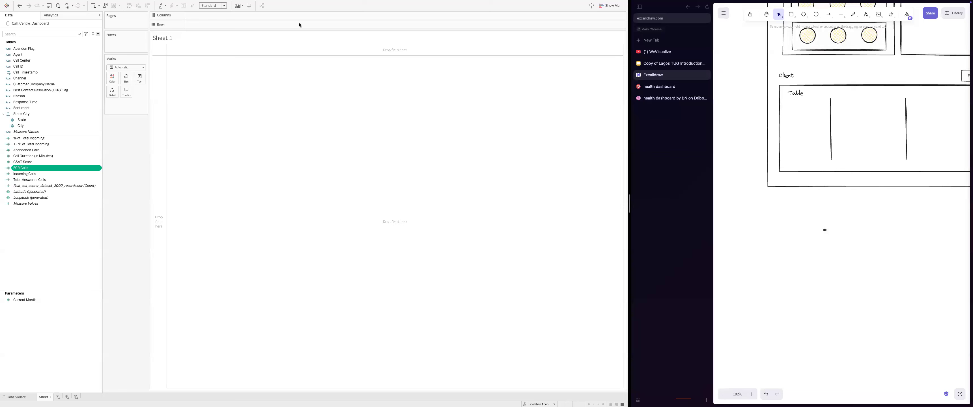
# Step: Start a new calculated field named Average Talk Time
pyautogui.click(98, 34)
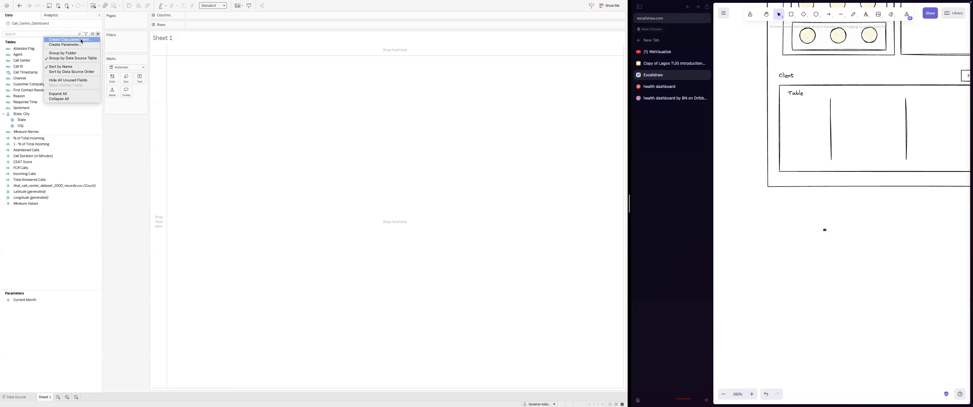
pyautogui.click(81, 40)
pyautogui.write('Average Talk Time')
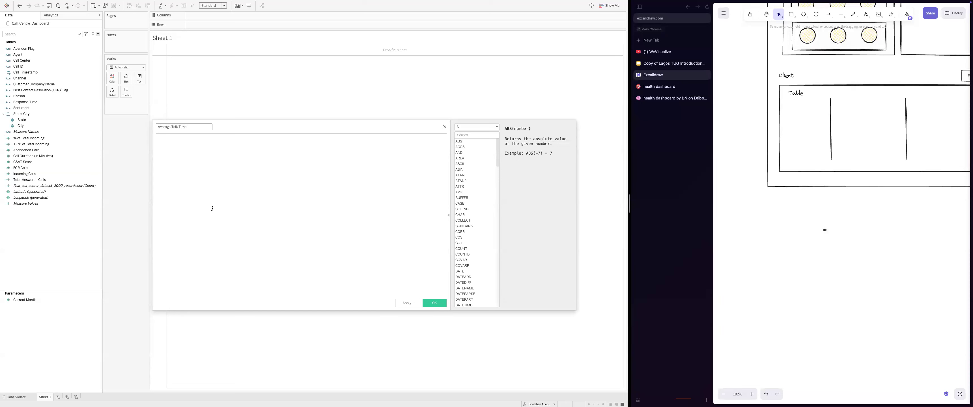
# Step: Enter the formula IF [Abandon Flag] != 'Y' THEN [Call Duration (in Minutes)] END
pyautogui.click(220, 198)
pyautogui.write('IF ')
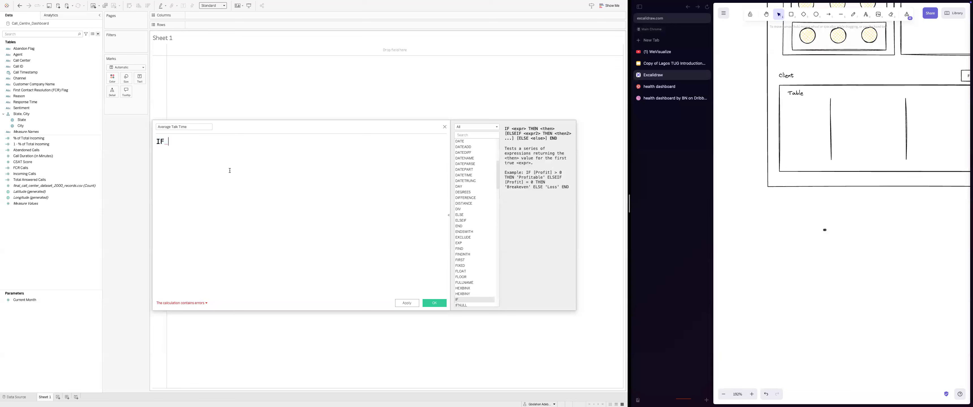
pyautogui.write('aba')
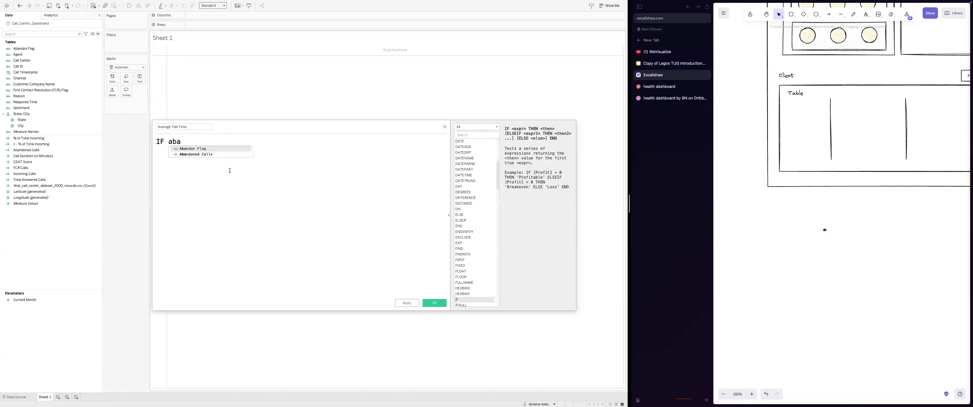
pyautogui.press('Return')
pyautogui.write('!')
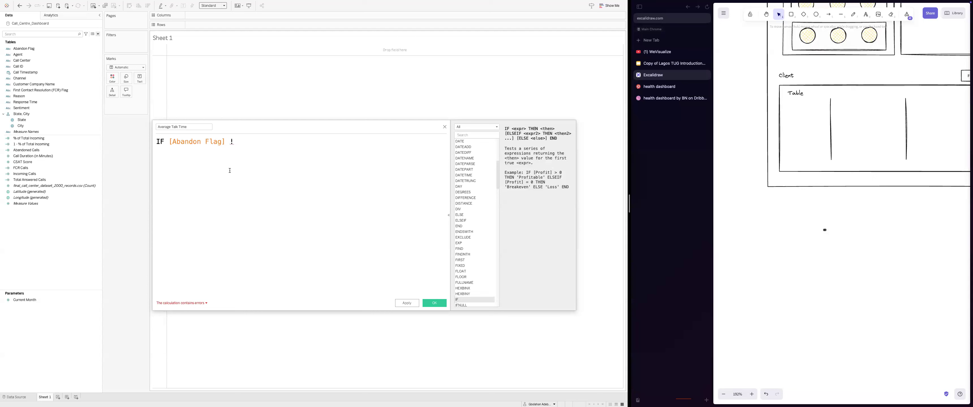
pyautogui.write("= 'Y'")
pyautogui.press('Return')
pyautogui.write('THEN [Call Duration (in Minutes)]')
pyautogui.press('Return')
pyautogui.write('END')
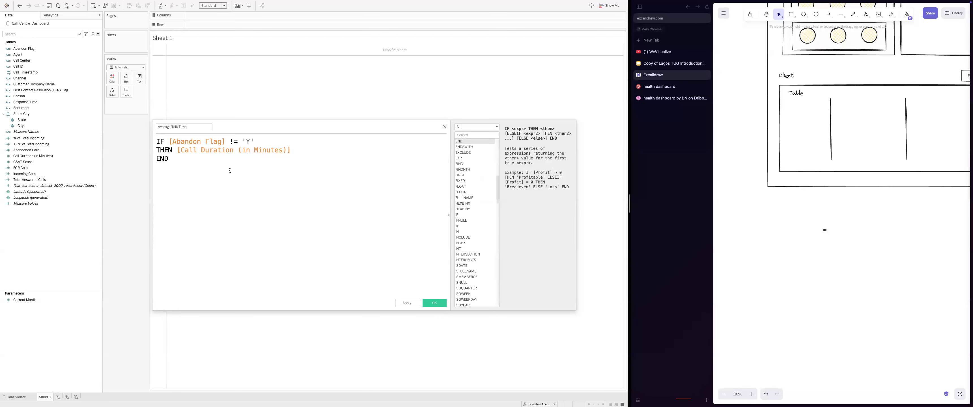
pyautogui.write(')')
# Step: Wrap the Average Talk Time formula in parentheses and save the calculation
pyautogui.press('super+space')
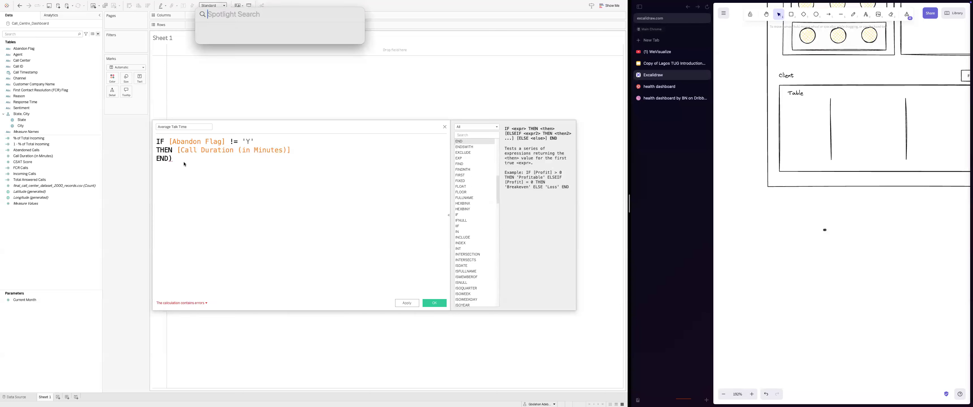
pyautogui.press('Escape')
pyautogui.press('super+a')
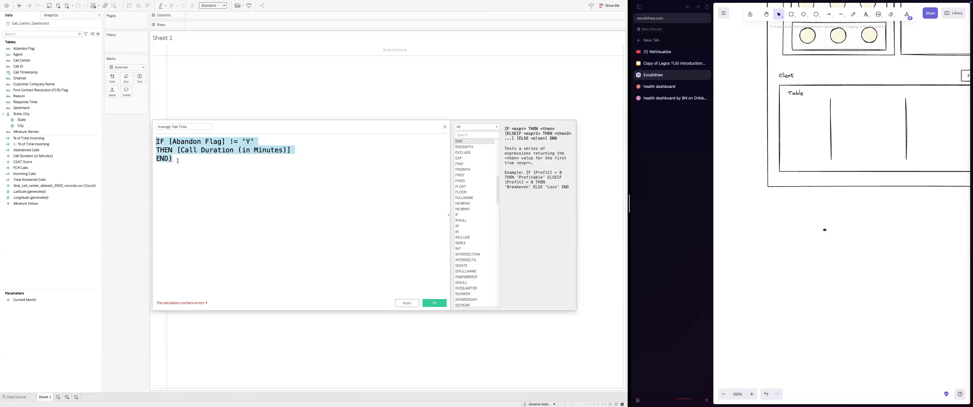
pyautogui.press('Left')
pyautogui.write('(')
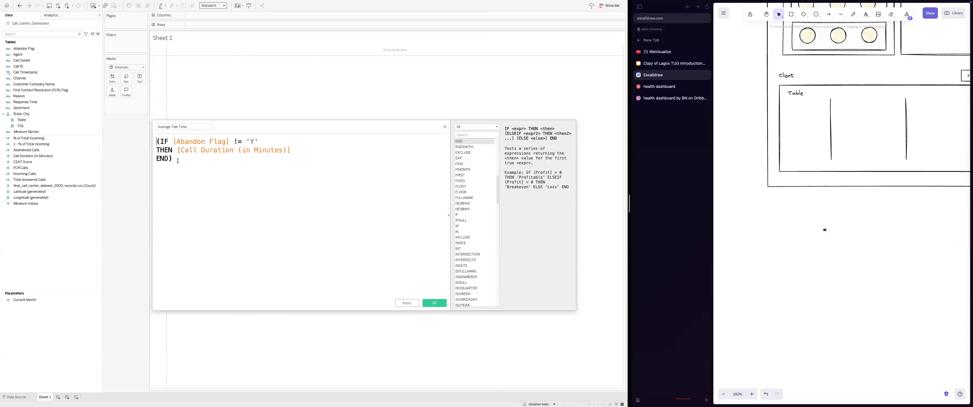
pyautogui.click(434, 303)
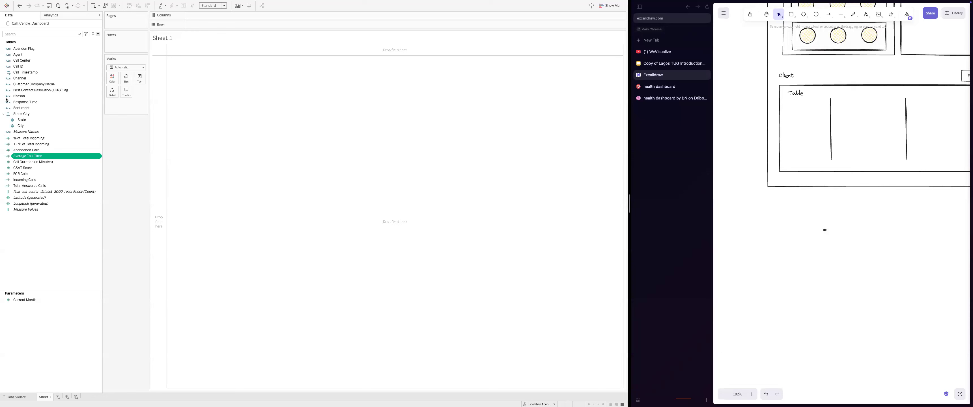
# Step: Group the data pane by folder and create a folder for Incoming Calls
pyautogui.click(98, 34)
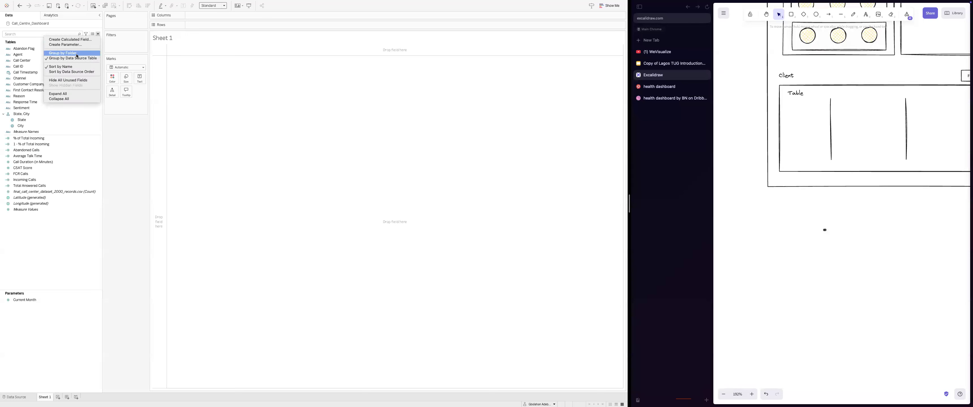
pyautogui.click(63, 53)
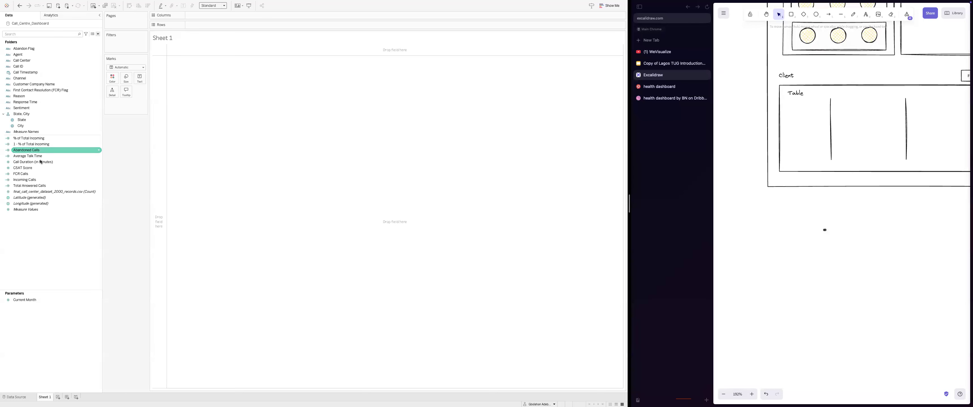
pyautogui.click(38, 173)
pyautogui.rightClick(39, 180)
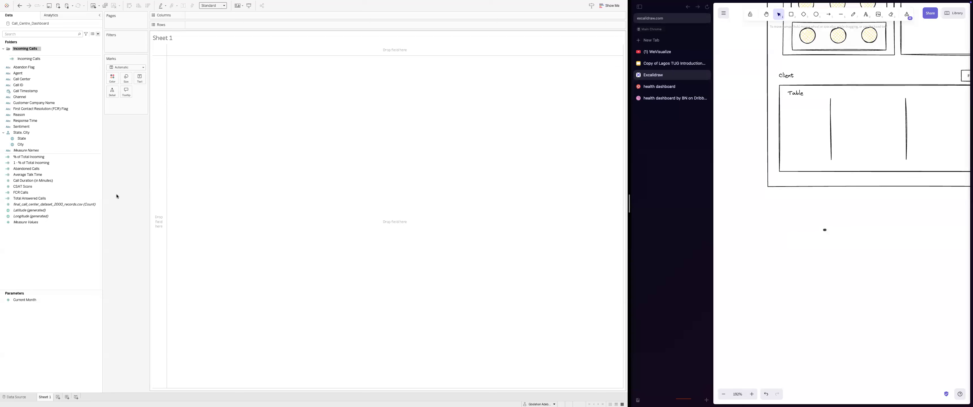
# Step: Create an Average Talk Time folder and an FCR folder for their matching fields
pyautogui.click(99, 176)
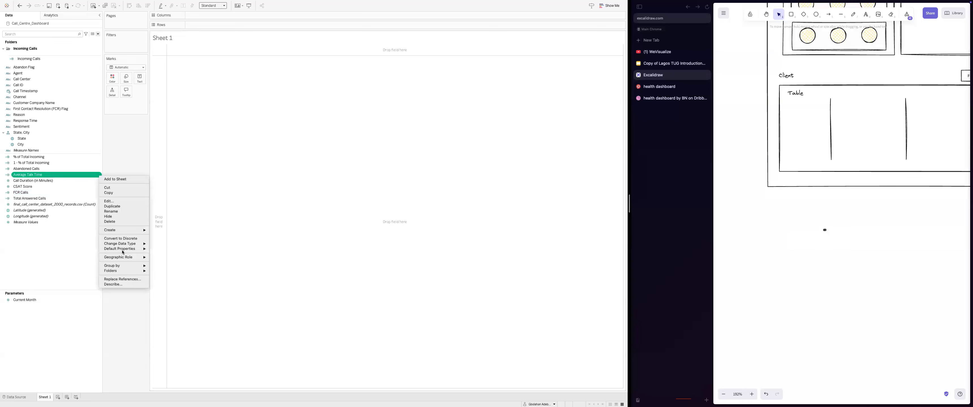
pyautogui.moveTo(132, 270)
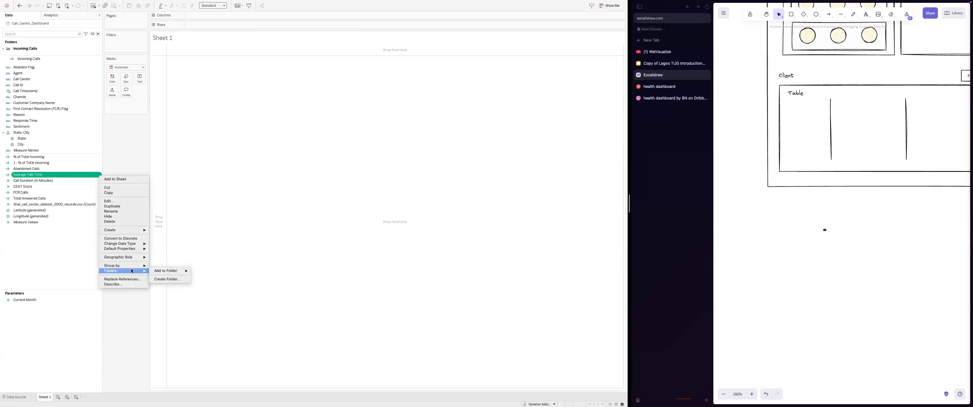
pyautogui.click(167, 279)
pyautogui.press('Return')
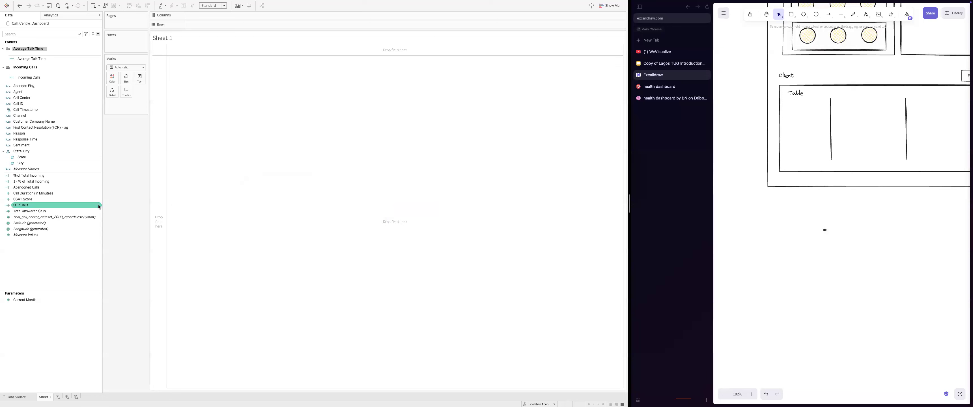
pyautogui.click(99, 207)
pyautogui.click(156, 308)
pyautogui.write('FCR')
pyautogui.press('Return')
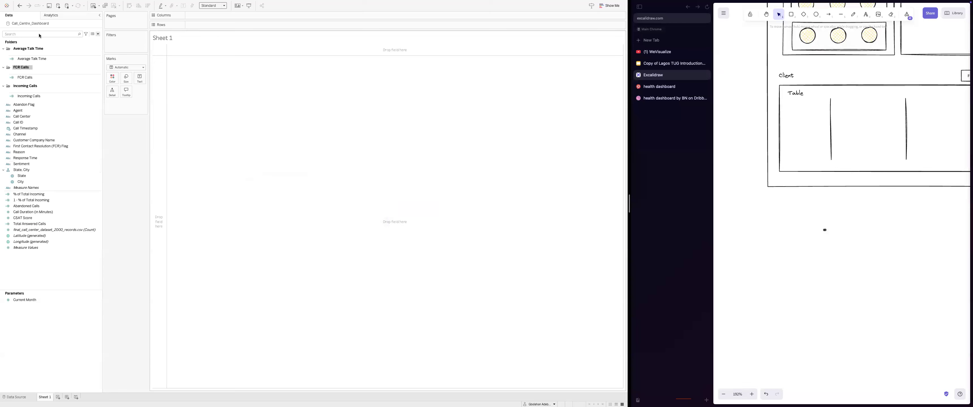
# Step: Collapse and re-expand the FCR Calls, Average Talk Time and Incoming Calls folders
pyautogui.click(61, 77)
pyautogui.click(4, 66)
pyautogui.click(3, 48)
pyautogui.click(3, 64)
pyautogui.click(3, 64)
pyautogui.click(3, 56)
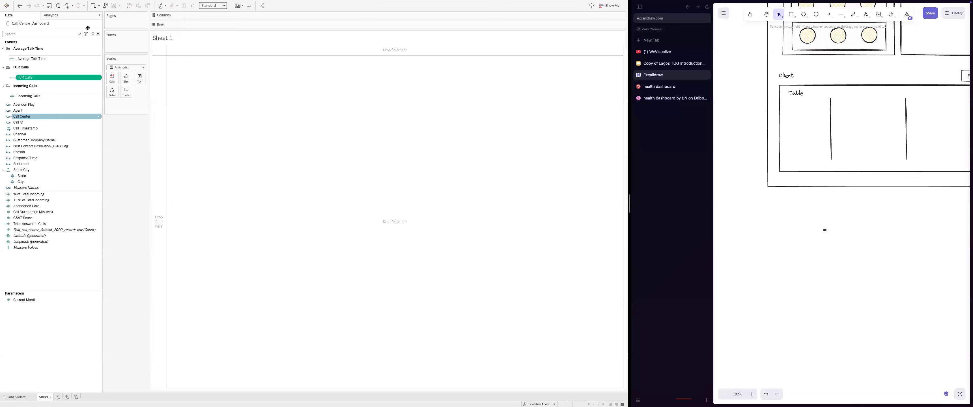
# Step: Create Avg CSAT Score as IF [Abandon Flag] != 'Y' THEN [CSAT Score] END
pyautogui.click(97, 33)
pyautogui.click(62, 42)
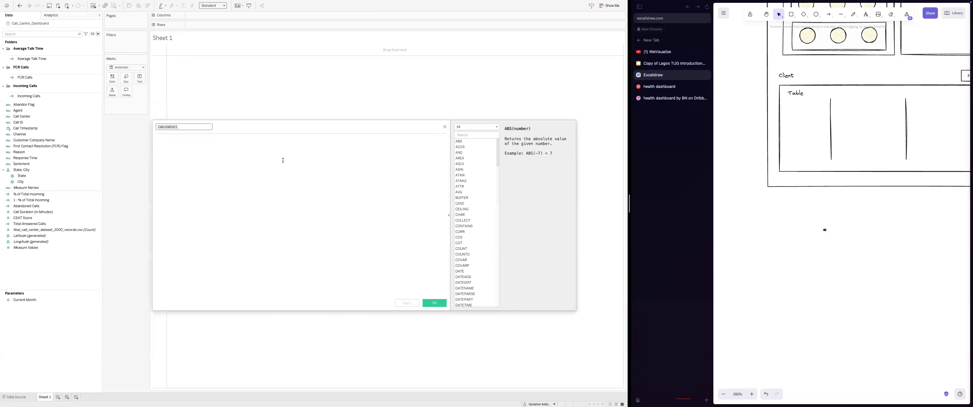
pyautogui.write('Av')
pyautogui.click(282, 160)
pyautogui.write('IF')
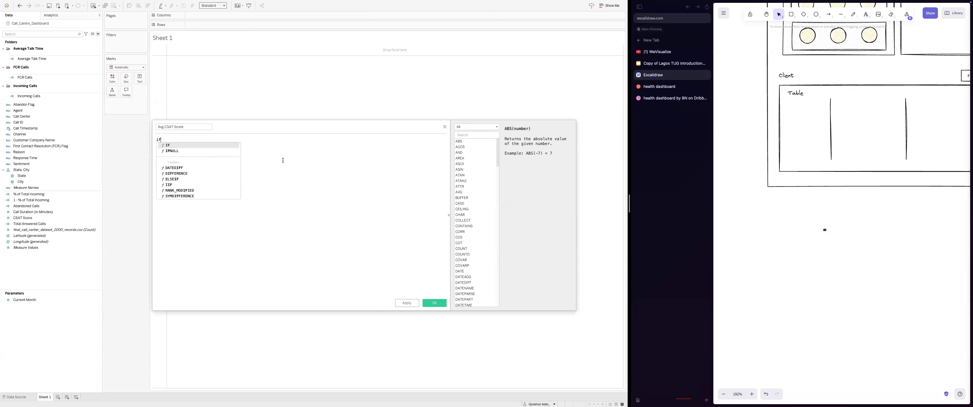
pyautogui.press('Return')
pyautogui.write("[Abandon Flag] != 'Y'")
pyautogui.press('Return')
pyautogui.write('THEN [CSAT Score]')
pyautogui.press('Return')
pyautogui.write('END')
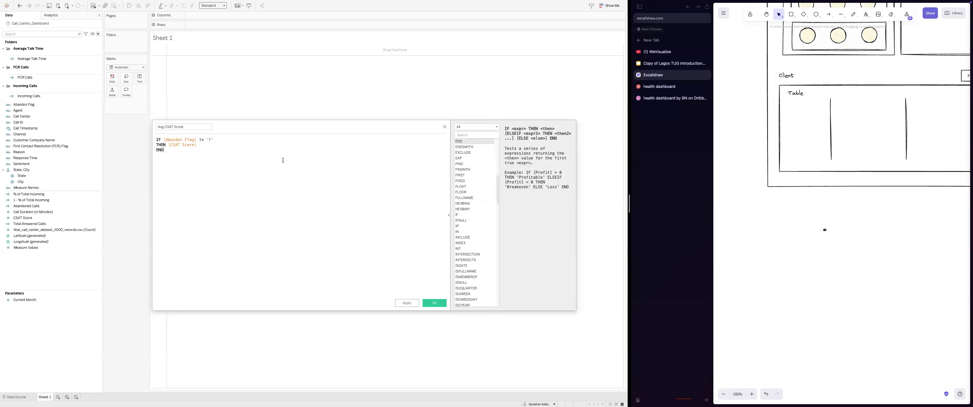
# Step: Replace the formula with the pasted three-line version and view the Abandon Flag field details
pyautogui.hotkey('ctrl', 'a')
pyautogui.write("IF [Abandon Flag] != 'Y' THEN [CSAT Score] END")
pyautogui.hotkey('ctrl', 'a')
pyautogui.scroll(4, 283, 160)
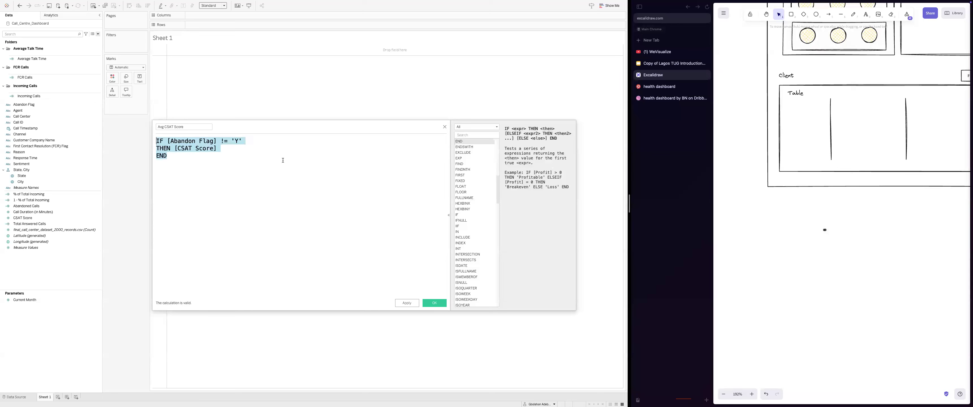
pyautogui.press('Right')
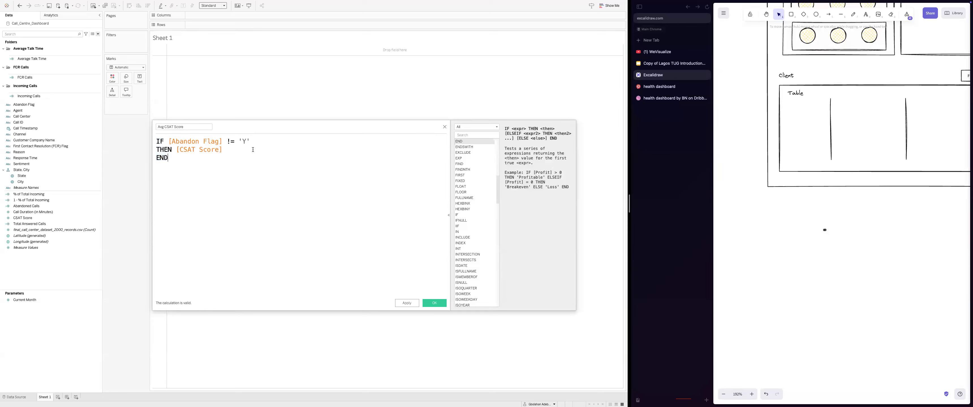
pyautogui.click(167, 144)
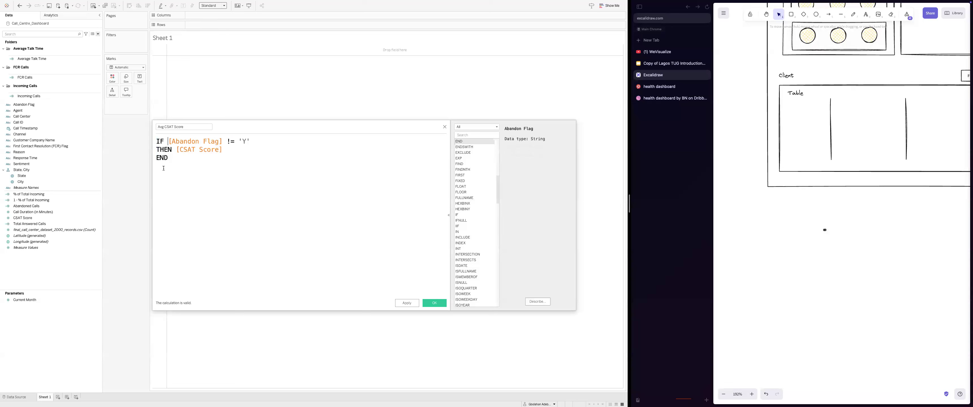
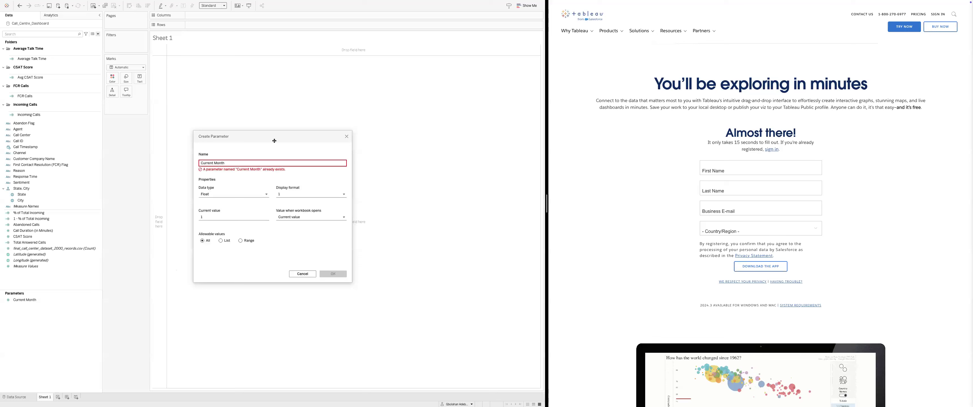
pyautogui.click(333, 206)
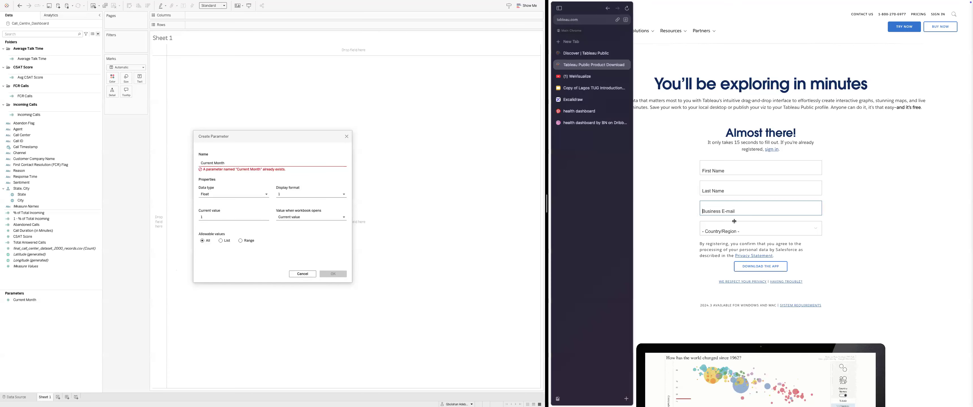
pyautogui.moveTo(546, 204); pyautogui.dragTo(732, 203)
# Step: Cancel the duplicate Current Month parameter, leave full-screen split view, and switch to the browser
pyautogui.press('Escape')
pyautogui.press('ctrl+super+f')
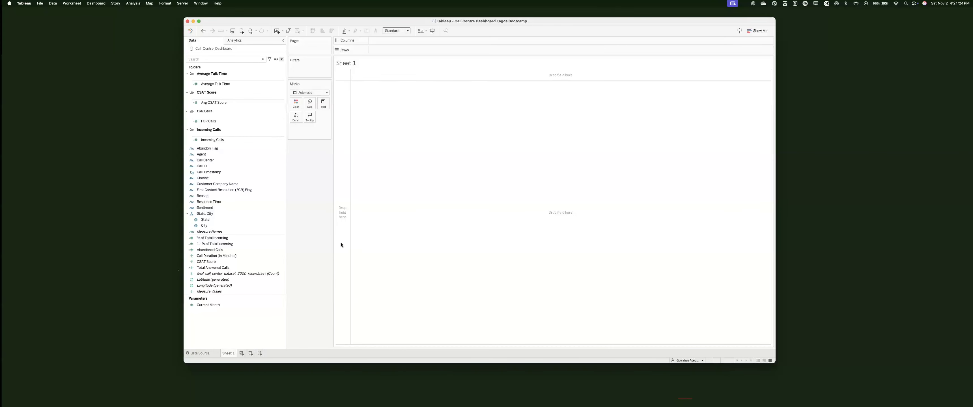
pyautogui.rightClick(333, 223)
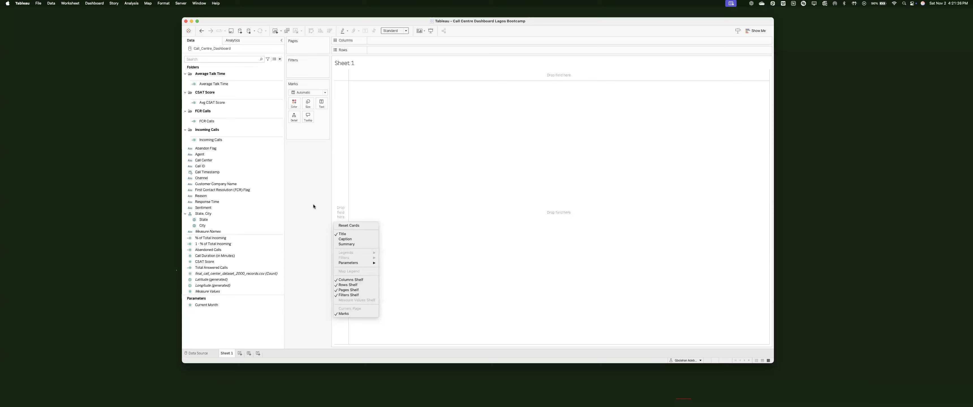
pyautogui.rightClick(314, 205)
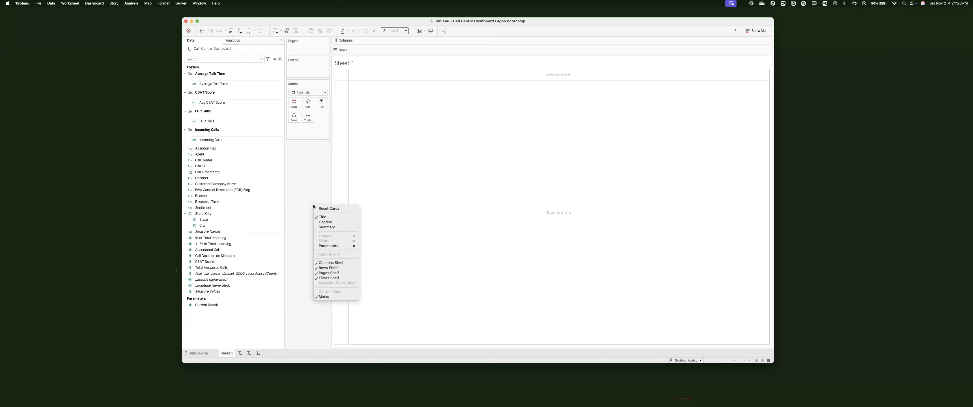
pyautogui.click(279, 167)
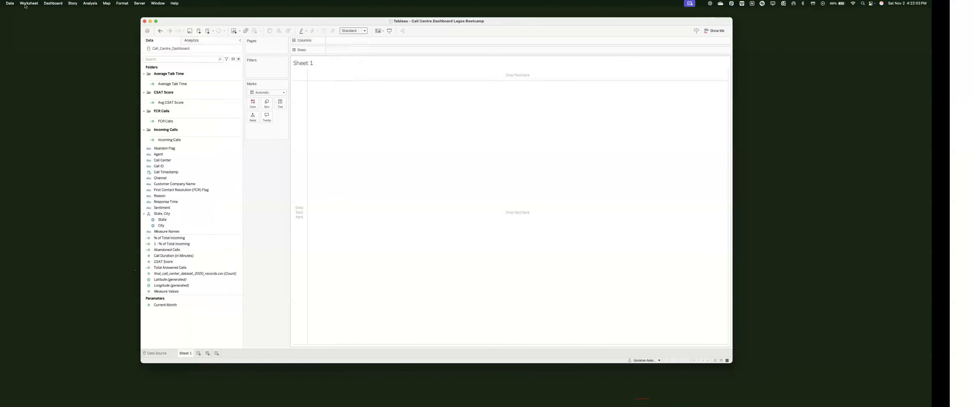
pyautogui.hotkey('ctrl', 'Right')
# Step: Tile Arc's Tableau download page beside the Tableau workbook in Split View
pyautogui.press('ctrl+super+f')
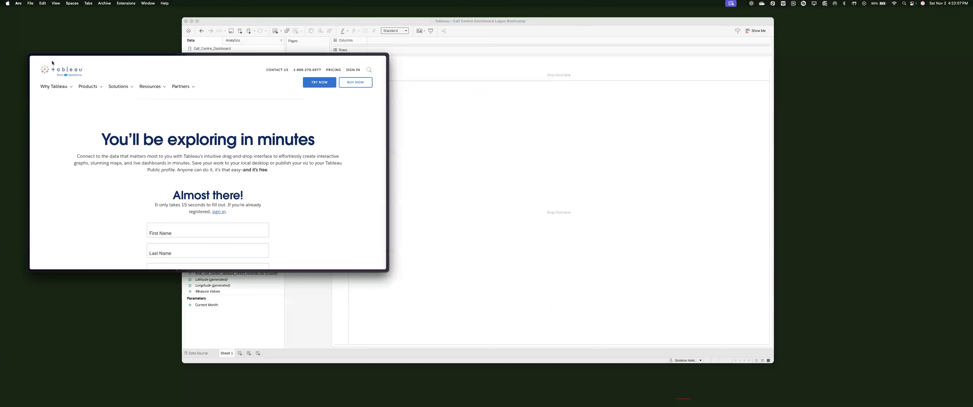
pyautogui.click(52, 59)
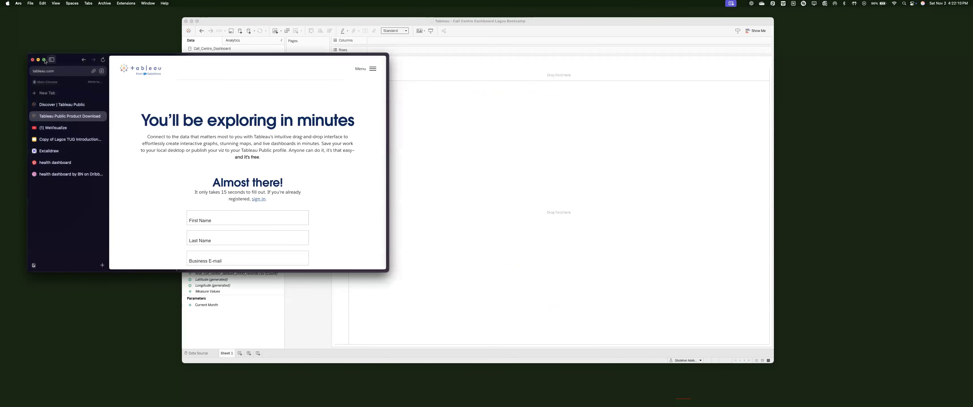
pyautogui.click(44, 62)
pyautogui.click(331, 213)
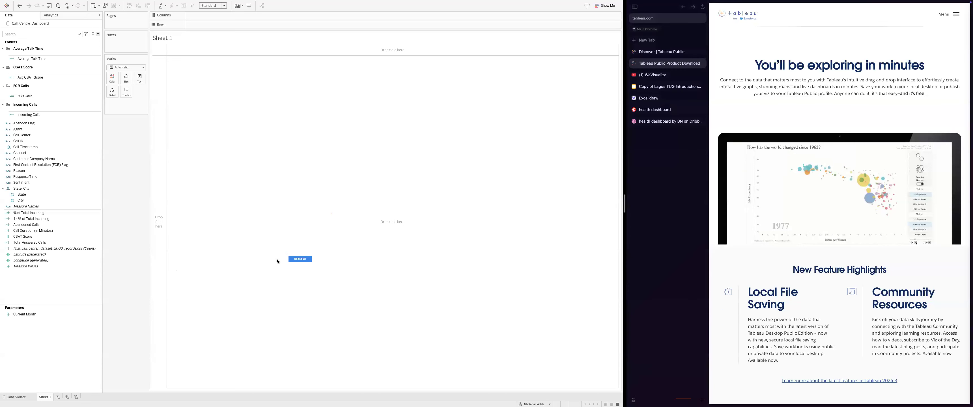
# Step: Create a new parameter from the Data pane menu and name it Current Month
pyautogui.click(32, 58)
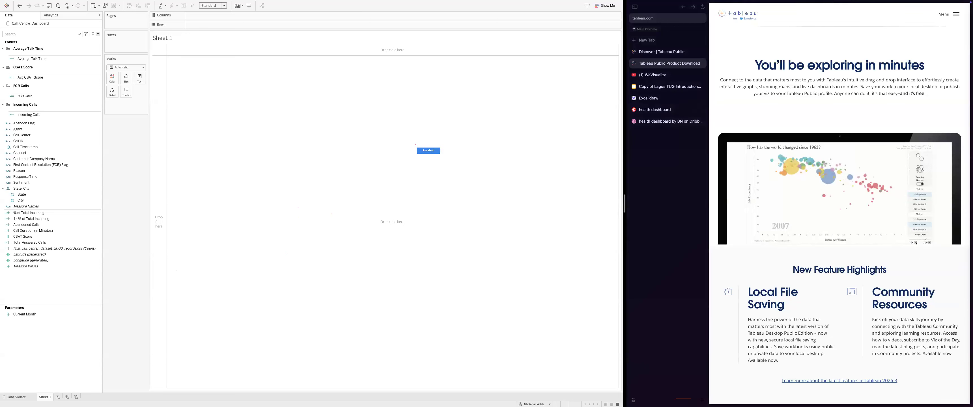
pyautogui.click(25, 314)
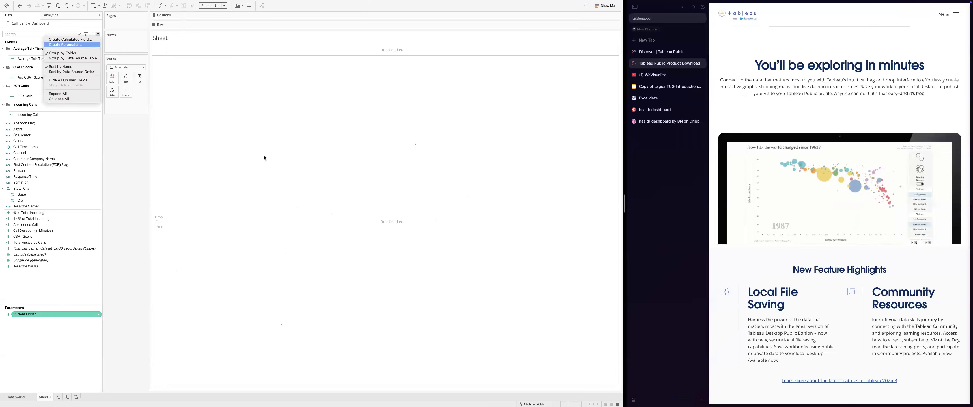
pyautogui.write('Current Month')
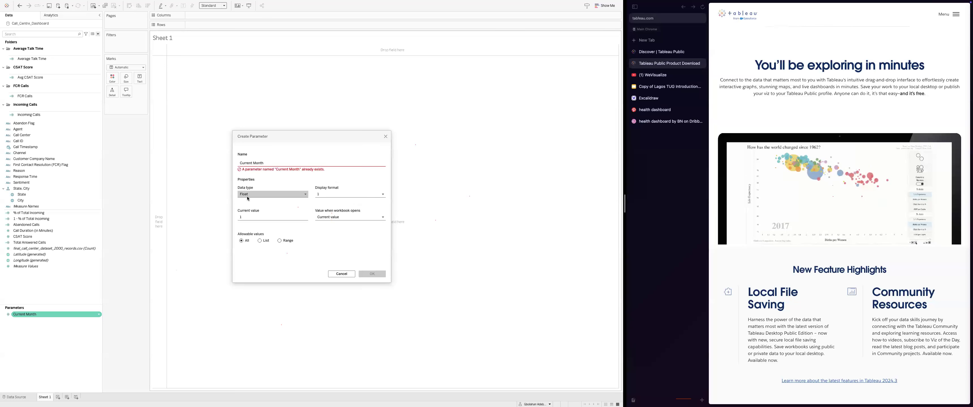
pyautogui.click(248, 194)
# Step: Rename the parameter Current Month 1, make it Integer with list values 1 to 7
pyautogui.click(270, 164)
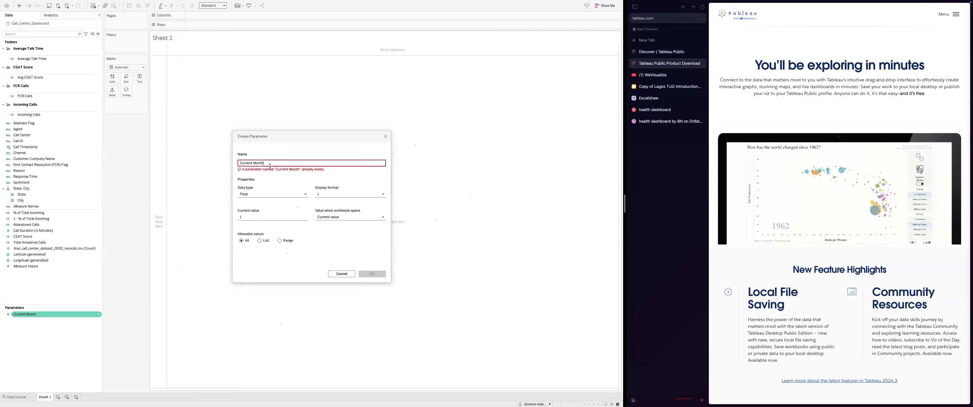
pyautogui.write('1')
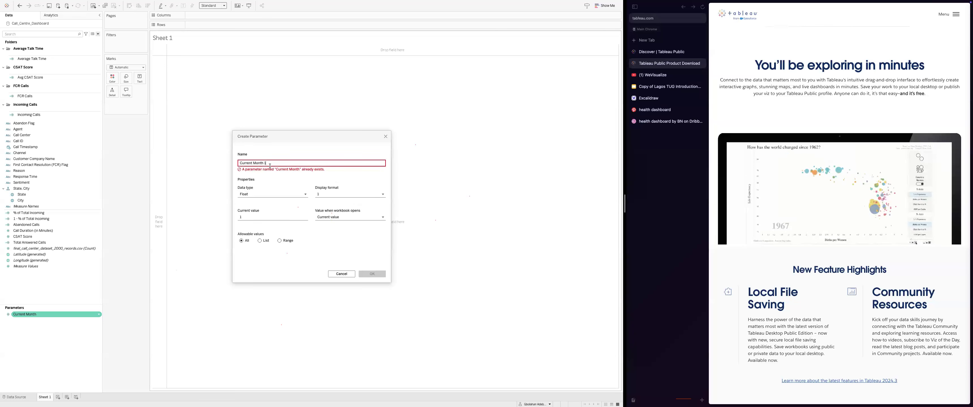
pyautogui.click(268, 194)
pyautogui.click(260, 204)
pyautogui.click(259, 235)
pyautogui.click(251, 253)
pyautogui.write('1')
pyautogui.press('Return')
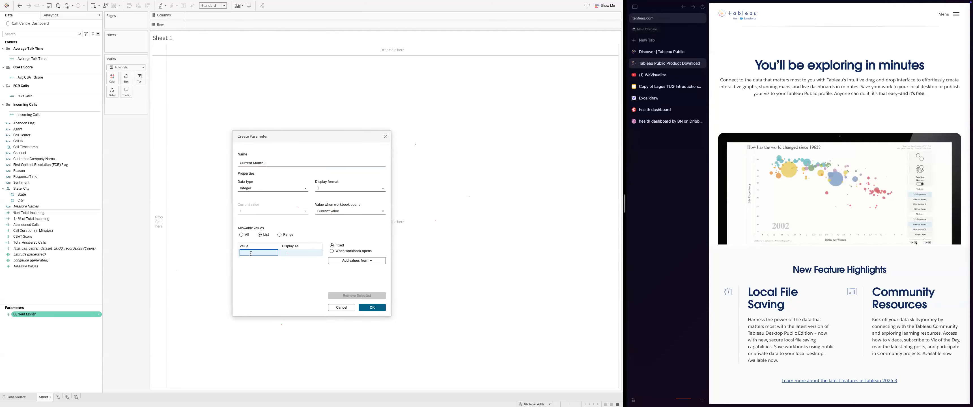
pyautogui.write('2 3 4 5 6 7')
# Step: Label the first list values Jan, Feb and Mar
pyautogui.doubleClick(301, 253)
pyautogui.write('Jan')
pyautogui.press('Return')
pyautogui.write('Feb')
pyautogui.press('Return')
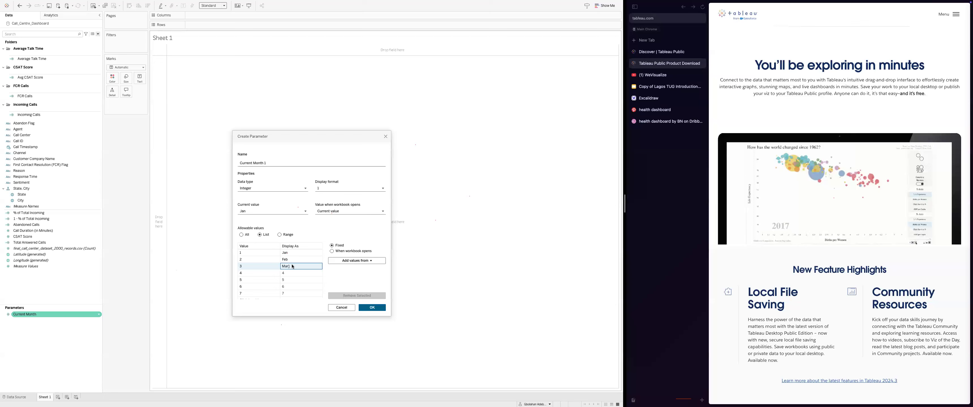
pyautogui.write('Mar')
# Step: Cancel the new parameter and show the existing Current Month parameter as a control on Sheet 1
pyautogui.scroll(-1, 288, 279)
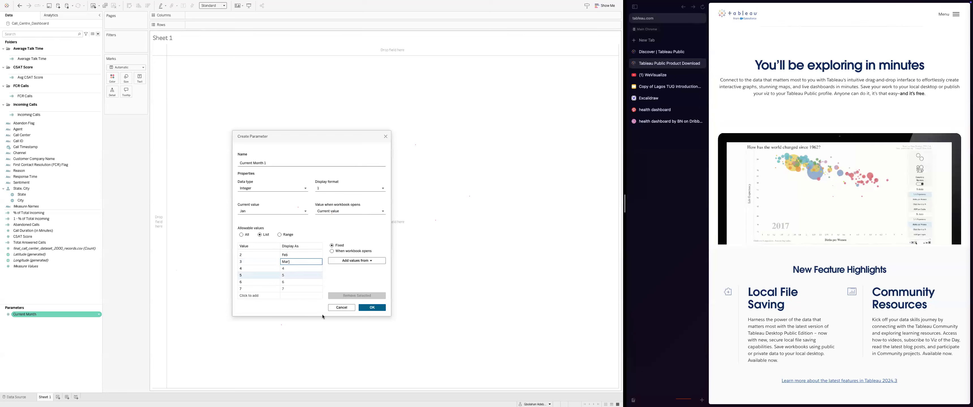
pyautogui.click(335, 308)
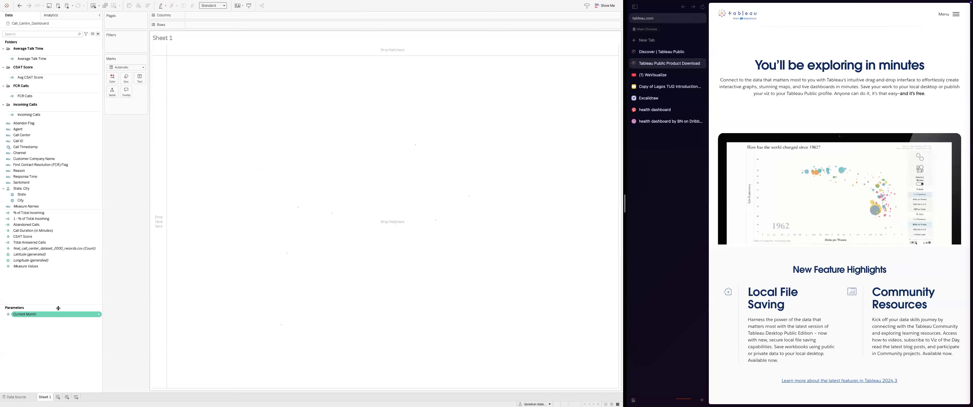
pyautogui.click(99, 316)
pyautogui.click(113, 228)
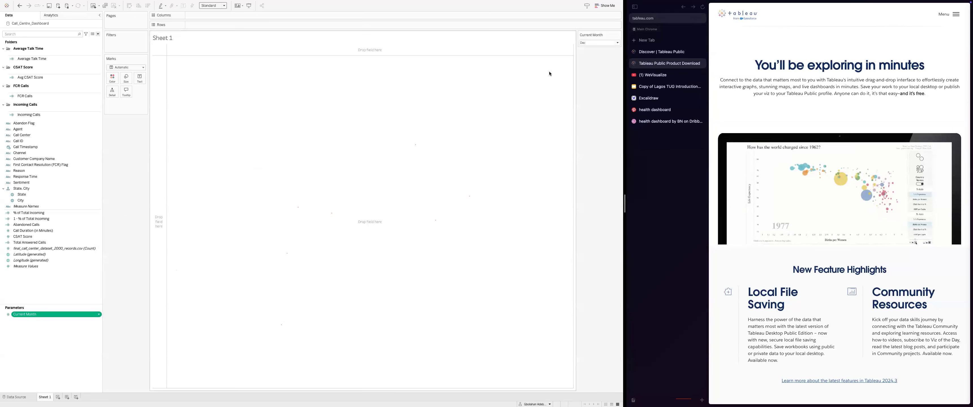
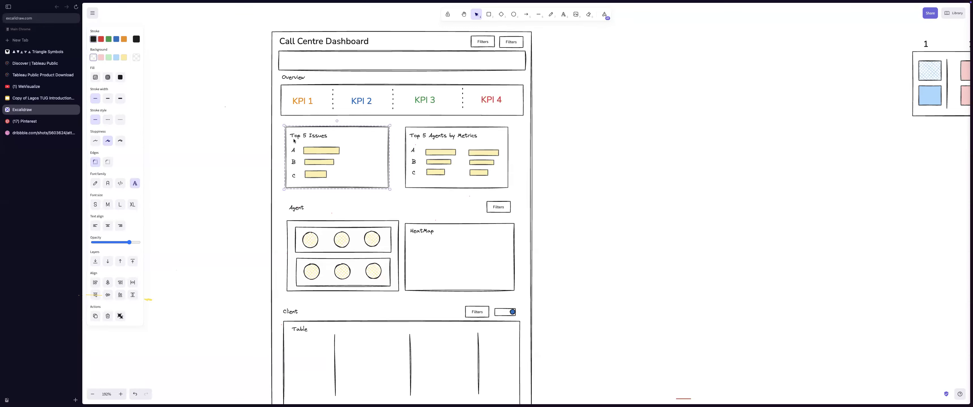
# Step: Switch desktop spaces between the Excalidraw Call Centre wireframe and the Tableau worksheet
pyautogui.hotkey('ctrl', 'Right')
# Step: Add FCR Calls to Columns as a second bar pane beside CM Incoming Calls
pyautogui.moveTo(25, 149); pyautogui.dragTo(313, 15)
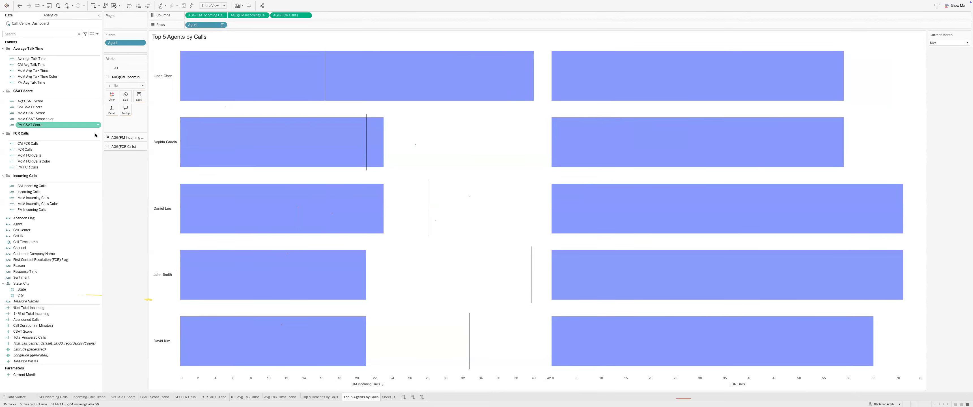
# Step: Add CM and PM FCR Calls to Columns as a synchronised dual axis
pyautogui.click(28, 192)
pyautogui.press('Escape')
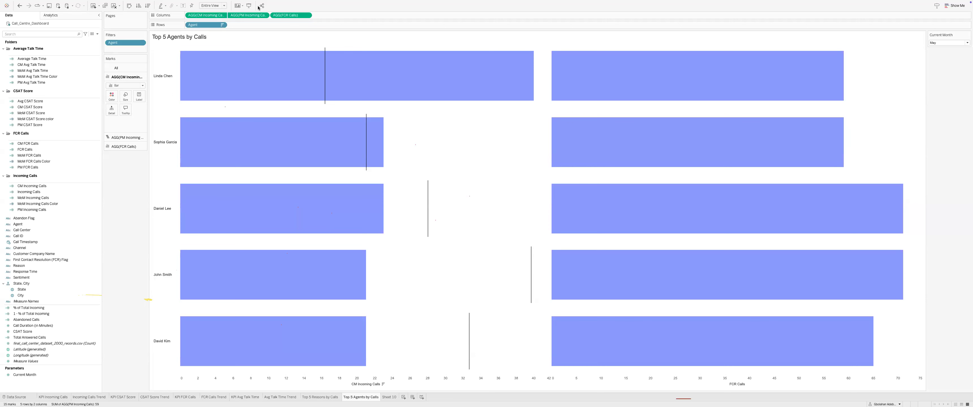
pyautogui.moveTo(31, 143); pyautogui.dragTo(289, 16)
pyautogui.moveTo(29, 167); pyautogui.dragTo(737, 47)
pyautogui.rightClick(620, 49)
pyautogui.click(635, 68)
# Step: Show PM FCR Calls as uncoloured Gantt marker lines and start a custom colour for the CM bars
pyautogui.click(127, 104)
pyautogui.click(125, 112)
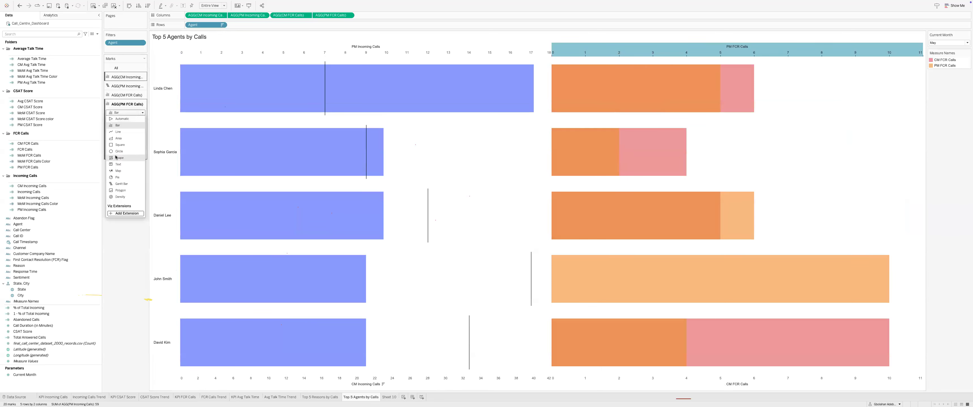
pyautogui.click(118, 170)
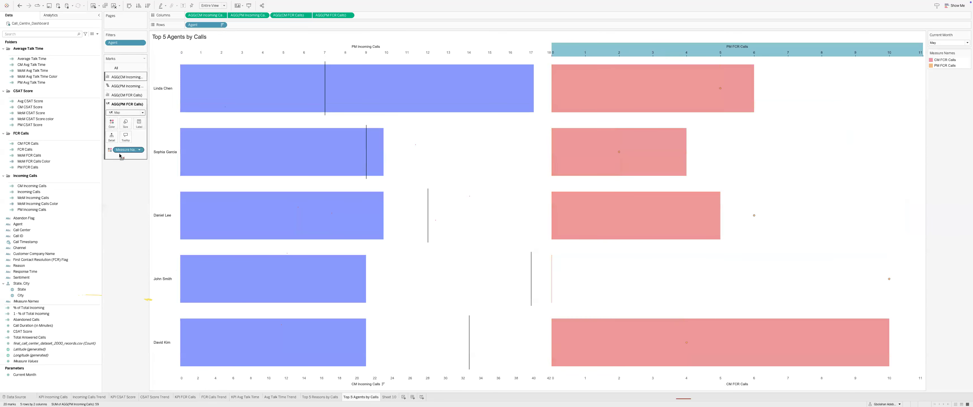
pyautogui.moveTo(120, 156); pyautogui.dragTo(121, 159)
pyautogui.click(127, 148)
pyautogui.click(121, 230)
pyautogui.click(126, 131)
pyautogui.click(111, 112)
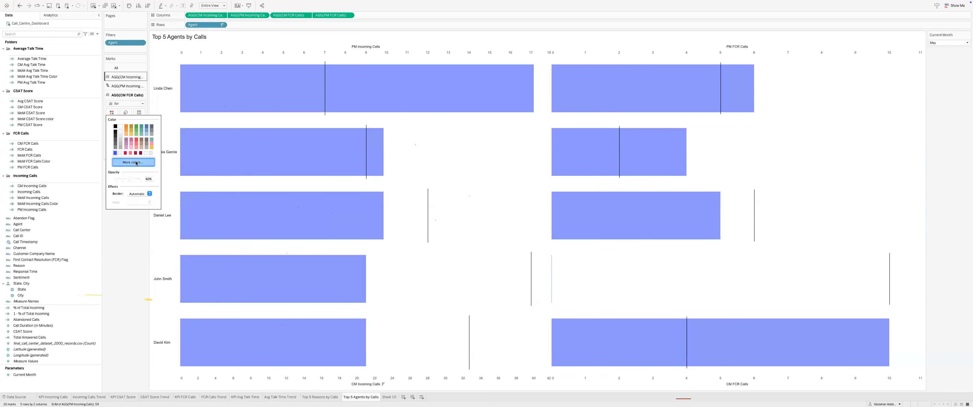
pyautogui.click(123, 241)
# Step: Sample the bright blue 00B0FF from the Dribbble health dashboard shot with the eyedropper
pyautogui.hotkey('ctrl', 'Left')
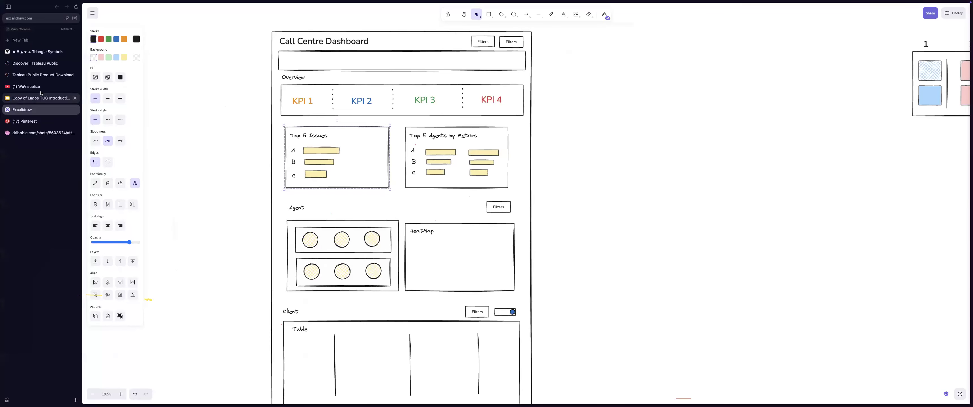
pyautogui.click(38, 120)
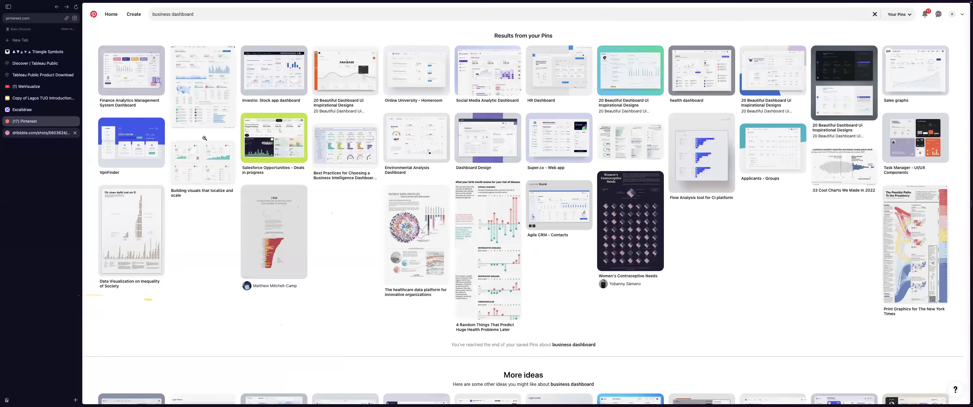
pyautogui.hotkey('ctrl', 'Tab')
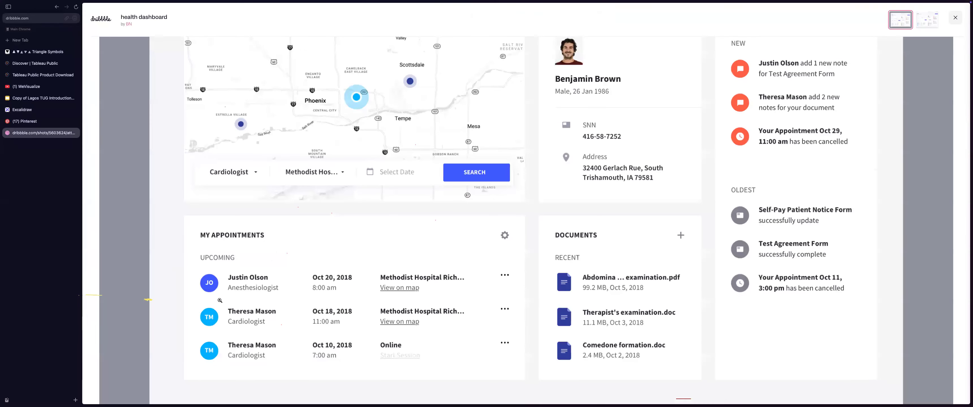
pyautogui.scroll(-1, 220, 299)
pyautogui.hotkey('ctrl', 'Right')
pyautogui.hotkey('ctrl', 'Left')
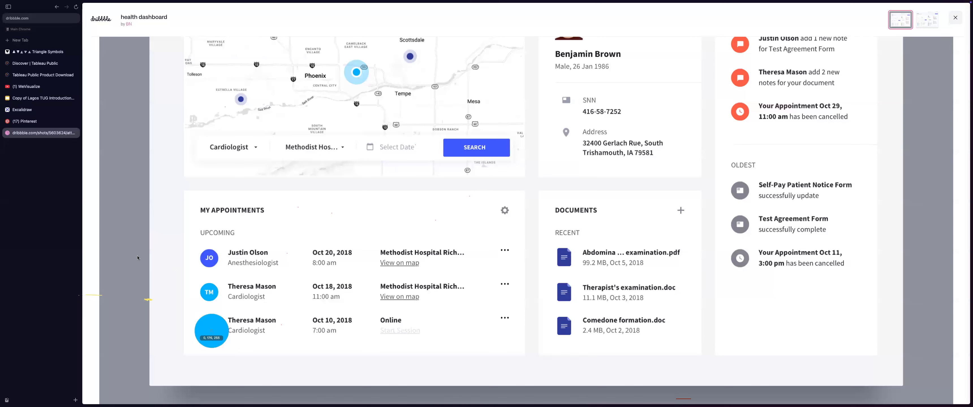
pyautogui.click(211, 328)
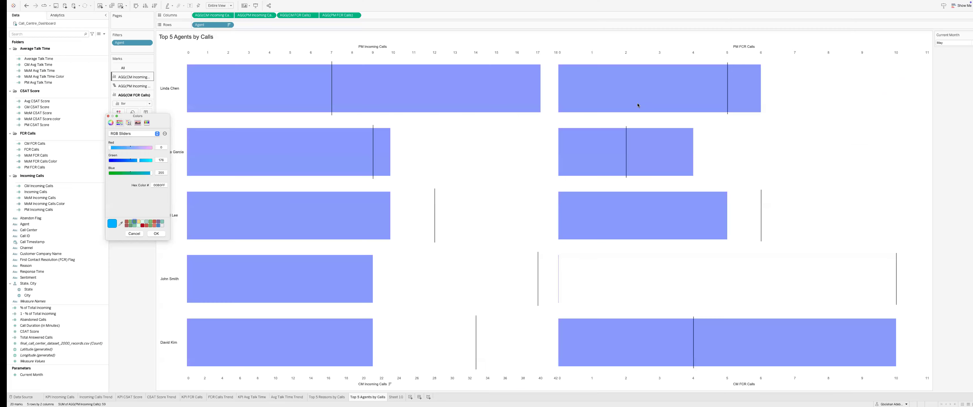
# Step: Apply 00B0FF to the FCR bars and add CM and PM CSAT Score as a synchronised dual axis
pyautogui.press('Return')
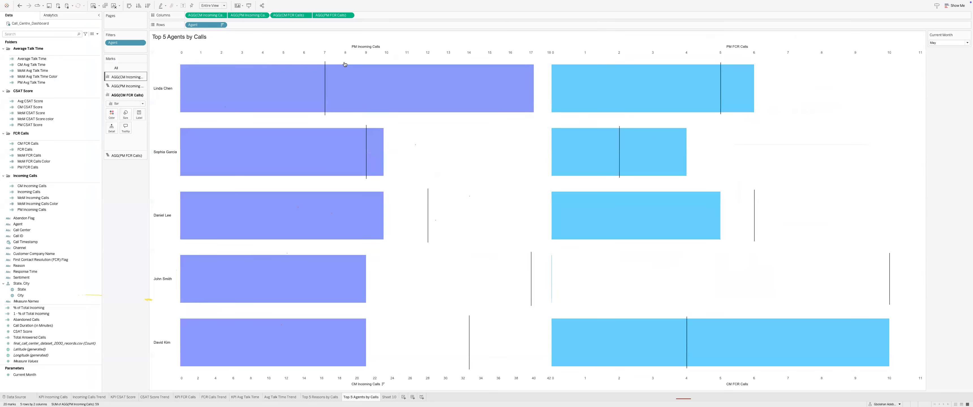
pyautogui.rightClick(311, 379)
pyautogui.doubleClick(29, 107)
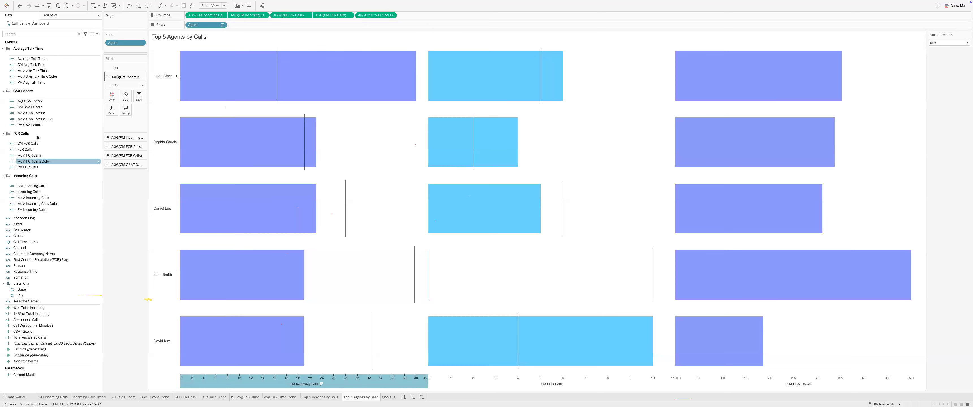
pyautogui.click(29, 125)
pyautogui.moveTo(26, 129); pyautogui.dragTo(469, 20)
pyautogui.click(435, 16)
pyautogui.click(447, 57)
pyautogui.rightClick(708, 51)
pyautogui.click(721, 71)
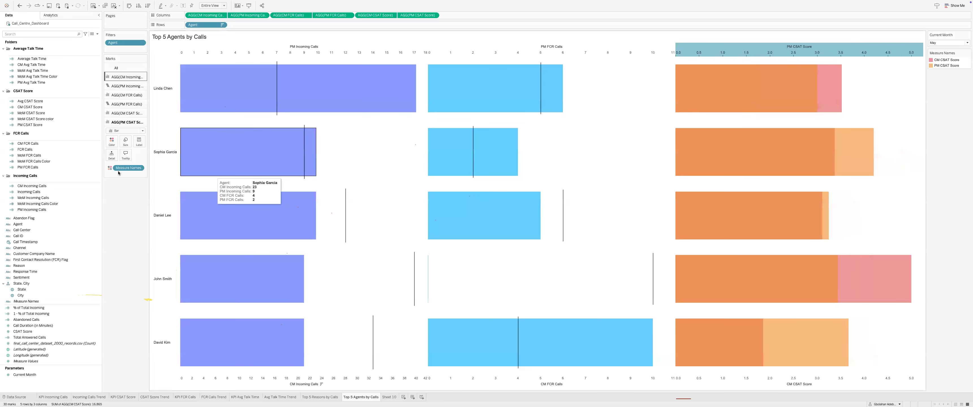
# Step: Show PM CSAT Score as black Gantt marker lines without Measure Names colouring
pyautogui.moveTo(118, 169); pyautogui.dragTo(103, 236)
pyautogui.moveTo(115, 159); pyautogui.dragTo(121, 129)
pyautogui.click(127, 174)
pyautogui.click(126, 131)
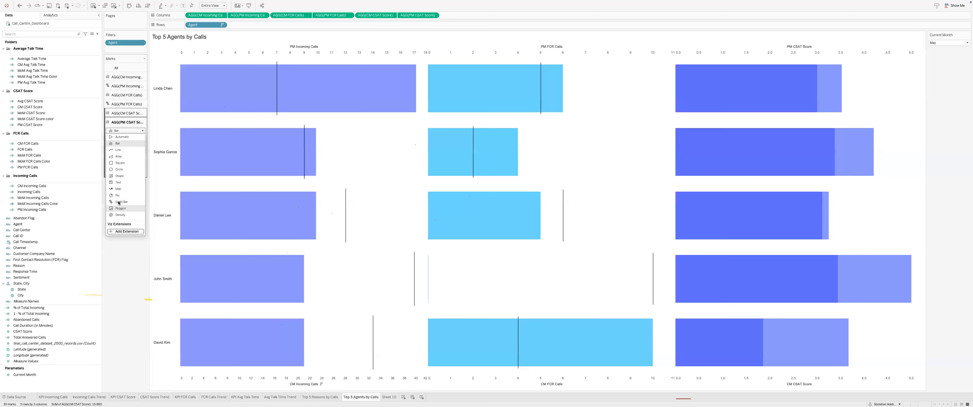
pyautogui.click(118, 202)
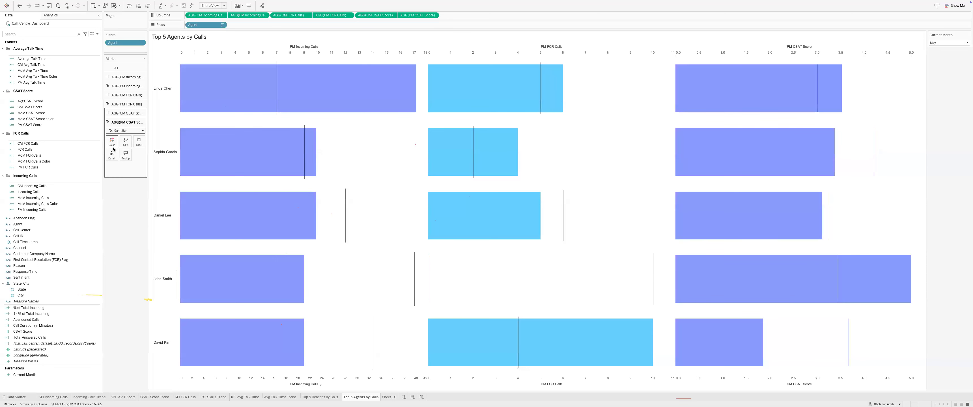
pyautogui.click(112, 142)
pyautogui.click(115, 153)
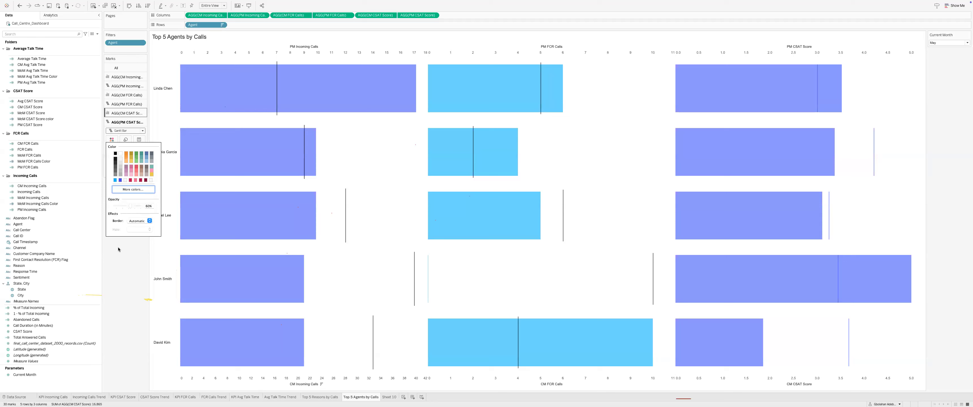
pyautogui.press('Escape')
# Step: Select the CM CSAT Score marks layer and bring up its colour choices
pyautogui.click(127, 103)
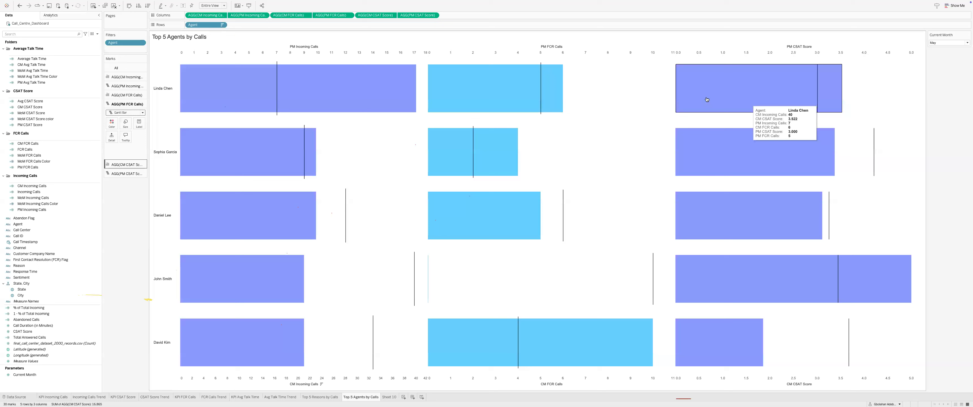
pyautogui.click(111, 141)
pyautogui.click(112, 130)
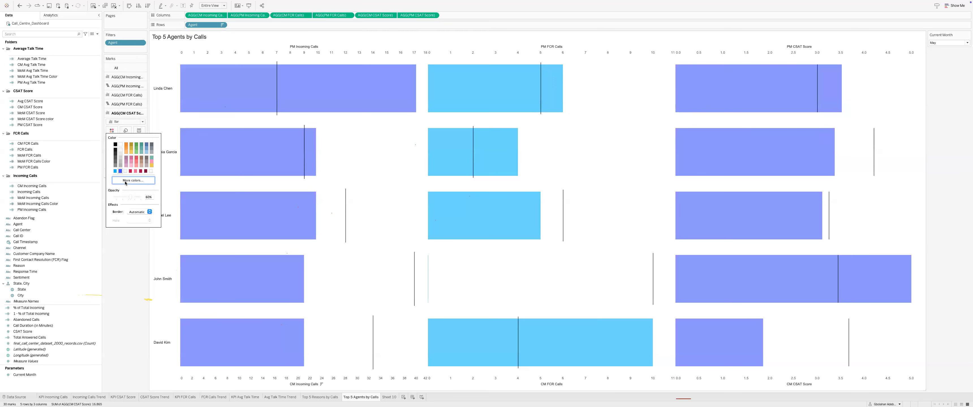
# Step: Colour the CM CSAT Score bars salmon red, sampled from the Dribbble design shot
pyautogui.click(126, 180)
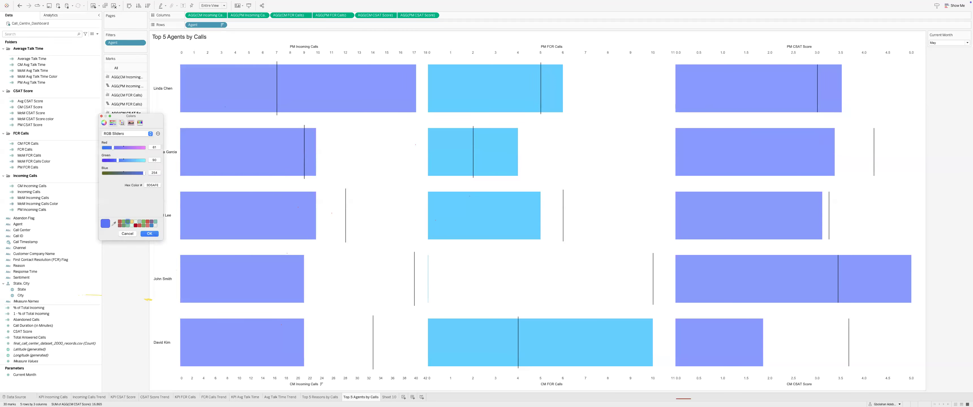
pyautogui.click(114, 224)
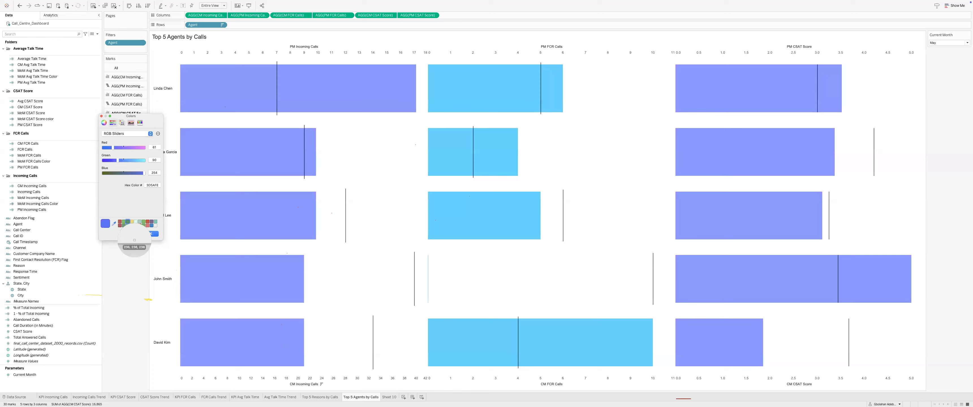
pyautogui.press('super+Tab')
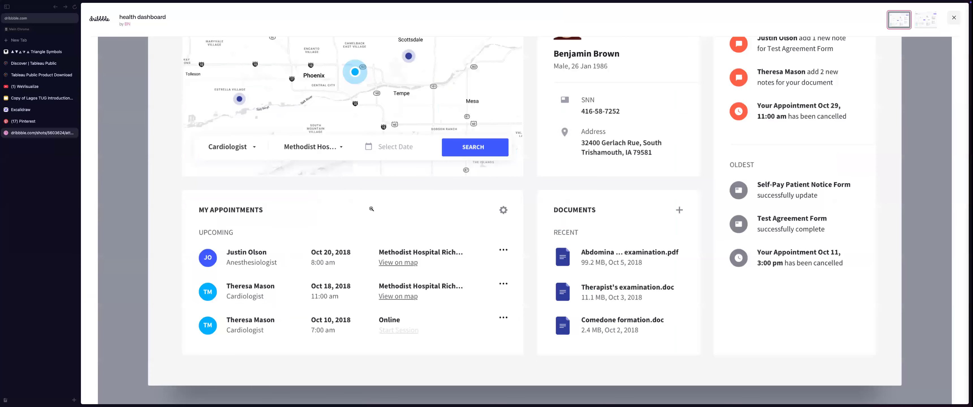
pyautogui.click(748, 109)
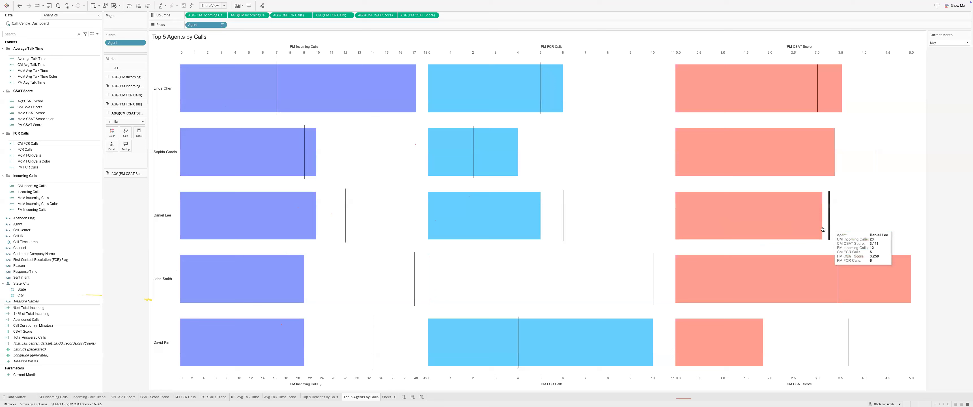
pyautogui.rightClick(352, 379)
# Step: Hide the axis headers on the Top 5 Agents chart, check the wireframe, and go to Sheet 10
pyautogui.rightClick(361, 375)
pyautogui.click(368, 370)
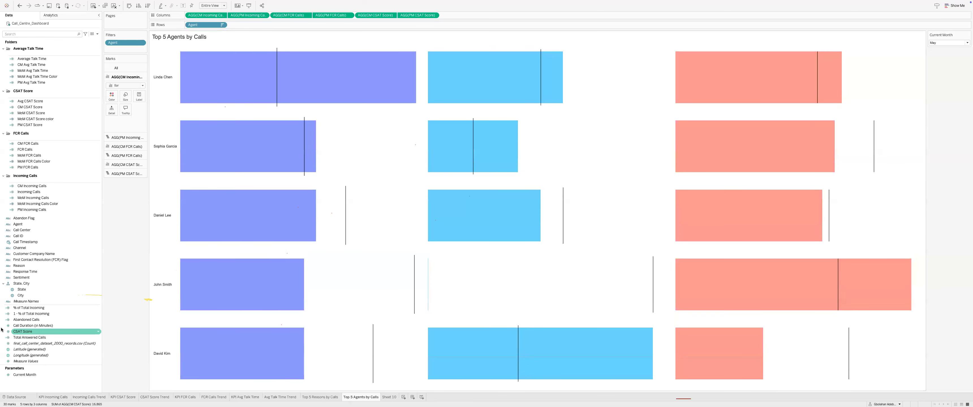
pyautogui.hotkey('ctrl', 'Left')
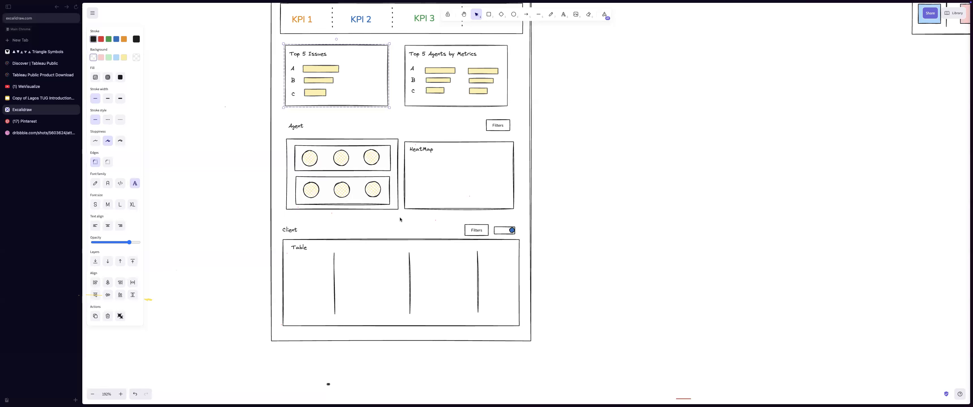
pyautogui.hotkey('ctrl', 'Right')
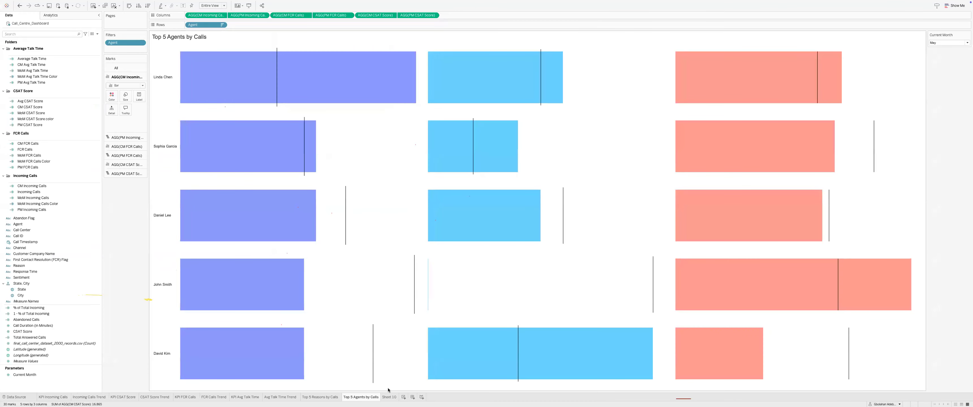
pyautogui.click(389, 397)
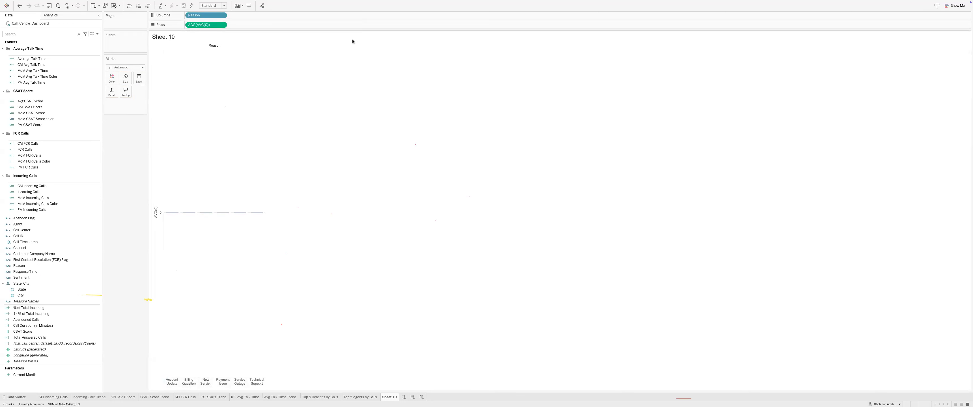
# Step: Duplicate AVG(0) on Rows, colour the second circle layer white, and make it dual axis
pyautogui.moveTo(205, 25); pyautogui.dragTo(248, 24)
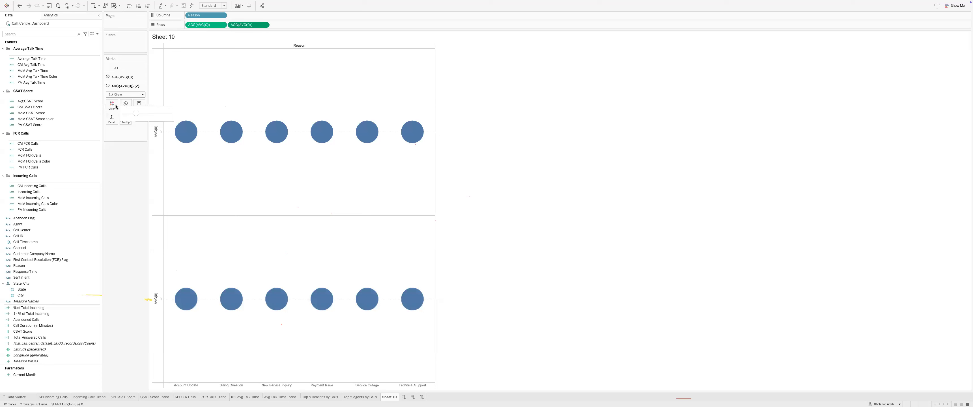
pyautogui.click(111, 103)
pyautogui.click(120, 117)
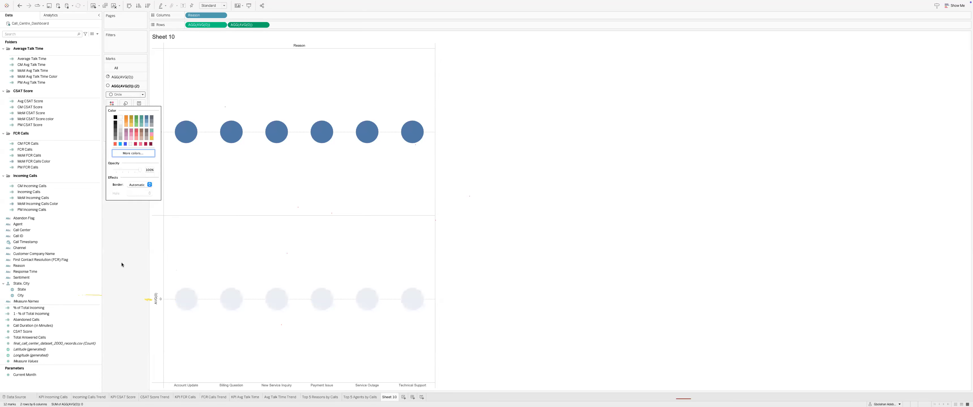
pyautogui.click(242, 44)
pyautogui.click(265, 25)
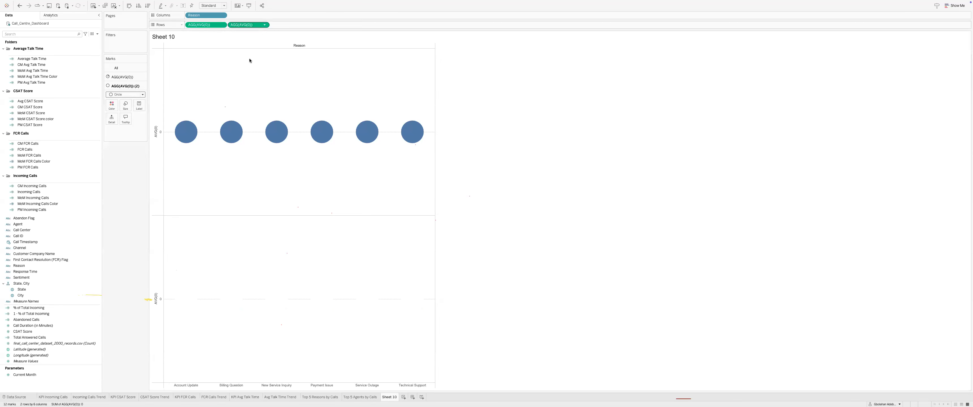
pyautogui.click(242, 86)
# Step: Synchronise the AVG(0) axes and shrink the white circles into donut holes
pyautogui.click(126, 106)
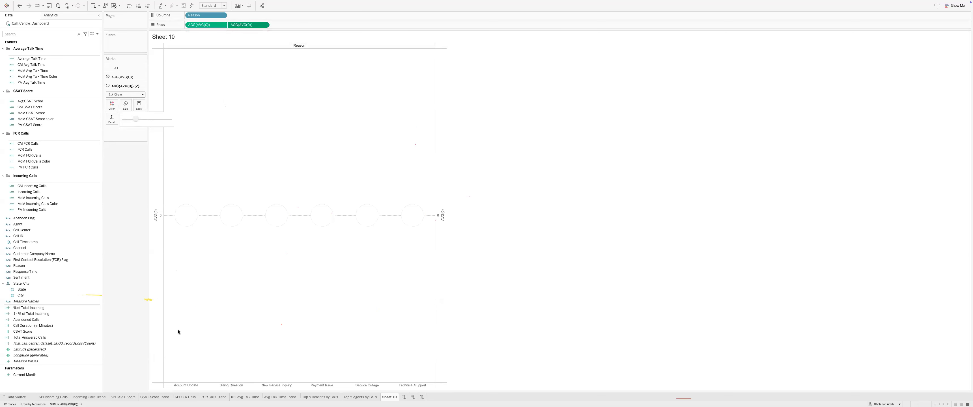
pyautogui.rightClick(158, 235)
pyautogui.click(170, 260)
pyautogui.click(124, 137)
pyautogui.click(125, 107)
pyautogui.moveTo(126, 119); pyautogui.dragTo(131, 120)
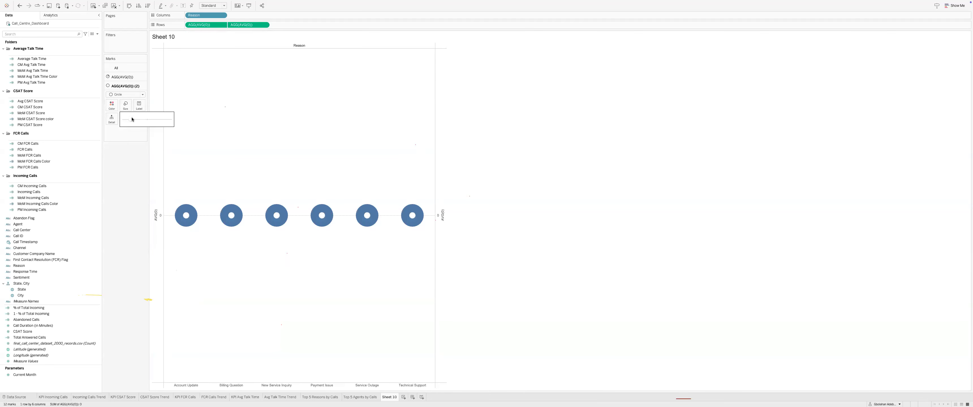
pyautogui.click(277, 385)
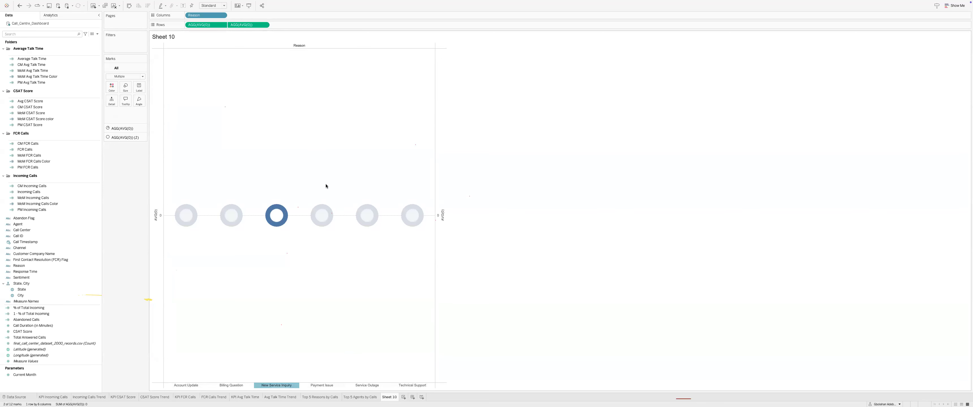
pyautogui.click(271, 383)
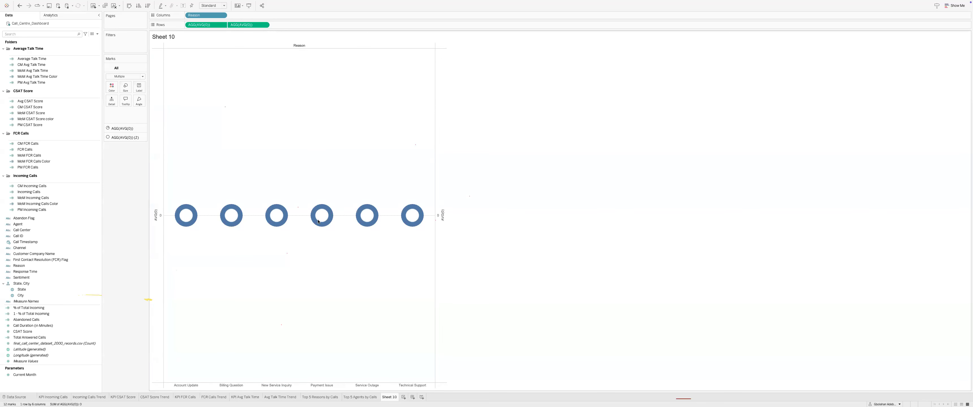
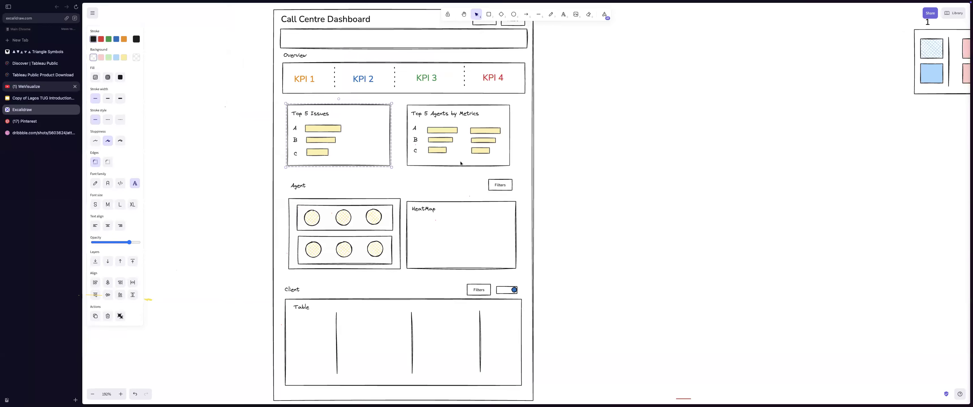
# Step: Change Dashboard 1's height from 800 to 1000 px, making it a custom 1000 x 1000
pyautogui.hotkey('ctrl', 'Tab')
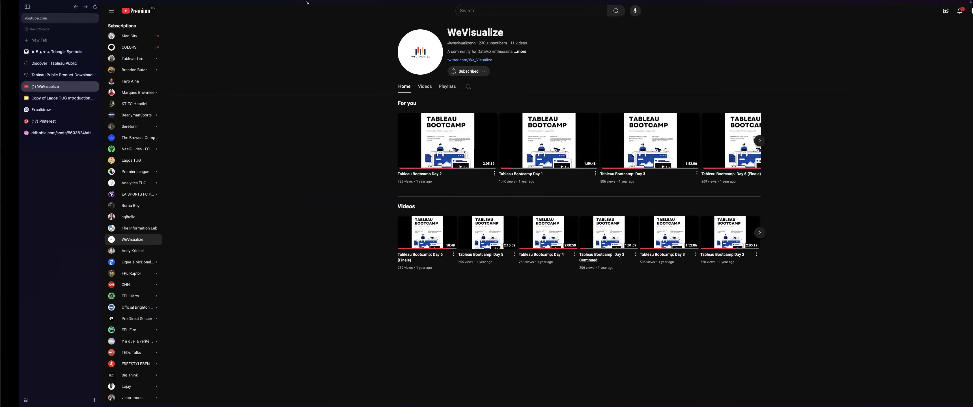
pyautogui.hotkey('ctrl', 'Left')
pyautogui.click(50, 58)
pyautogui.moveTo(22, 109); pyautogui.dragTo(296, 228)
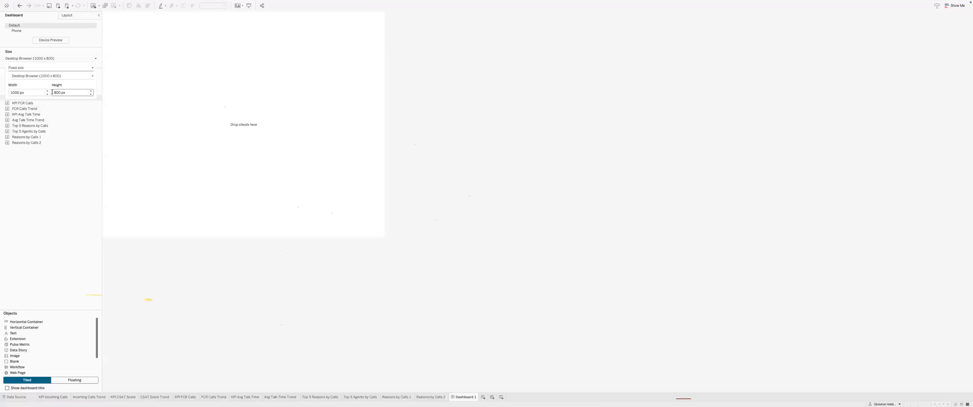
pyautogui.moveTo(52, 91); pyautogui.dragTo(58, 93)
pyautogui.write('1000')
pyautogui.press('Return')
pyautogui.click(166, 109)
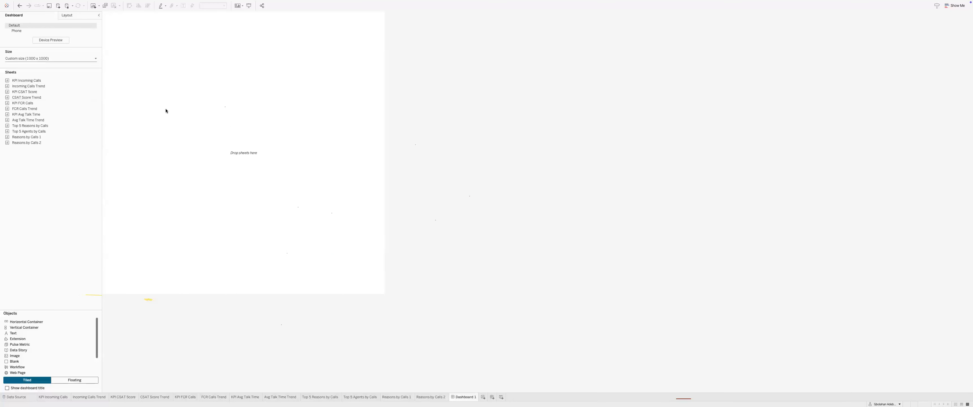
# Step: Widen the dashboard to 1200 px (custom 1200 x 1000) and set new objects to Floating
pyautogui.click(51, 59)
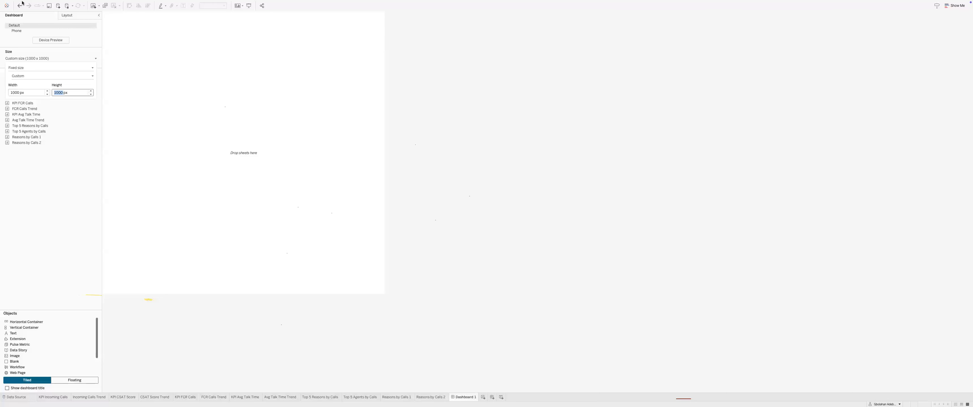
pyautogui.moveTo(20, 11)
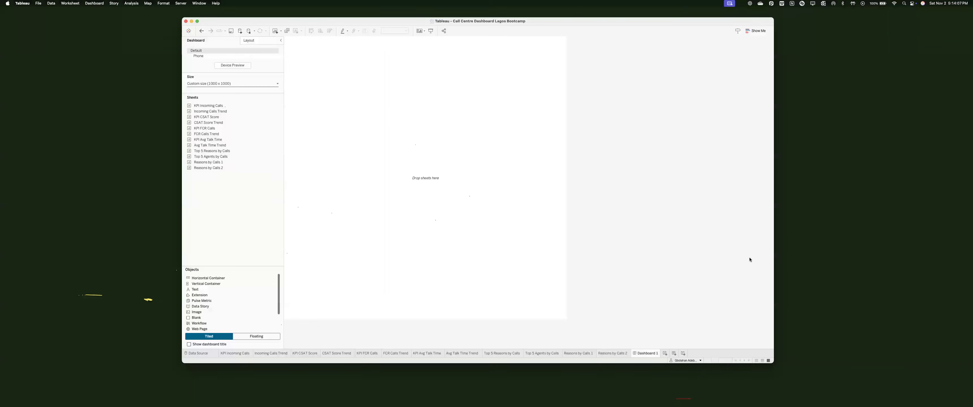
pyautogui.moveTo(774, 261)
pyautogui.mouseDown()
pyautogui.moveTo(660, 272)
pyautogui.moveTo(786, 272)
pyautogui.mouseUp()
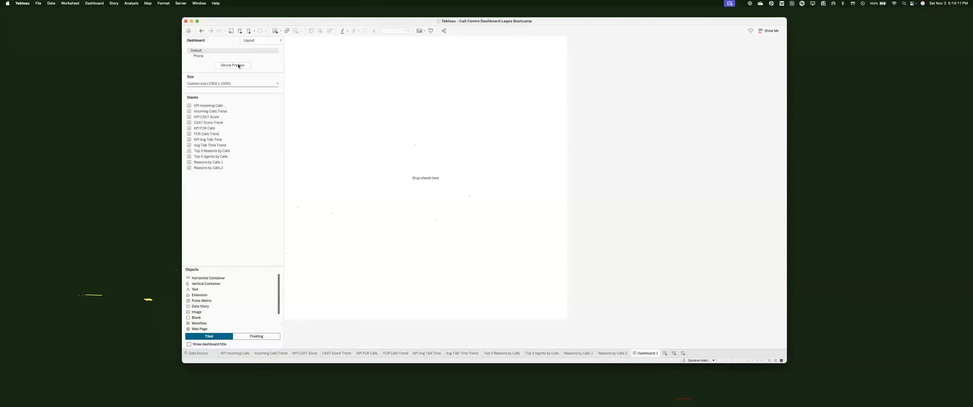
pyautogui.click(232, 83)
pyautogui.click(240, 118)
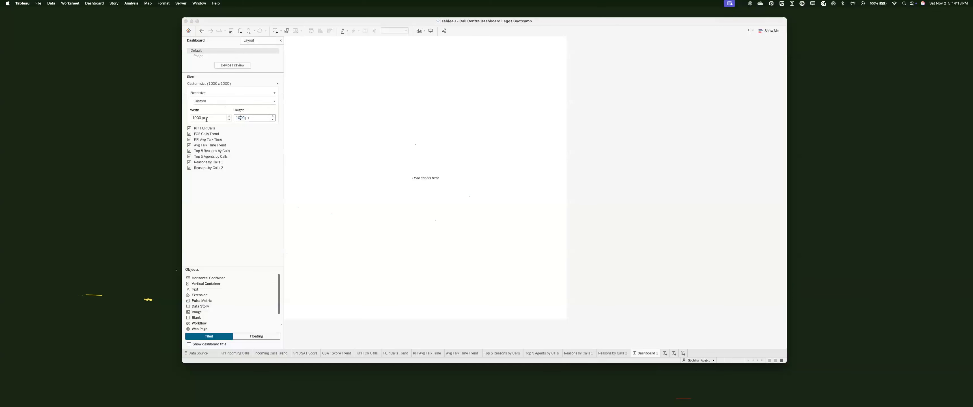
pyautogui.click(195, 118)
pyautogui.press('BackSpace')
pyautogui.write('3')
pyautogui.press('Return')
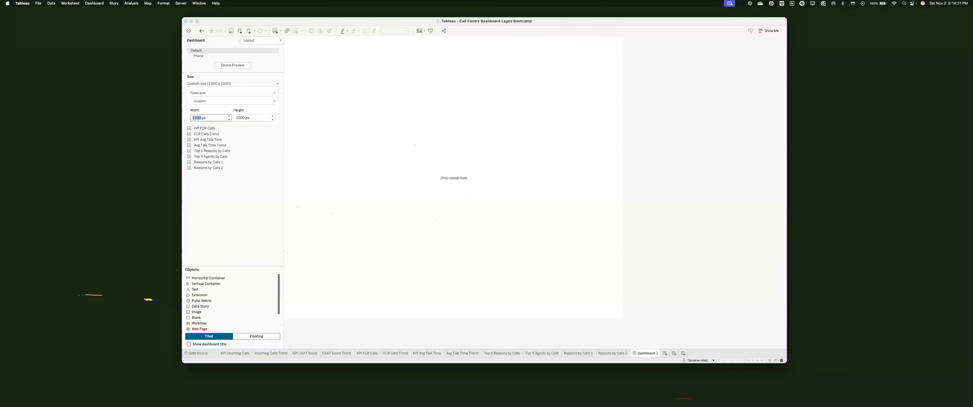
pyautogui.moveTo(212, 133); pyautogui.dragTo(392, 103)
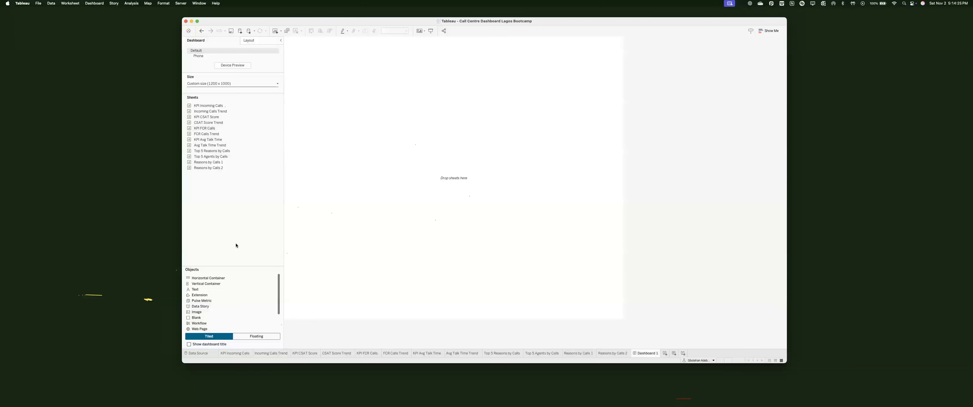
pyautogui.click(254, 336)
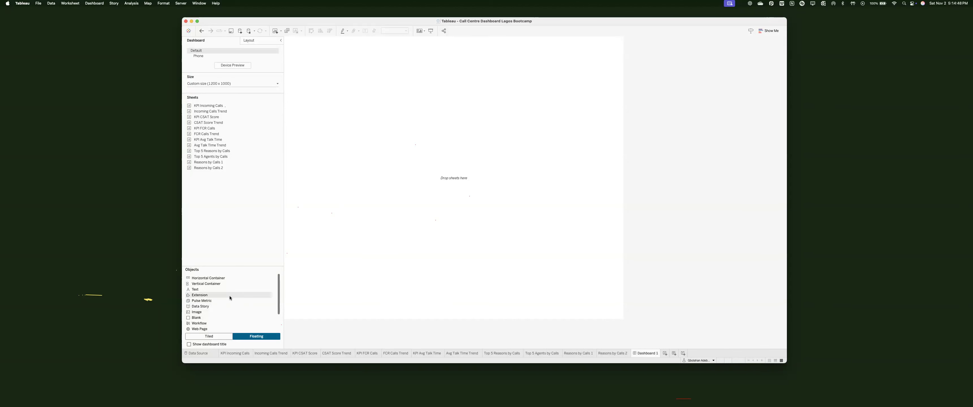
# Step: Add a floating vertical container at x 0, y 0 sized 1200 x 1000
pyautogui.moveTo(227, 317); pyautogui.dragTo(353, 64)
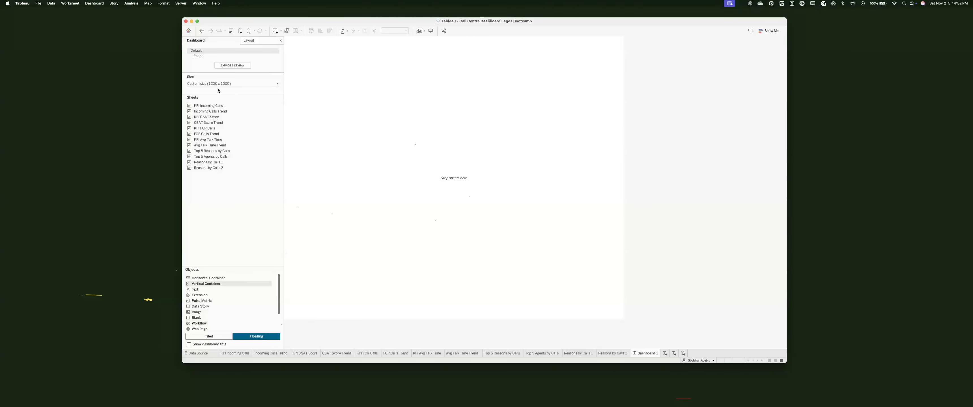
pyautogui.click(197, 97)
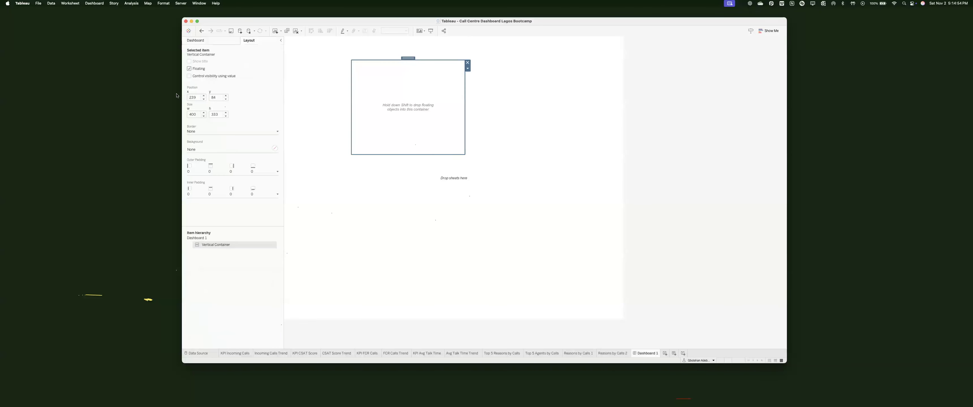
pyautogui.write('0')
pyautogui.press('Tab')
pyautogui.write('0')
pyautogui.press('Tab')
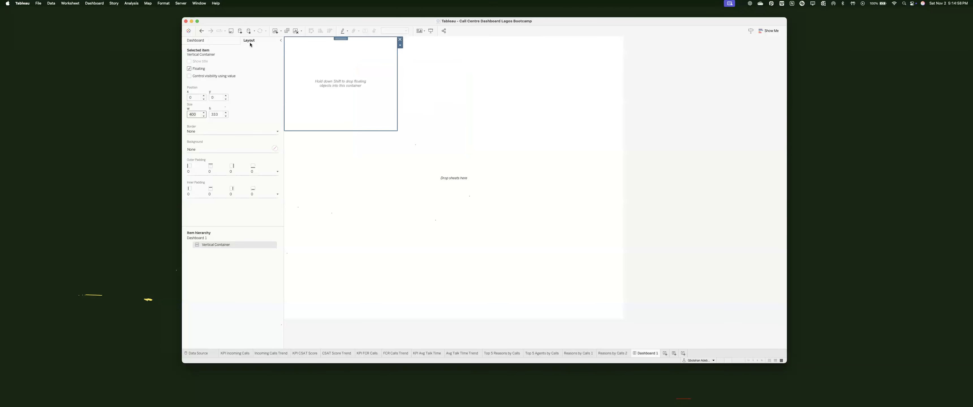
pyautogui.click(188, 114)
pyautogui.press('super+a')
pyautogui.write('1,200')
pyautogui.press('Tab')
pyautogui.press('Return')
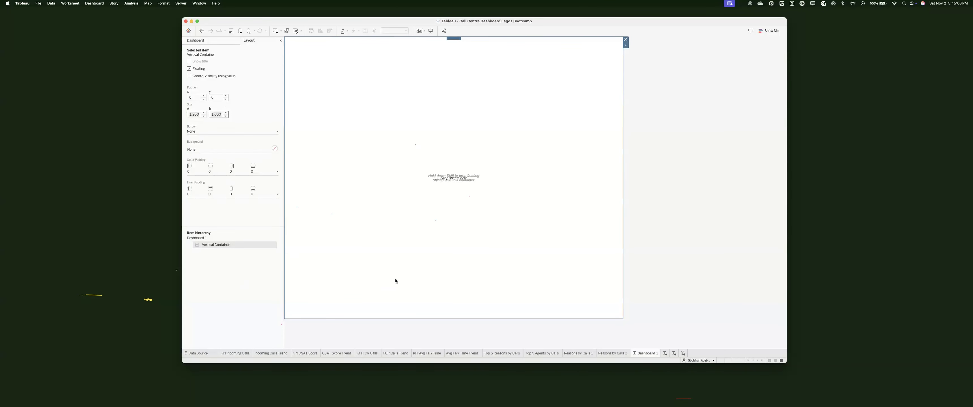
# Step: Place a tiled Blank inside the container and give the container 20 px inner padding
pyautogui.click(423, 210)
pyautogui.scroll(-2, 213, 310)
pyautogui.click(209, 336)
pyautogui.moveTo(197, 295); pyautogui.dragTo(308, 76)
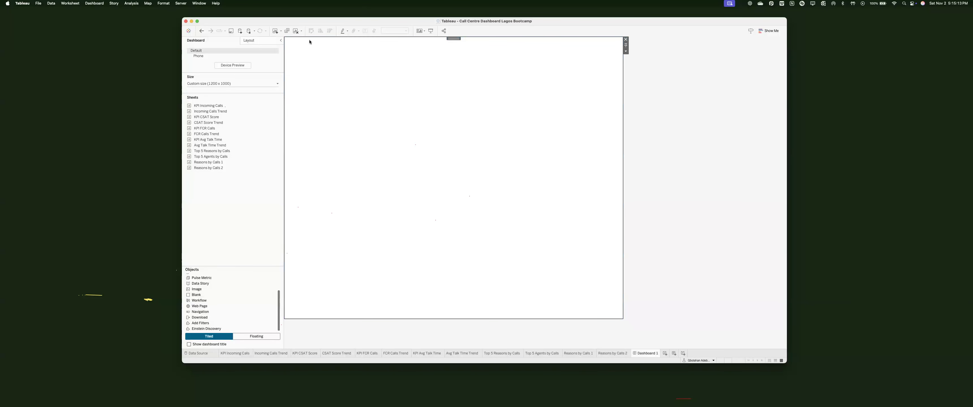
pyautogui.click(249, 40)
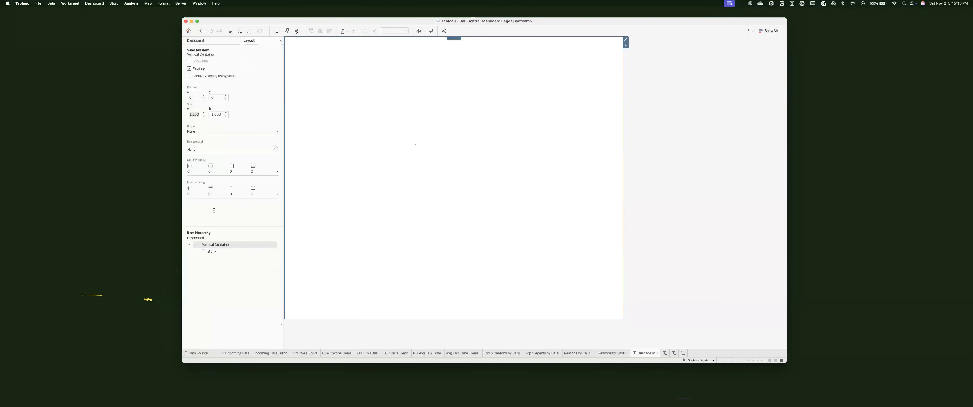
pyautogui.click(211, 171)
pyautogui.click(364, 96)
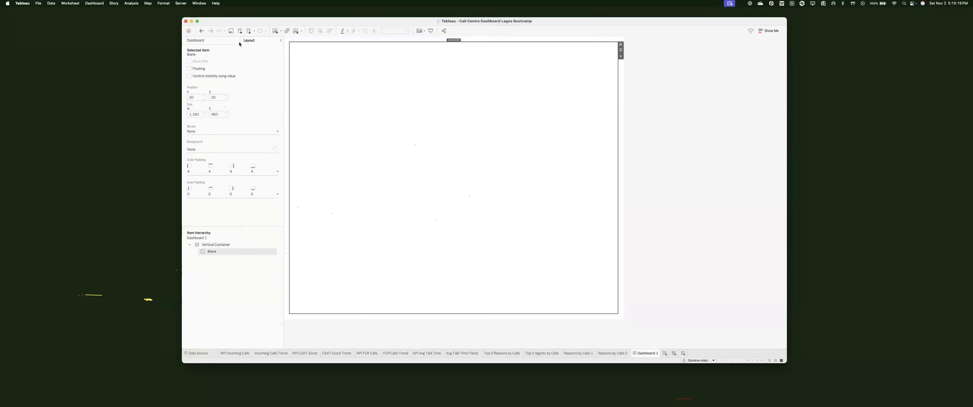
pyautogui.click(195, 40)
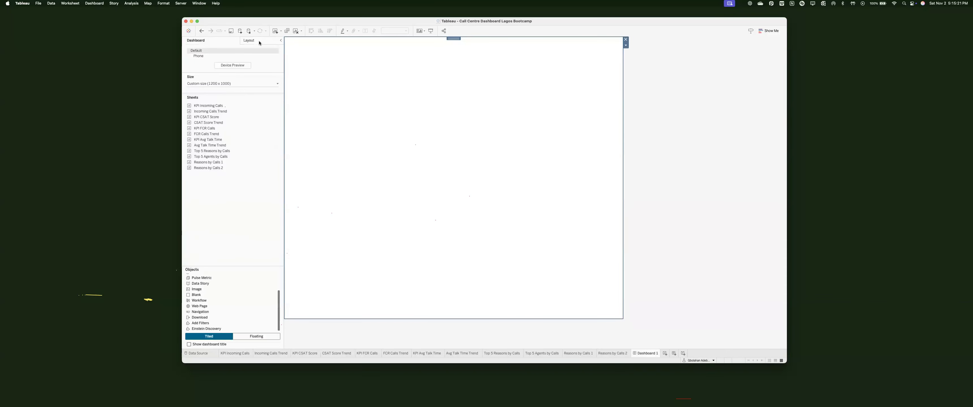
pyautogui.click(249, 40)
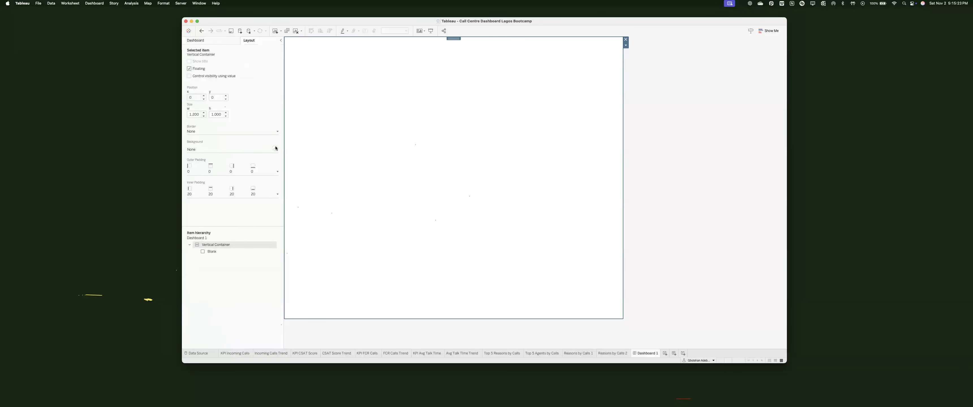
pyautogui.click(274, 149)
pyautogui.click(214, 205)
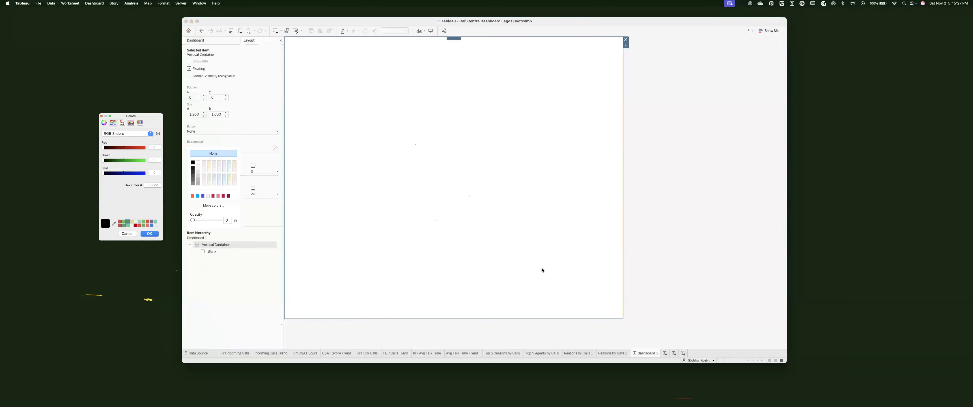
# Step: Review the dribbble dashboard shot for design inspiration
pyautogui.hotkey('ctrl', 'Right')
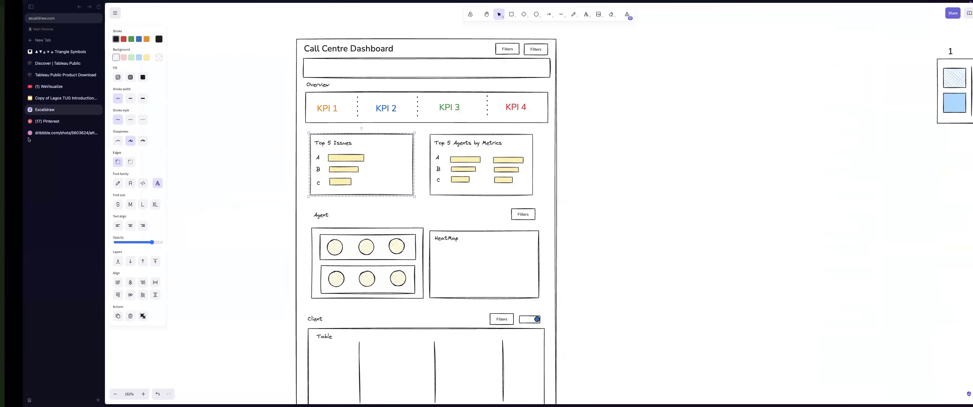
pyautogui.click(29, 133)
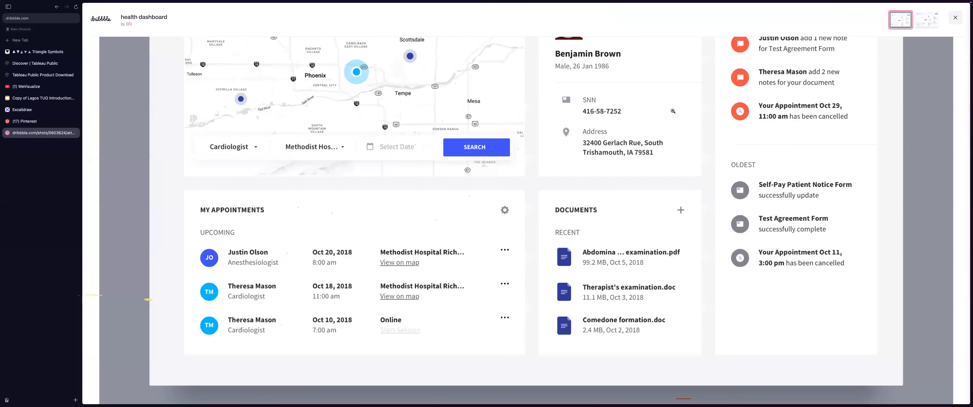
pyautogui.click(563, 62)
pyautogui.hotkey('ctrl', 'Left')
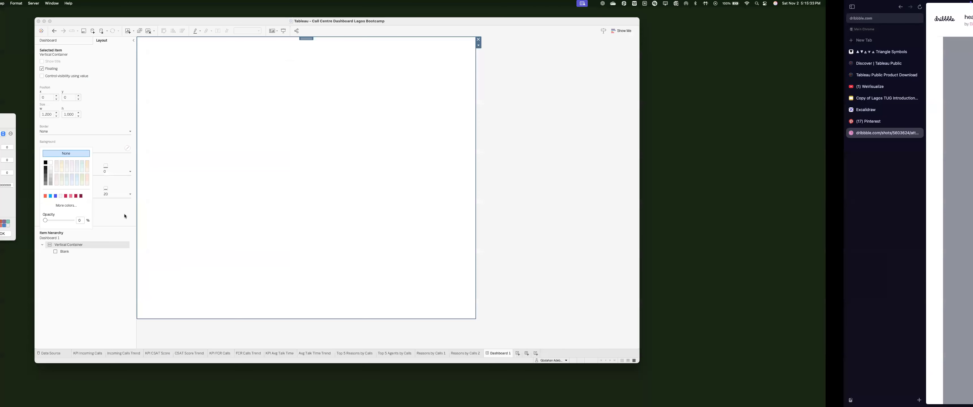
# Step: Give the vertical container a light grey F5F5F8 background sampled from the dribbble shot
pyautogui.click(112, 223)
pyautogui.click(221, 218)
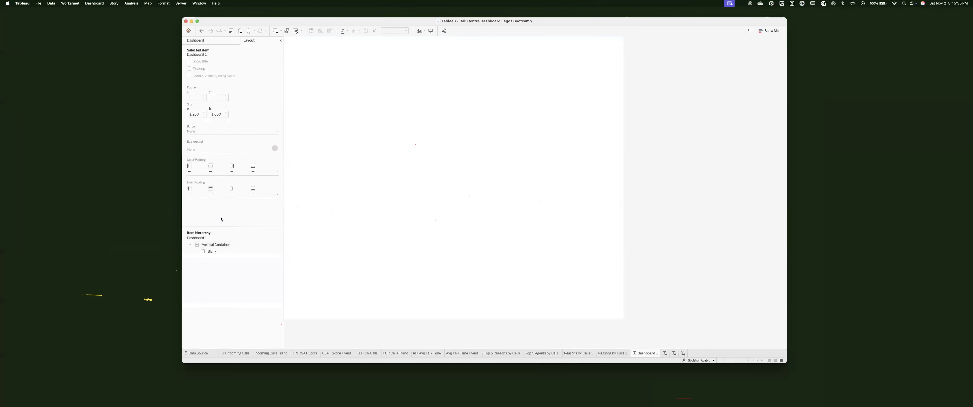
pyautogui.click(319, 108)
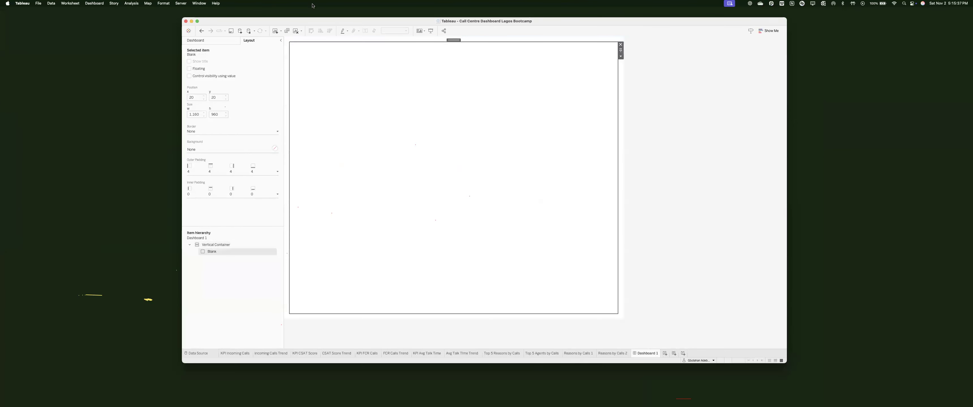
pyautogui.click(307, 41)
pyautogui.click(274, 149)
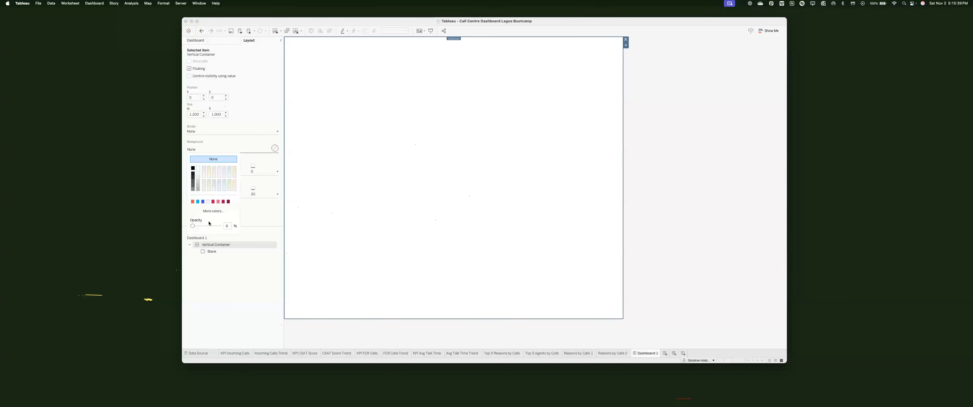
pyautogui.click(208, 211)
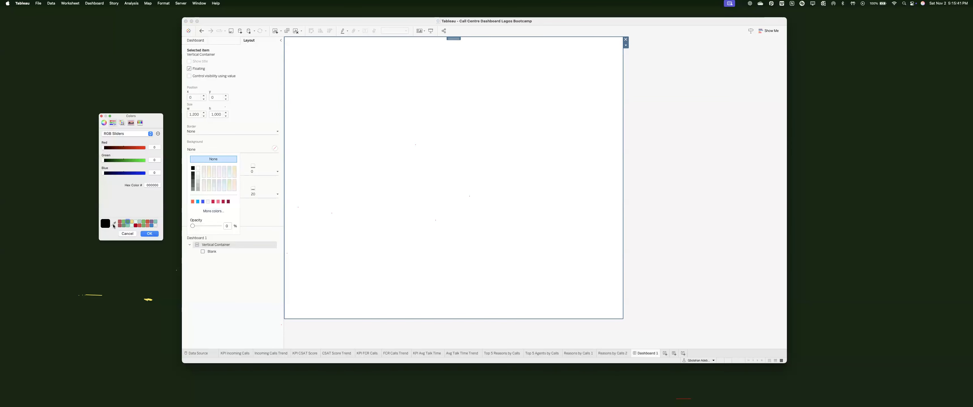
pyautogui.click(114, 225)
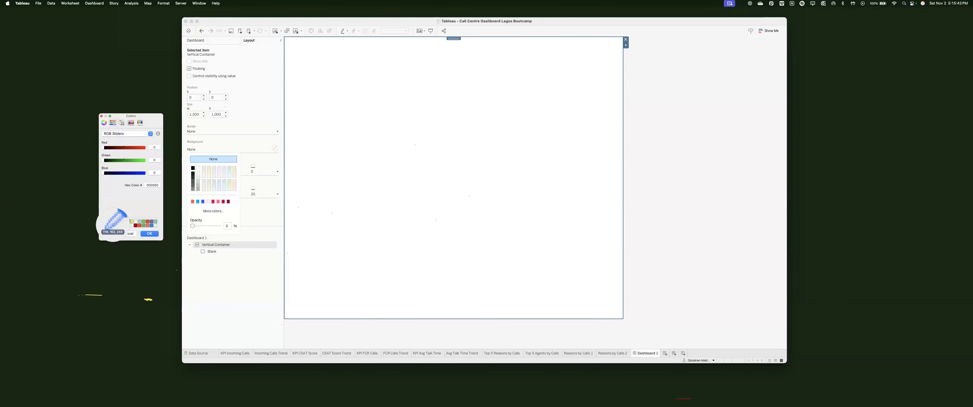
pyautogui.press('super+Tab')
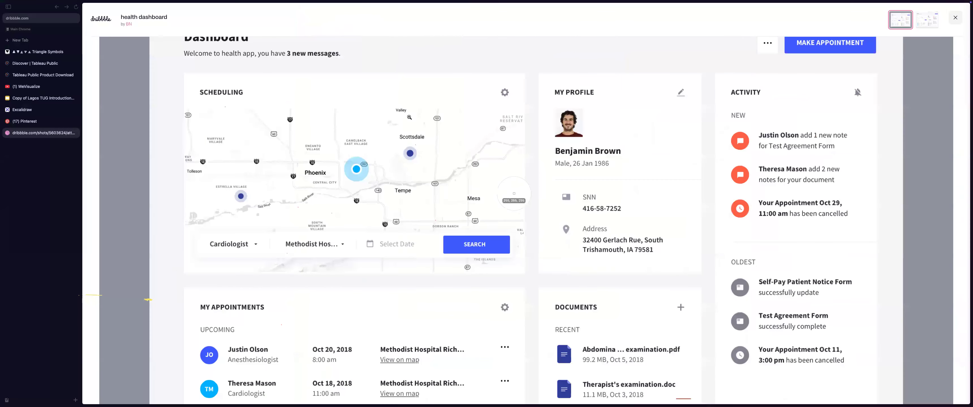
pyautogui.click(514, 194)
pyautogui.press('super+Tab')
pyautogui.press('Return')
# Step: Give the container a thin solid border and bring up the Excalidraw wireframe
pyautogui.click(469, 47)
pyautogui.doubleClick(457, 39)
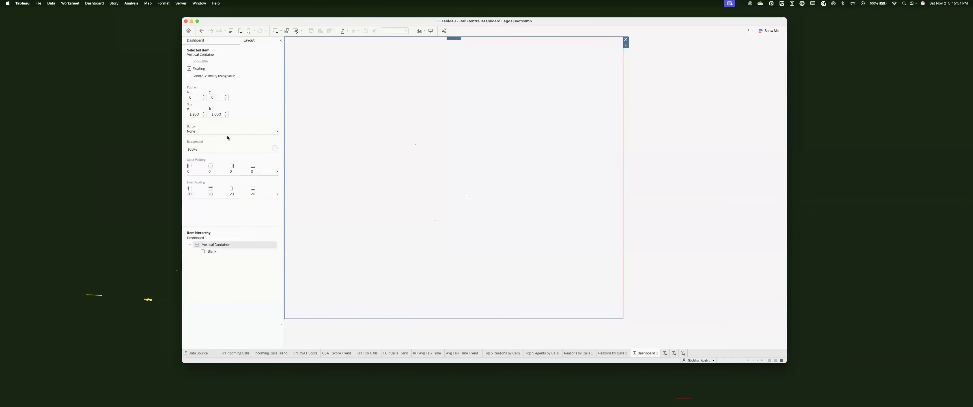
pyautogui.click(236, 133)
pyautogui.click(197, 186)
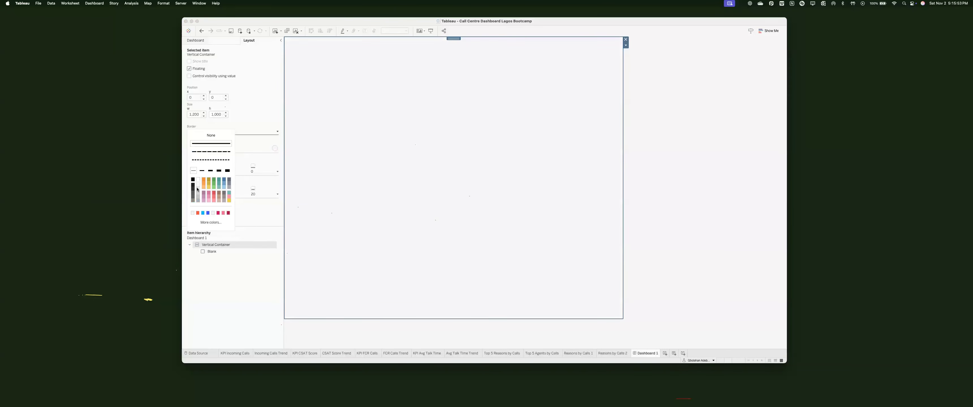
pyautogui.press('super+Tab')
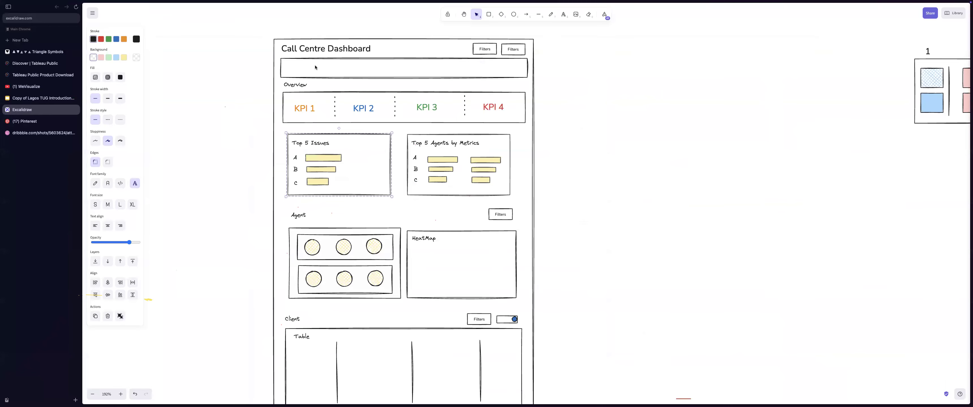
# Step: Add a horizontal container with a vertical container inside across the top of the dashboard
pyautogui.press('super+Tab')
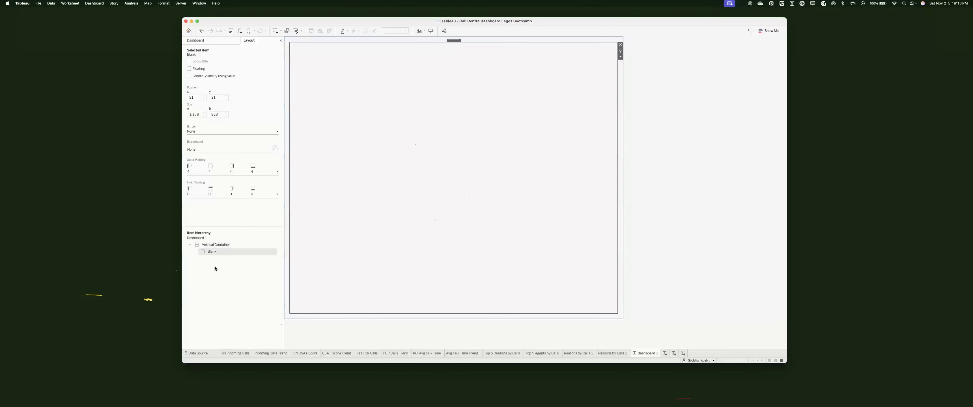
pyautogui.scroll(3, 210, 287)
pyautogui.moveTo(210, 280); pyautogui.dragTo(366, 56)
pyautogui.hotkey('ctrl', 'Right')
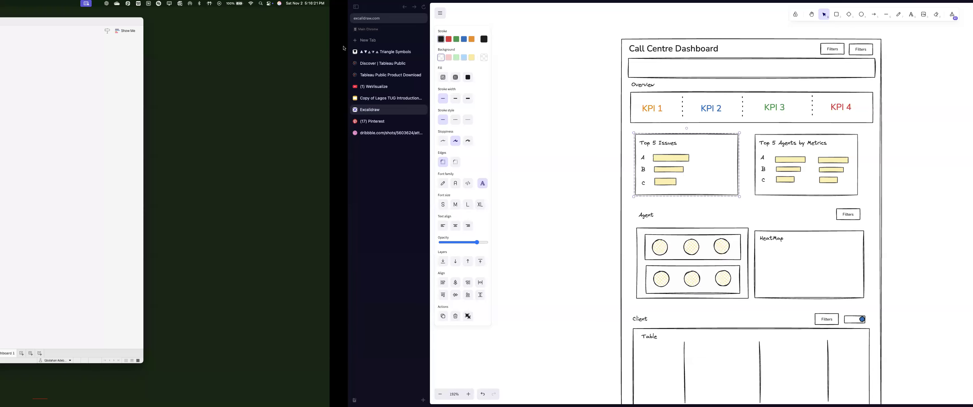
pyautogui.hotkey('ctrl', 'Left')
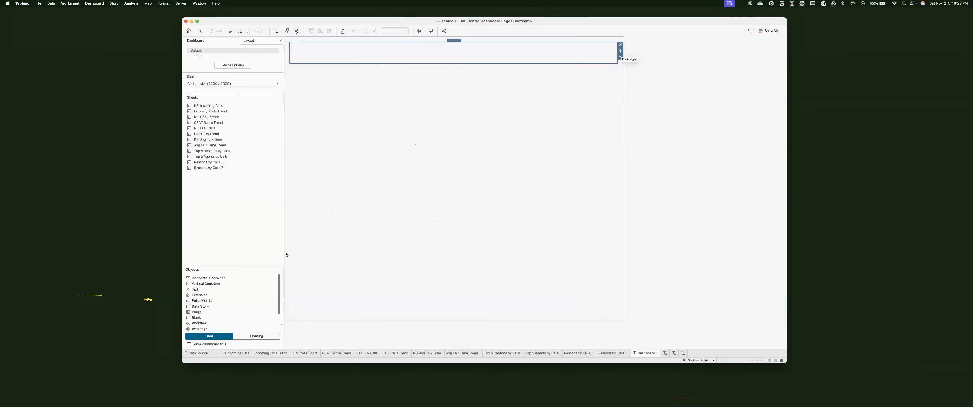
pyautogui.moveTo(207, 314); pyautogui.dragTo(166, 320)
pyautogui.moveTo(206, 284); pyautogui.dragTo(316, 55)
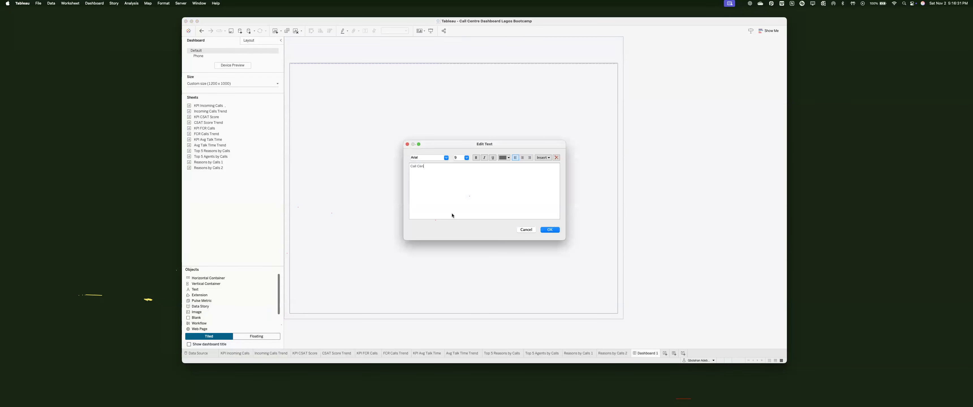
# Step: Add the 'Call Centre Dashboard' title in 22 pt black and trim its box height
pyautogui.write('ashbpard')
pyautogui.write('ard')
pyautogui.press('super+a')
pyautogui.click(466, 157)
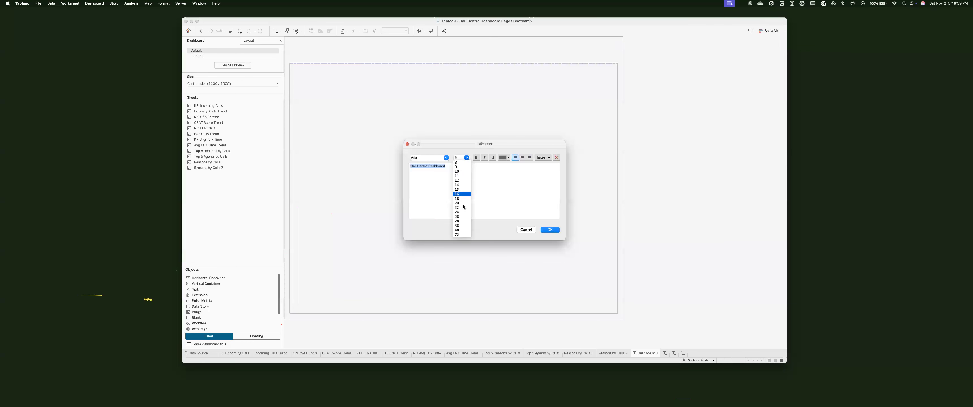
pyautogui.click(462, 222)
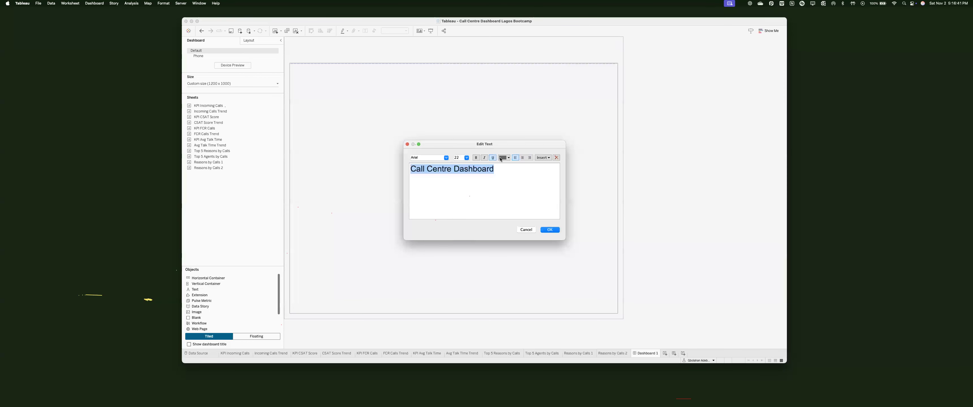
pyautogui.click(506, 158)
pyautogui.click(501, 166)
pyautogui.click(550, 231)
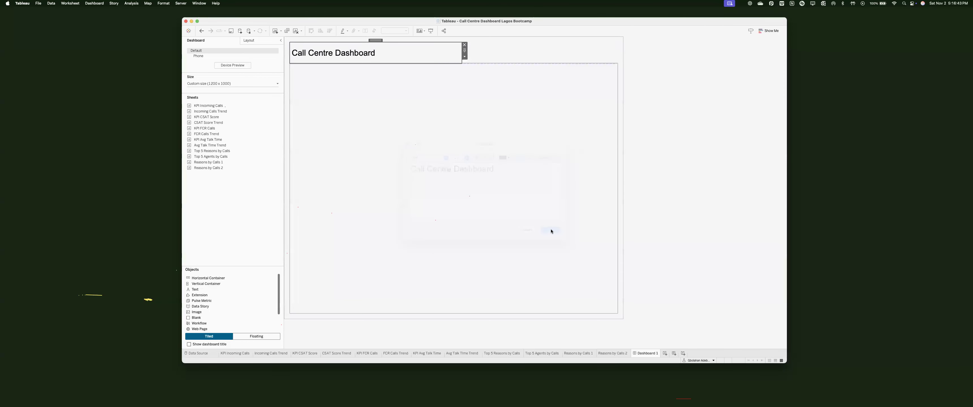
pyautogui.moveTo(402, 62); pyautogui.dragTo(396, 55)
pyautogui.click(397, 105)
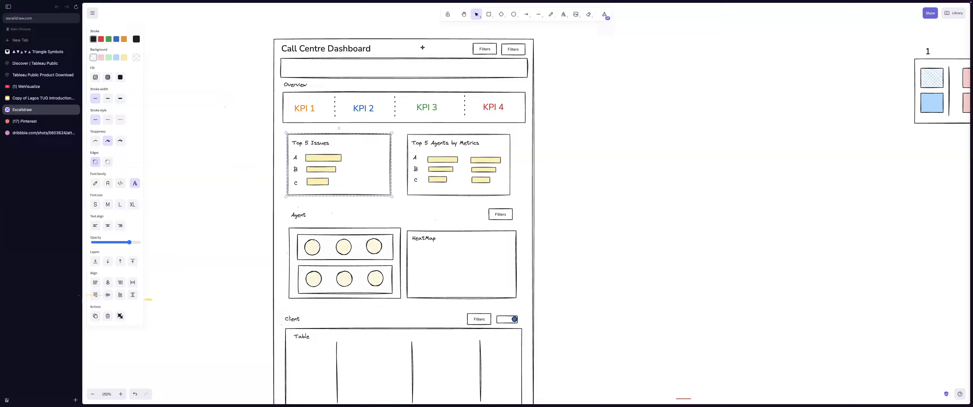
# Step: Add a 12 pt grey subtitle 'Welcome to the dashboard that shows number of calls coming' under the title
pyautogui.hotkey('ctrl', 'Left')
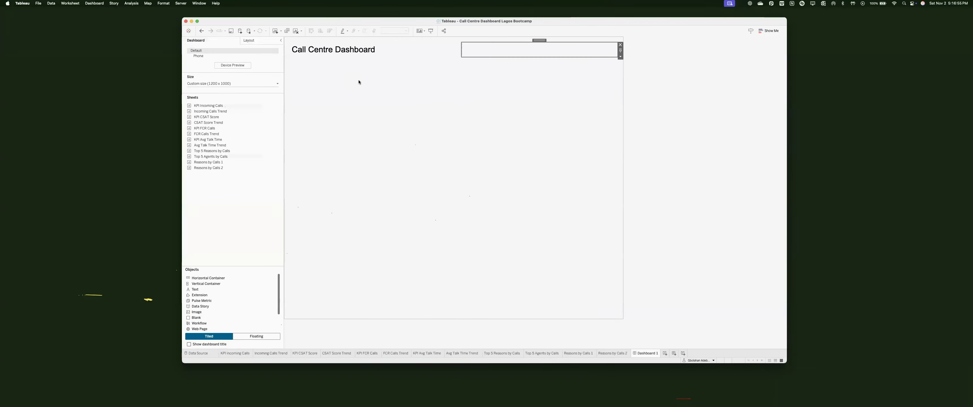
pyautogui.hotkey('ctrl', 'Right')
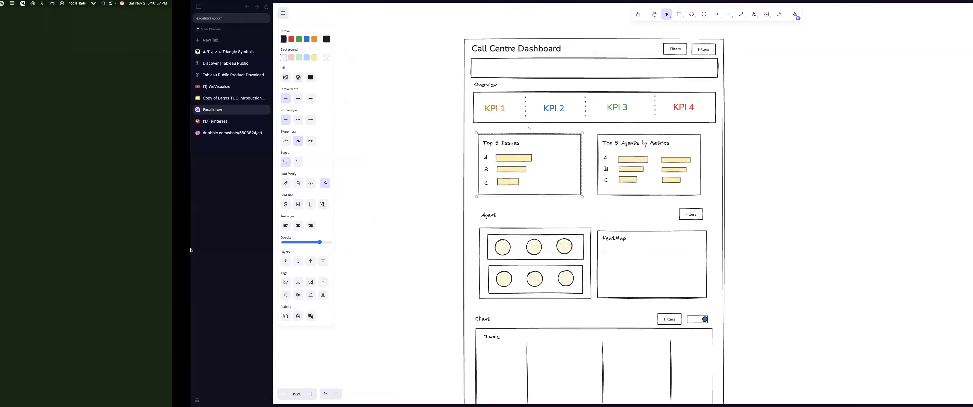
pyautogui.hotkey('ctrl', 'Left')
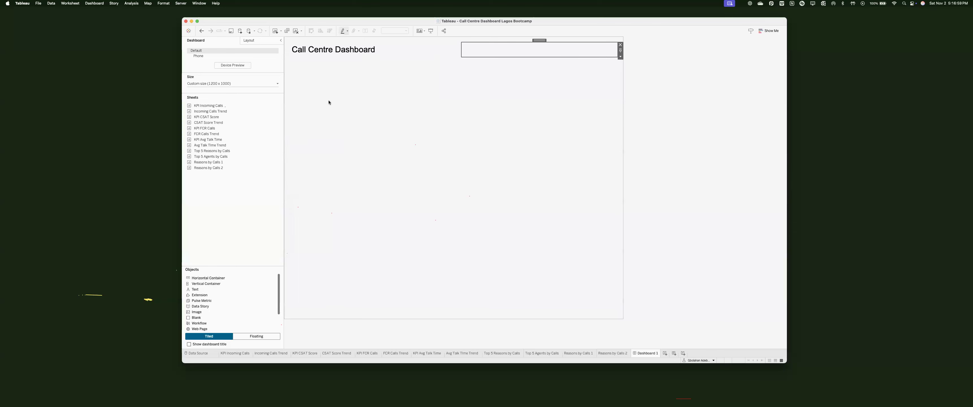
pyautogui.moveTo(208, 278); pyautogui.dragTo(387, 79)
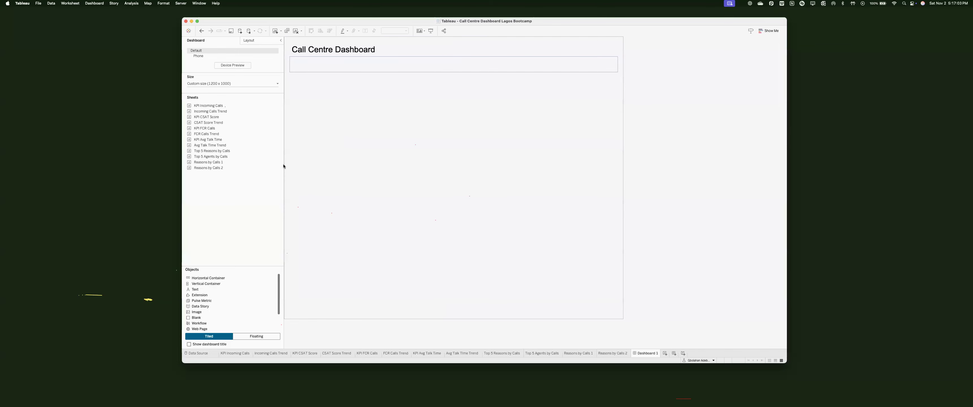
pyautogui.moveTo(195, 289); pyautogui.dragTo(416, 72)
pyautogui.write('Welcome to th')
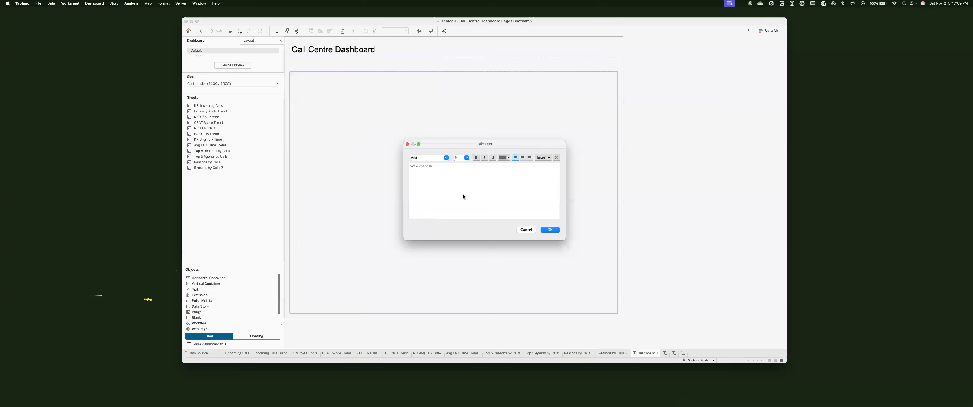
pyautogui.write('e dashboard that shows number of calls coming inn')
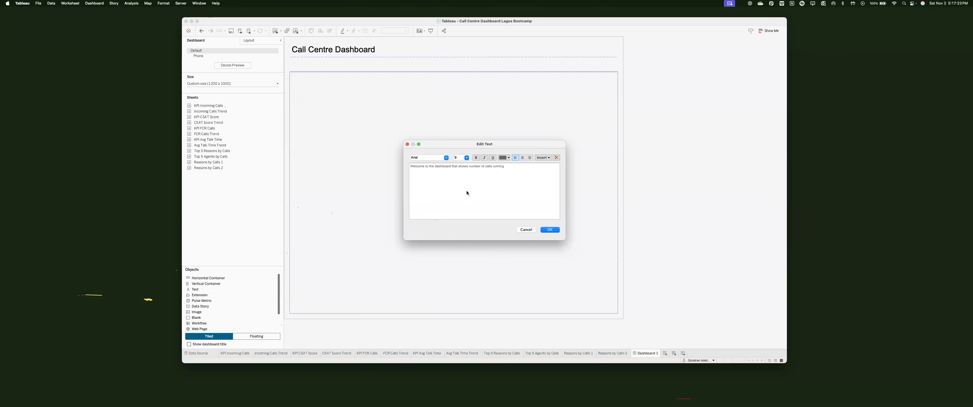
pyautogui.press('super+a')
pyautogui.click(467, 158)
pyautogui.click(462, 182)
pyautogui.click(503, 157)
pyautogui.click(505, 180)
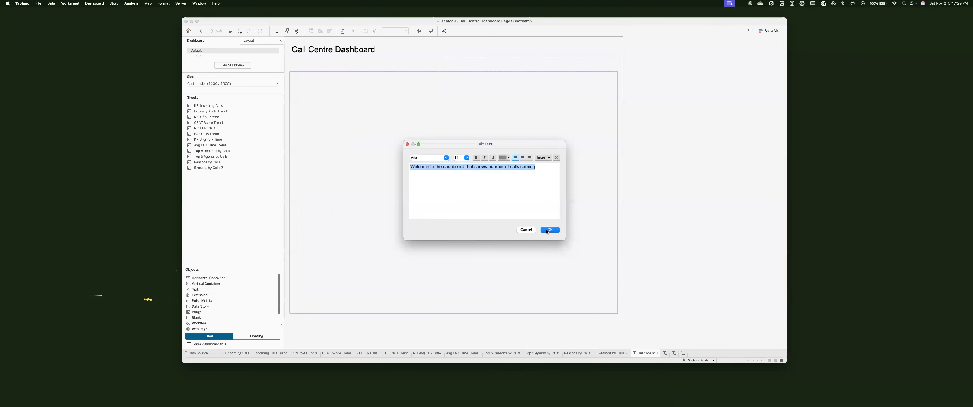
pyautogui.click(550, 229)
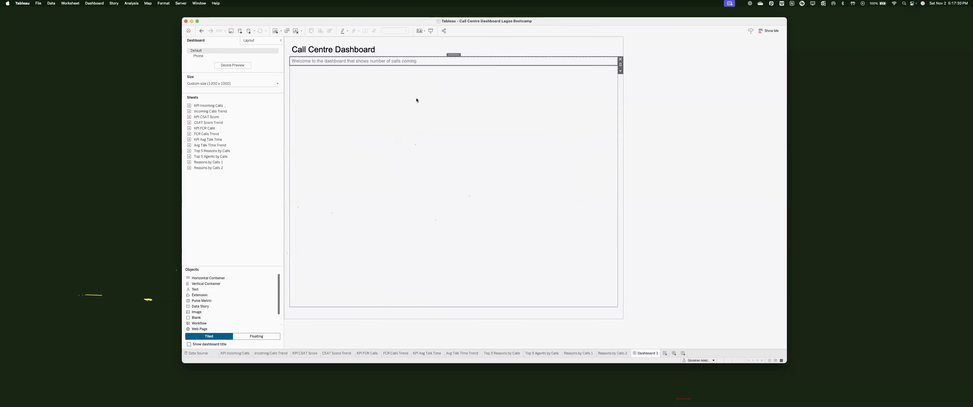
# Step: Try bold on the subtitle, then revert it to regular weight
pyautogui.doubleClick(417, 62)
pyautogui.press('super+a')
pyautogui.click(476, 157)
pyautogui.click(476, 158)
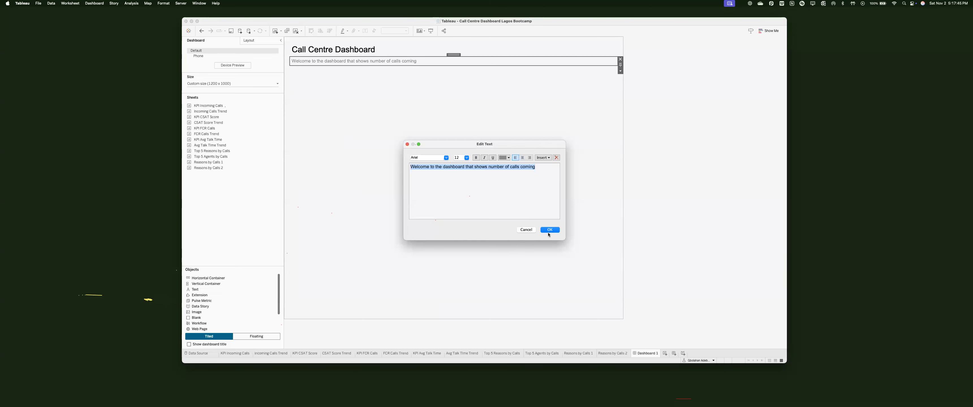
pyautogui.click(549, 231)
pyautogui.click(428, 62)
pyautogui.click(385, 148)
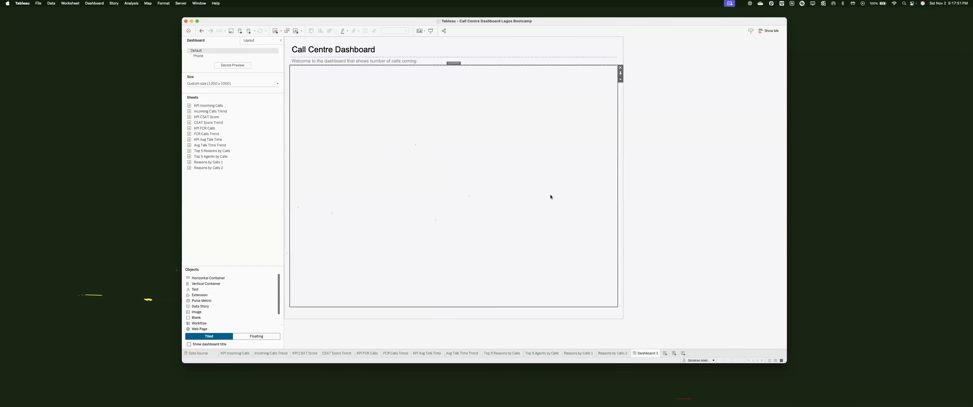
pyautogui.hotkey('ctrl', 'Right')
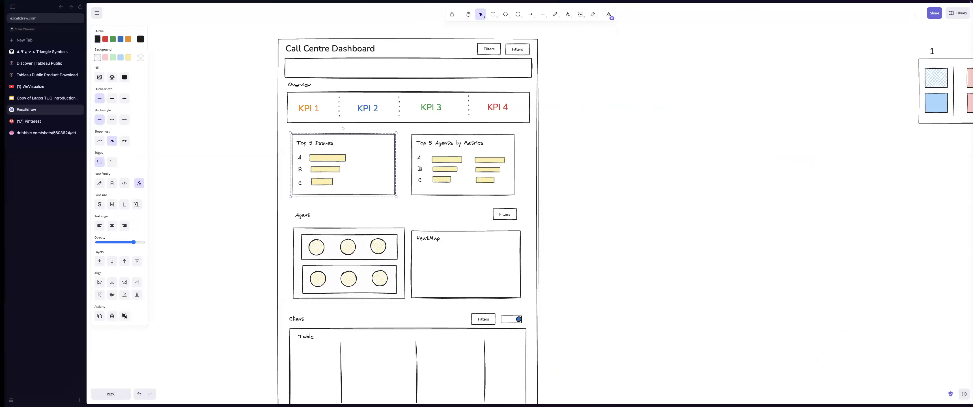
pyautogui.hotkey('ctrl', 'Left')
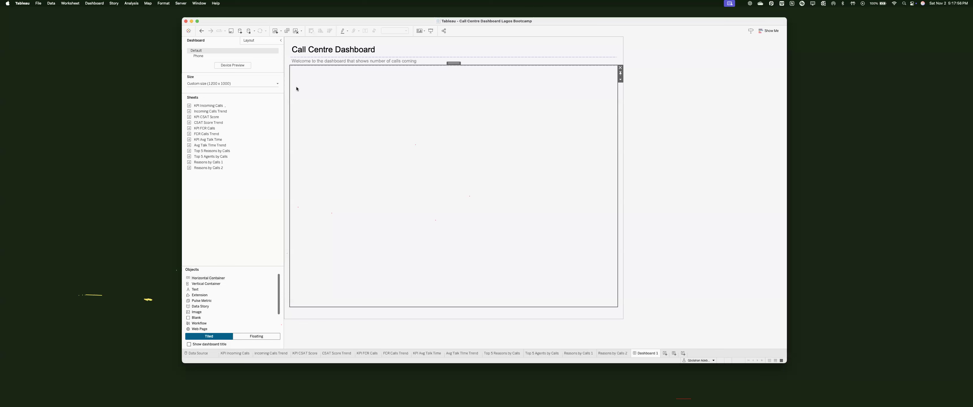
pyautogui.hotkey('ctrl', 'Right')
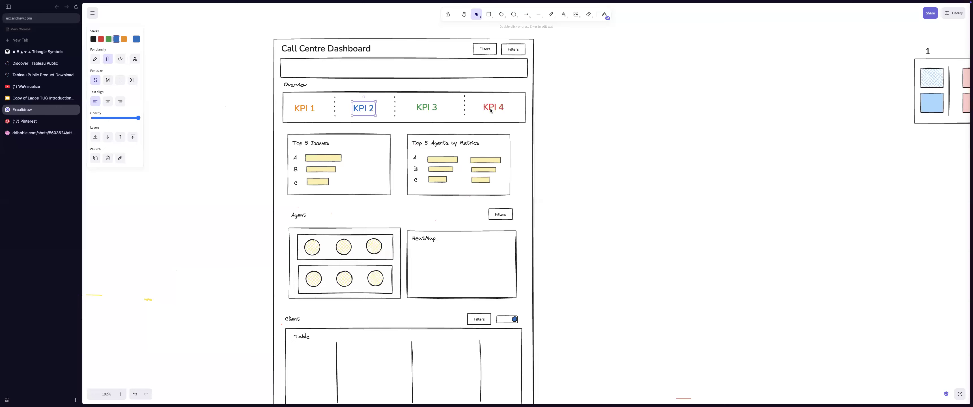
pyautogui.click(491, 110)
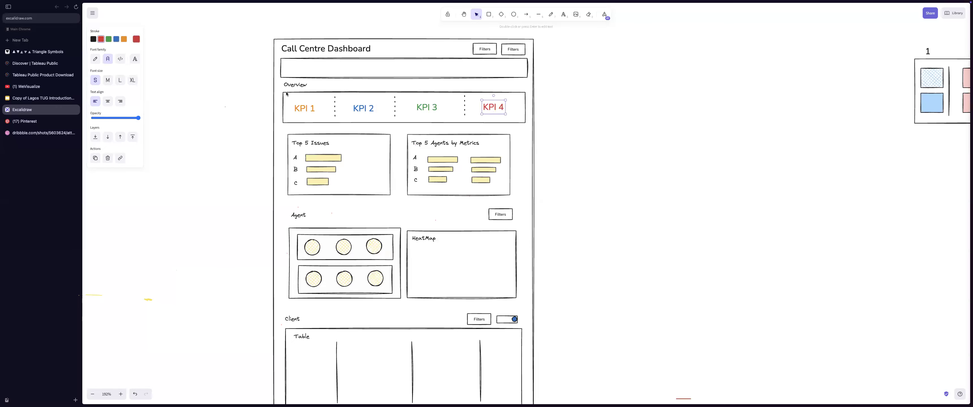
pyautogui.hotkey('ctrl', 'Left')
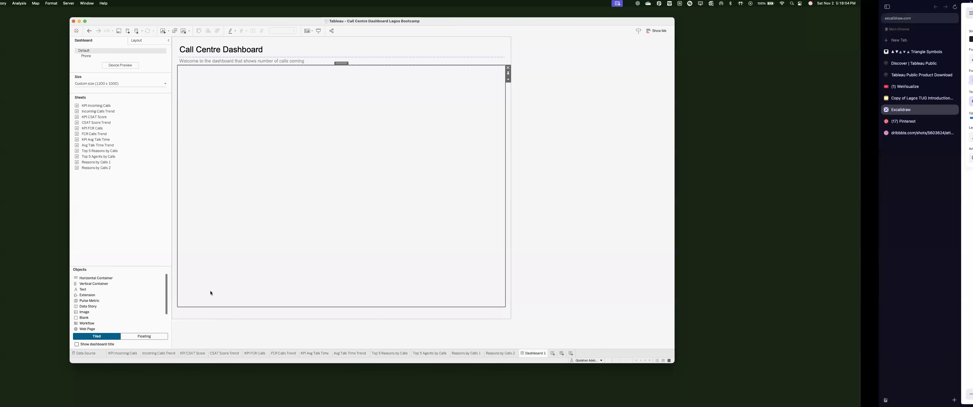
pyautogui.moveTo(280, 244); pyautogui.dragTo(278, 243)
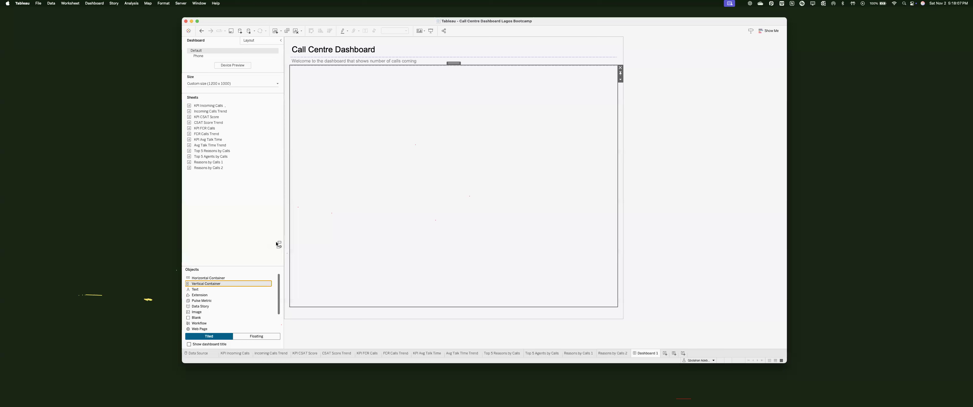
# Step: Replace the subtitle wording with 'Welcome to a snapshot of our Call Centre's Performance'
pyautogui.doubleClick(354, 61)
pyautogui.write('We')
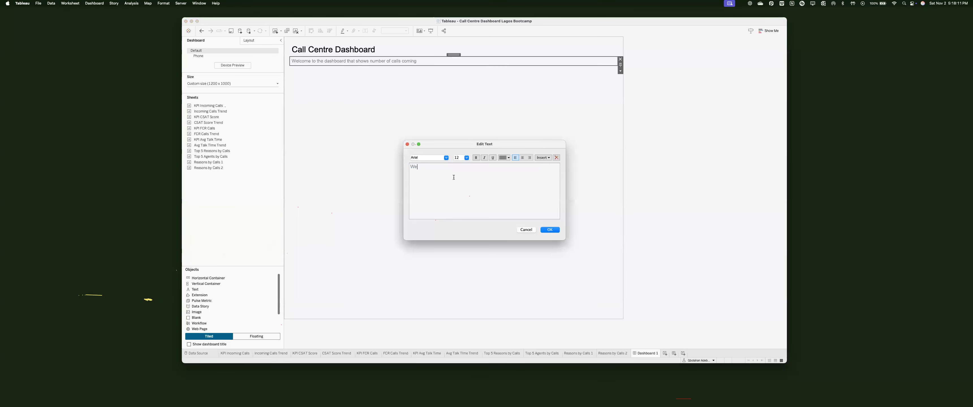
pyautogui.write('lcome to a snapshot of our Call Centre')
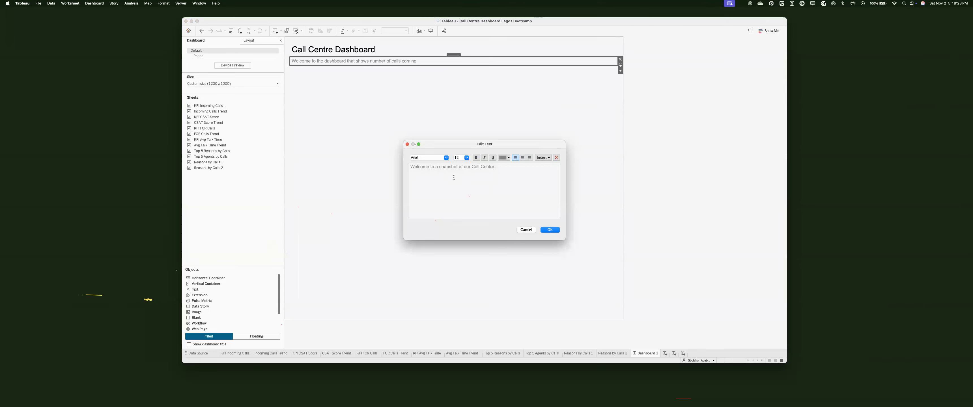
pyautogui.write("'s Performance")
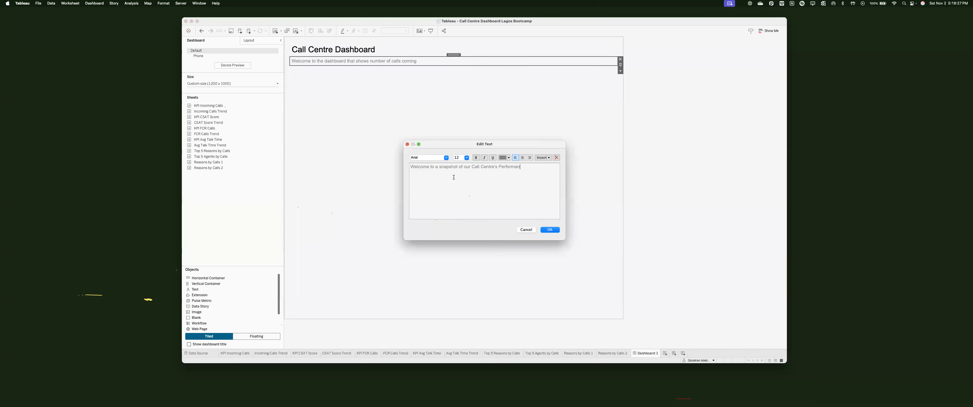
pyautogui.click(557, 230)
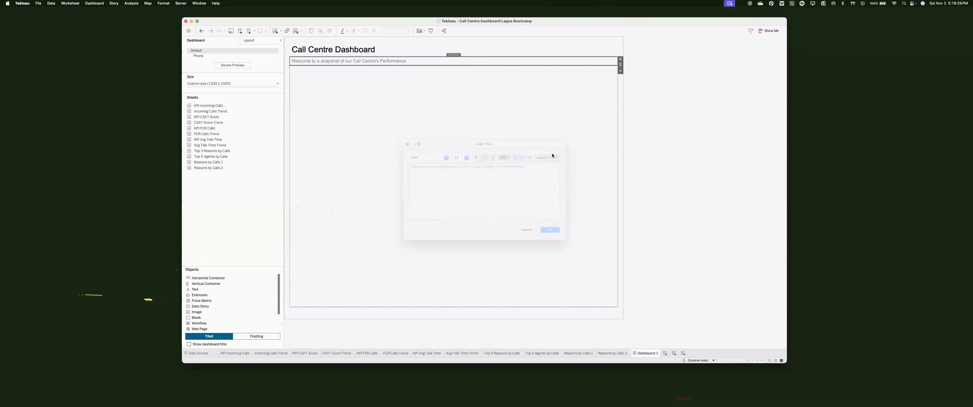
# Step: Check the dashboard container's padding settings and compare the layout against the mockup
pyautogui.click(458, 56)
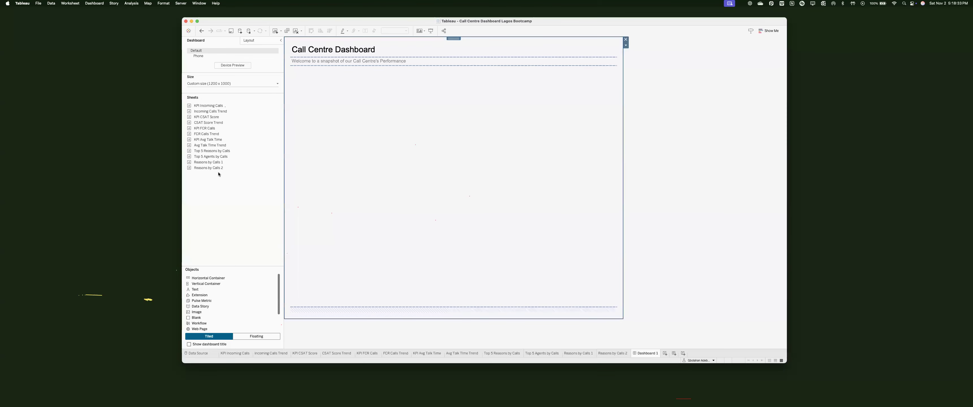
pyautogui.click(223, 194)
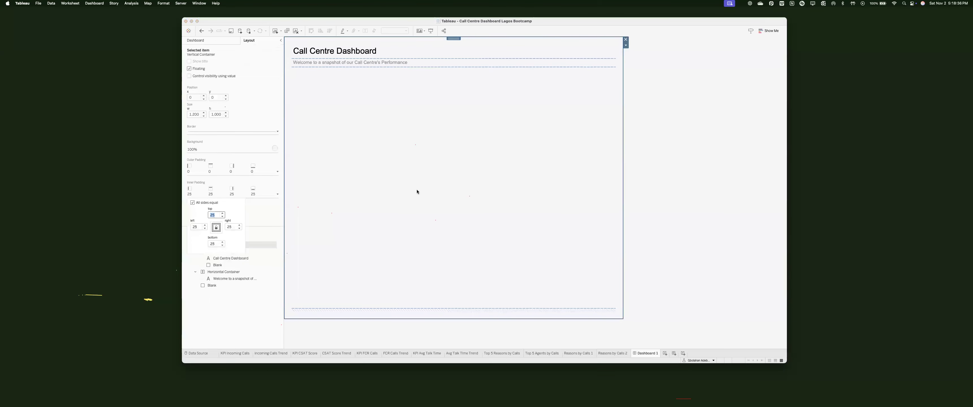
pyautogui.click(734, 160)
pyautogui.click(400, 125)
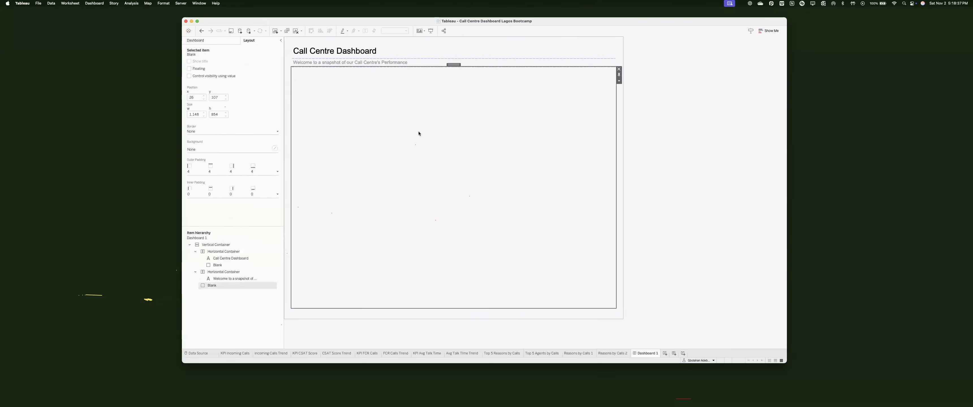
pyautogui.press('super+Tab')
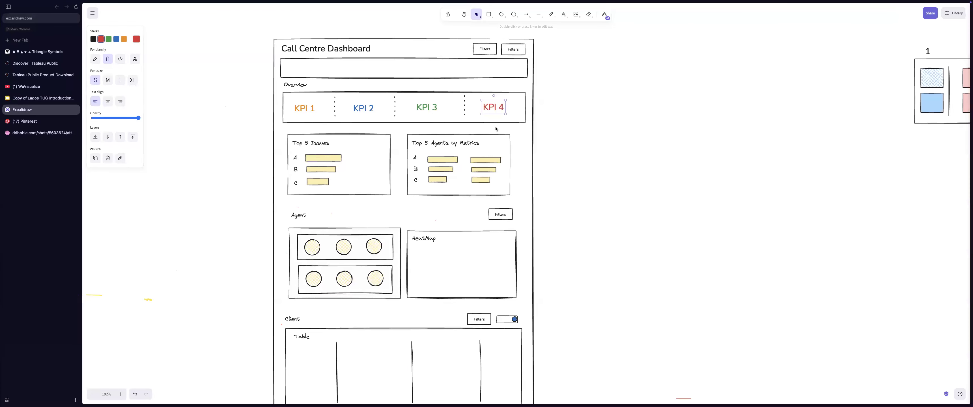
pyautogui.press('super+Tab')
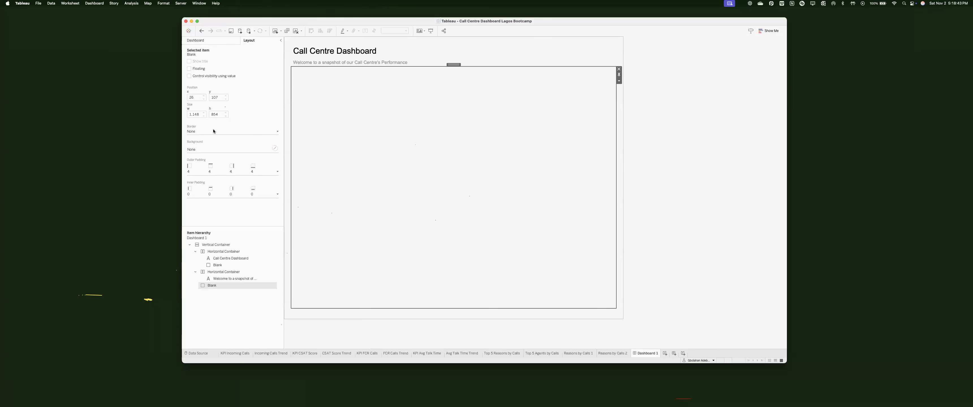
# Step: Add a Blank-filled vertical container below the subtitle with 20 px top outer padding
pyautogui.moveTo(207, 288); pyautogui.dragTo(369, 112)
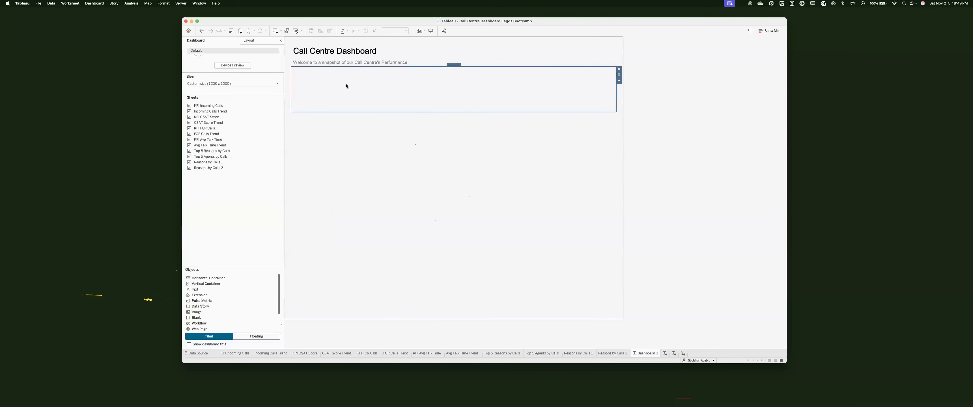
pyautogui.moveTo(190, 318); pyautogui.dragTo(375, 89)
pyautogui.click(248, 40)
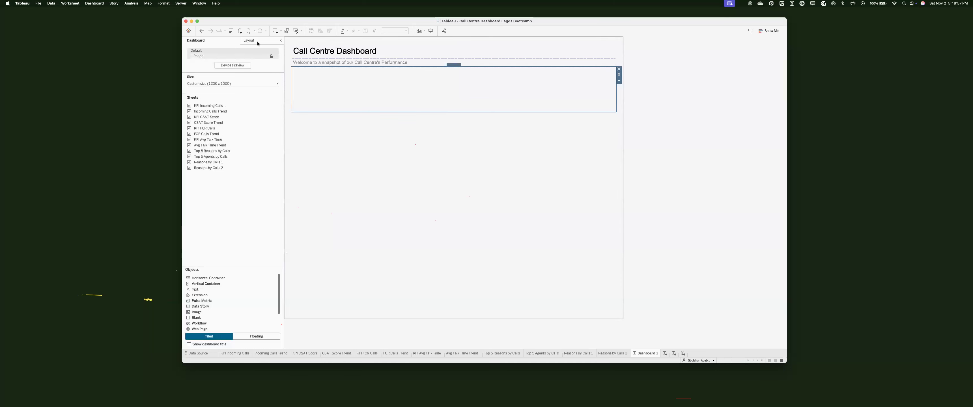
pyautogui.click(210, 191)
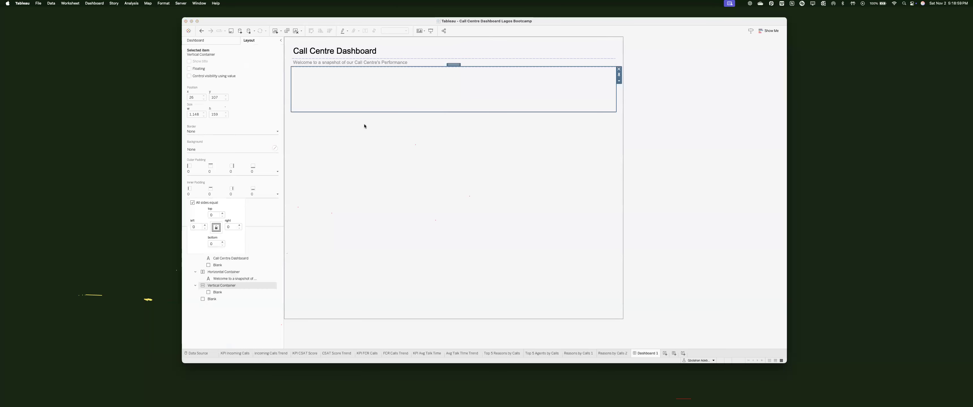
pyautogui.click(210, 169)
pyautogui.click(210, 192)
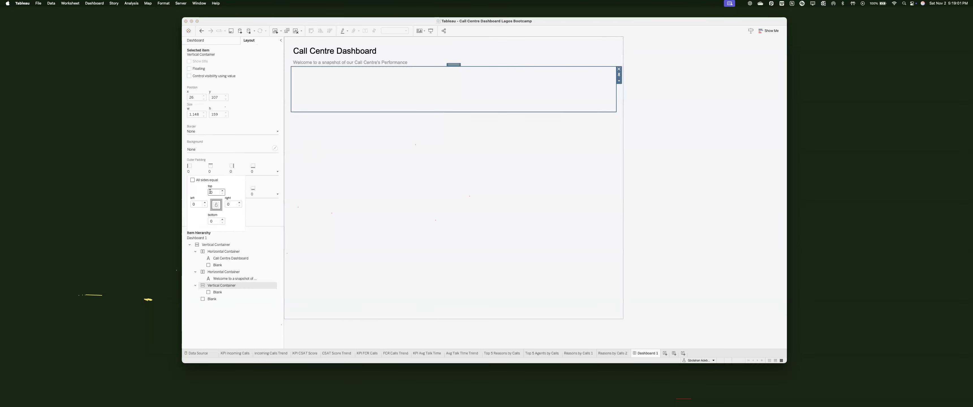
pyautogui.write('2')
pyautogui.press('Return')
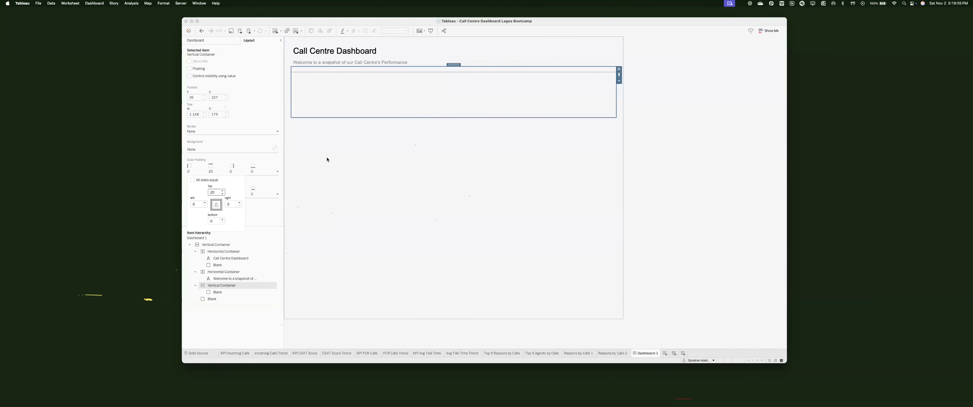
pyautogui.click(390, 113)
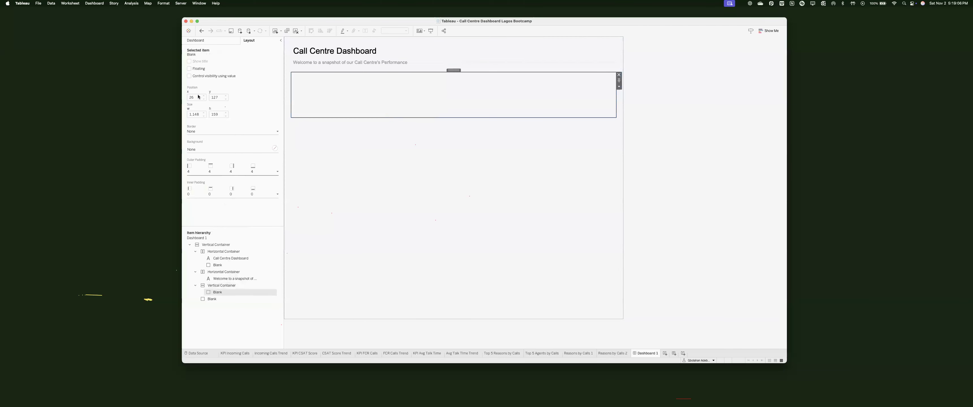
pyautogui.click(204, 40)
pyautogui.moveTo(206, 289); pyautogui.dragTo(349, 79)
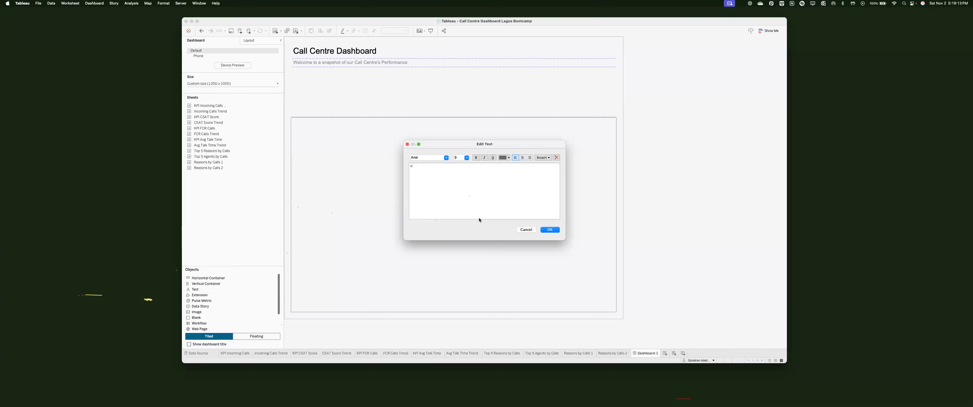
# Step: Add a 'KPI Overview' heading in 12 pt above the KPI area
pyautogui.write('KPIU')
pyautogui.press('BackSpace')
pyautogui.write('Overview')
pyautogui.press('super+a')
pyautogui.click(466, 157)
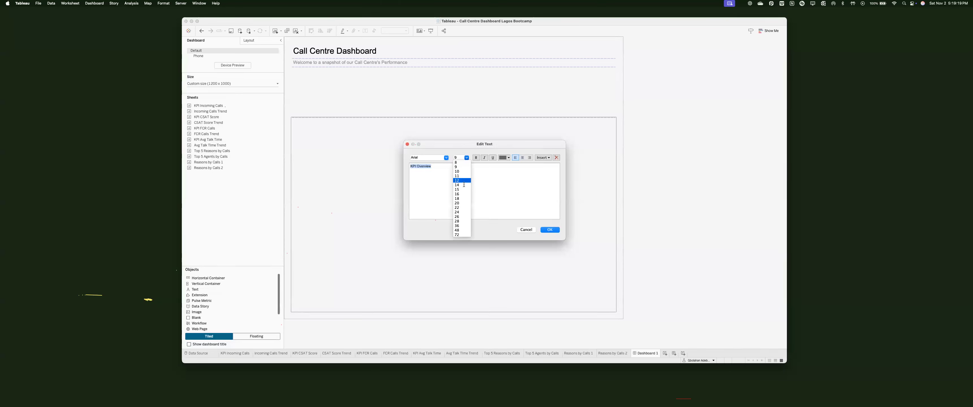
pyautogui.click(463, 184)
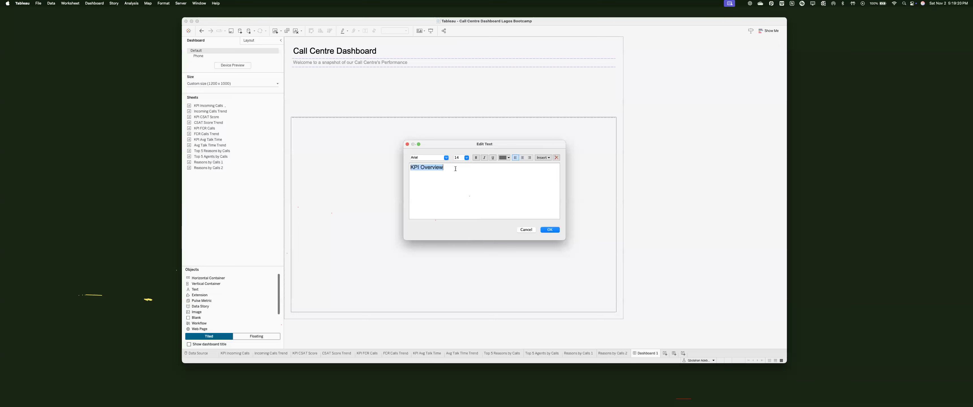
pyautogui.click(466, 158)
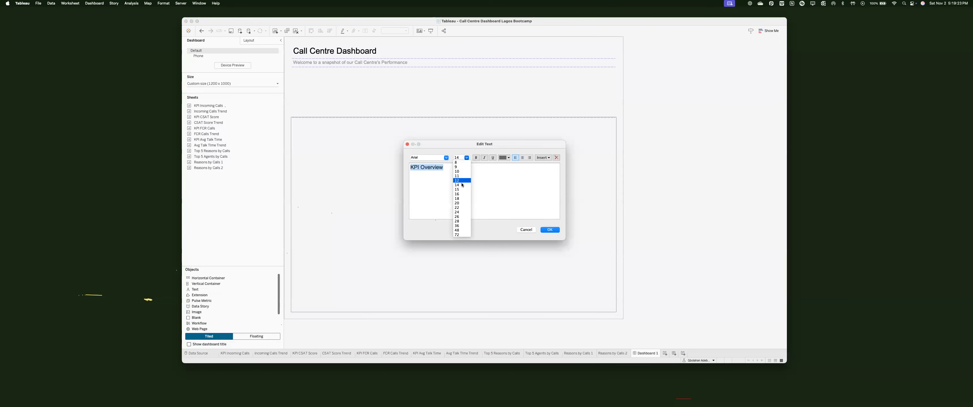
pyautogui.click(462, 182)
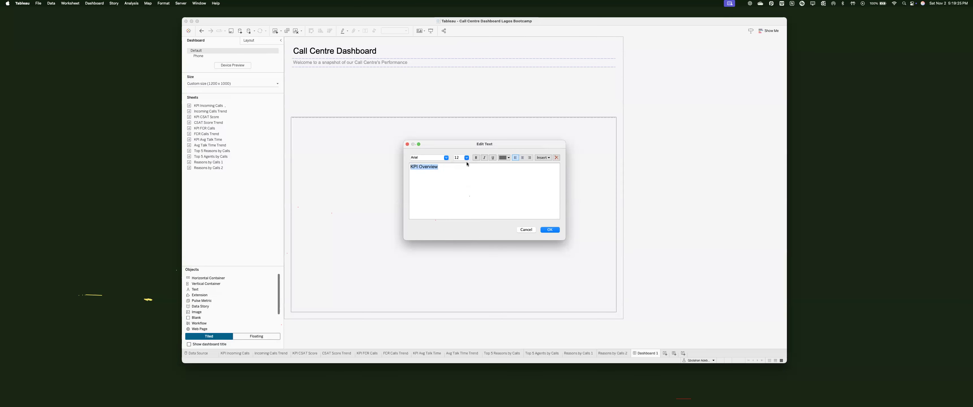
pyautogui.click(504, 158)
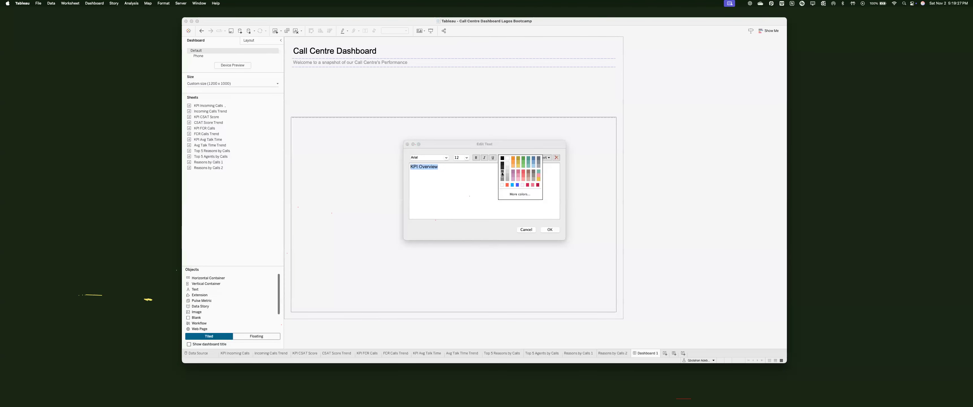
pyautogui.click(501, 170)
pyautogui.click(548, 229)
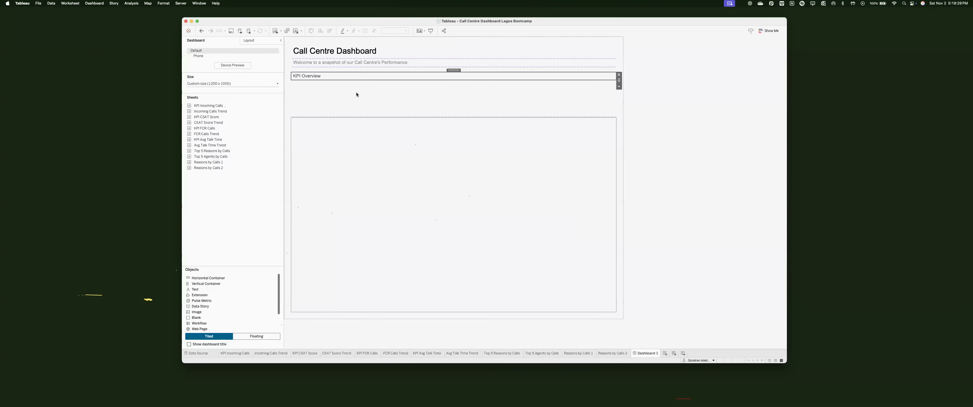
# Step: Recheck the heading's text colour and make the KPI area below slightly taller
pyautogui.doubleClick(359, 84)
pyautogui.click(504, 158)
pyautogui.click(502, 168)
pyautogui.press('Return')
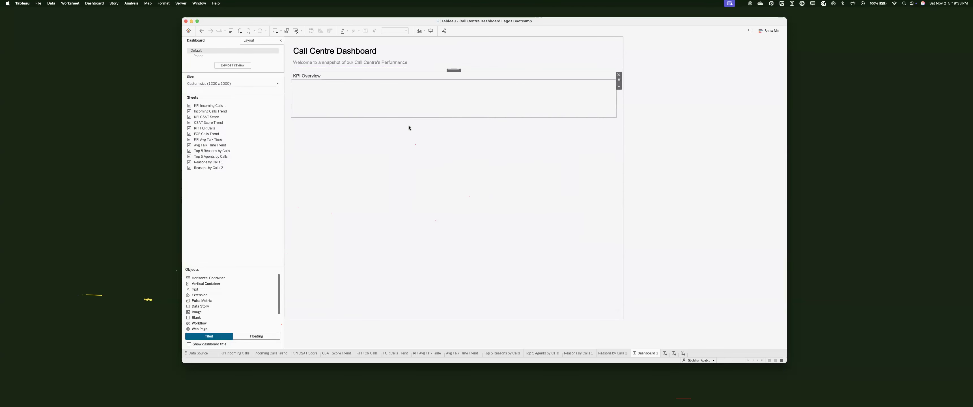
pyautogui.moveTo(409, 127); pyautogui.dragTo(406, 125)
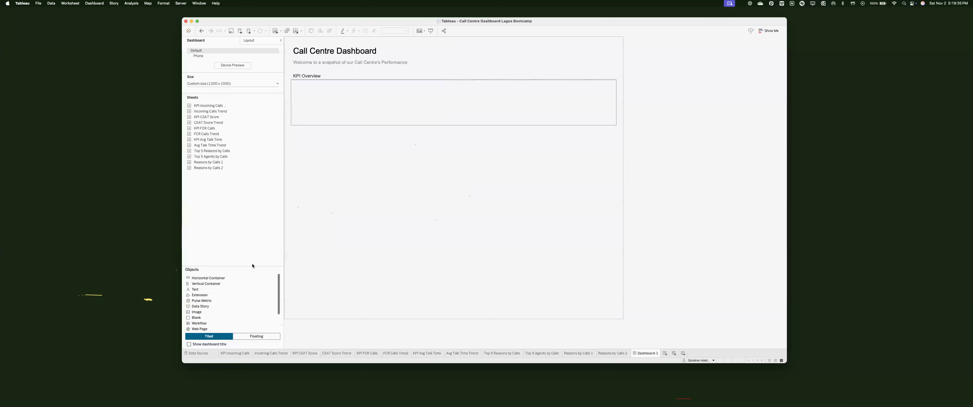
# Step: Add a vertical container and a blank object to the KPI area under KPI Overview
pyautogui.moveTo(288, 214); pyautogui.dragTo(608, 98)
pyautogui.click(609, 97)
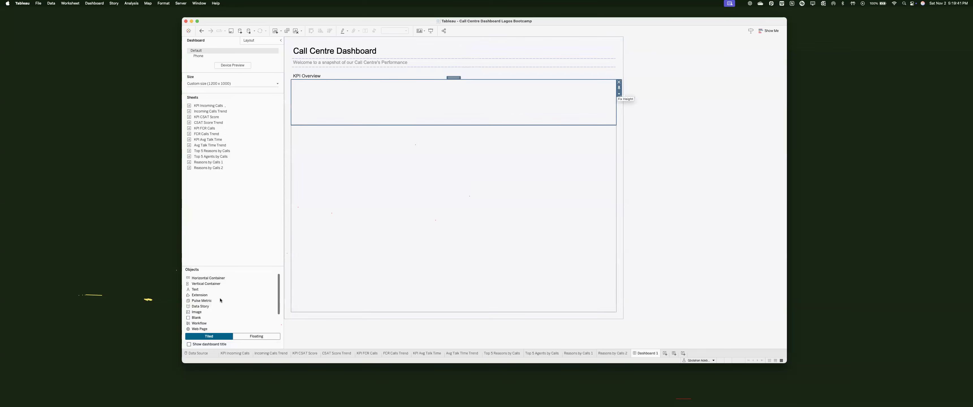
pyautogui.moveTo(213, 318); pyautogui.dragTo(439, 93)
pyautogui.hotkey('ctrl', 'Right')
pyautogui.hotkey('ctrl', 'Left')
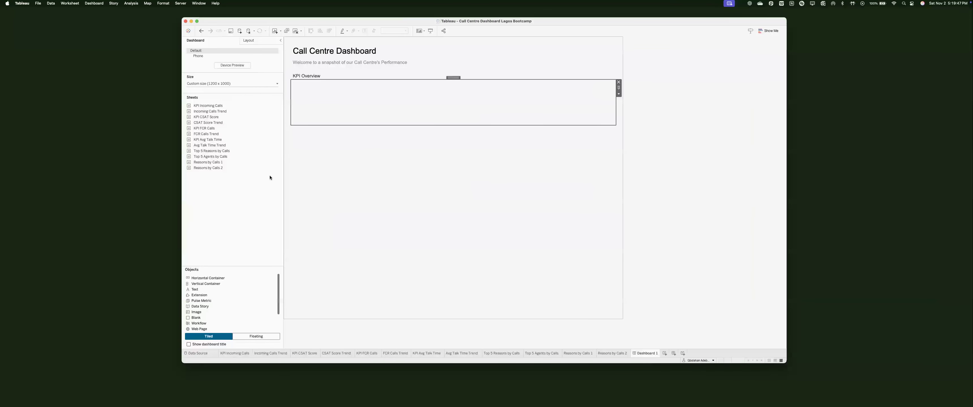
# Step: Add four horizontal container sections to the KPI row and distribute them evenly
pyautogui.moveTo(211, 278); pyautogui.dragTo(304, 121)
pyautogui.moveTo(213, 278); pyautogui.dragTo(604, 118)
pyautogui.moveTo(208, 278)
pyautogui.mouseDown()
pyautogui.moveTo(470, 119)
pyautogui.moveTo(448, 118)
pyautogui.mouseUp()
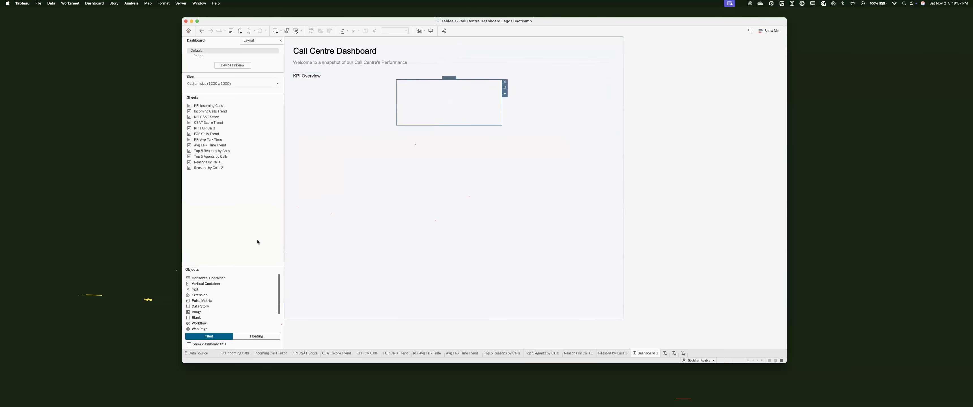
pyautogui.moveTo(219, 278); pyautogui.dragTo(397, 111)
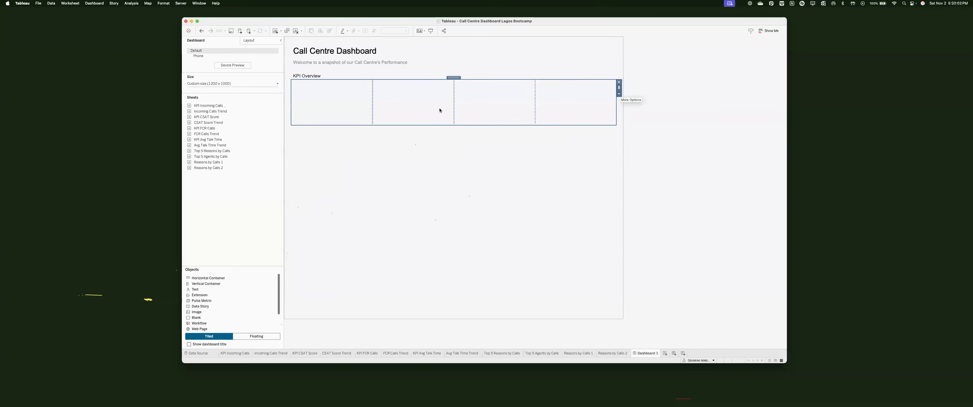
pyautogui.click(618, 94)
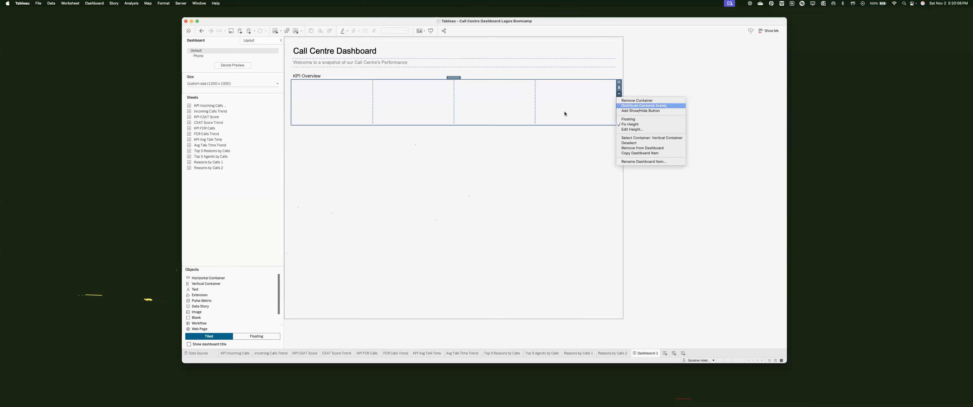
pyautogui.click(621, 106)
pyautogui.click(311, 103)
pyautogui.moveTo(328, 80); pyautogui.dragTo(328, 77)
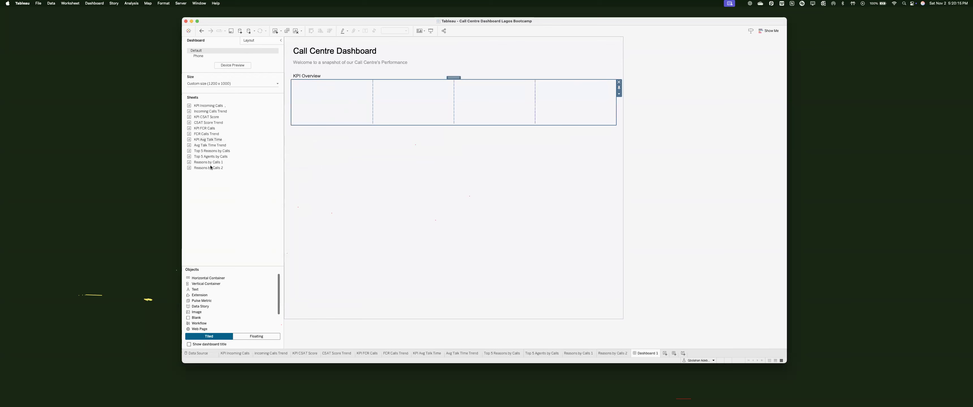
# Step: Set the KPI row's top outer padding to 10
pyautogui.click(216, 174)
pyautogui.doubleClick(210, 193)
pyautogui.write('10')
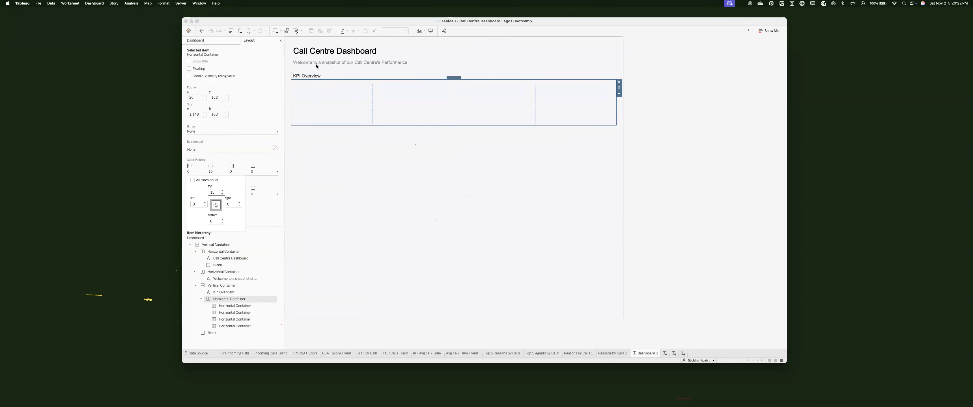
pyautogui.click(315, 110)
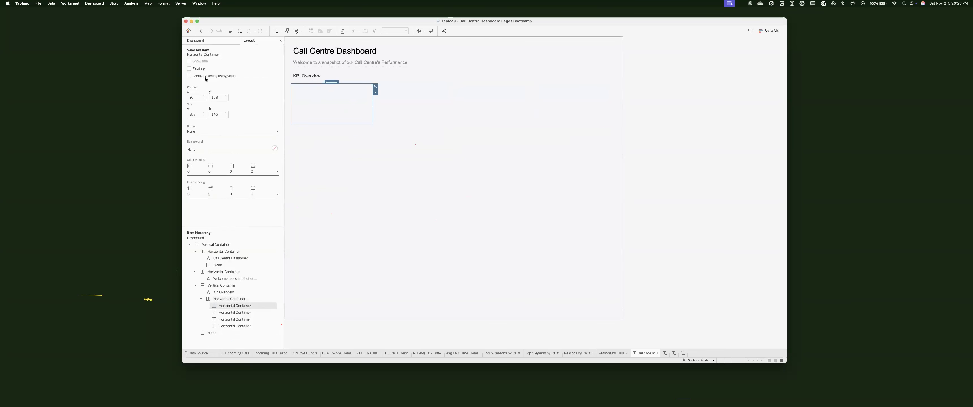
# Step: Try placing the KPI Incoming Calls sheet under KPI Overview, then undo it
pyautogui.click(195, 40)
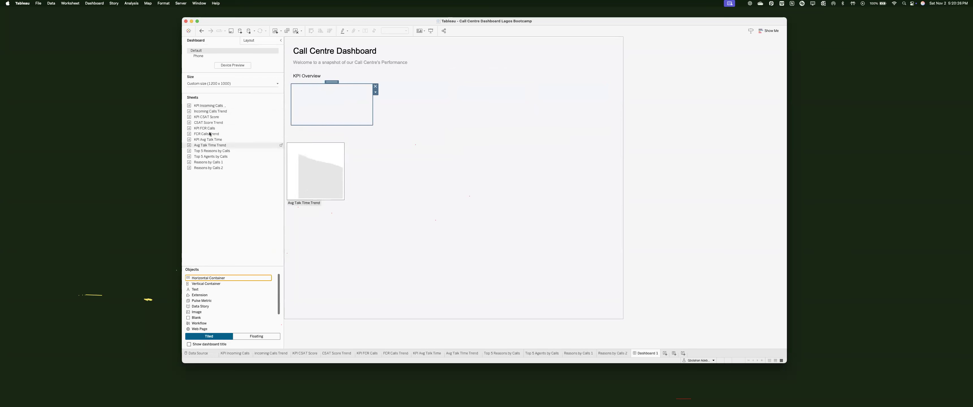
pyautogui.click(210, 107)
pyautogui.moveTo(329, 96); pyautogui.dragTo(331, 84)
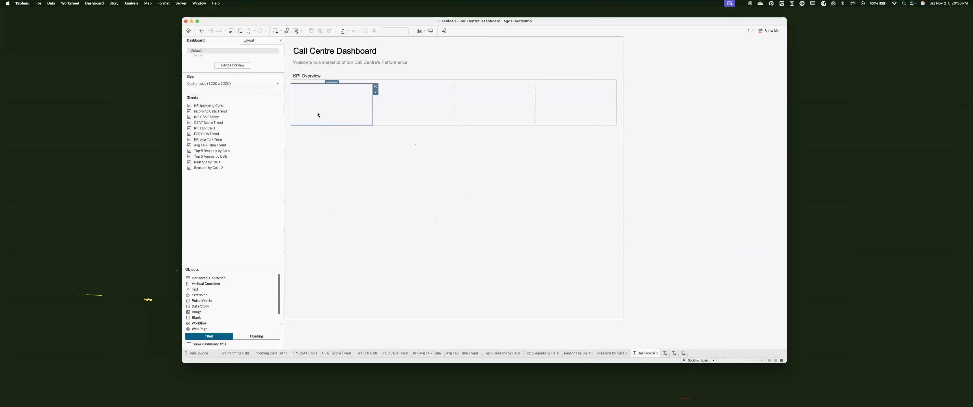
pyautogui.moveTo(206, 107); pyautogui.dragTo(297, 116)
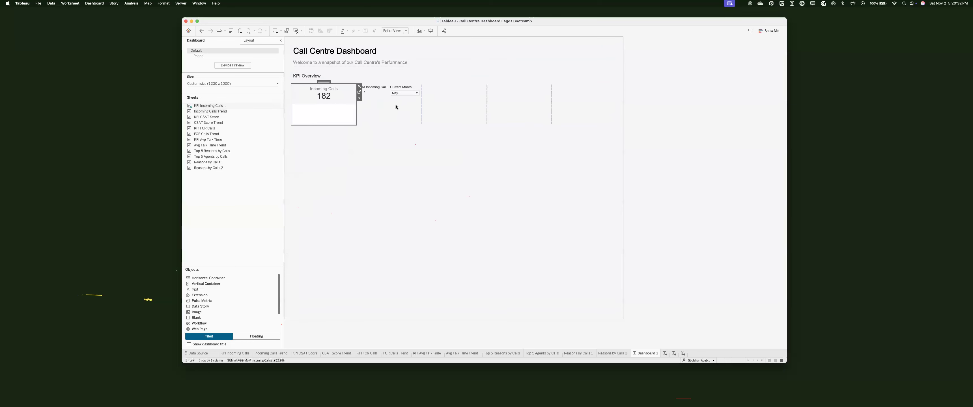
pyautogui.click(330, 89)
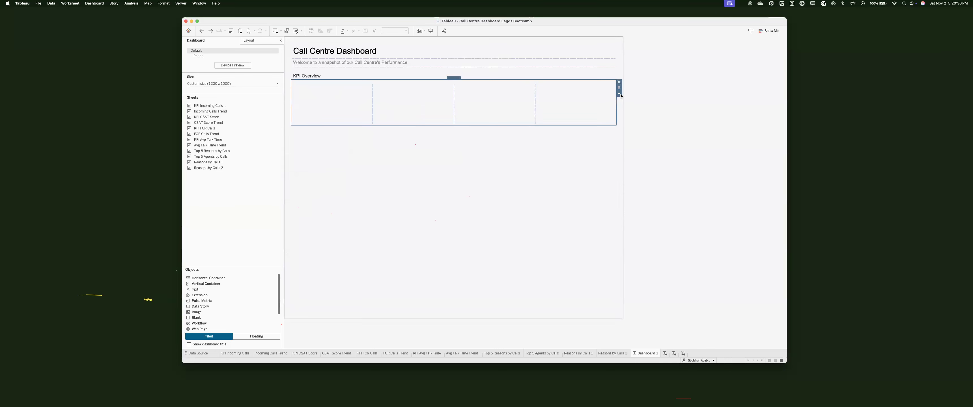
# Step: Fill the KPI row's cells with Blank placeholder objects
pyautogui.click(619, 94)
pyautogui.click(297, 107)
pyautogui.moveTo(194, 318); pyautogui.dragTo(309, 114)
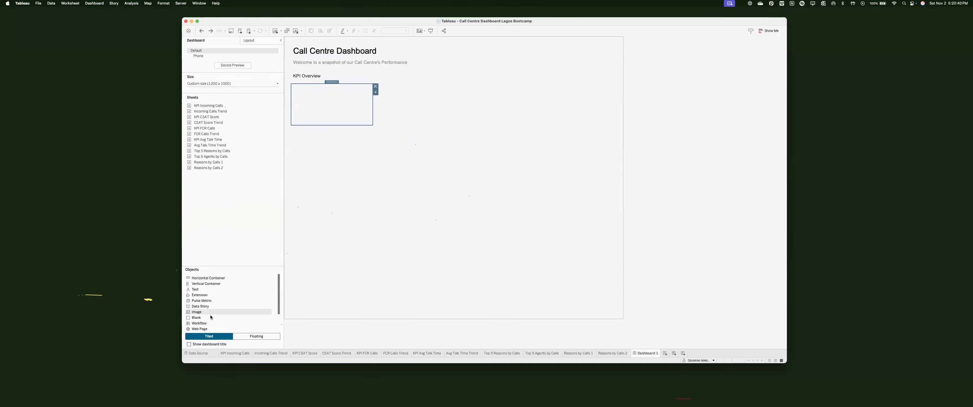
pyautogui.moveTo(211, 317); pyautogui.dragTo(336, 126)
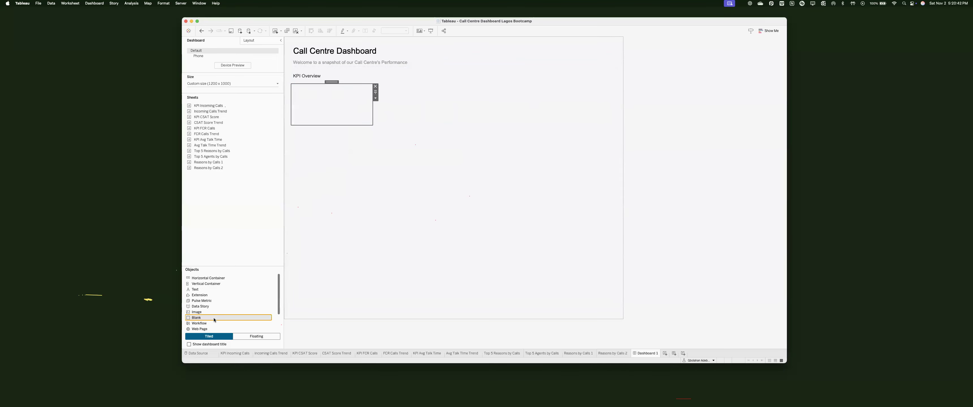
pyautogui.moveTo(412, 132); pyautogui.dragTo(491, 113)
pyautogui.moveTo(225, 319); pyautogui.dragTo(606, 123)
# Step: Put KPI Incoming Calls in the first cell and remove its MoM legend
pyautogui.click(318, 91)
pyautogui.moveTo(226, 106)
pyautogui.moveTo(226, 107); pyautogui.dragTo(309, 106)
pyautogui.click(395, 91)
pyautogui.click(421, 98)
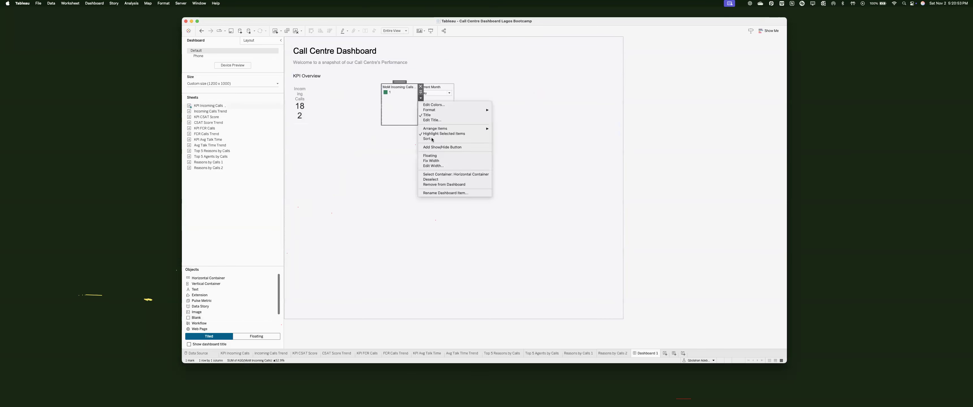
pyautogui.click(432, 159)
# Step: Make the Current Month filter floating and move it to the dashboard's top right
pyautogui.click(430, 95)
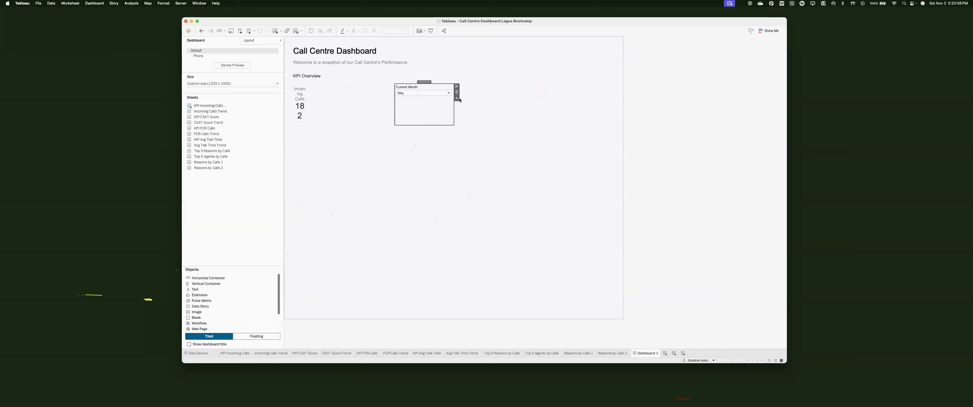
pyautogui.click(456, 98)
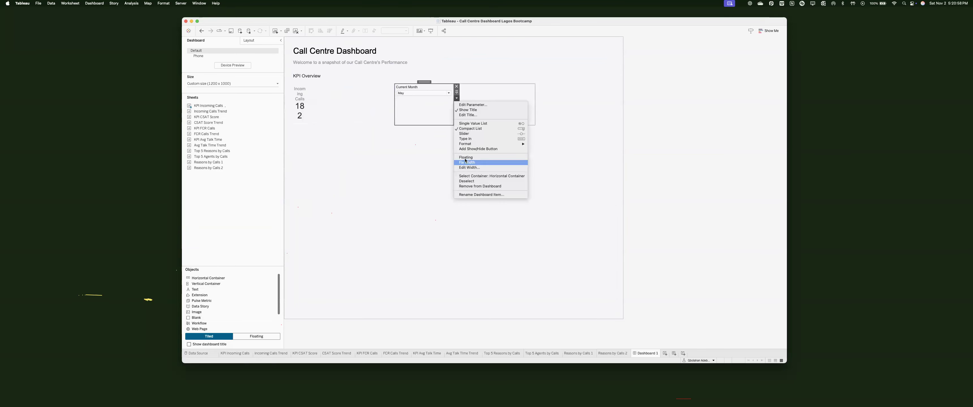
pyautogui.click(465, 157)
pyautogui.moveTo(573, 33); pyautogui.dragTo(576, 42)
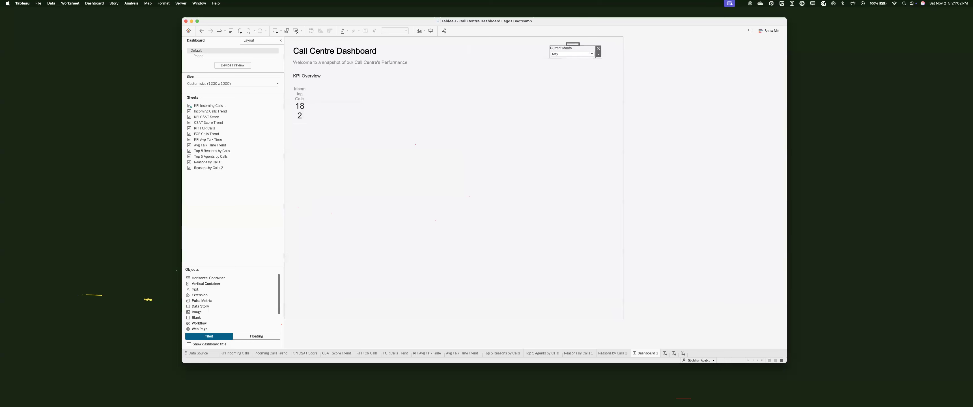
# Step: Distribute the KPI row evenly and place Incoming Calls Trend beside the Incoming Calls KPI
pyautogui.click(426, 94)
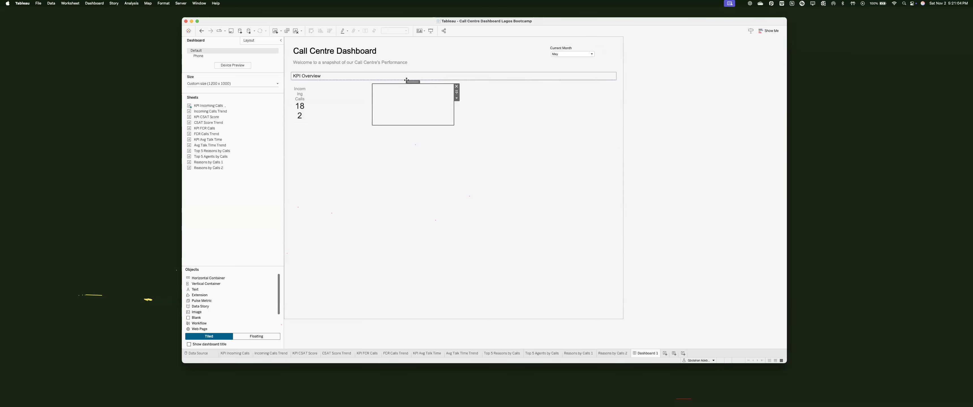
pyautogui.doubleClick(408, 81)
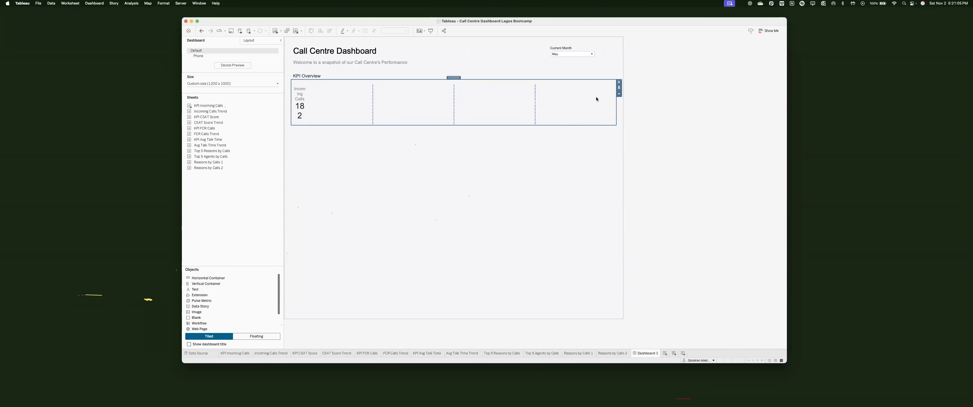
pyautogui.click(619, 96)
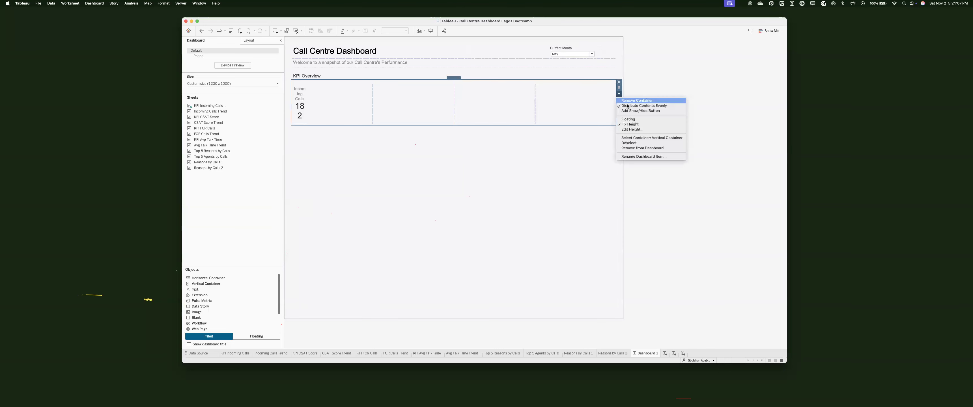
pyautogui.click(625, 107)
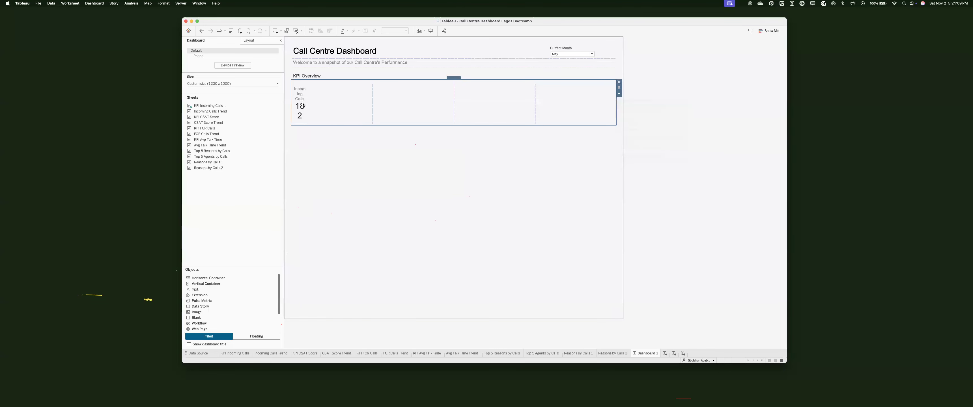
pyautogui.moveTo(206, 112); pyautogui.dragTo(315, 105)
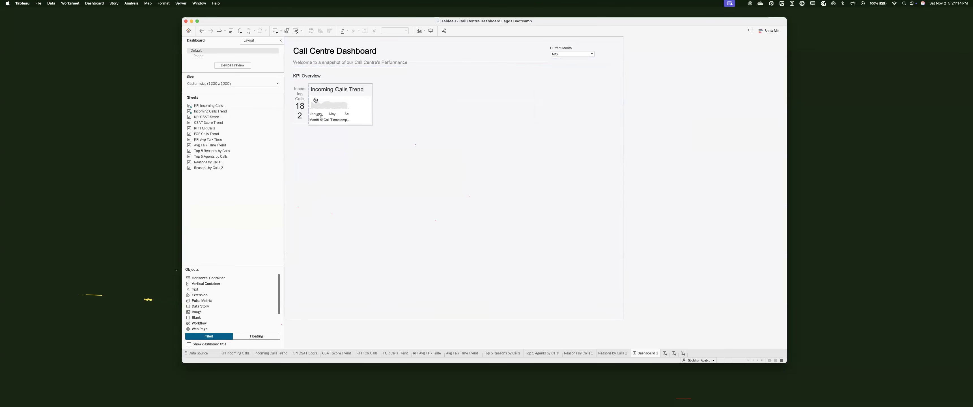
pyautogui.rightClick(330, 90)
# Step: Hide the Incoming Calls Trend sheet title
pyautogui.click(343, 104)
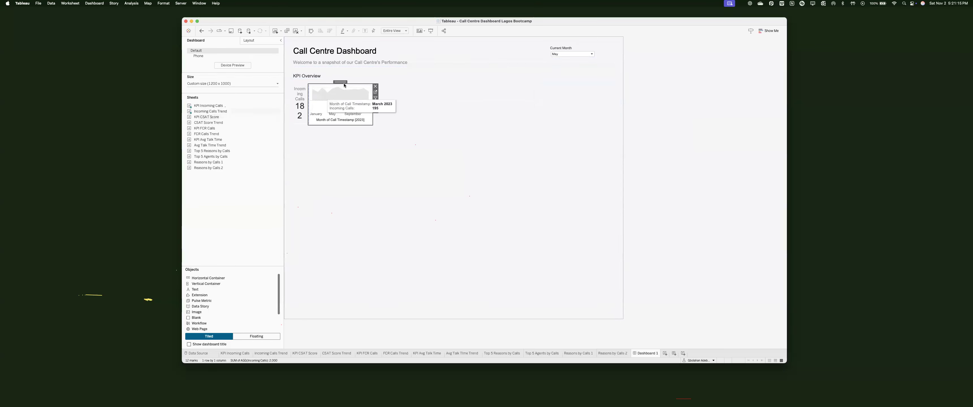
pyautogui.click(249, 40)
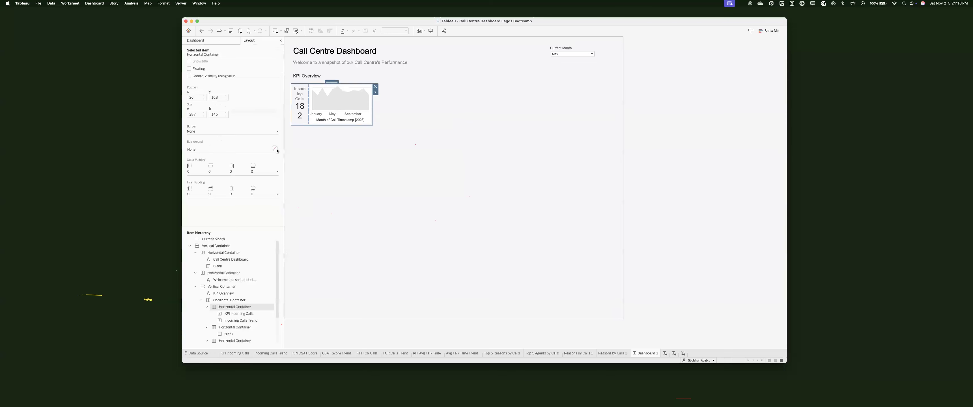
pyautogui.click(200, 149)
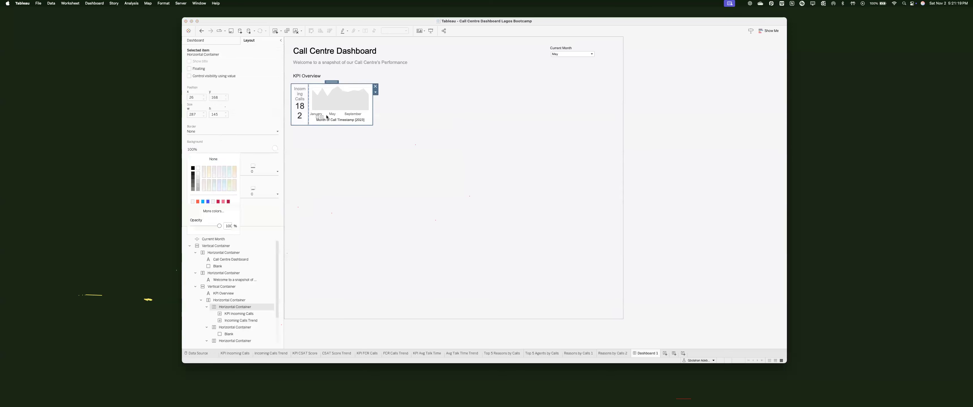
# Step: Clear the 'Month of Call Timestamp' axis title and widen the KPI text beside the sparkline
pyautogui.click(339, 117)
pyautogui.rightClick(339, 117)
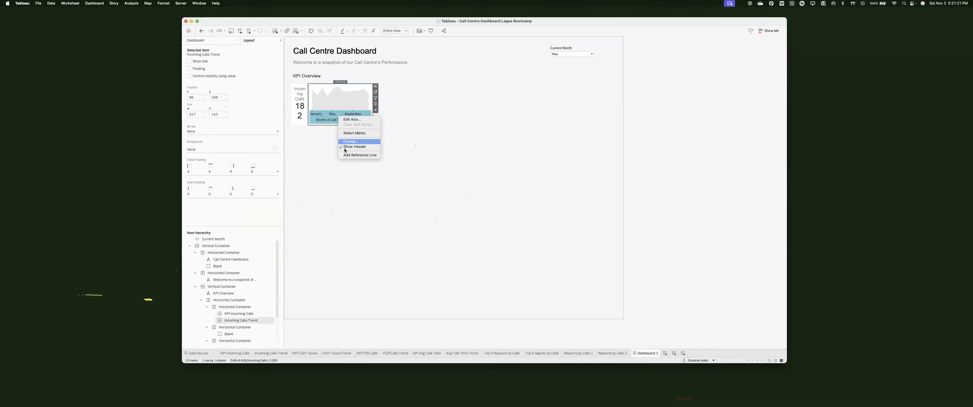
pyautogui.click(357, 123)
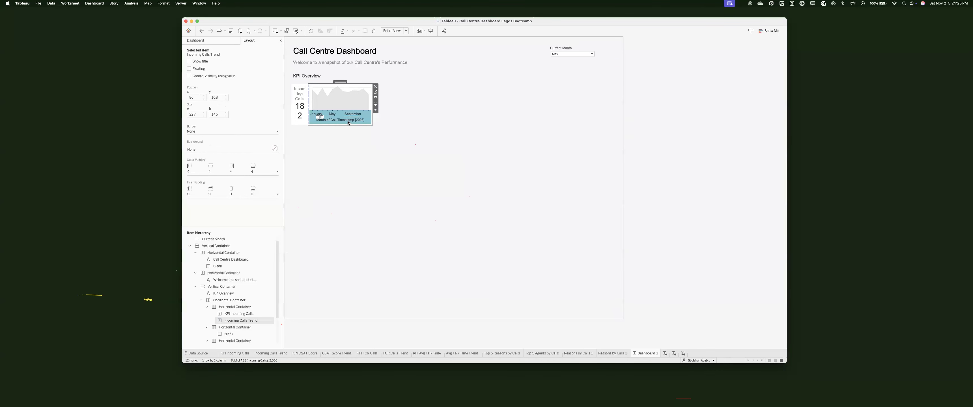
pyautogui.doubleClick(348, 122)
pyautogui.tripleClick(476, 245)
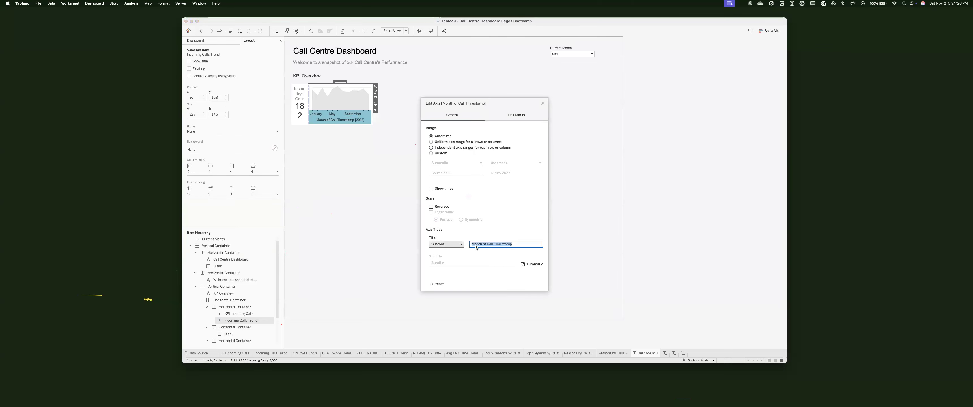
pyautogui.press('BackSpace')
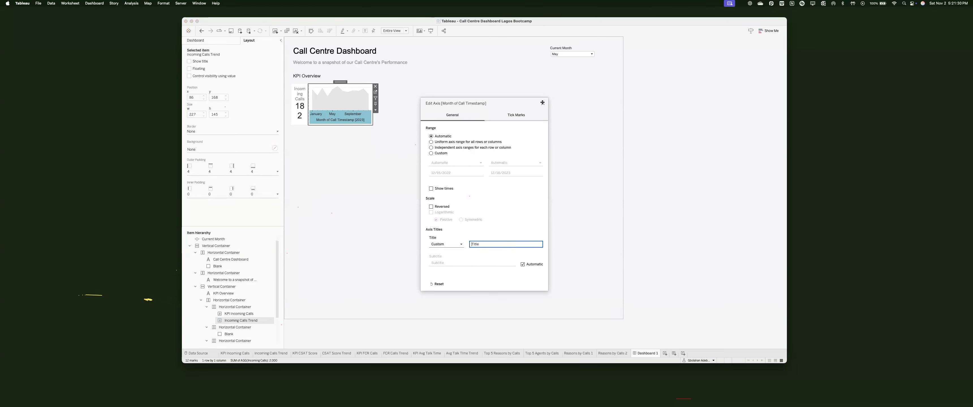
pyautogui.press('Return')
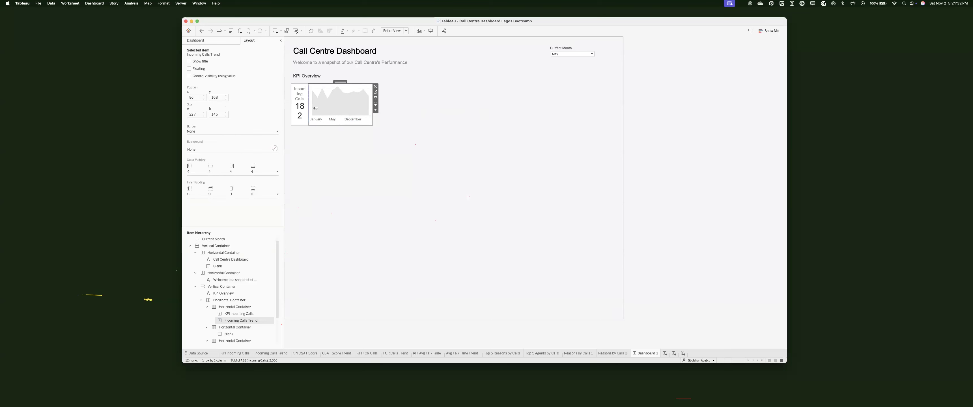
pyautogui.moveTo(327, 108); pyautogui.dragTo(335, 110)
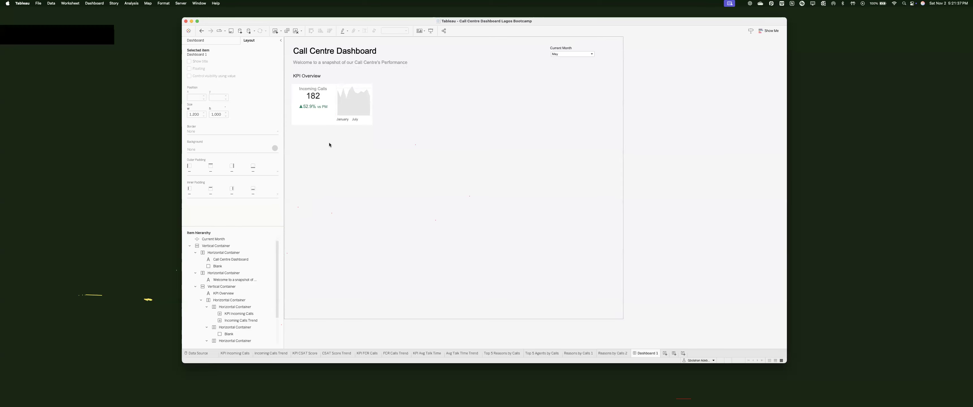
# Step: Set the KPI Incoming Calls sheet's outer padding to 0 on all sides
pyautogui.click(325, 114)
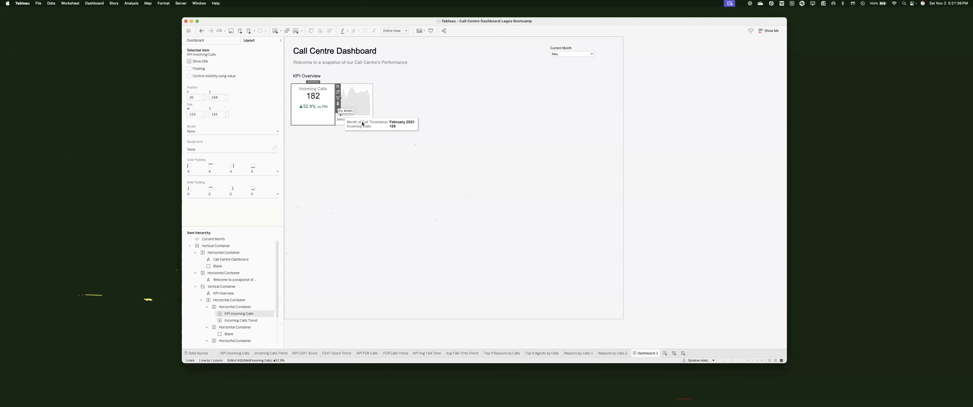
pyautogui.click(338, 110)
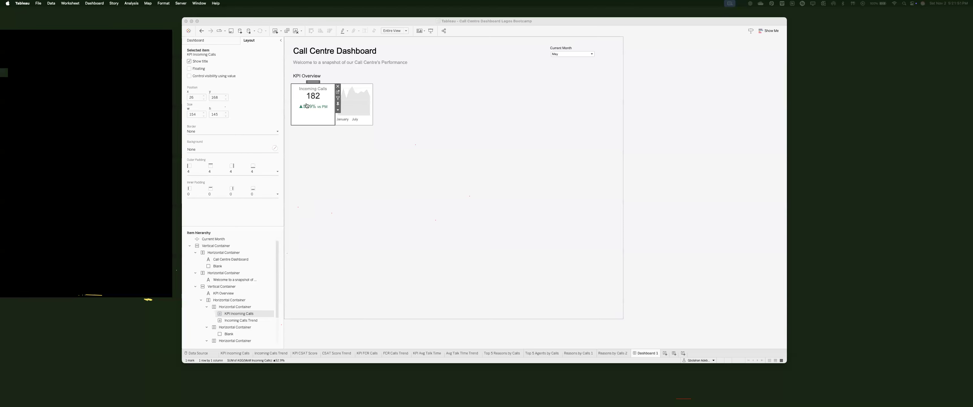
pyautogui.moveTo(304, 105)
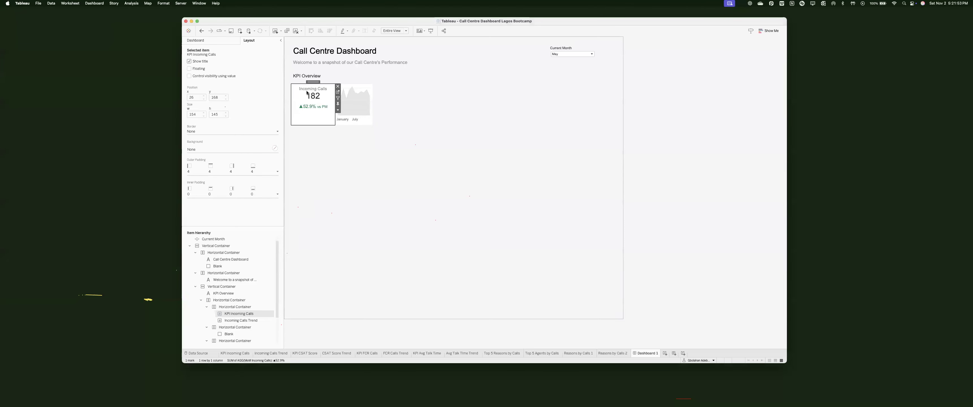
pyautogui.click(212, 170)
pyautogui.doubleClick(216, 191)
pyautogui.write('0')
pyautogui.press('Return')
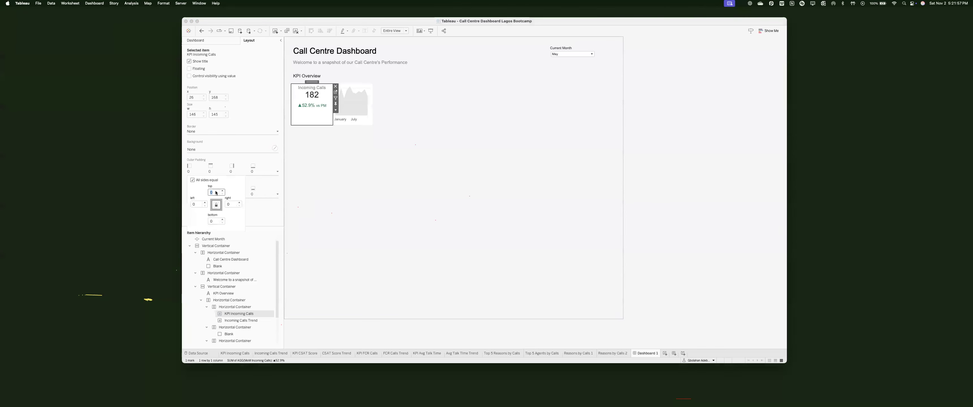
# Step: Give the parent horizontal container an inner padding of 15 on all sides
pyautogui.doubleClick(312, 82)
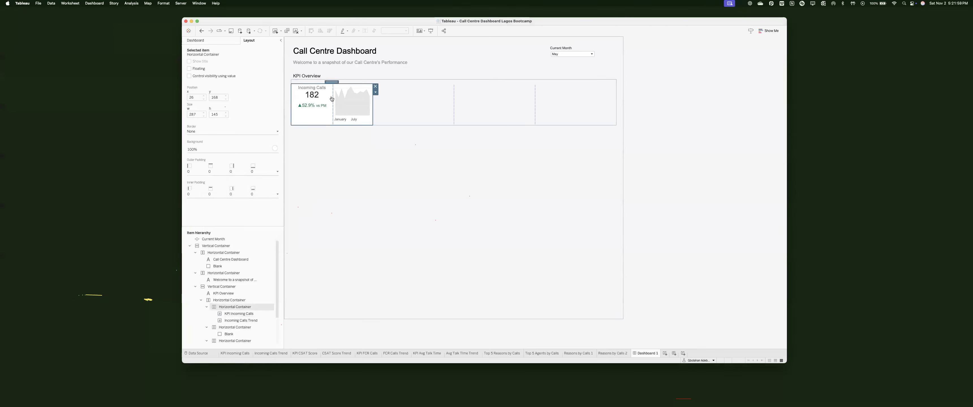
pyautogui.click(231, 194)
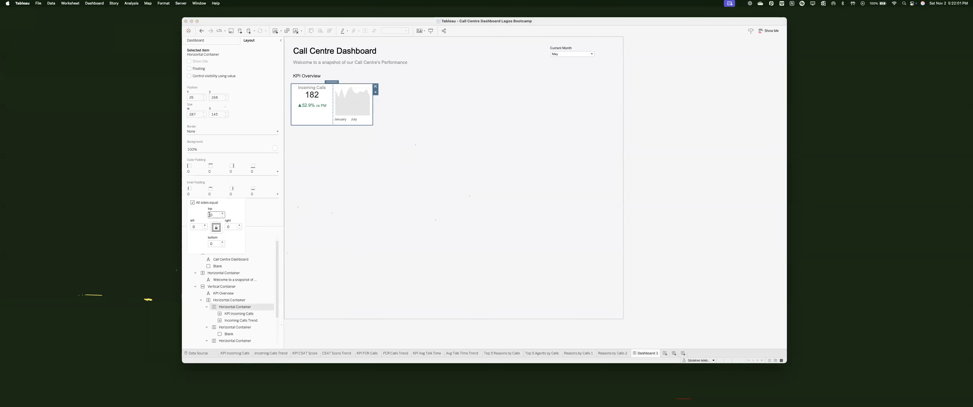
pyautogui.doubleClick(213, 214)
pyautogui.write('1')
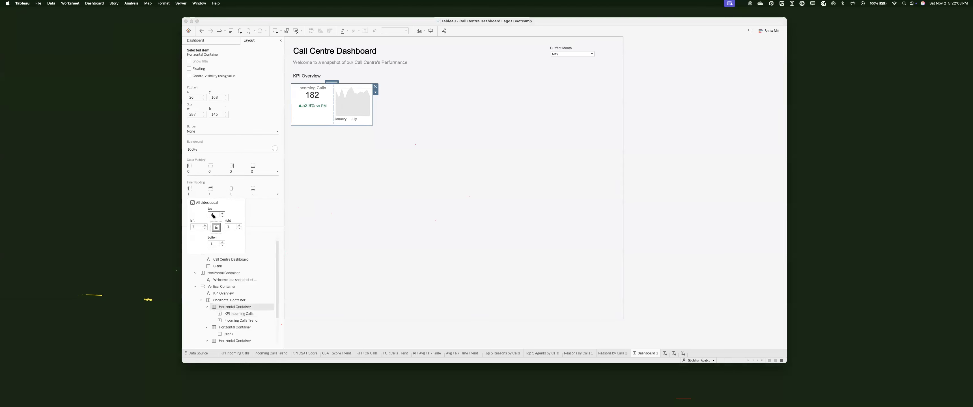
pyautogui.write('5')
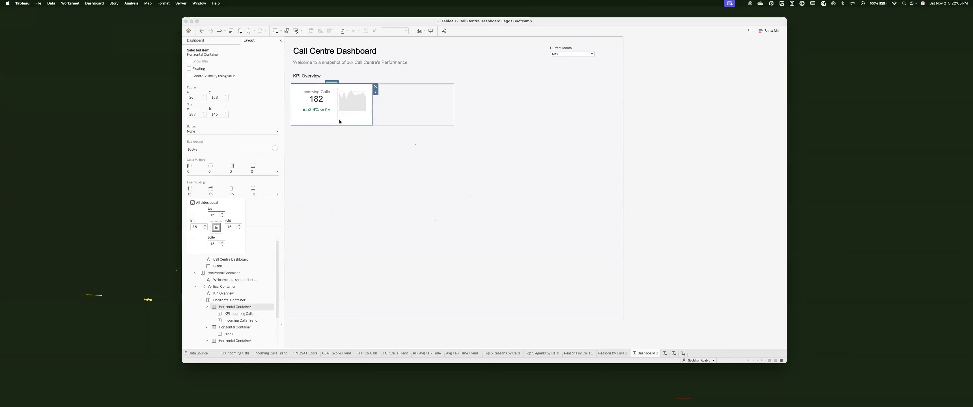
pyautogui.click(337, 118)
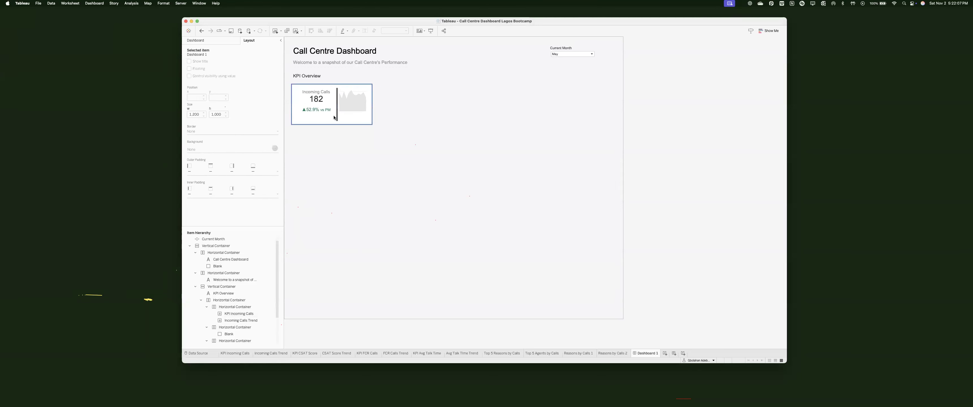
# Step: Give the sparkline's date axis the custom format 'mmm' so it shows Jan, Jul
pyautogui.rightClick(355, 116)
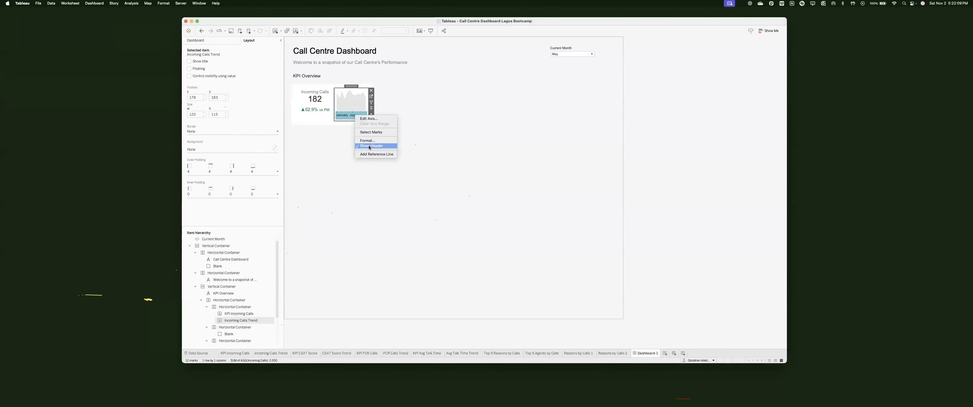
pyautogui.click(357, 117)
pyautogui.rightClick(357, 117)
pyautogui.rightClick(357, 117)
pyautogui.click(378, 142)
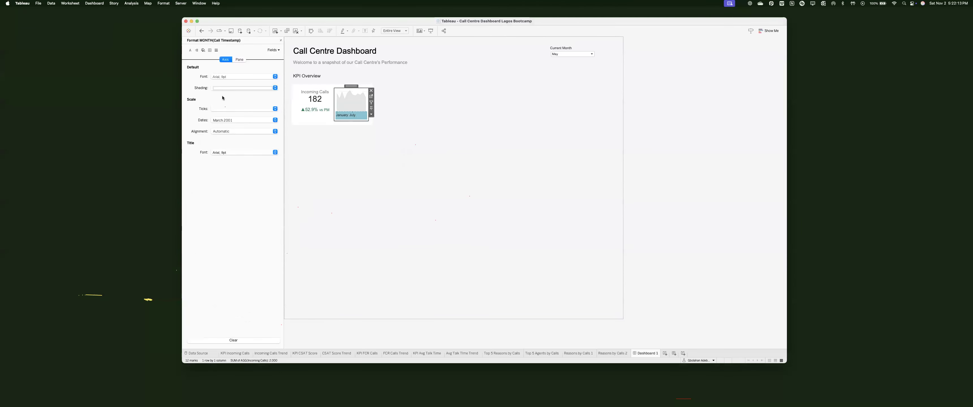
pyautogui.click(219, 120)
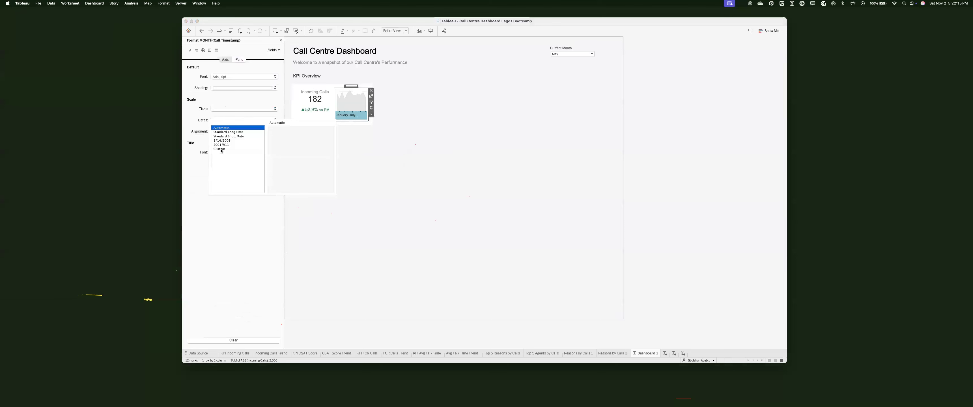
pyautogui.click(225, 149)
pyautogui.click(277, 136)
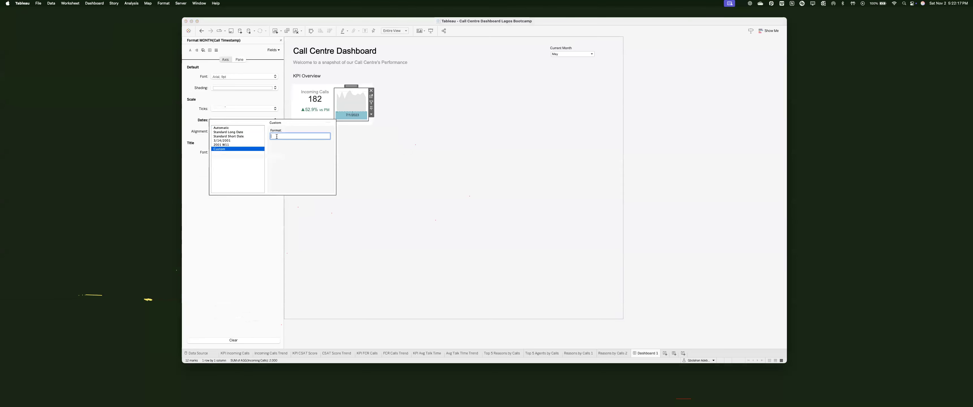
pyautogui.write('mmm')
pyautogui.click(386, 206)
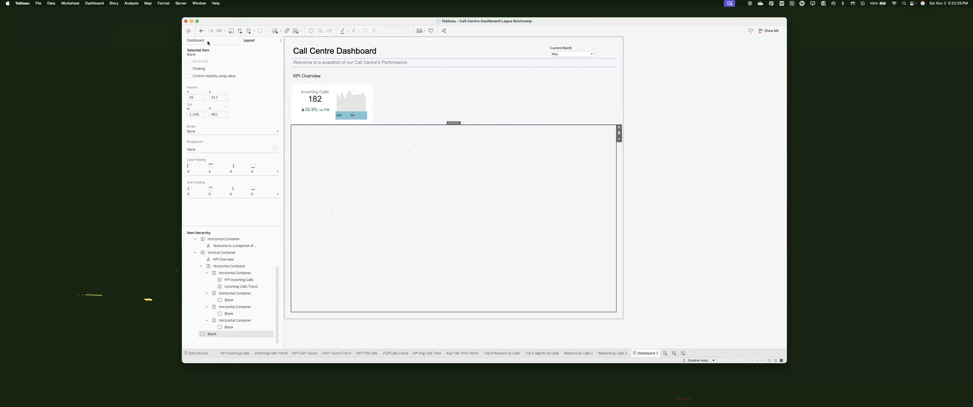
# Step: Change the dashboard's custom Size width to 1300 px and check the Incoming Calls KPI card
pyautogui.click(196, 40)
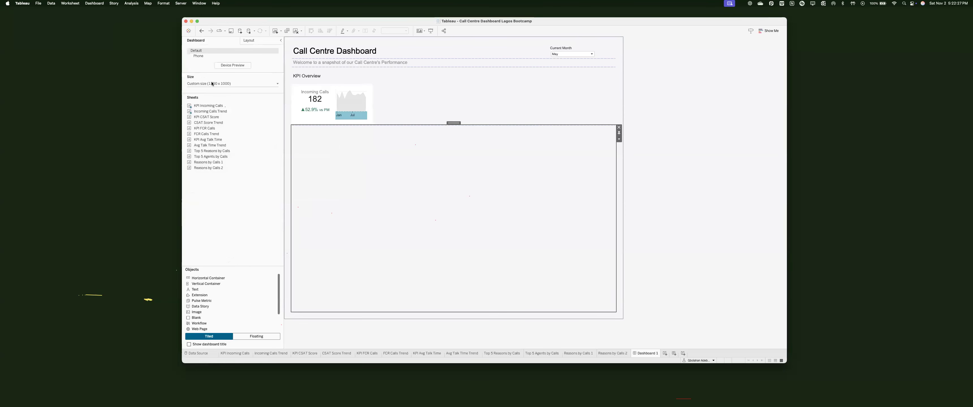
pyautogui.write('1300')
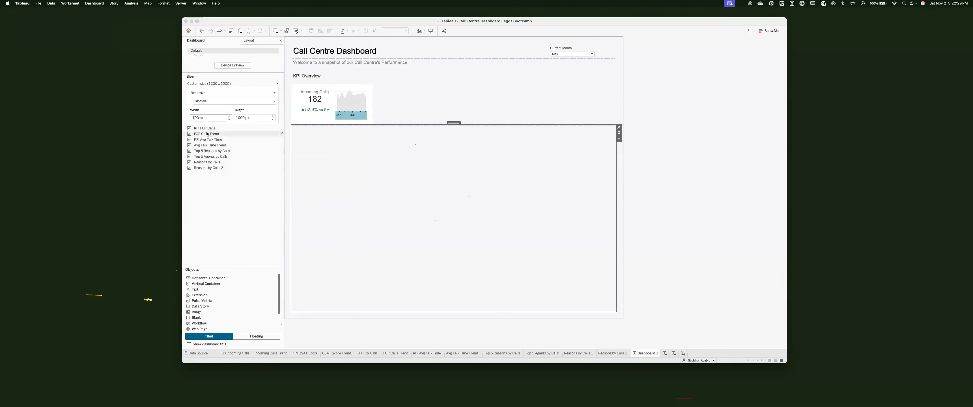
pyautogui.press('Return')
pyautogui.click(323, 85)
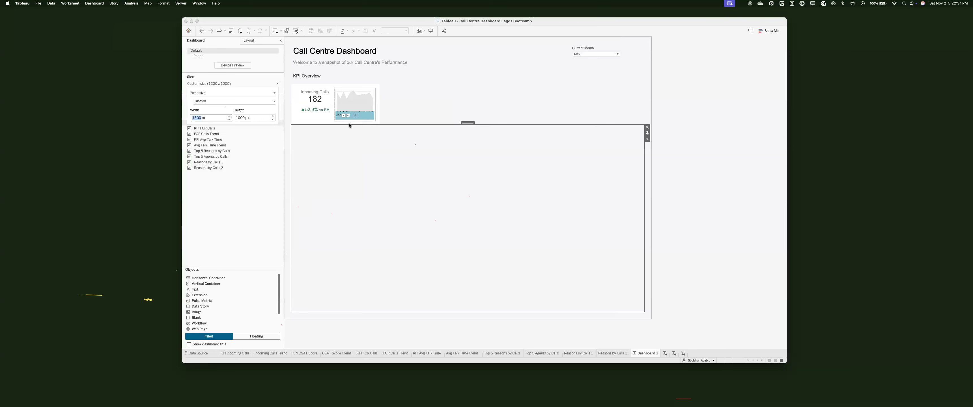
pyautogui.click(307, 96)
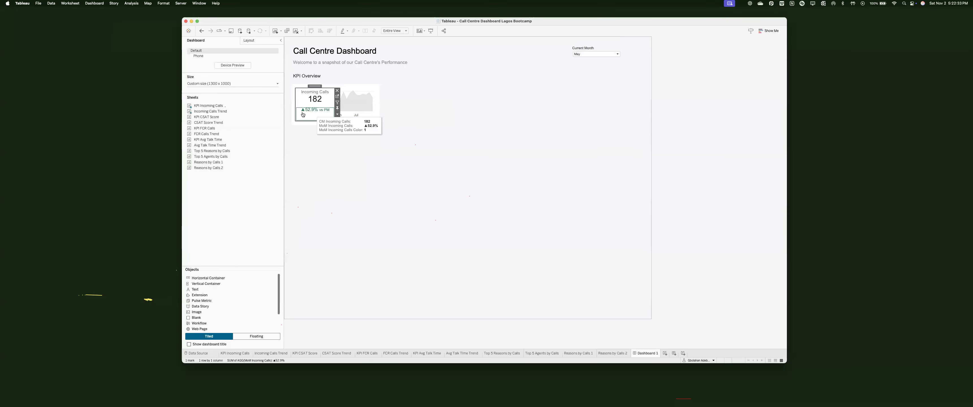
pyautogui.moveTo(259, 106); pyautogui.dragTo(339, 144)
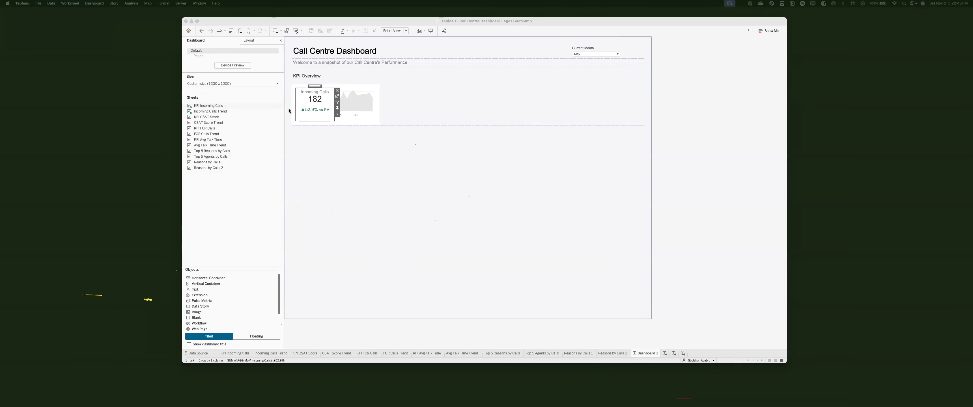
# Step: Review the Incoming Calls KPI sheet's inner padding in the Layout pane
pyautogui.click(309, 113)
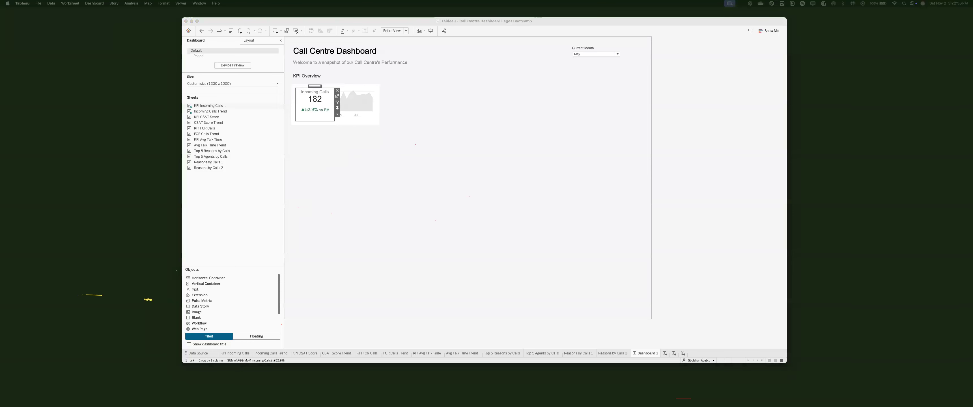
pyautogui.click(394, 92)
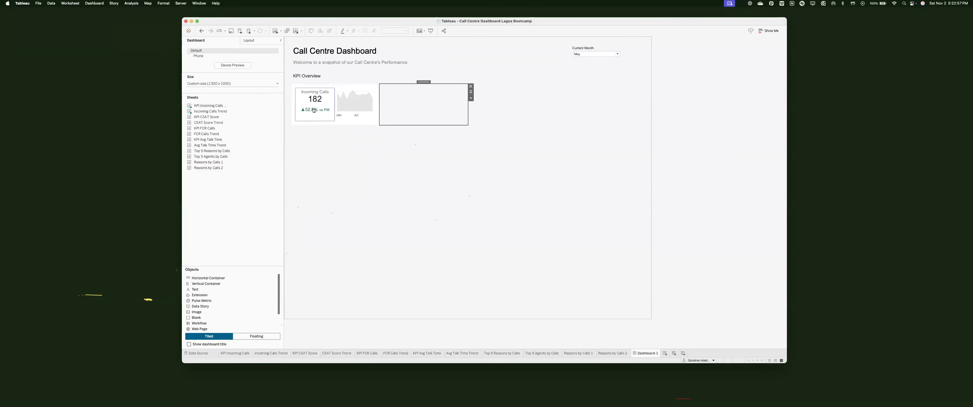
pyautogui.click(482, 241)
pyautogui.click(314, 109)
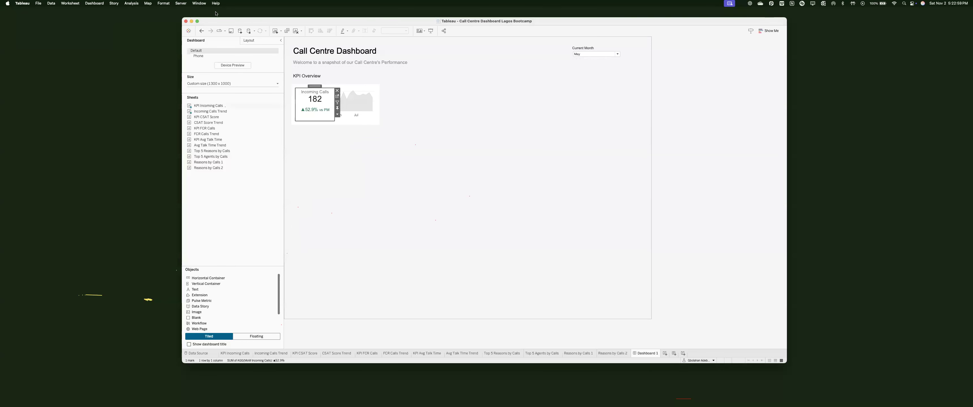
pyautogui.click(249, 40)
pyautogui.click(221, 193)
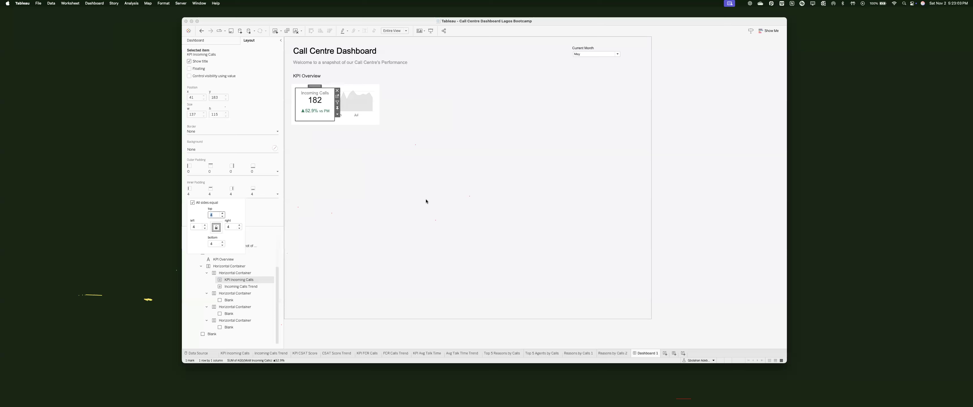
pyautogui.click(421, 216)
# Step: Set the sparkline's row grid lines to None in the Format Lines pane
pyautogui.click(370, 111)
pyautogui.click(378, 115)
pyautogui.click(383, 113)
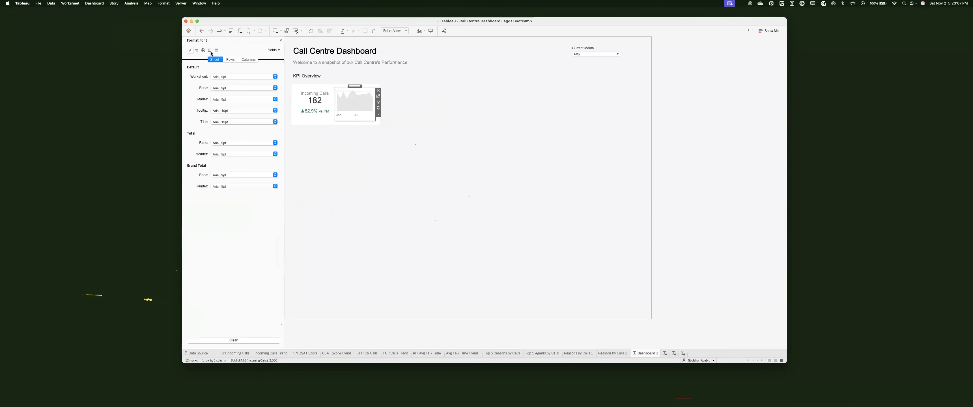
pyautogui.click(216, 50)
pyautogui.click(230, 60)
pyautogui.click(243, 77)
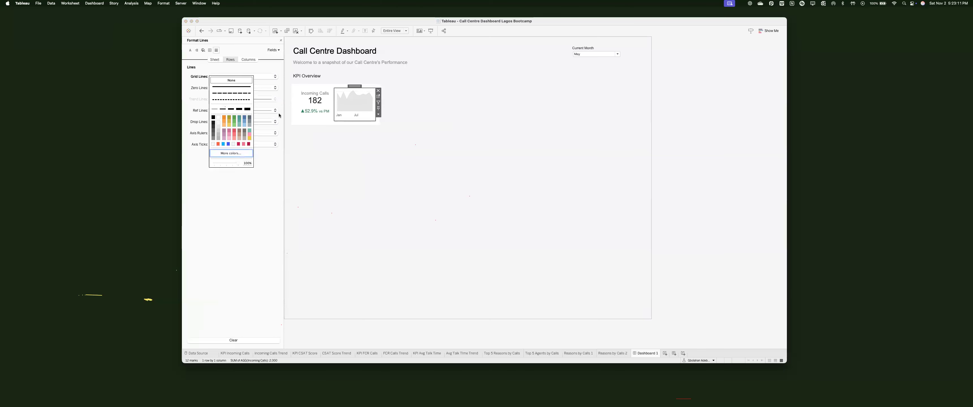
pyautogui.click(402, 139)
# Step: Set the sparkline's axis rulers and axis ticks to None
pyautogui.click(420, 122)
pyautogui.click(366, 97)
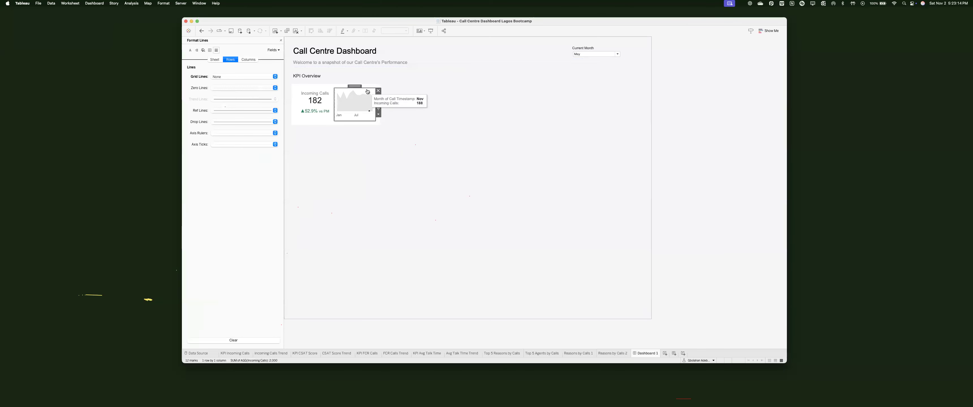
pyautogui.click(223, 133)
pyautogui.click(260, 146)
pyautogui.click(260, 144)
pyautogui.click(231, 149)
# Step: Give the Incoming Calls Trend chart an inner padding of 4
pyautogui.click(342, 136)
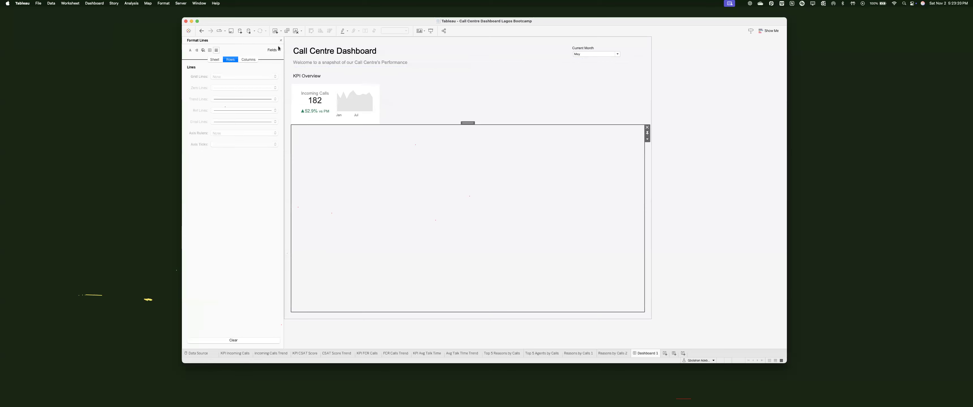
pyautogui.click(360, 85)
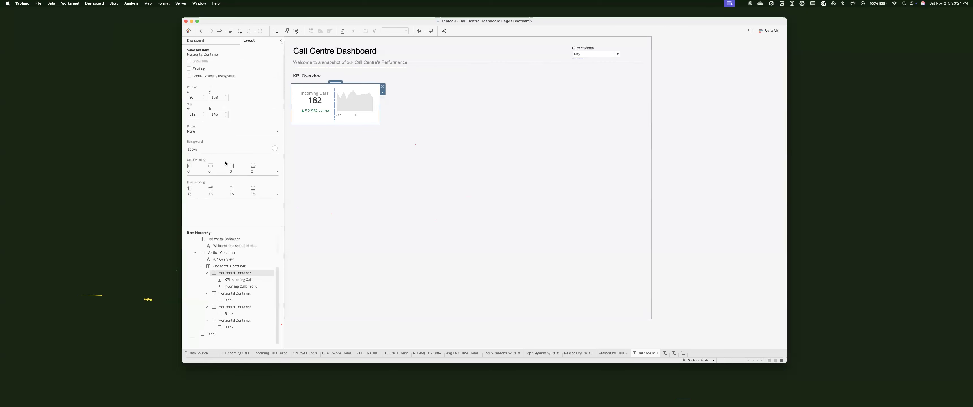
pyautogui.click(216, 131)
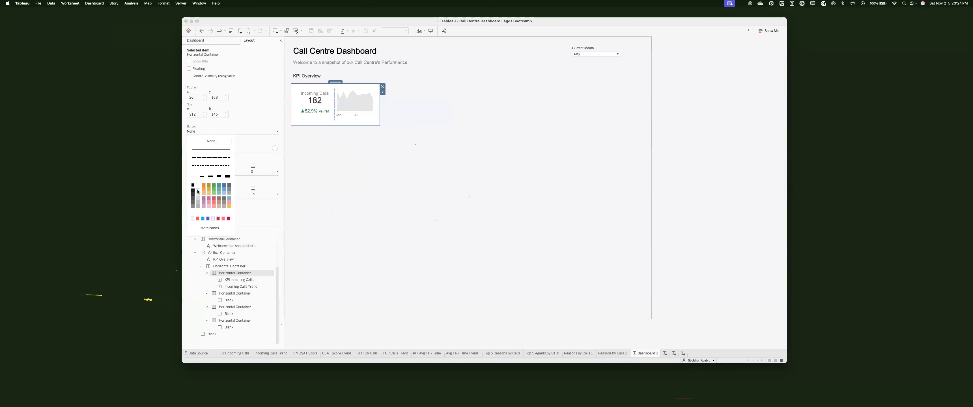
pyautogui.click(402, 200)
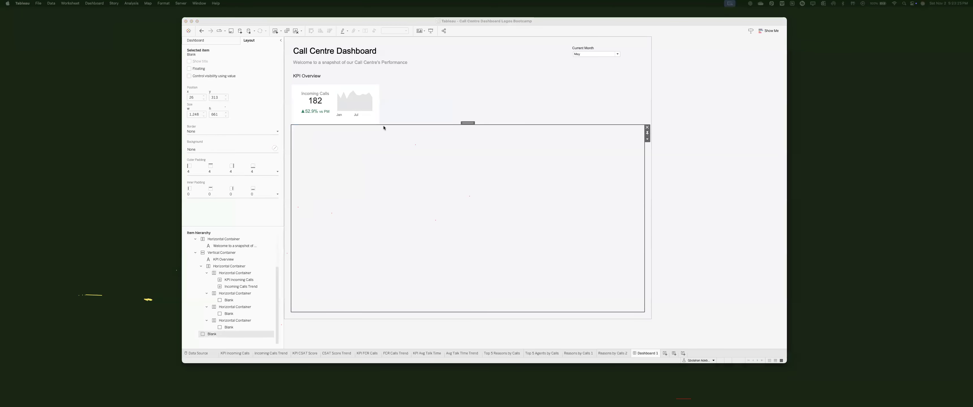
pyautogui.click(334, 106)
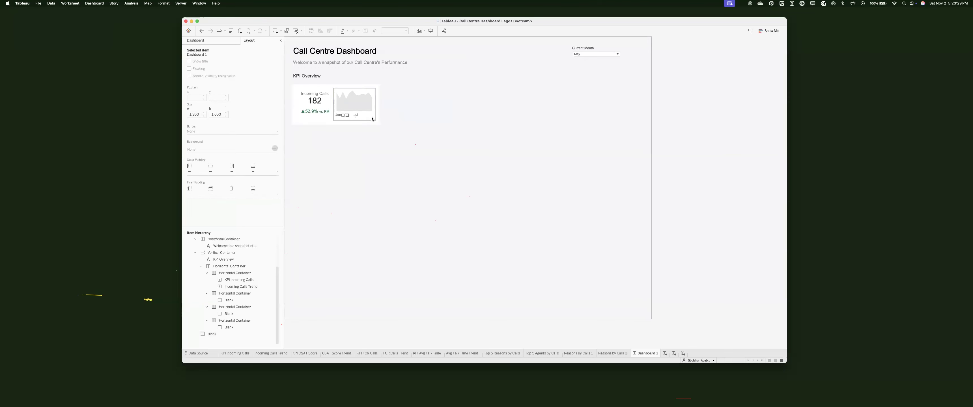
pyautogui.click(210, 194)
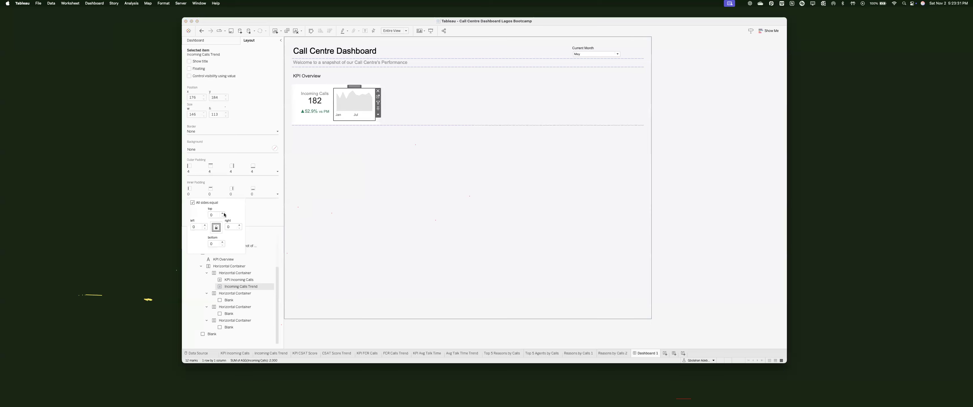
pyautogui.write('4')
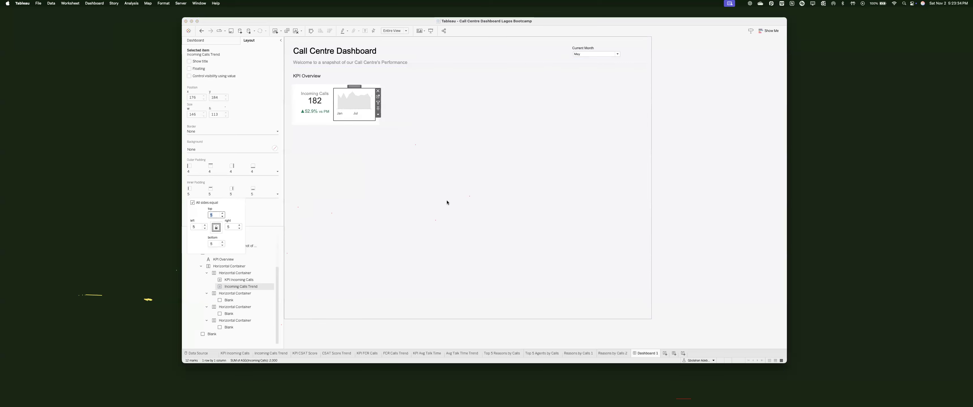
pyautogui.click(491, 129)
# Step: Adjust the outer padding of the container holding the Incoming Calls card
pyautogui.click(415, 83)
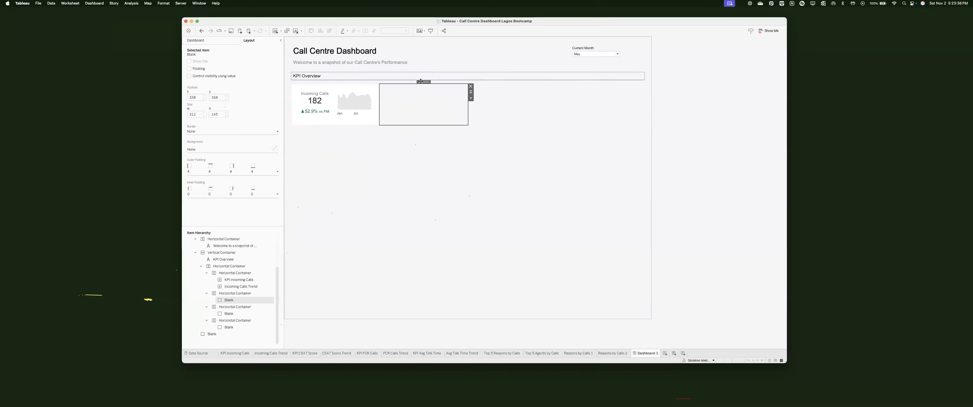
pyautogui.click(235, 273)
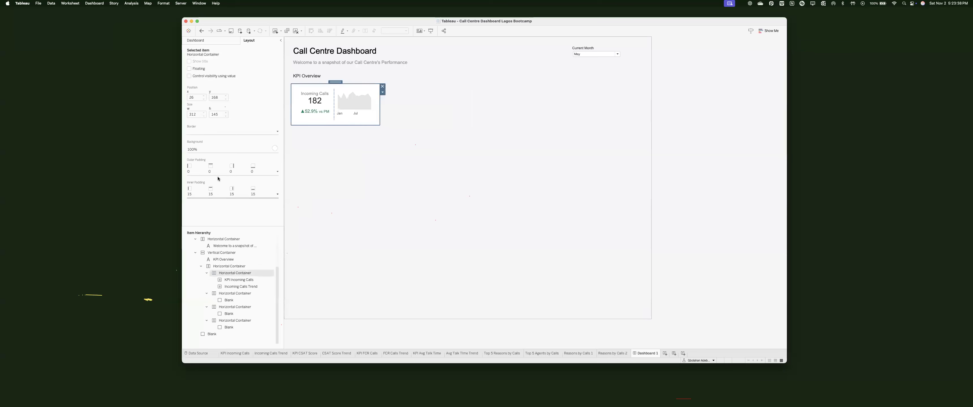
pyautogui.click(196, 173)
pyautogui.click(226, 204)
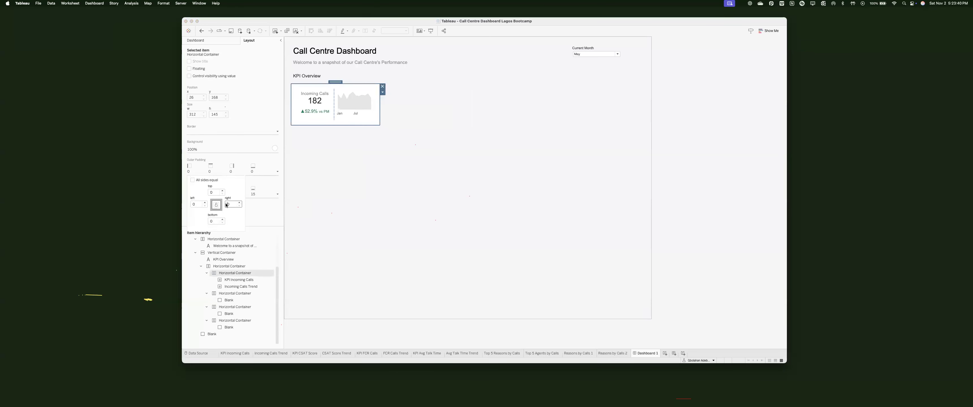
pyautogui.click(413, 110)
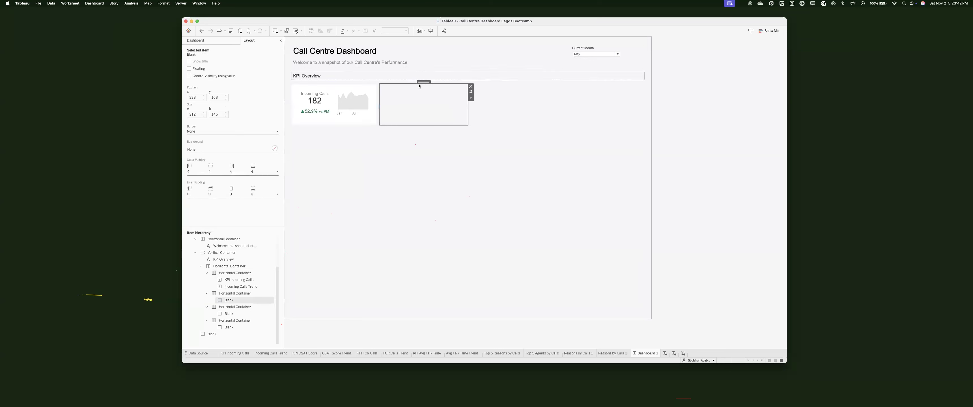
# Step: Place KPI CSAT Score and CSAT Score Trend side by side in the second KPI slot
pyautogui.click(214, 40)
pyautogui.moveTo(207, 116); pyautogui.dragTo(389, 101)
pyautogui.moveTo(204, 128); pyautogui.dragTo(214, 123)
pyautogui.moveTo(214, 123); pyautogui.dragTo(415, 102)
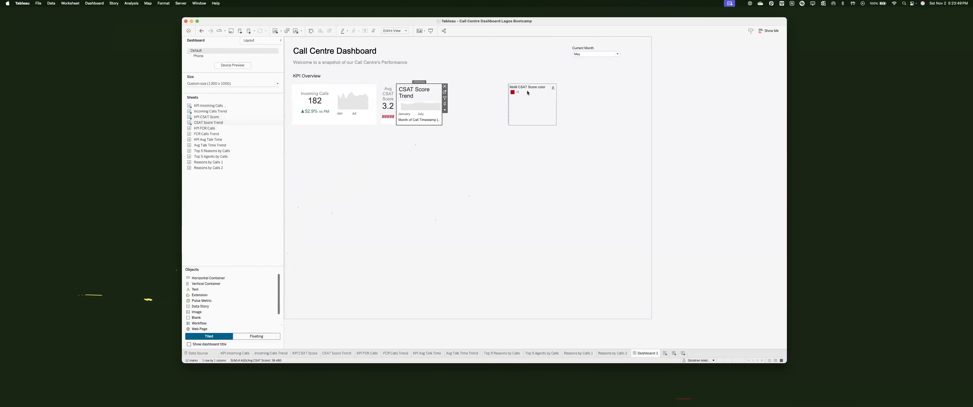
# Step: Remove the MoM CSAT Score colour legend from the dashboard
pyautogui.click(559, 100)
pyautogui.click(558, 98)
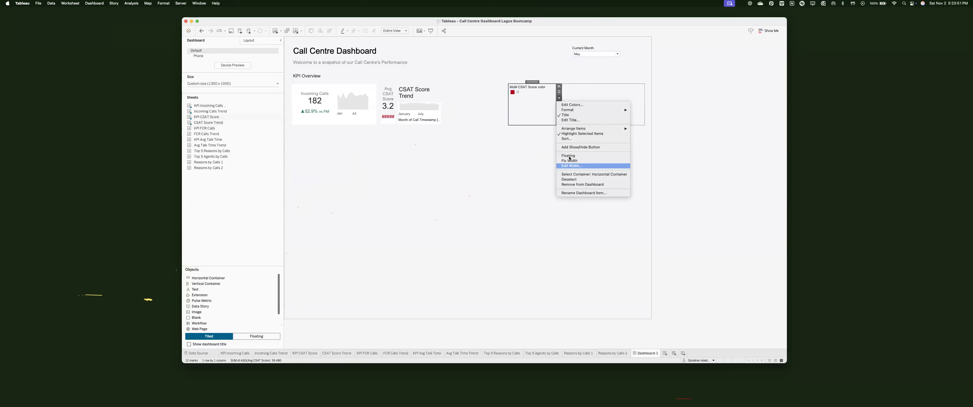
pyautogui.click(568, 156)
pyautogui.moveTo(537, 90); pyautogui.dragTo(465, 90)
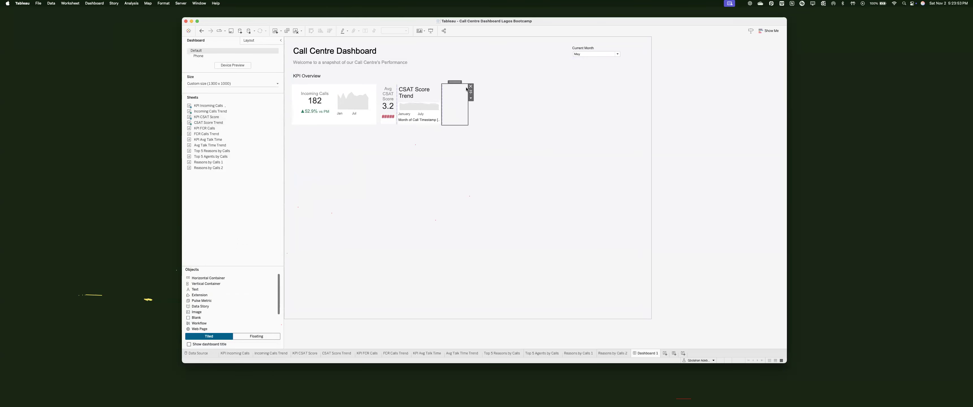
pyautogui.click(470, 86)
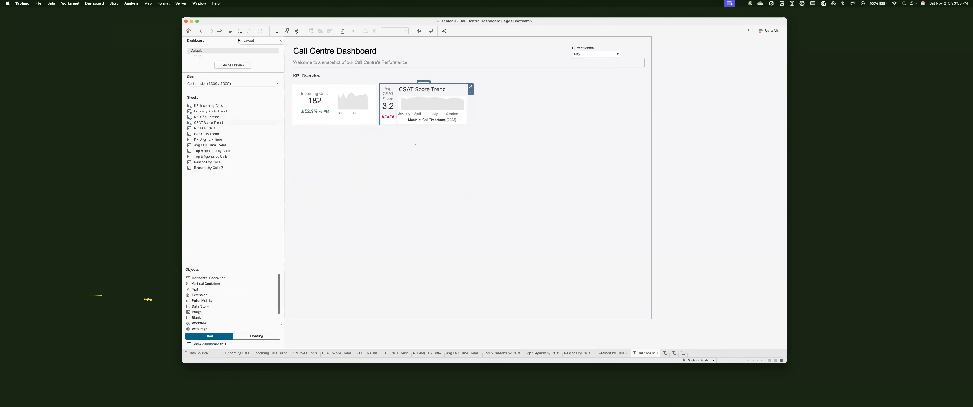
# Step: Set the CSAT Score card container's inner padding to 15 on all sides
pyautogui.click(248, 40)
pyautogui.click(234, 293)
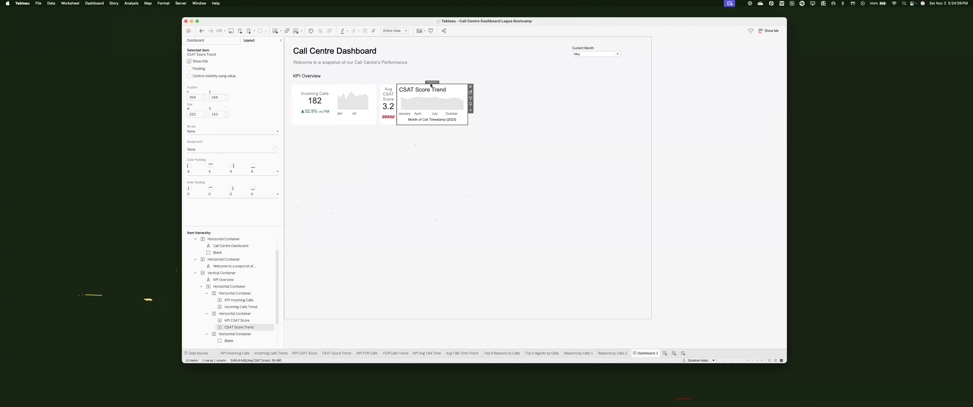
pyautogui.click(414, 83)
pyautogui.click(427, 82)
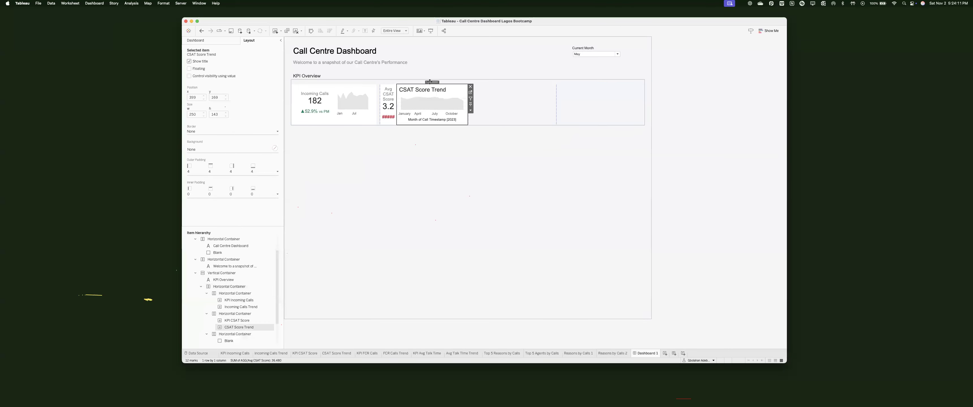
pyautogui.click(215, 196)
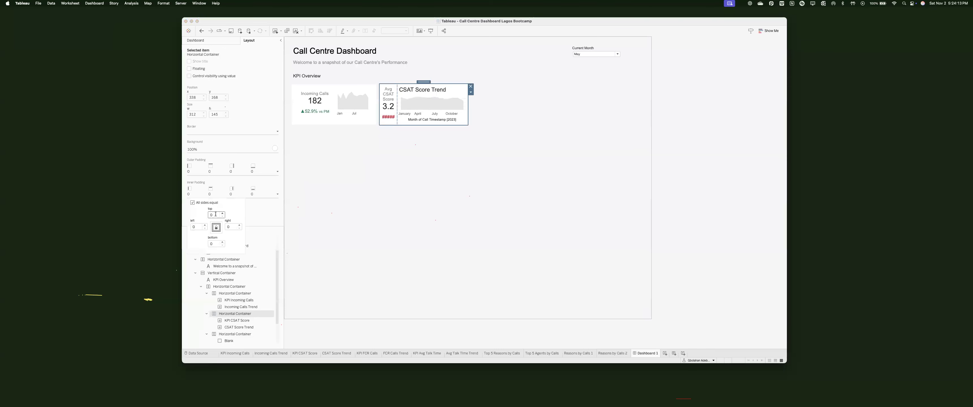
pyautogui.write('15')
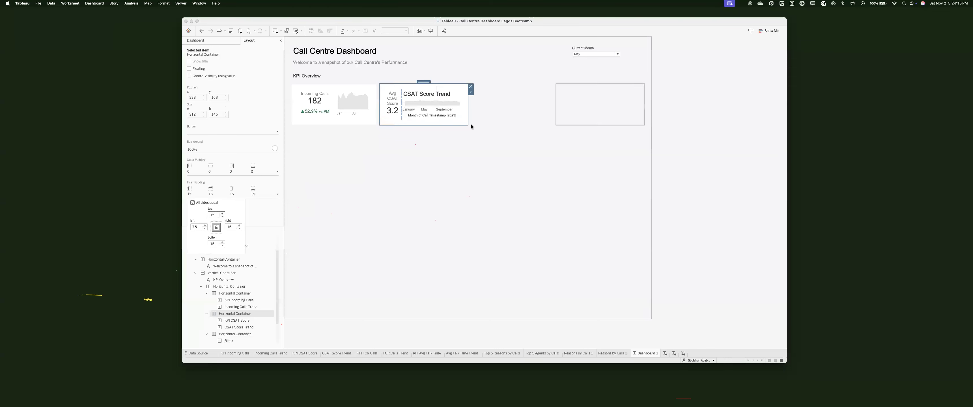
pyautogui.click(425, 96)
# Step: Hide the CSAT Score Trend sparkline's title and blank out its month axis title
pyautogui.rightClick(434, 95)
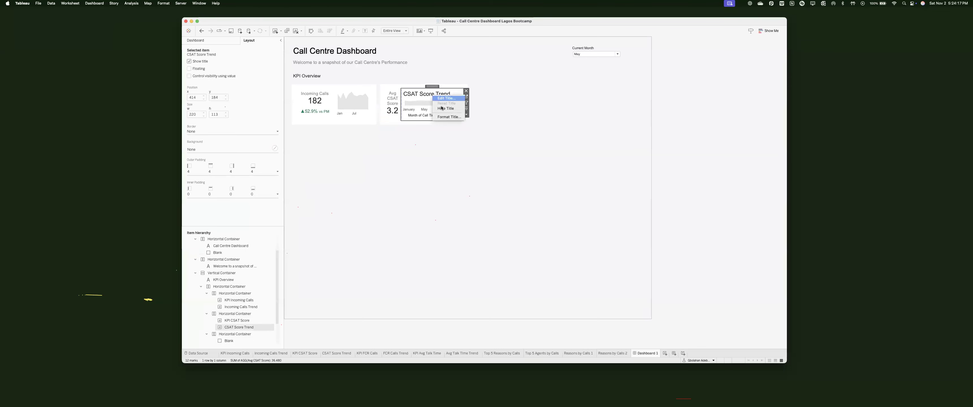
pyautogui.click(446, 108)
pyautogui.doubleClick(417, 112)
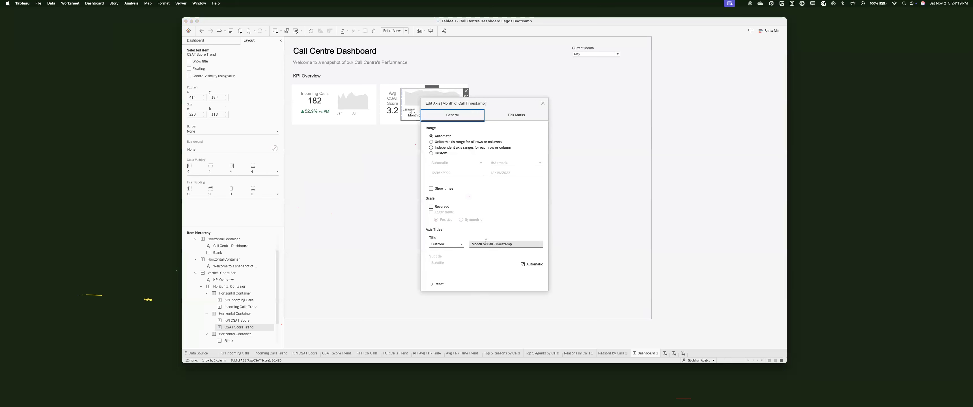
pyautogui.press('BackSpace')
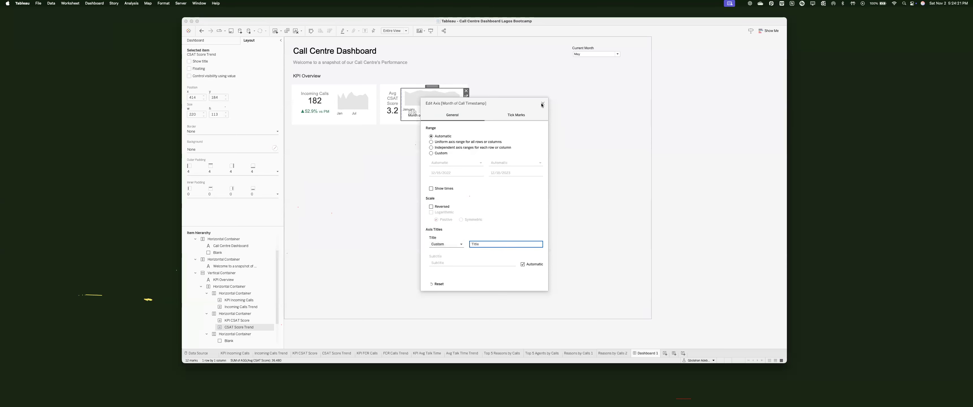
pyautogui.press('Return')
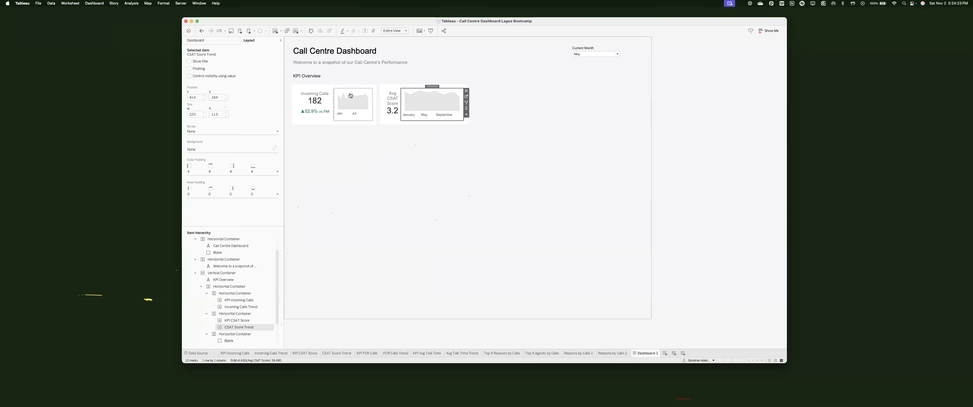
# Step: Set the CSAT Score Trend sparkline's width to 136 px
pyautogui.click(367, 103)
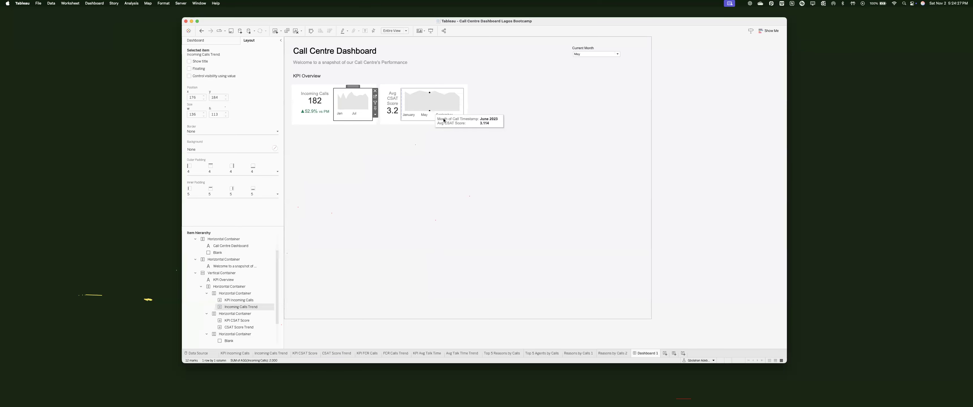
pyautogui.click(459, 118)
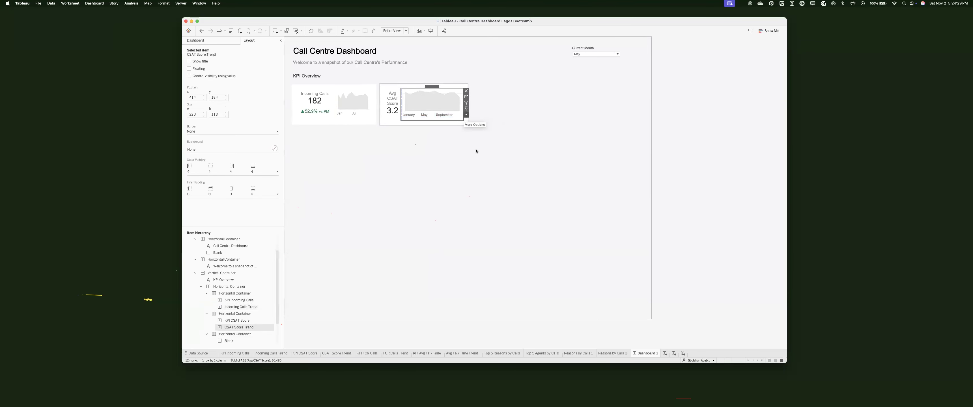
pyautogui.click(466, 115)
pyautogui.click(486, 214)
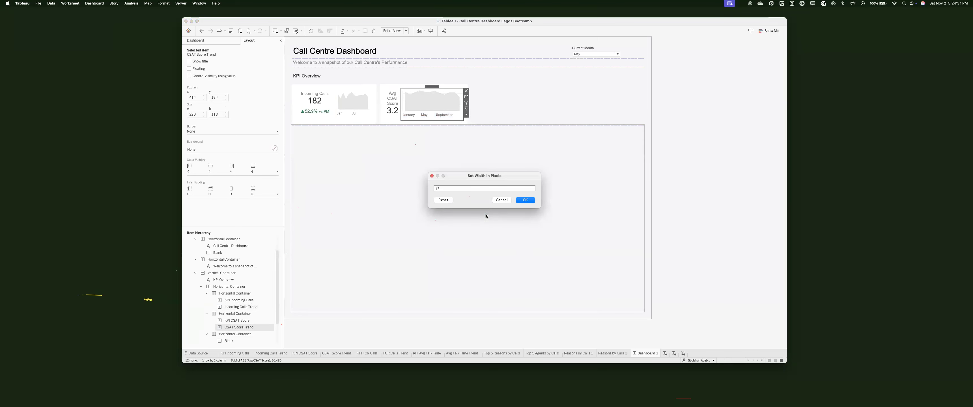
pyautogui.press('Return')
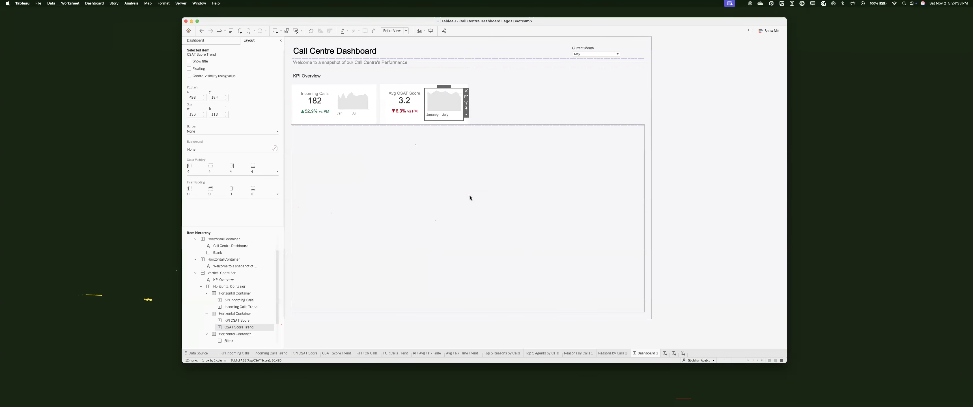
# Step: Give the CSAT sparkline inner padding of 5, then go to the Incoming Calls Trend sheet
pyautogui.click(362, 91)
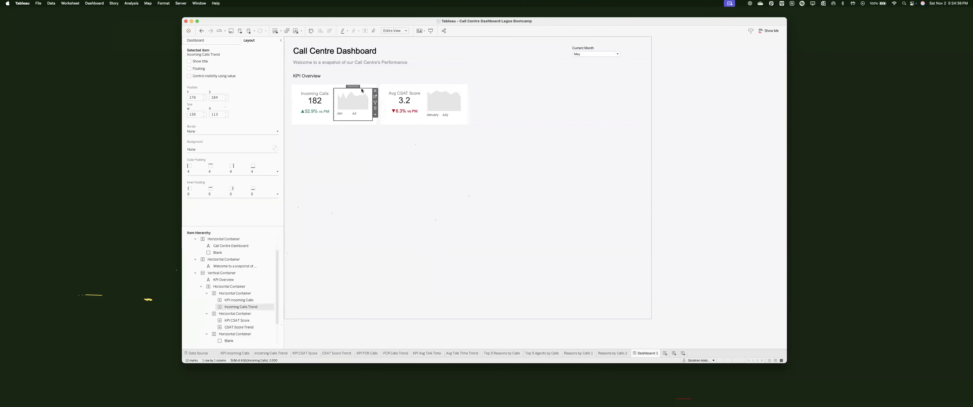
pyautogui.click(432, 91)
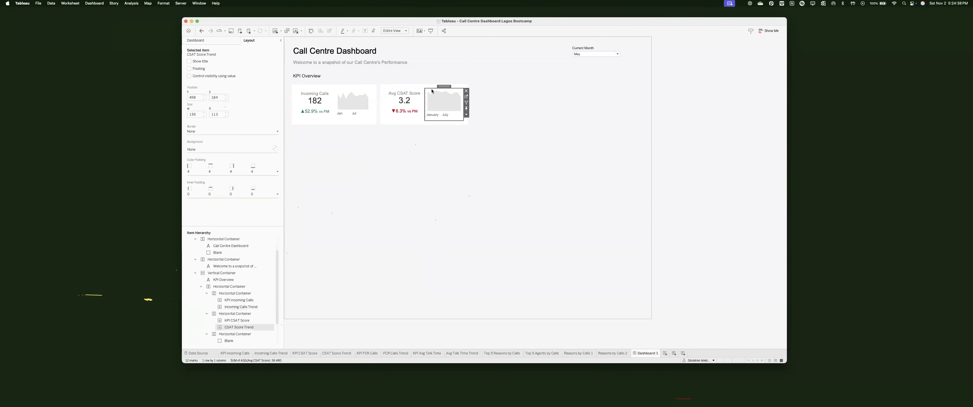
pyautogui.click(236, 195)
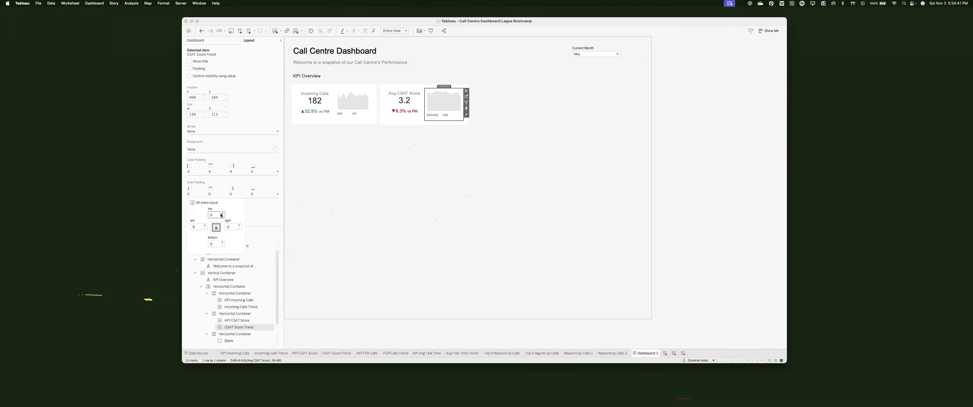
pyautogui.click(353, 103)
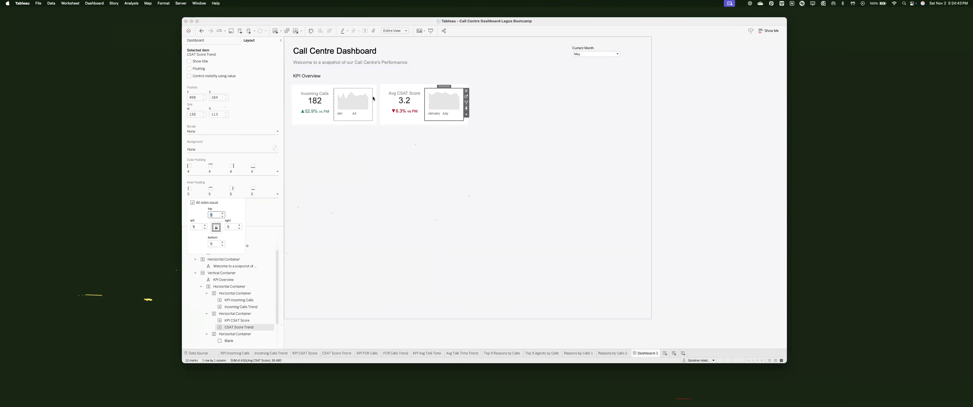
pyautogui.click(271, 353)
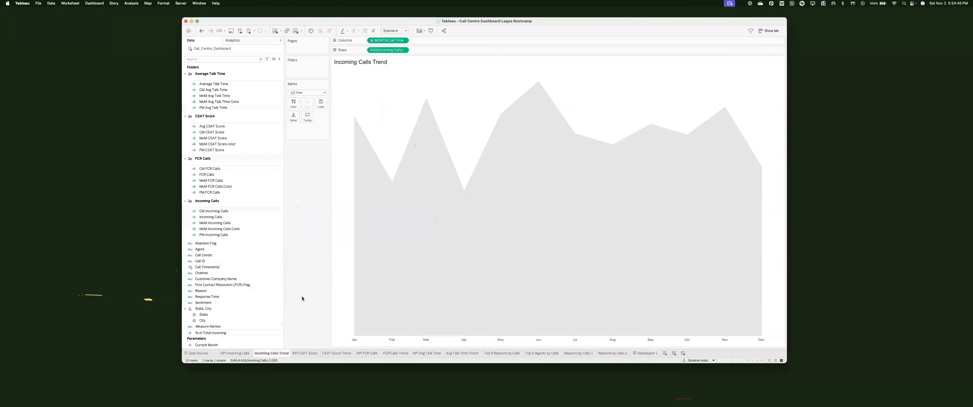
# Step: Copy CSAT Score Trend's formatting, paste it onto FCR Calls Trend, and return to Dashboard 1
pyautogui.rightClick(299, 326)
pyautogui.click(300, 358)
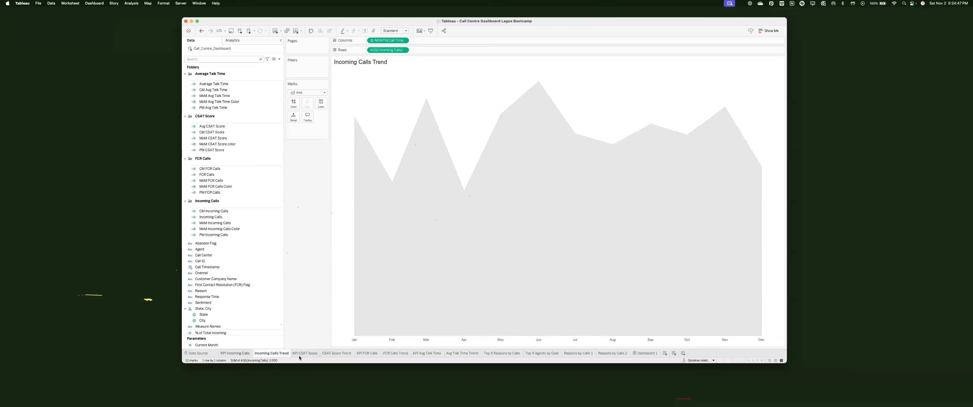
pyautogui.click(334, 353)
pyautogui.rightClick(335, 354)
pyautogui.click(406, 358)
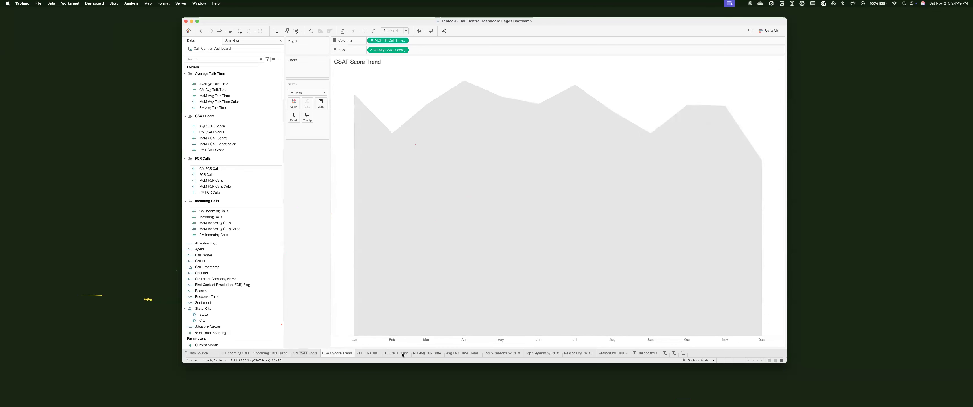
pyautogui.click(397, 354)
pyautogui.rightClick(397, 354)
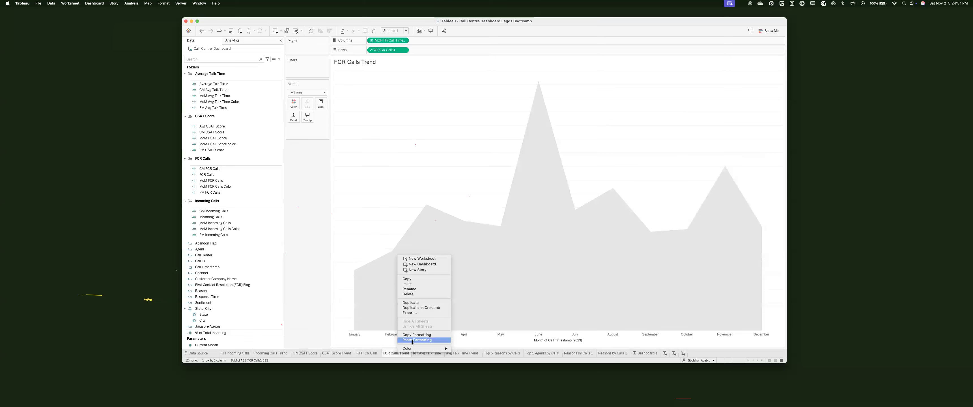
pyautogui.click(410, 341)
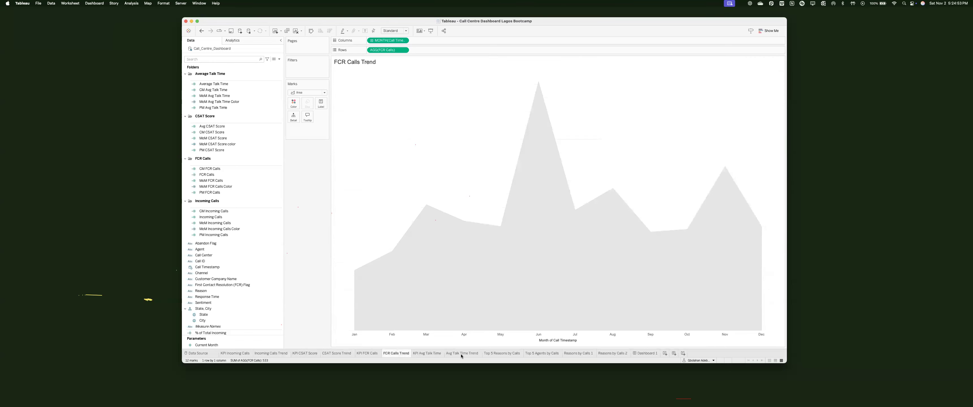
pyautogui.click(646, 353)
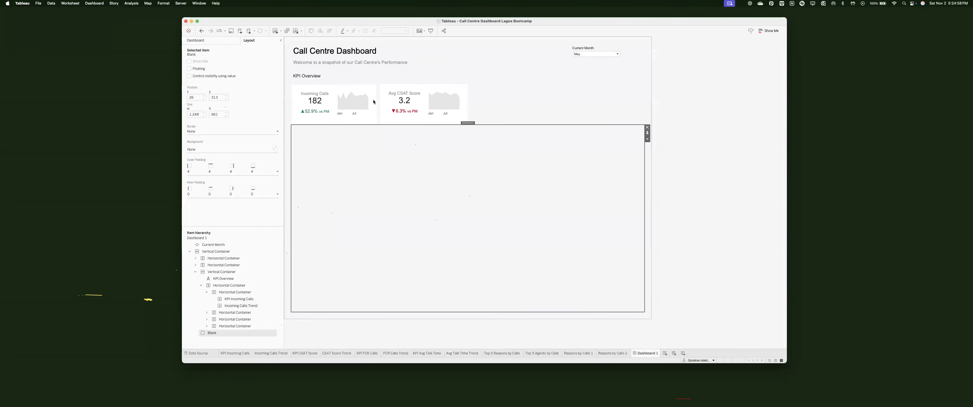
# Step: Delete the Blank object and set a new width for the KPI CSAT Score card
pyautogui.press('Delete')
pyautogui.click(403, 99)
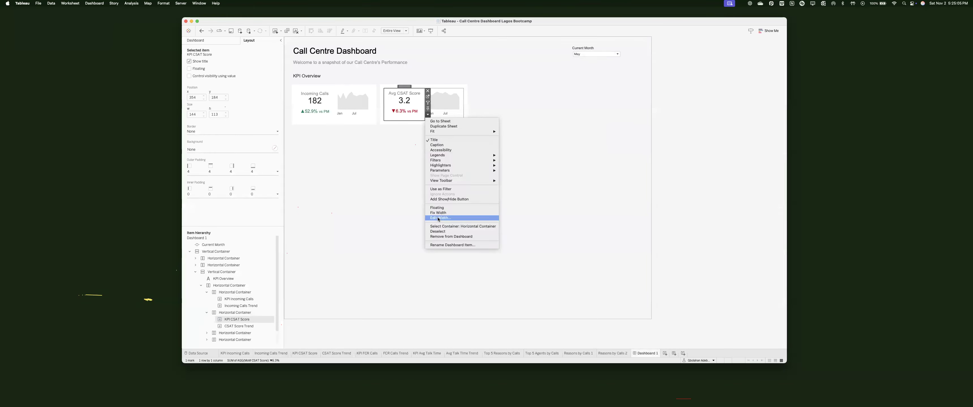
pyautogui.click(437, 218)
pyautogui.press('Return')
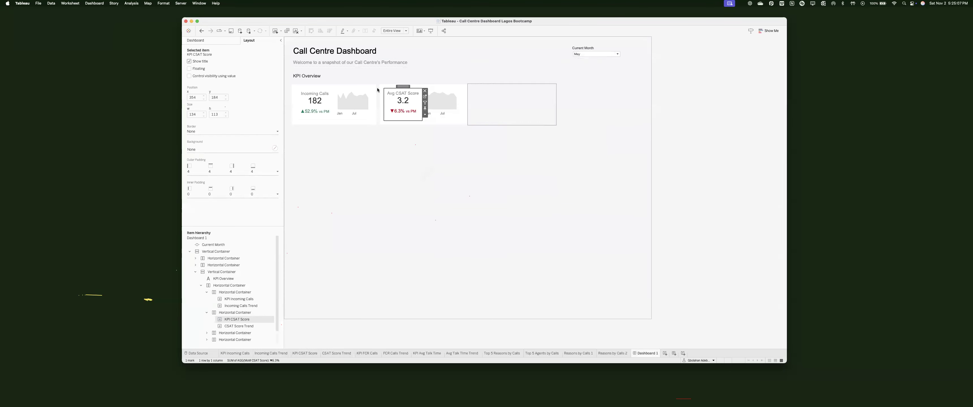
# Step: Set the KPI CSAT Score card's inner padding to 5, then reduce it to 2
pyautogui.click(315, 103)
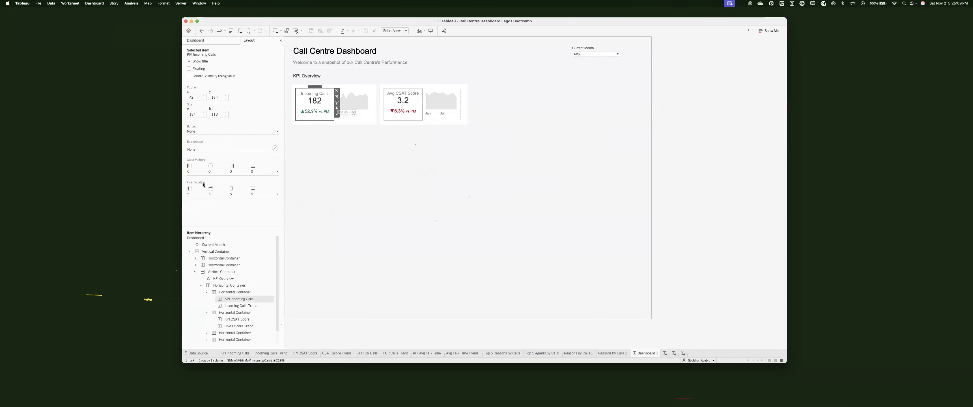
pyautogui.click(403, 102)
pyautogui.click(210, 193)
pyautogui.write('5')
pyautogui.press('Return')
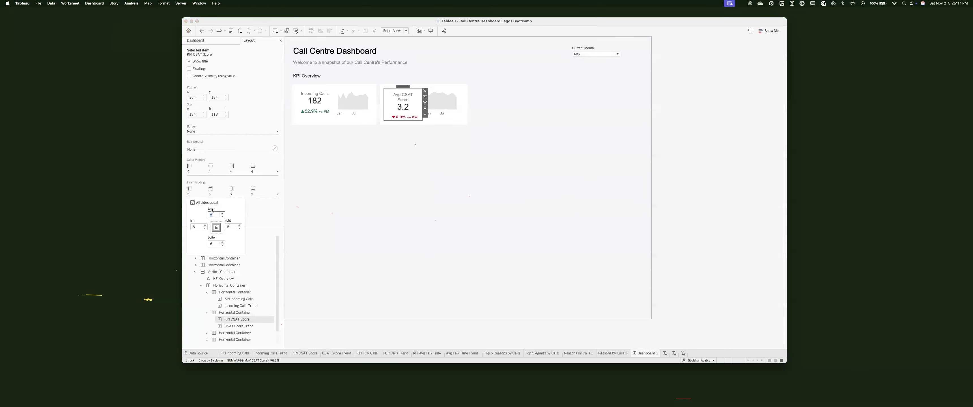
pyautogui.click(223, 217)
pyautogui.click(223, 217)
pyautogui.click(222, 217)
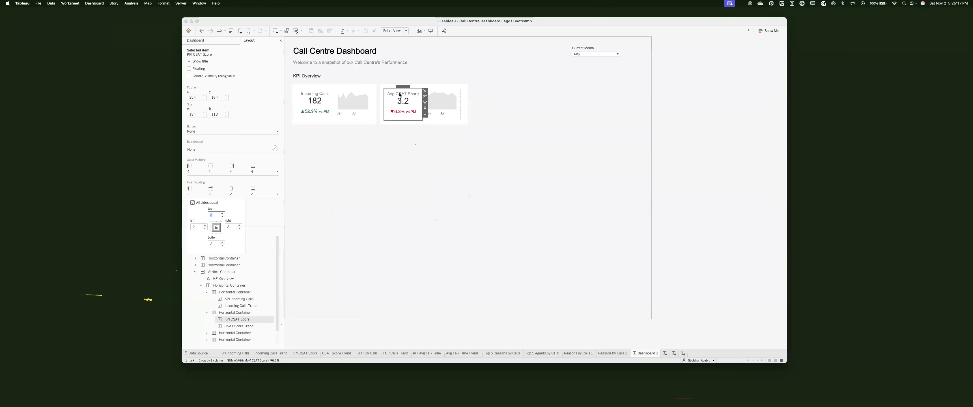
# Step: Delete the empty lower container and reselect the CSAT KPI card and its container
pyautogui.click(546, 155)
pyautogui.press('Delete')
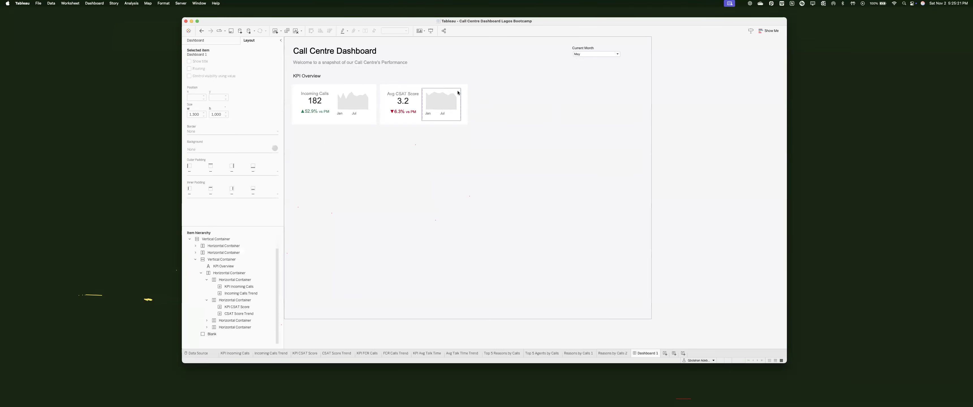
pyautogui.click(453, 88)
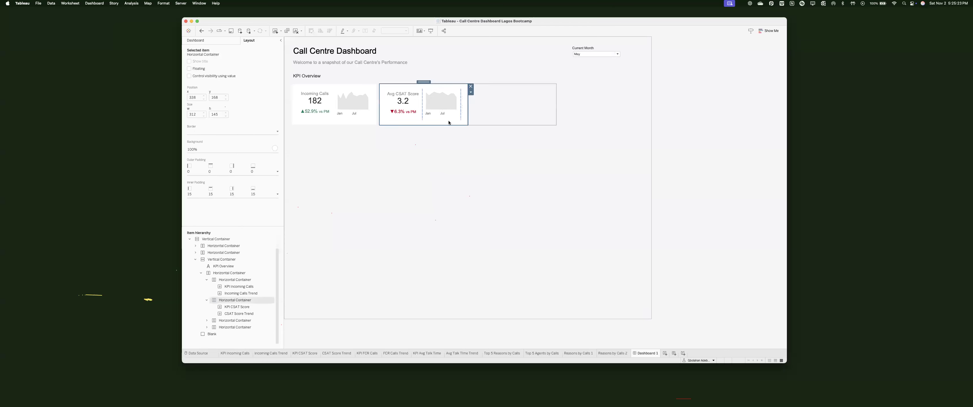
pyautogui.click(405, 89)
pyautogui.click(425, 109)
pyautogui.click(420, 109)
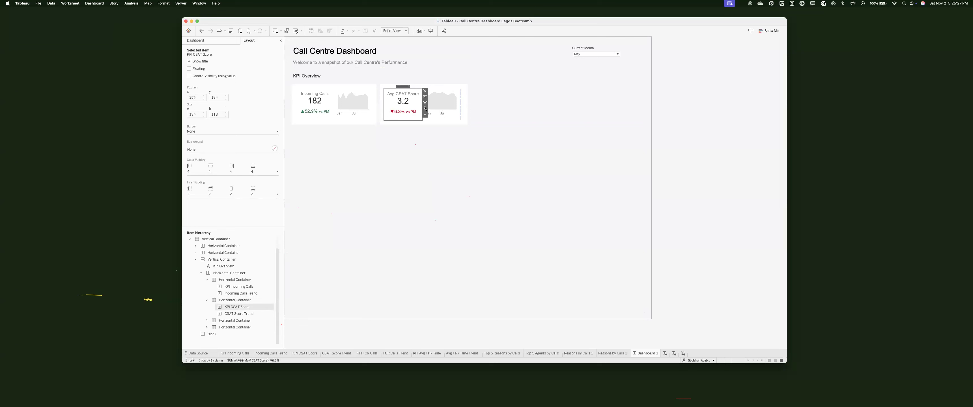
pyautogui.click(425, 137)
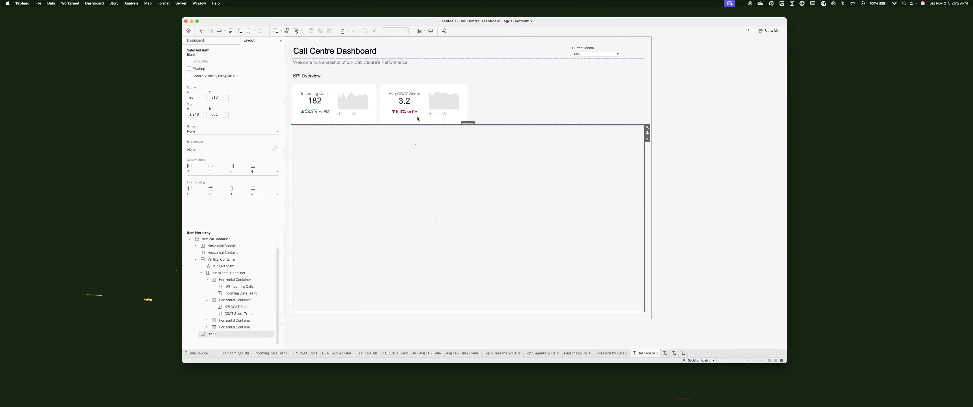
pyautogui.click(418, 98)
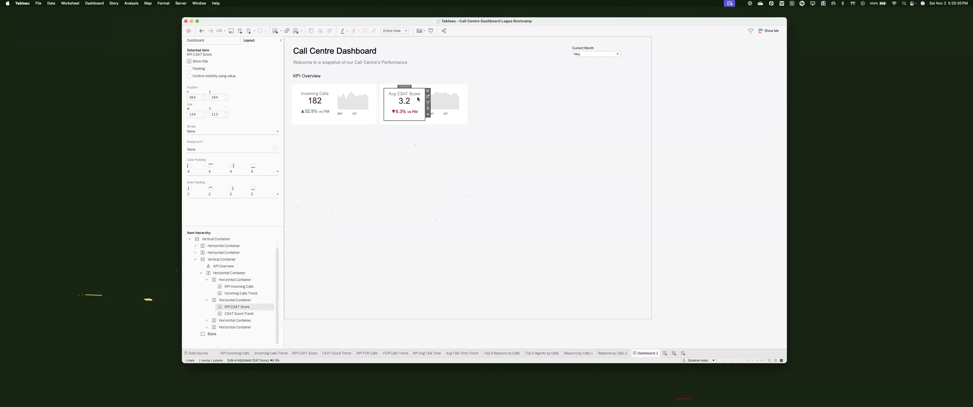
# Step: Set the KPI Incoming Calls card's width to 144 px
pyautogui.click(332, 116)
pyautogui.click(336, 115)
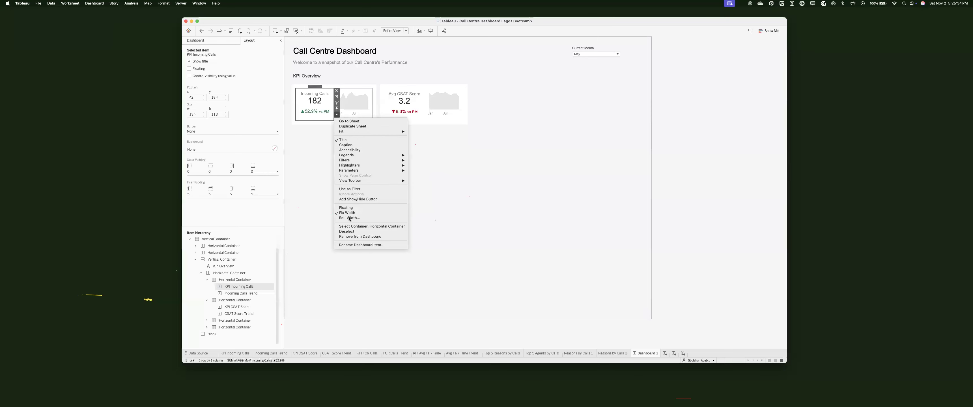
pyautogui.click(349, 218)
pyautogui.write('144')
pyautogui.press('Return')
# Step: Discard a trial Blank and set the CSAT container's left outer padding to 10
pyautogui.moveTo(473, 138); pyautogui.dragTo(517, 108)
pyautogui.press('Delete')
pyautogui.click(212, 171)
pyautogui.click(191, 204)
pyautogui.write('10')
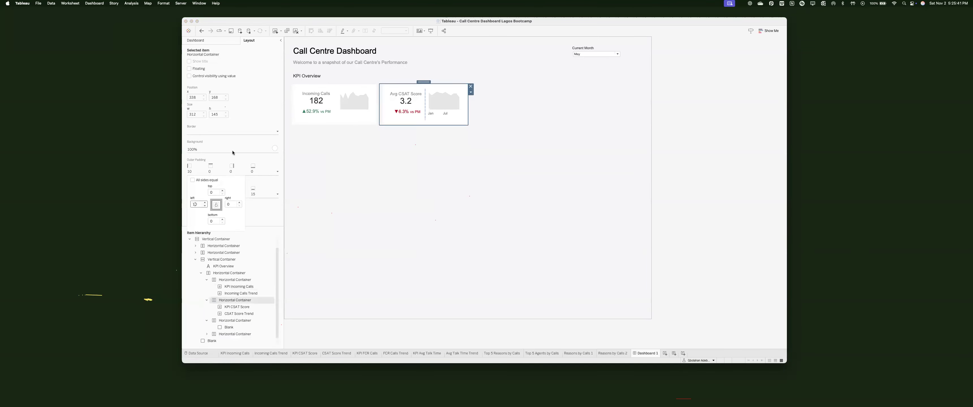
pyautogui.click(453, 151)
pyautogui.click(720, 168)
pyautogui.click(523, 95)
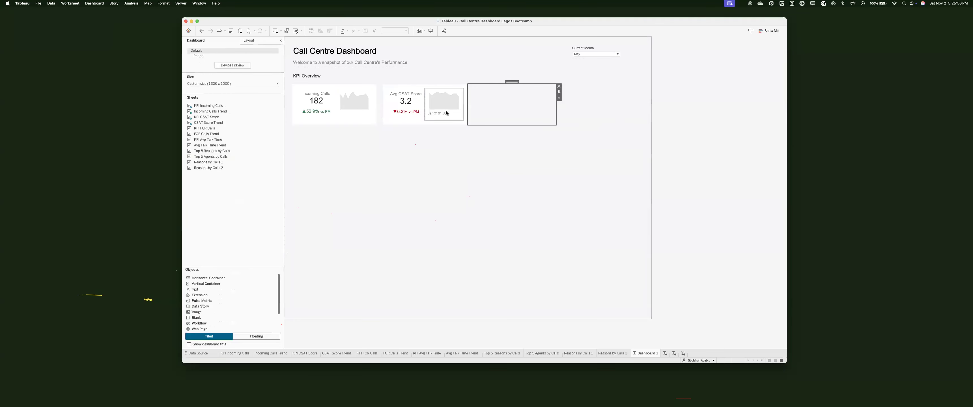
pyautogui.click(336, 108)
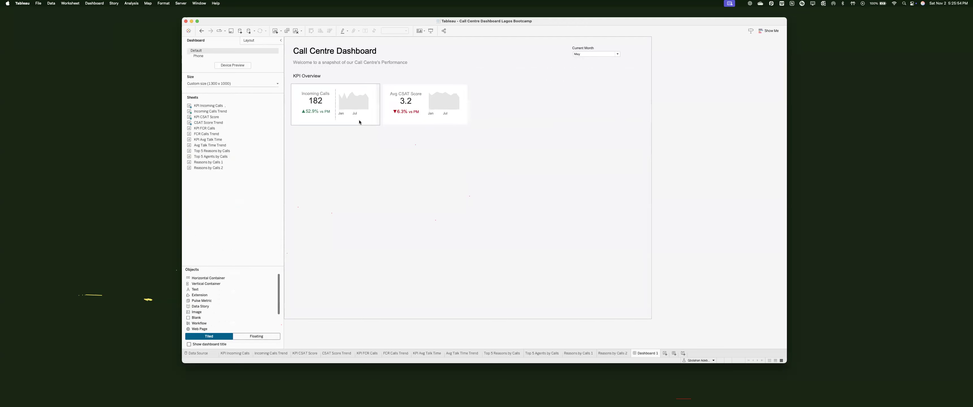
# Step: Format the Incoming Calls sparkline axis with an 8-point font, then close the Format pane
pyautogui.rightClick(364, 112)
pyautogui.click(376, 136)
pyautogui.click(241, 76)
pyautogui.click(219, 91)
pyautogui.click(216, 95)
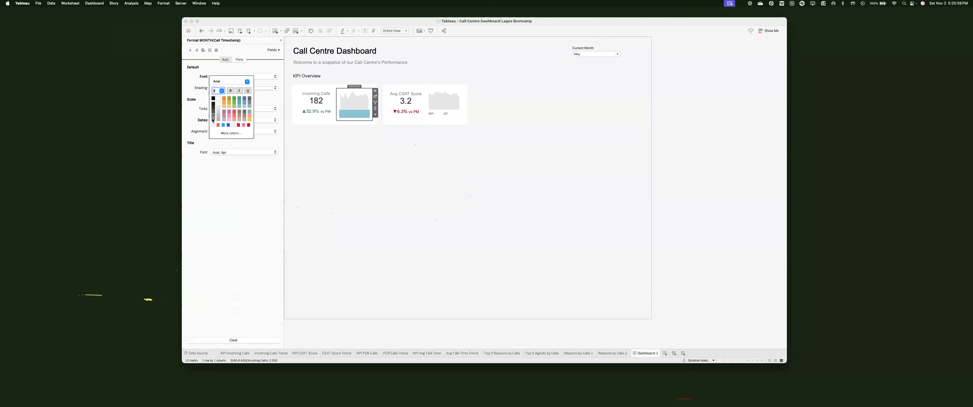
pyautogui.click(362, 114)
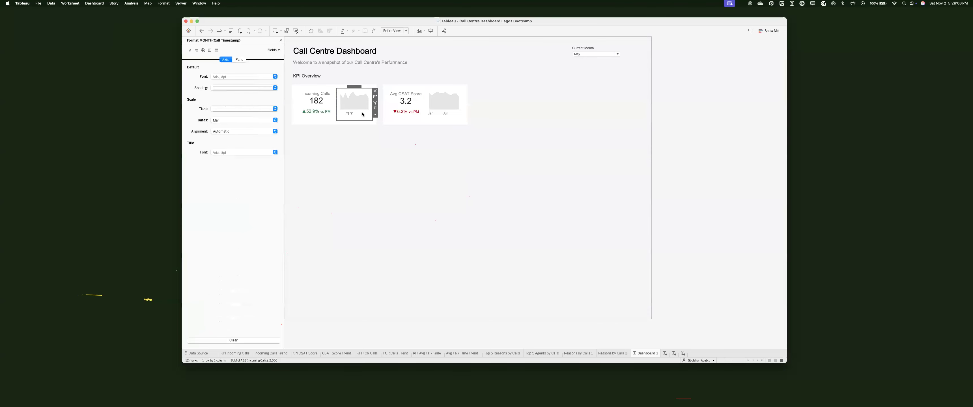
pyautogui.click(336, 108)
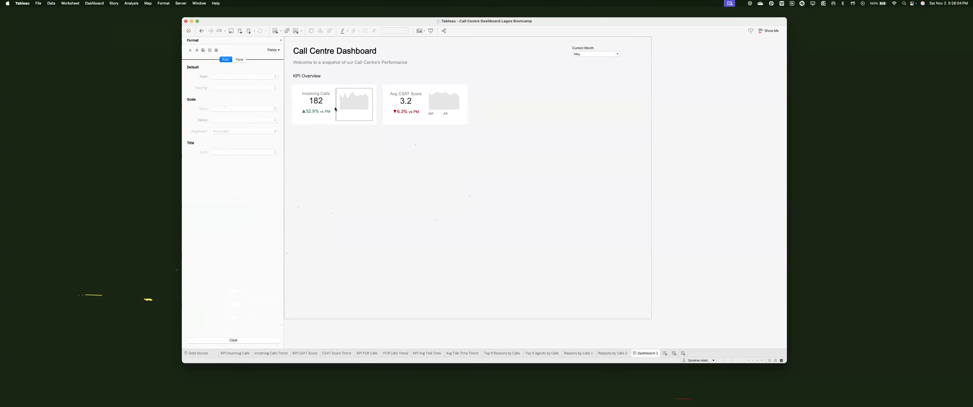
pyautogui.click(335, 108)
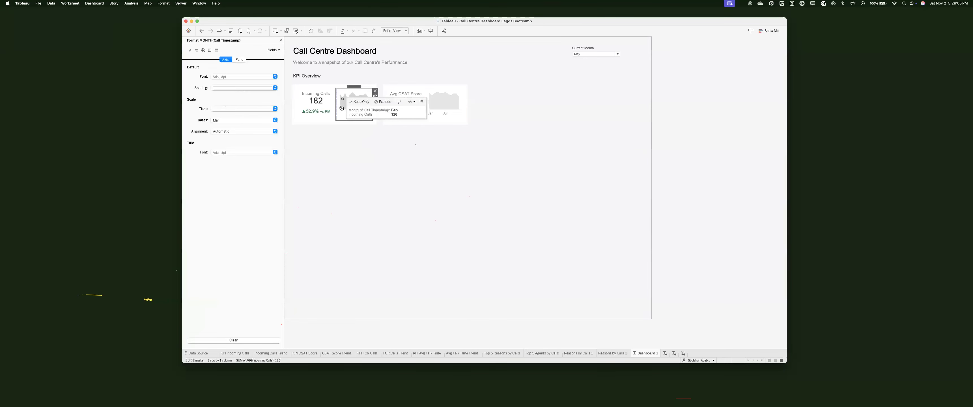
pyautogui.click(430, 92)
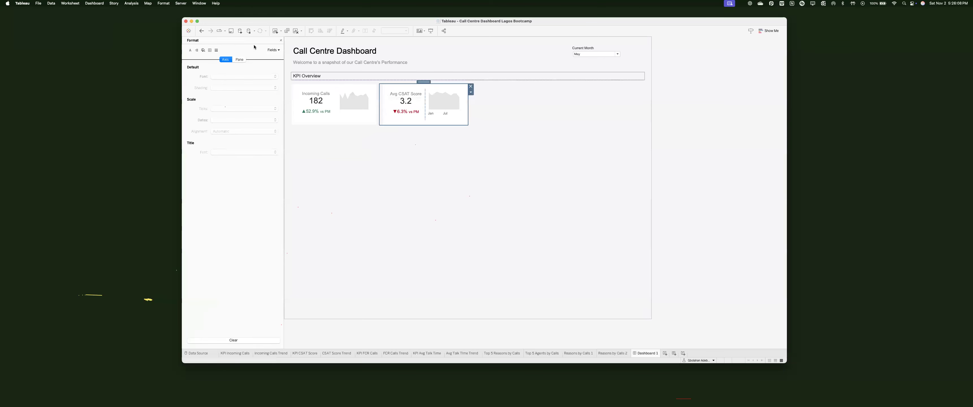
pyautogui.click(281, 40)
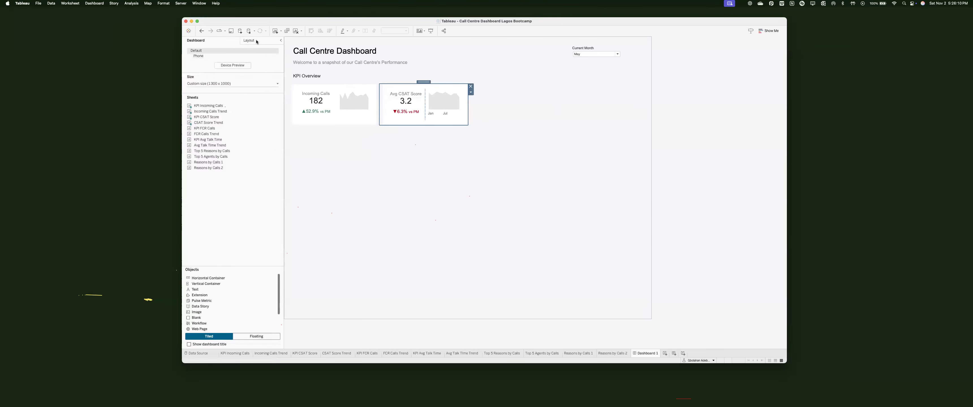
# Step: Set the KPI Incoming Calls sheet's width to 134 px
pyautogui.click(249, 40)
pyautogui.click(348, 86)
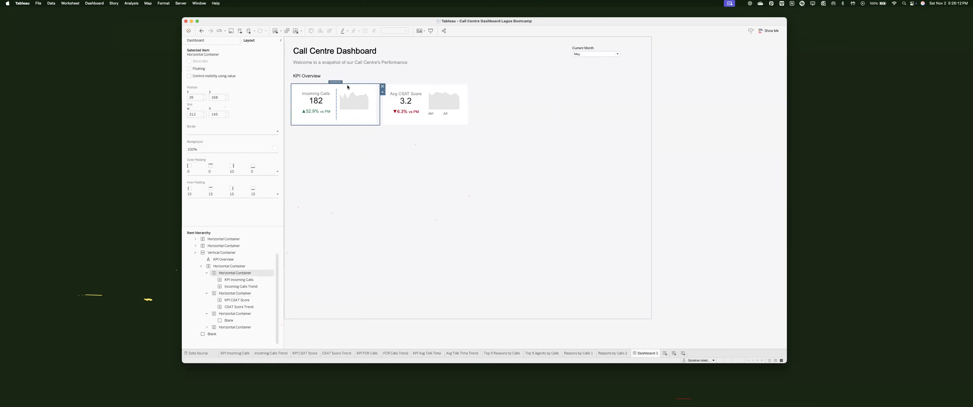
pyautogui.click(321, 102)
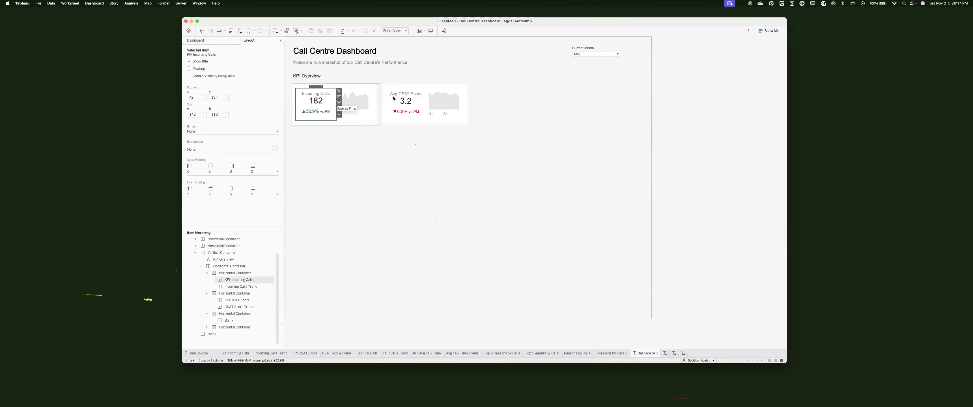
pyautogui.click(393, 98)
pyautogui.click(318, 103)
pyautogui.click(394, 98)
pyautogui.click(325, 109)
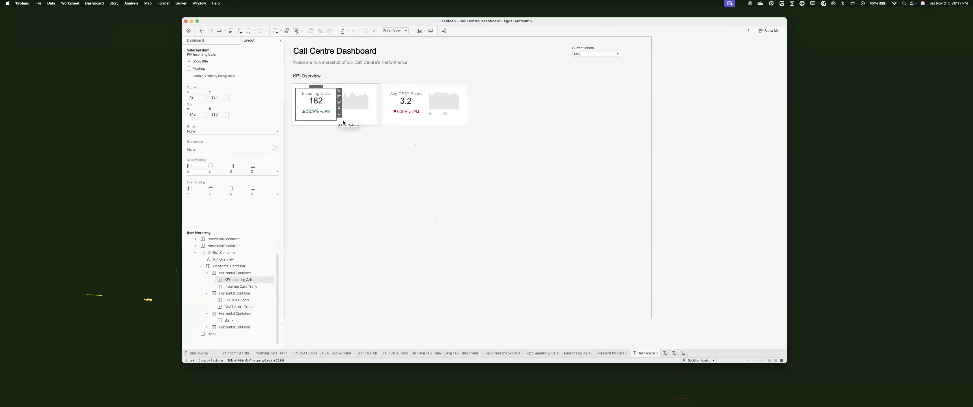
pyautogui.click(339, 114)
pyautogui.click(354, 218)
pyautogui.write('1')
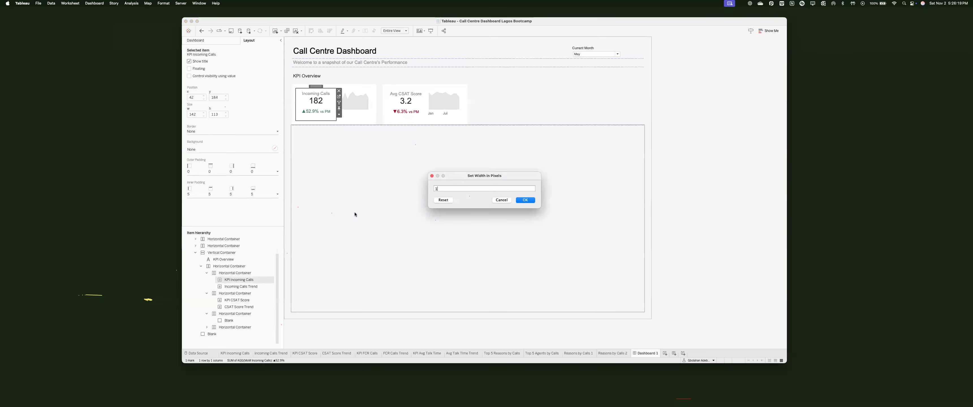
pyautogui.write('34')
pyautogui.press('Return')
# Step: Give the empty third card's container a white background and a solid border
pyautogui.click(385, 167)
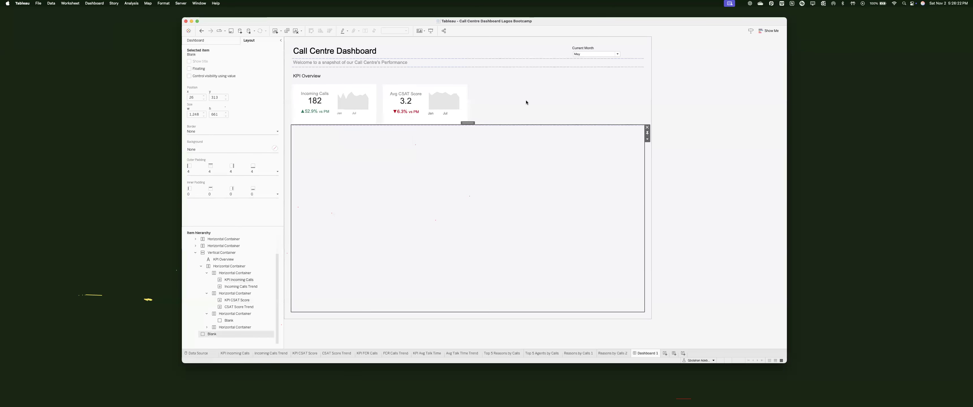
pyautogui.click(535, 109)
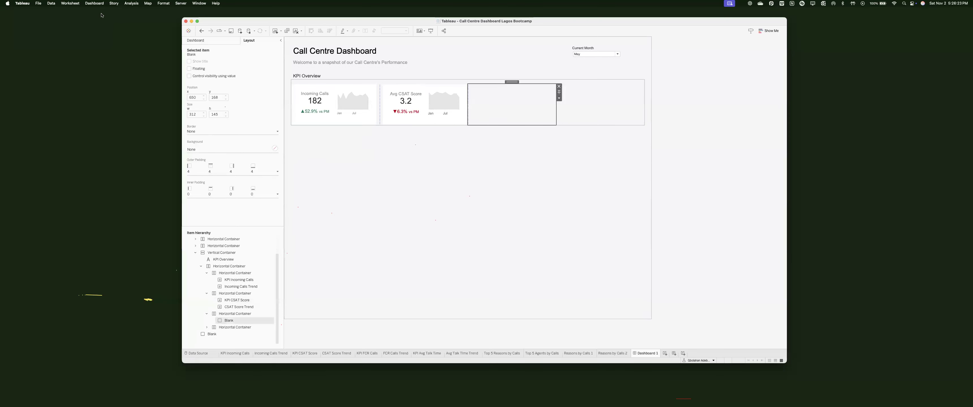
pyautogui.moveTo(235, 127)
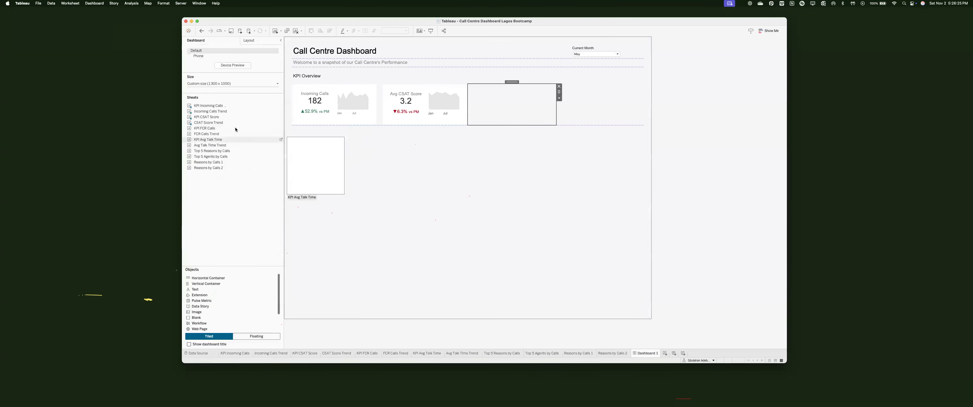
pyautogui.doubleClick(511, 83)
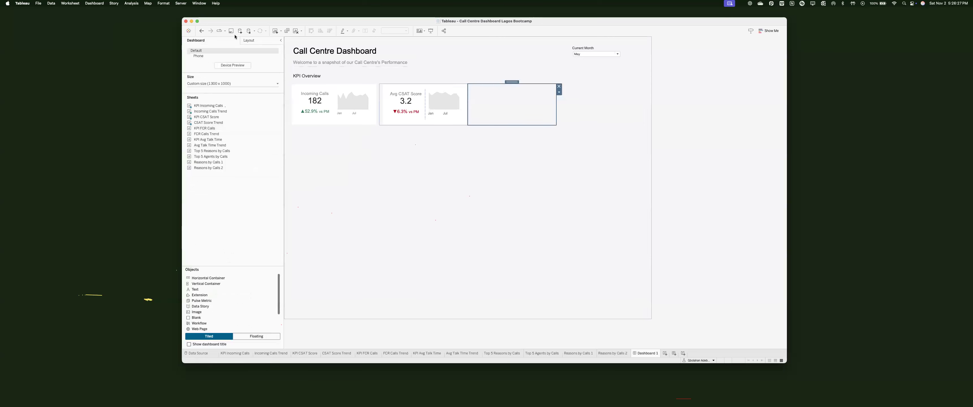
pyautogui.click(248, 40)
pyautogui.click(227, 149)
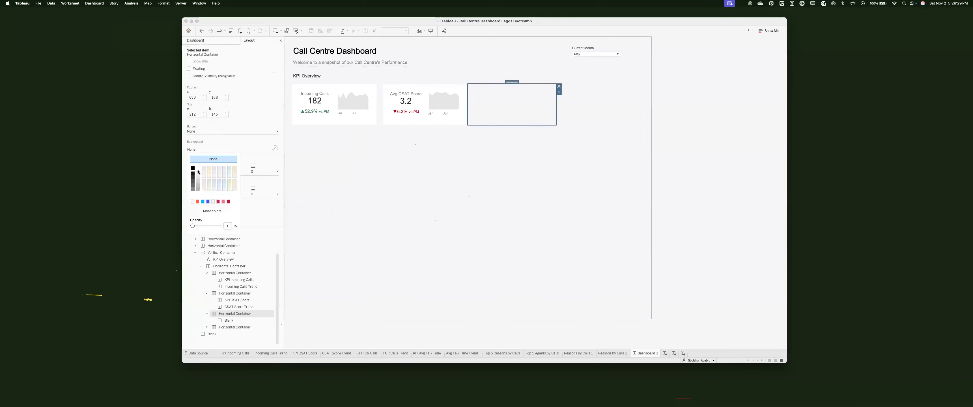
pyautogui.click(197, 161)
pyautogui.click(278, 131)
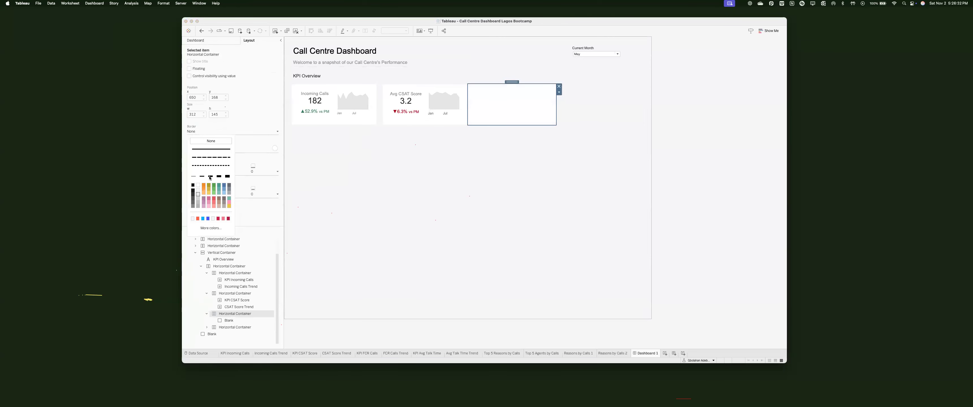
pyautogui.click(211, 149)
# Step: Open the third container's outer padding and compare it with the CSAT card's padding
pyautogui.click(190, 172)
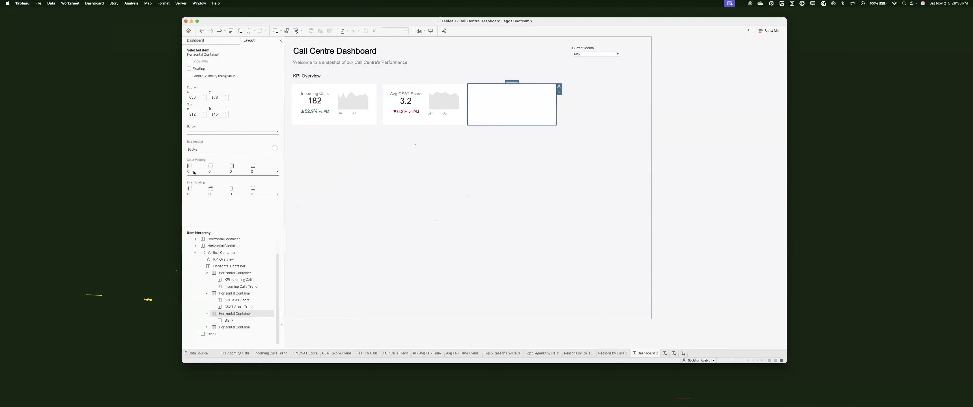
pyautogui.click(193, 204)
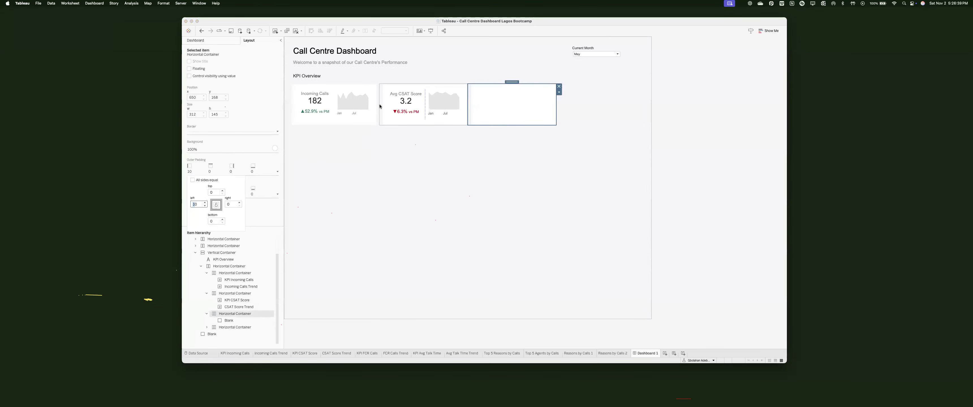
pyautogui.click(485, 177)
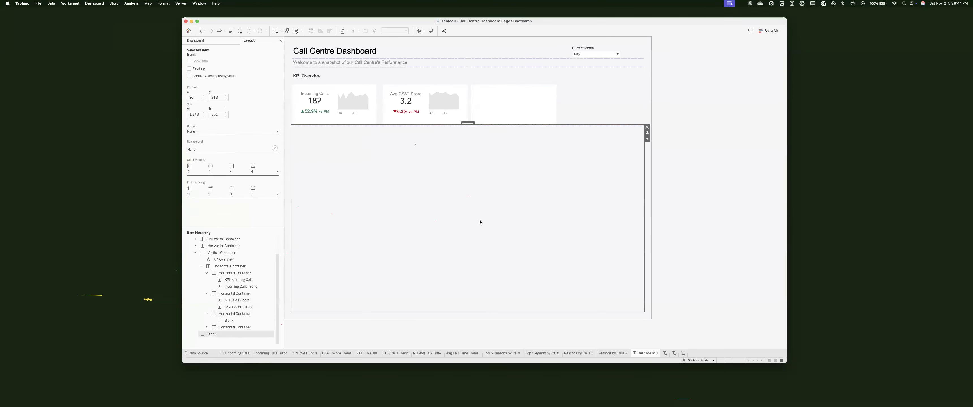
pyautogui.click(381, 116)
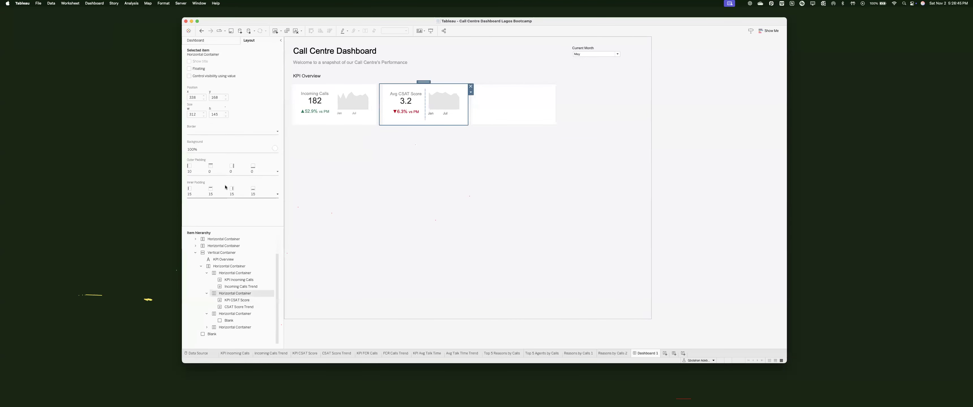
pyautogui.click(232, 179)
pyautogui.click(436, 199)
pyautogui.click(459, 100)
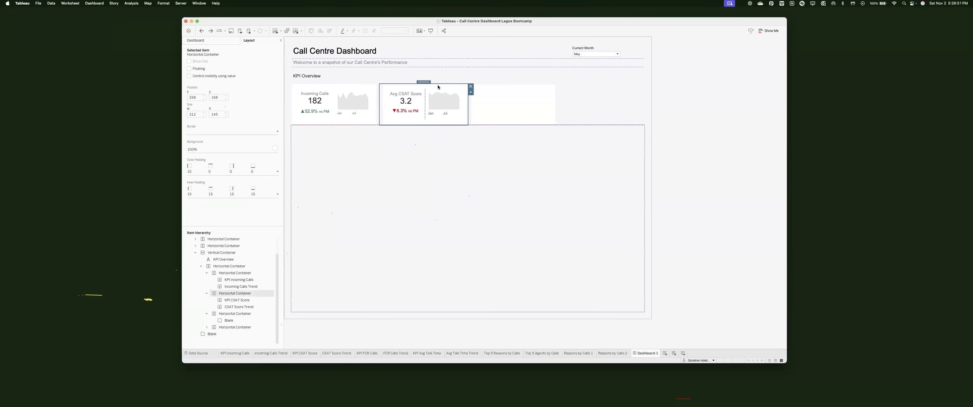
pyautogui.click(491, 100)
# Step: Set the third container's left outer padding to 20, correcting a mistyped 120
pyautogui.click(232, 173)
pyautogui.doubleClick(194, 204)
pyautogui.write('120')
pyautogui.press('Return')
pyautogui.write('20')
pyautogui.press('Return')
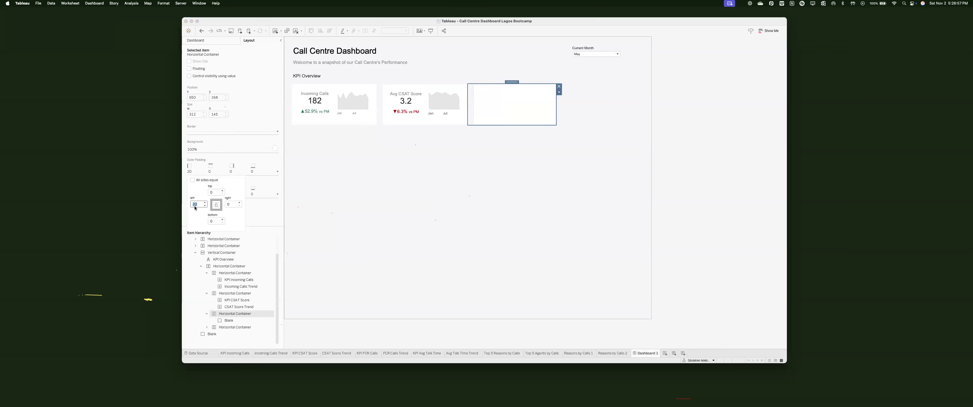
pyautogui.click(538, 106)
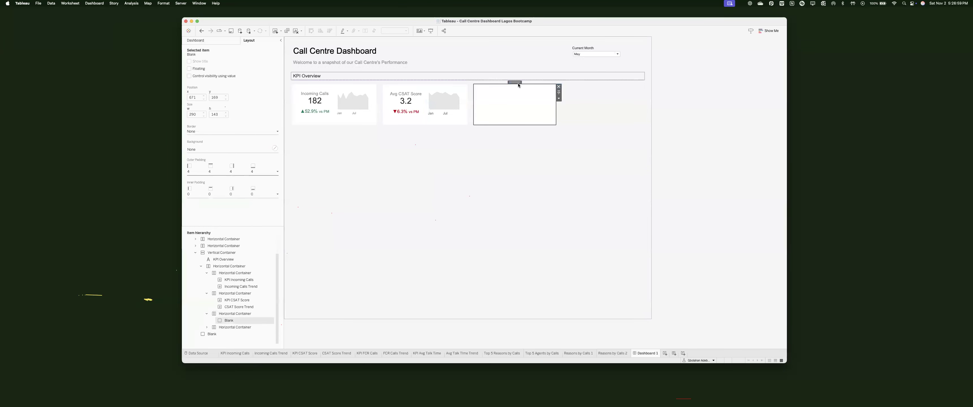
pyautogui.click(204, 41)
# Step: Place KPI FCR Calls and FCR Calls Trend in the third slot and remove the MoM FCR Calls Color legend
pyautogui.moveTo(204, 128); pyautogui.dragTo(498, 108)
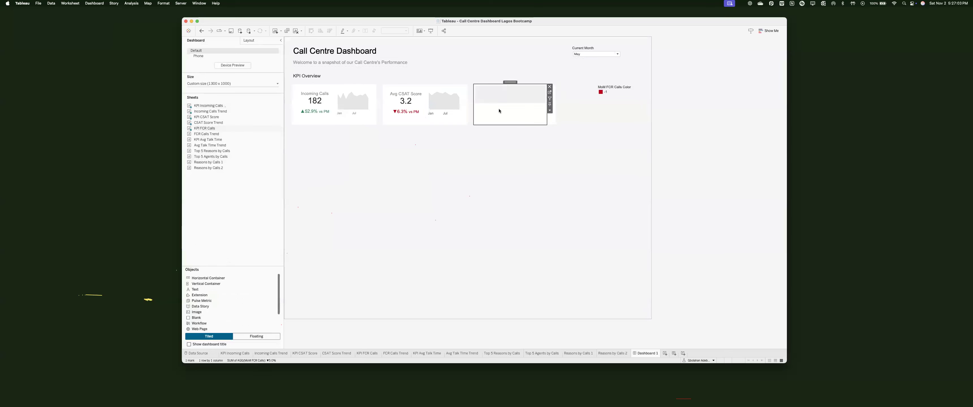
pyautogui.moveTo(207, 134); pyautogui.dragTo(499, 102)
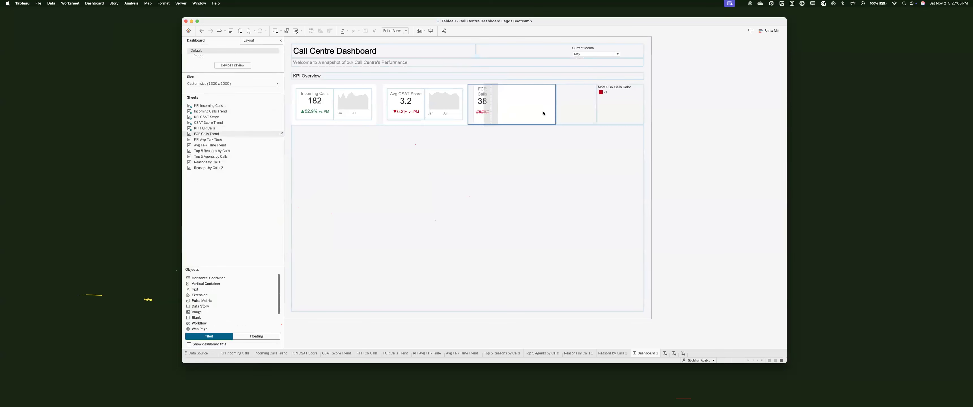
pyautogui.click(602, 91)
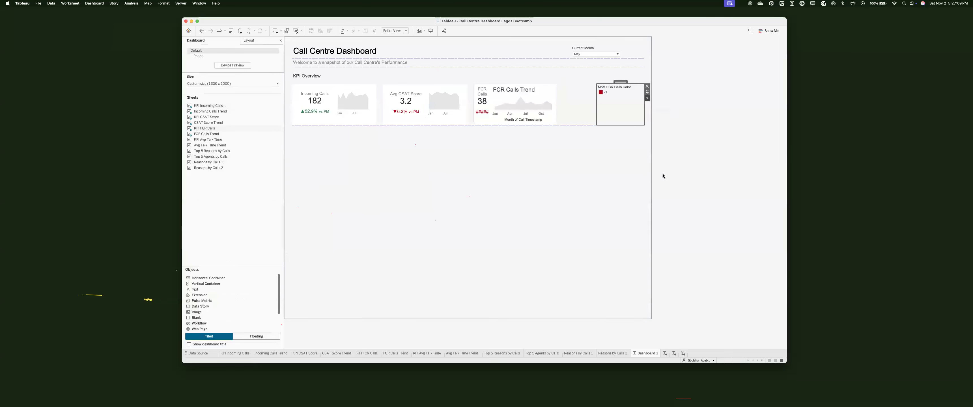
pyautogui.click(647, 98)
pyautogui.click(665, 156)
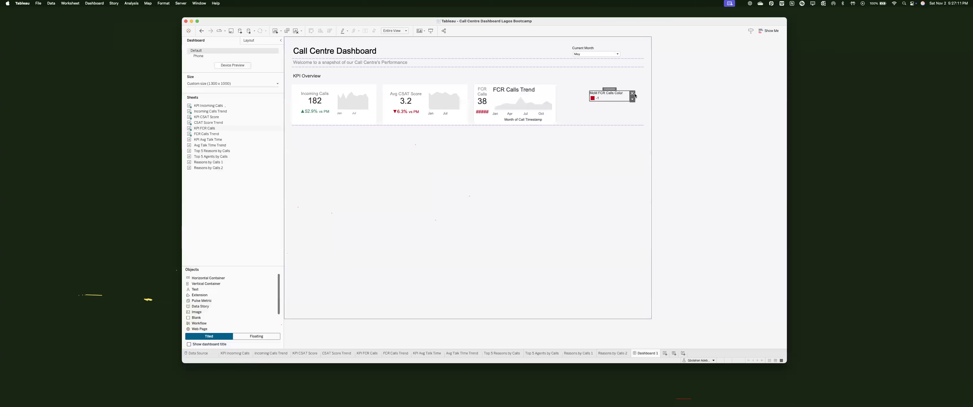
# Step: Clear the FCR Calls Trend axis title 'Month of Call Timestamp'
pyautogui.click(539, 88)
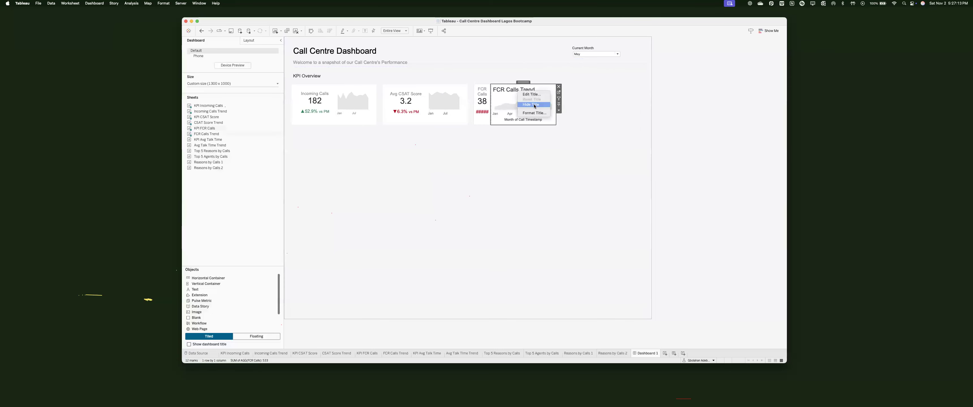
pyautogui.doubleClick(513, 121)
pyautogui.tripleClick(513, 244)
pyautogui.press('BackSpace')
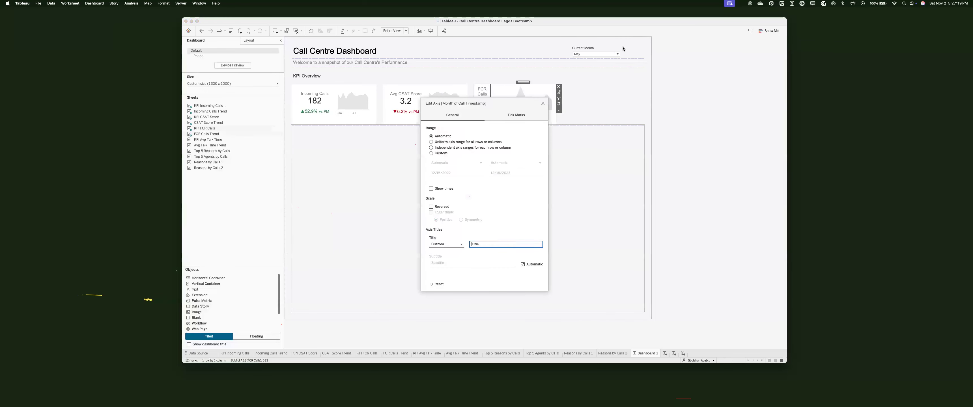
pyautogui.click(543, 104)
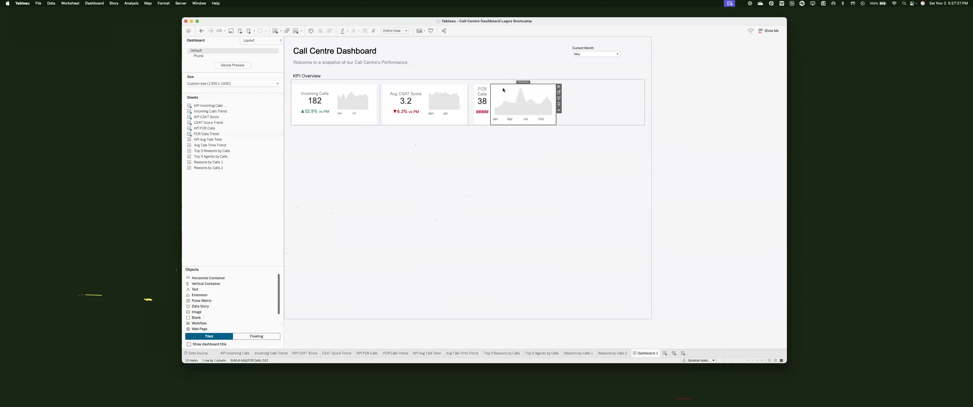
pyautogui.click(249, 41)
pyautogui.click(482, 99)
pyautogui.click(414, 88)
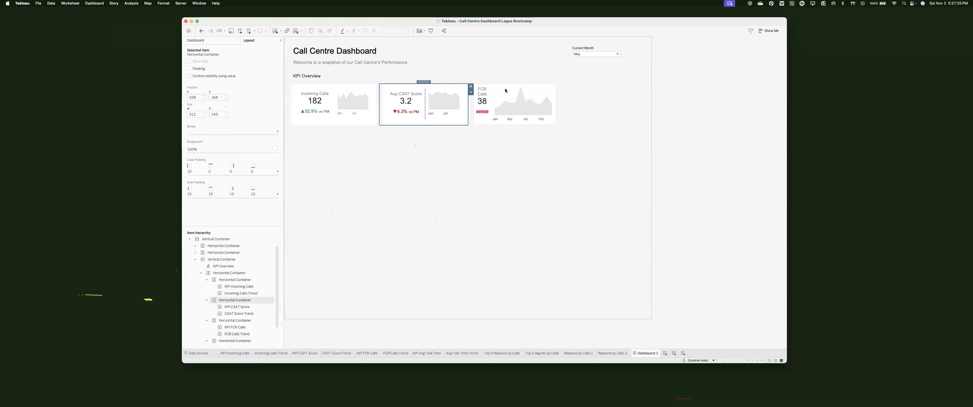
# Step: Set the FCR Calls container's inner padding to 15 on all sides
pyautogui.click(506, 91)
pyautogui.click(212, 194)
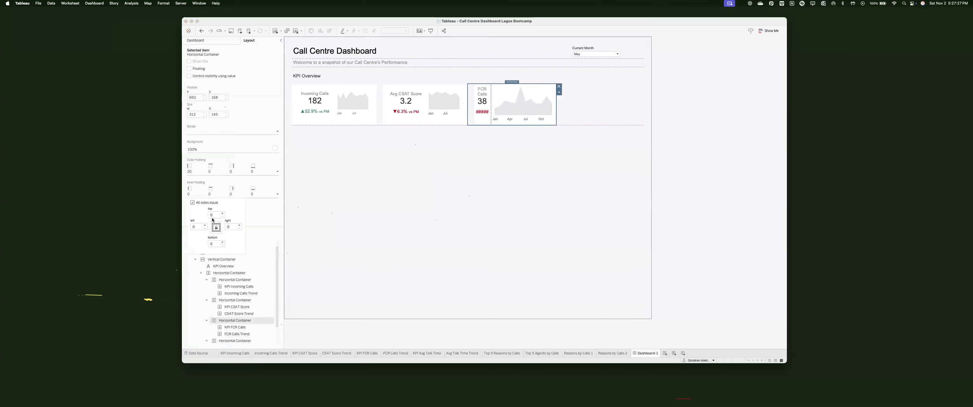
pyautogui.doubleClick(214, 215)
pyautogui.write('15')
pyautogui.press('Return')
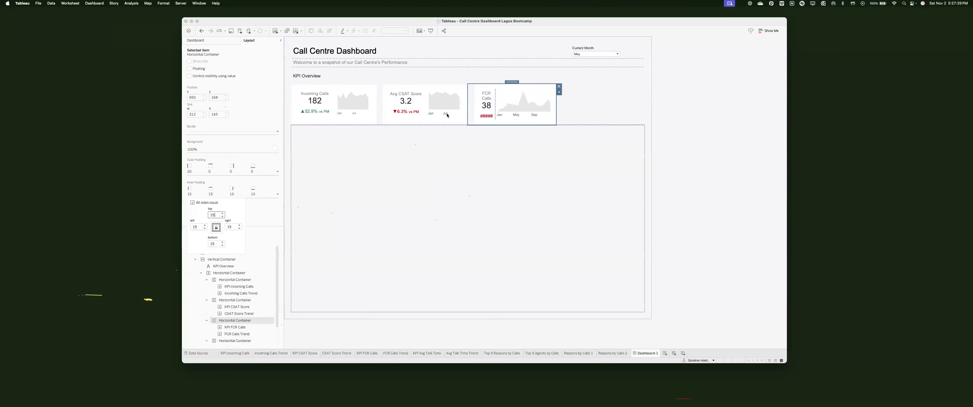
# Step: Narrow the FCR Calls Trend sparkline to 136 pixels and give it 5 inner padding
pyautogui.click(443, 102)
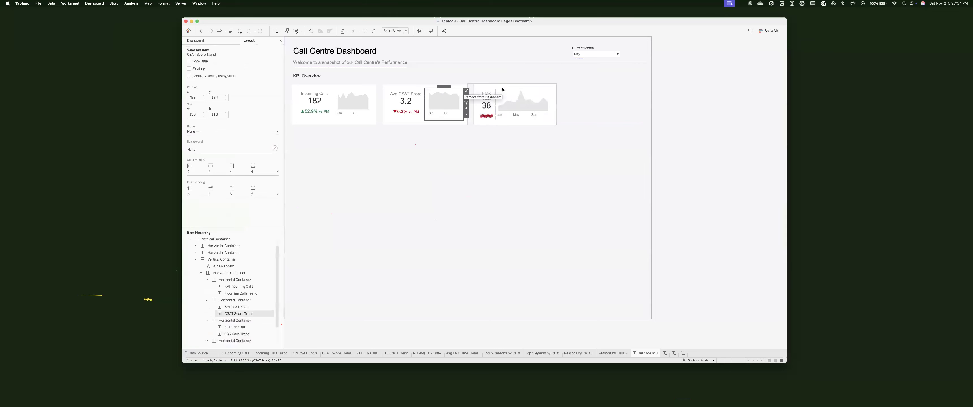
pyautogui.click(531, 108)
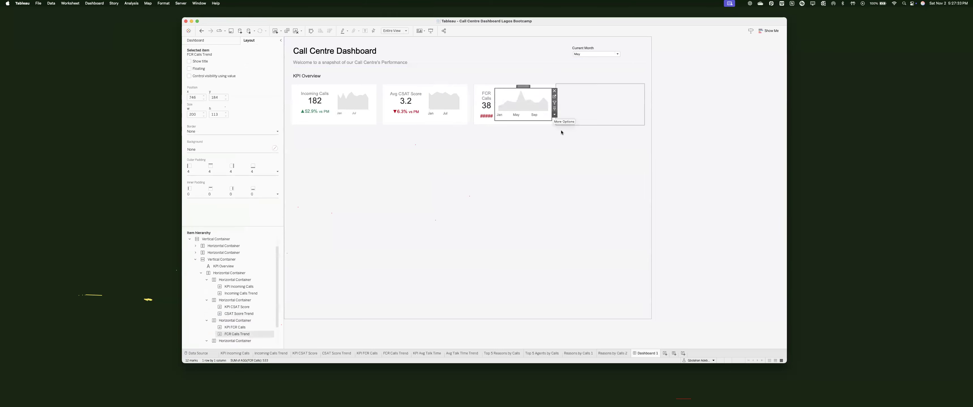
pyautogui.click(554, 114)
pyautogui.click(566, 213)
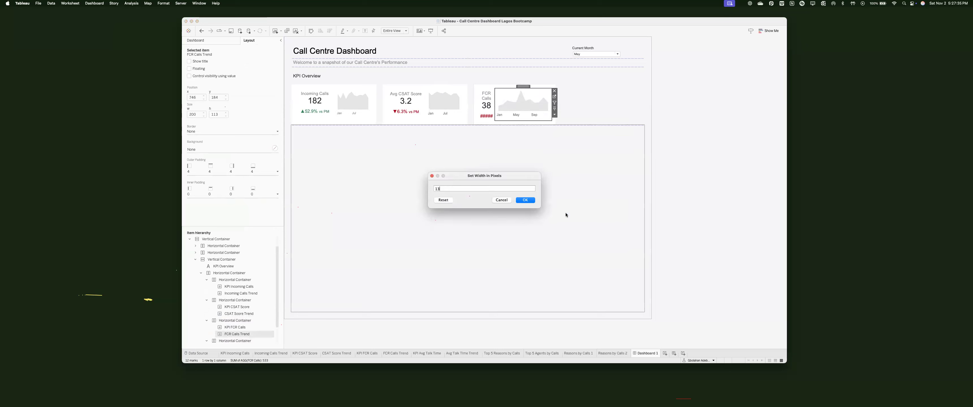
pyautogui.press('Return')
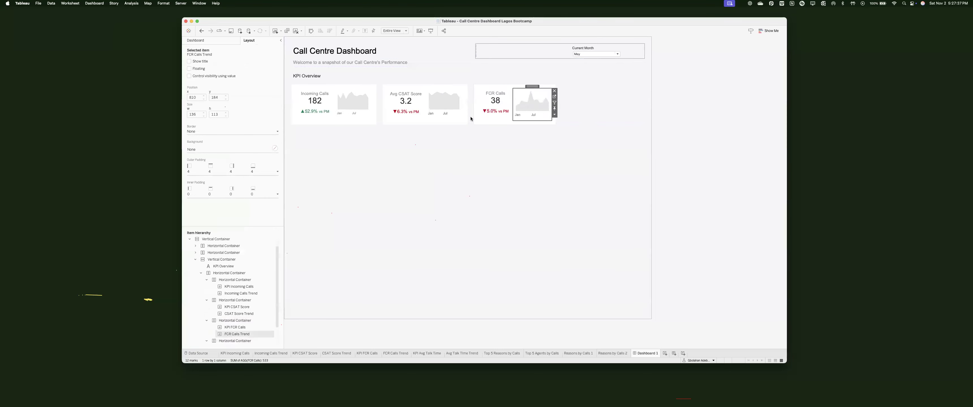
pyautogui.click(435, 91)
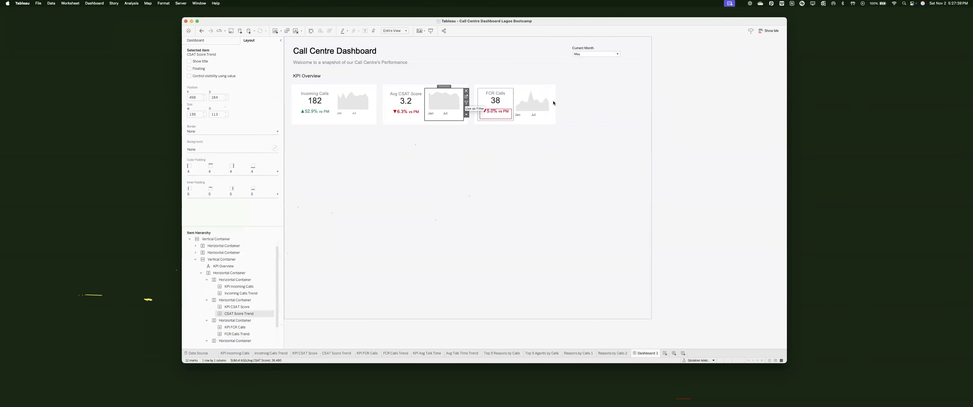
pyautogui.click(531, 102)
pyautogui.click(226, 192)
pyautogui.write('5')
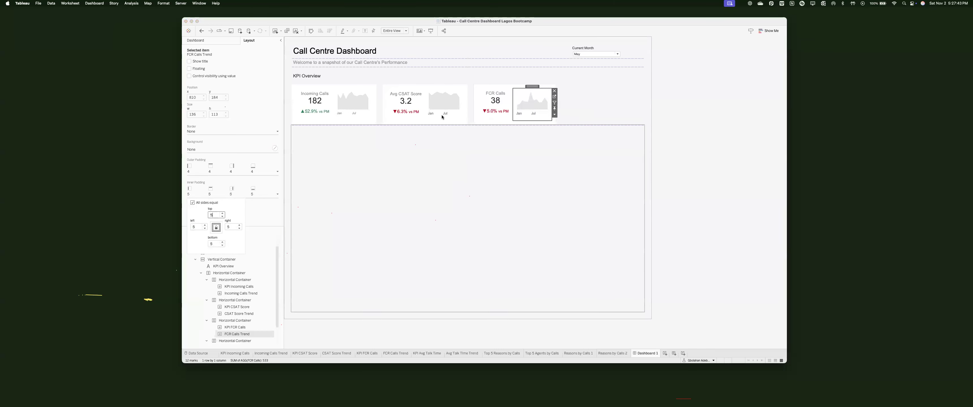
# Step: Format the CSAT Score sparkline's month axis labels to 8pt
pyautogui.click(449, 114)
pyautogui.rightClick(451, 116)
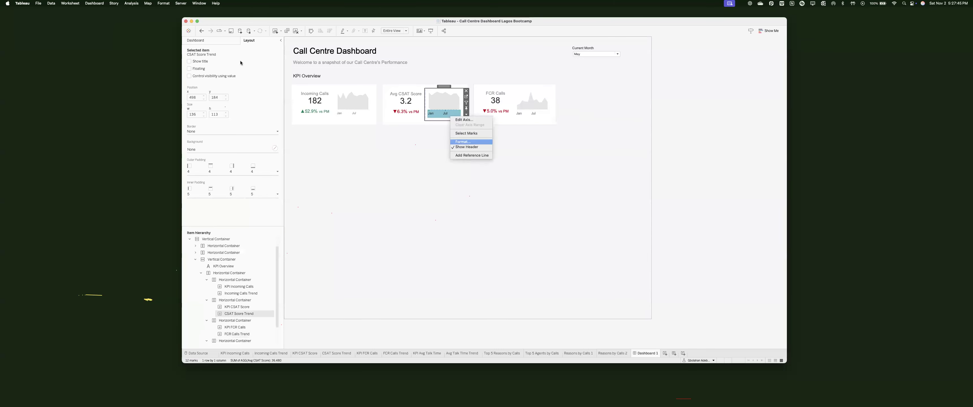
pyautogui.click(456, 142)
pyautogui.click(244, 77)
pyautogui.click(222, 96)
pyautogui.click(217, 101)
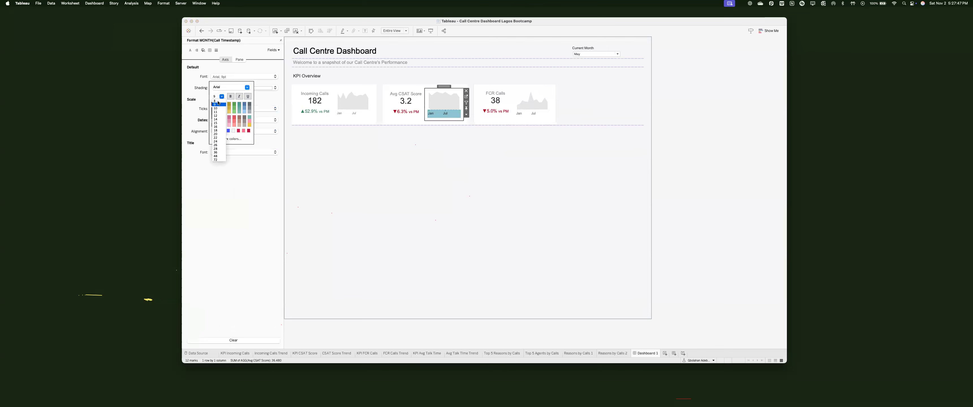
# Step: Format the FCR Calls sparkline's month axis labels to 8pt, after briefly trying size 10
pyautogui.click(534, 115)
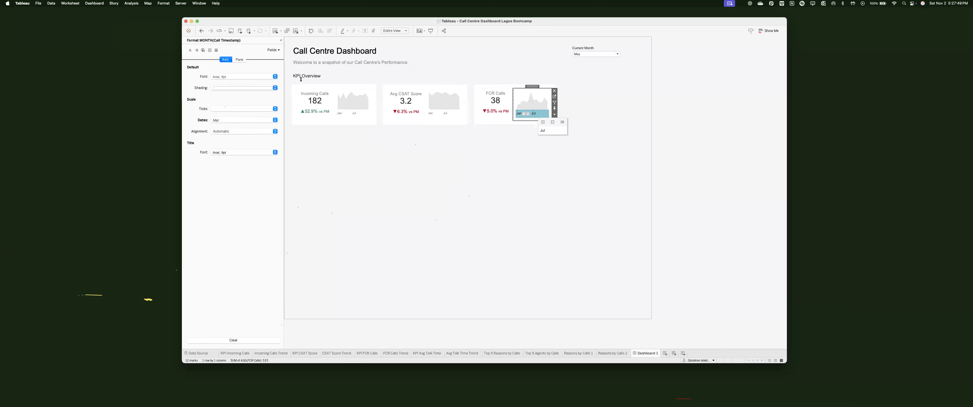
pyautogui.click(243, 76)
pyautogui.click(222, 96)
pyautogui.click(216, 108)
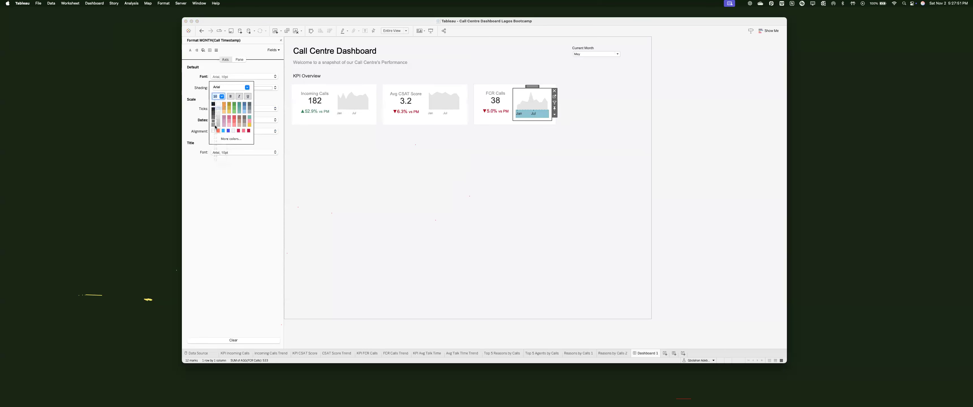
pyautogui.click(221, 97)
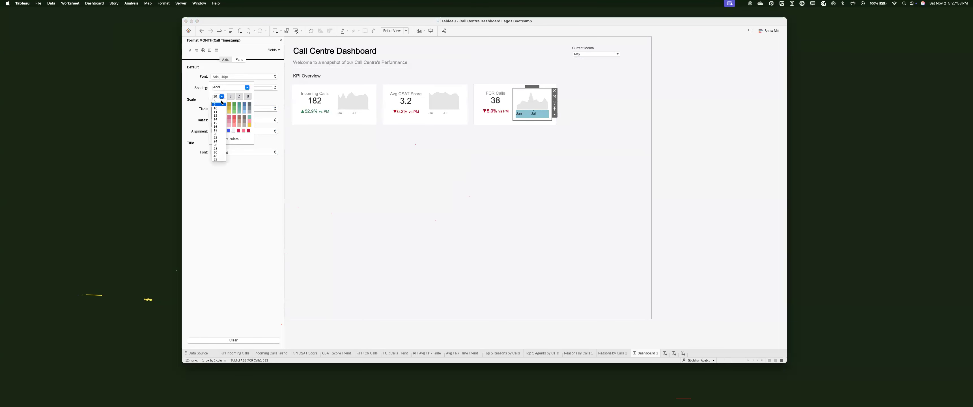
pyautogui.click(217, 102)
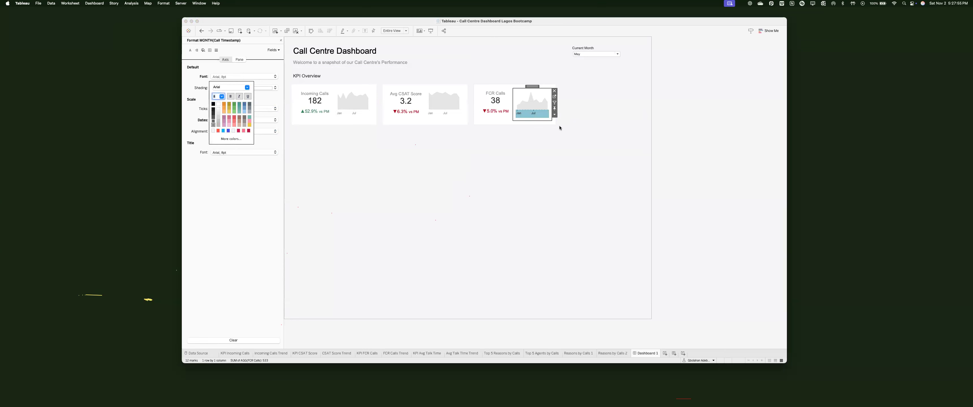
pyautogui.press('Escape')
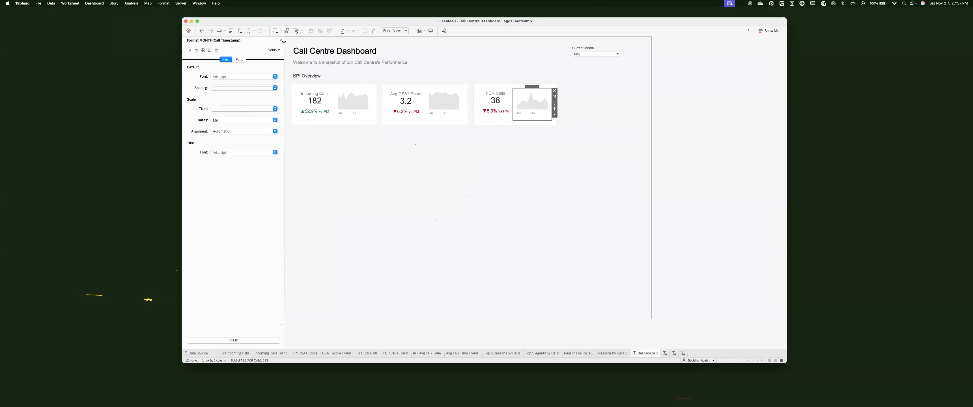
pyautogui.click(281, 40)
# Step: Check the CSAT and FCR tiles' padding, then select the blank space beside FCR Calls
pyautogui.click(415, 103)
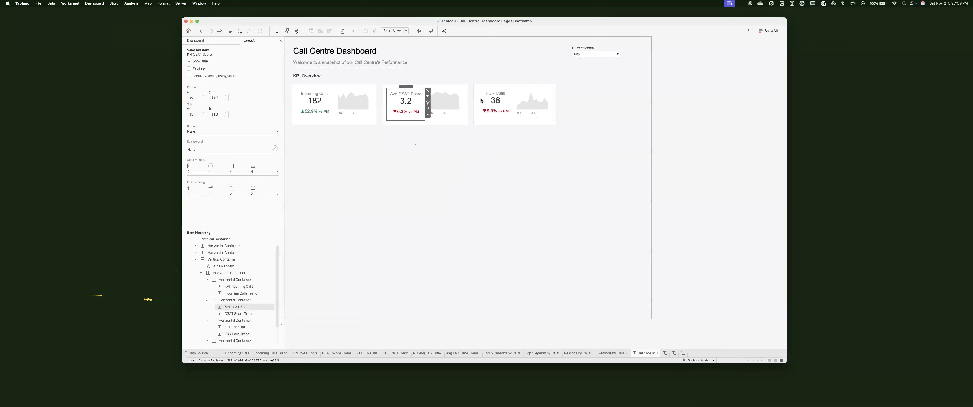
pyautogui.click(235, 327)
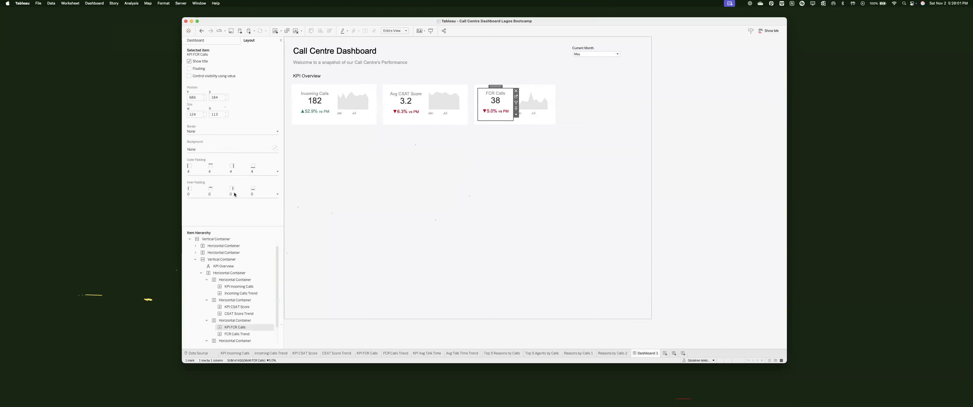
pyautogui.click(277, 194)
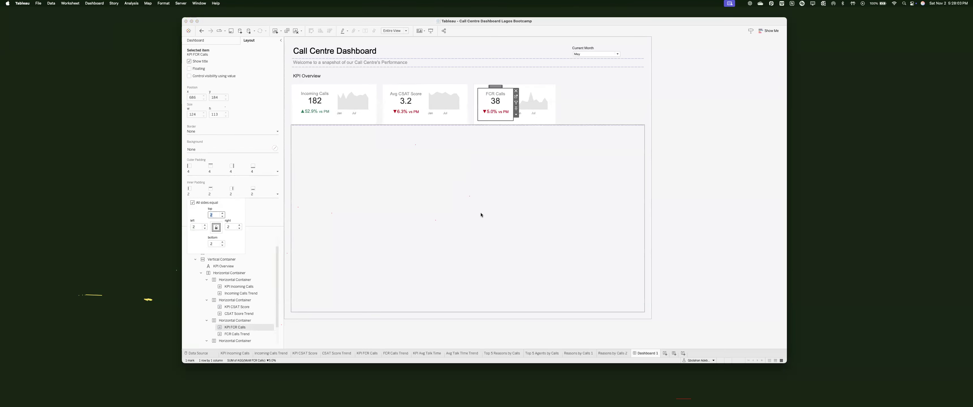
pyautogui.click(729, 172)
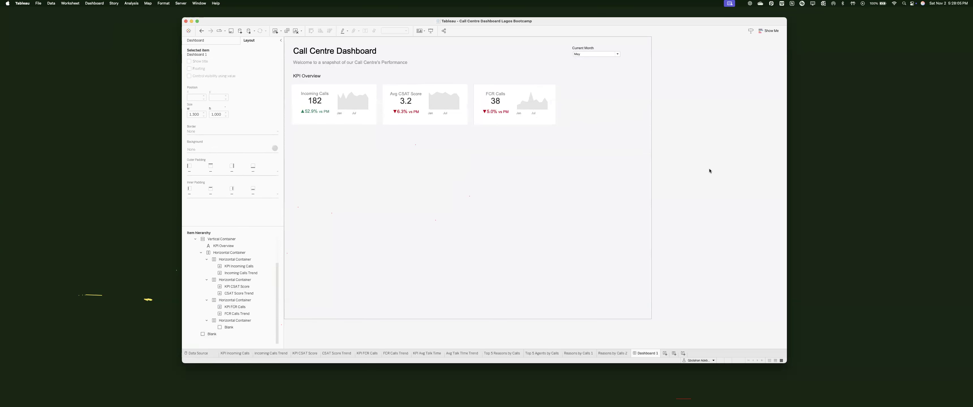
pyautogui.click(621, 95)
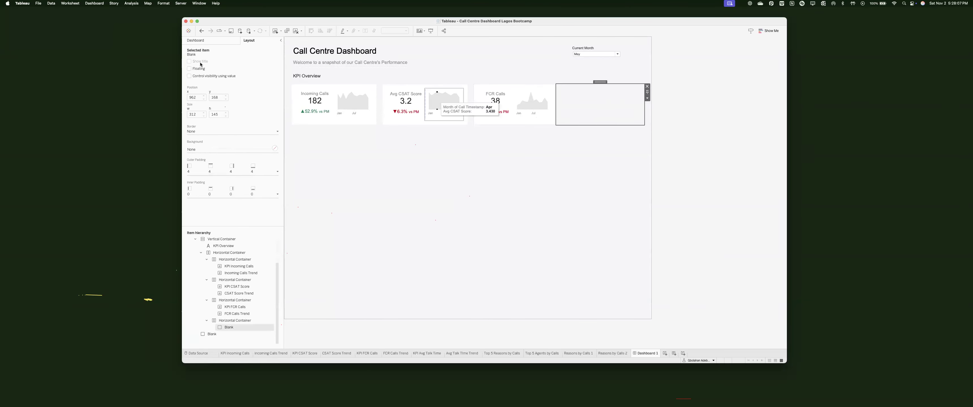
pyautogui.click(202, 41)
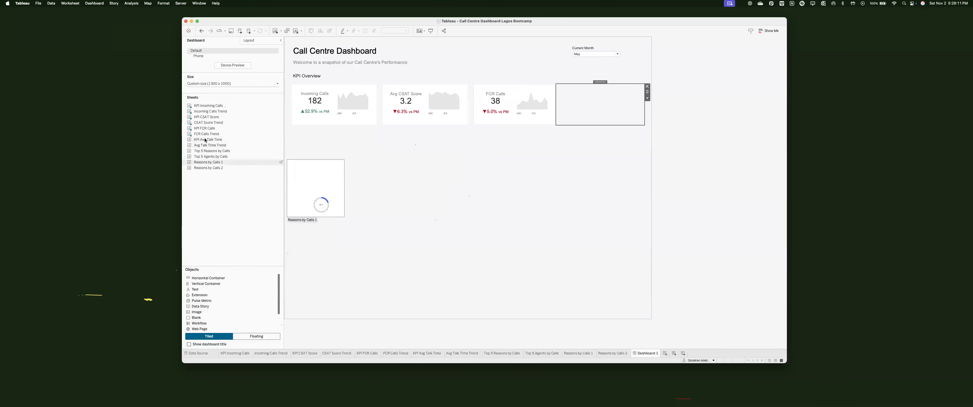
# Step: Add the KPI Avg Talk Time sheet to the KPI row with a white background and thin solid border
pyautogui.moveTo(207, 122); pyautogui.dragTo(204, 141)
pyautogui.moveTo(514, 114); pyautogui.dragTo(591, 109)
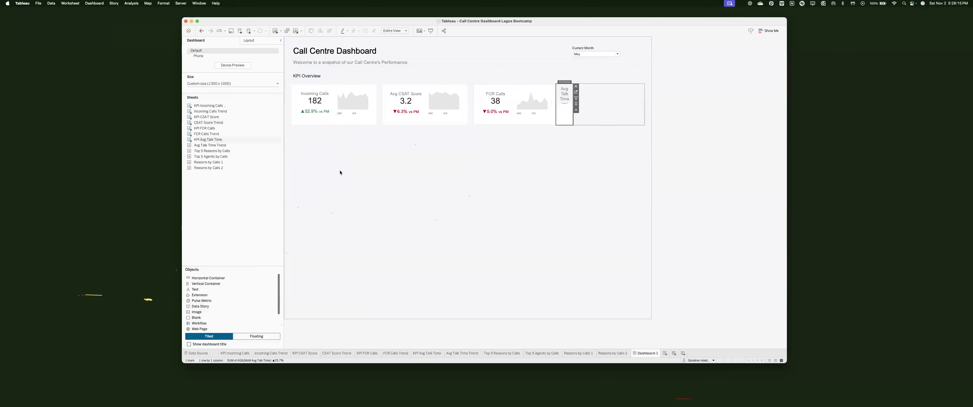
pyautogui.click(589, 102)
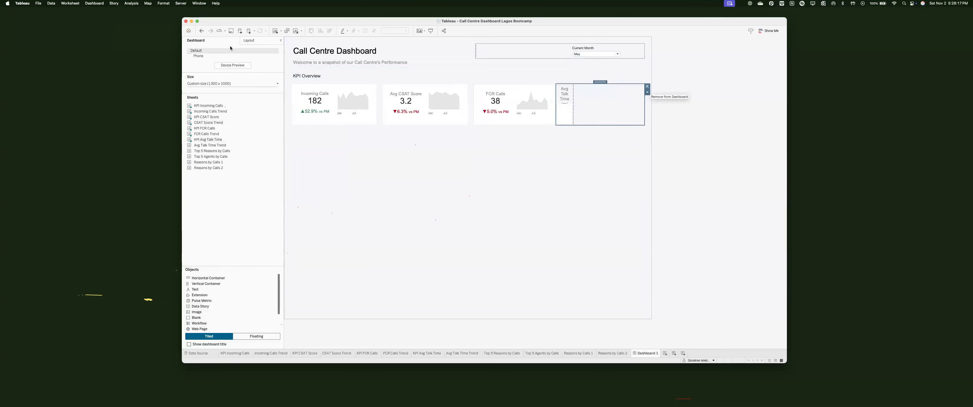
pyautogui.click(249, 40)
pyautogui.click(227, 149)
pyautogui.click(198, 160)
pyautogui.click(212, 131)
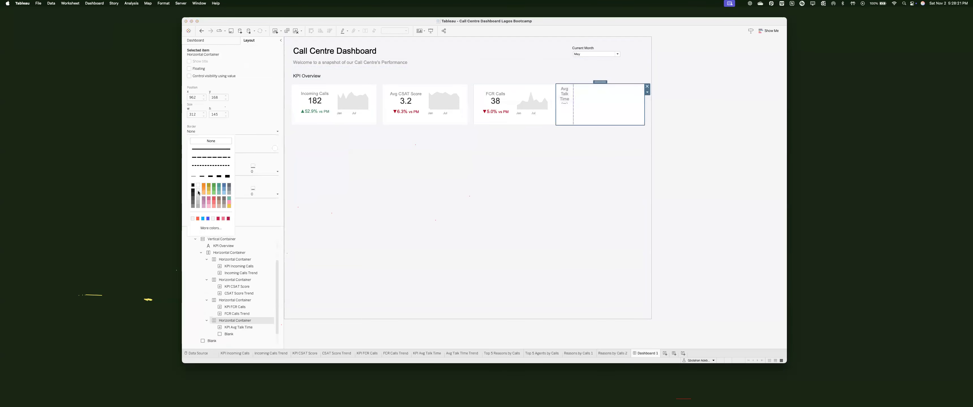
pyautogui.click(198, 192)
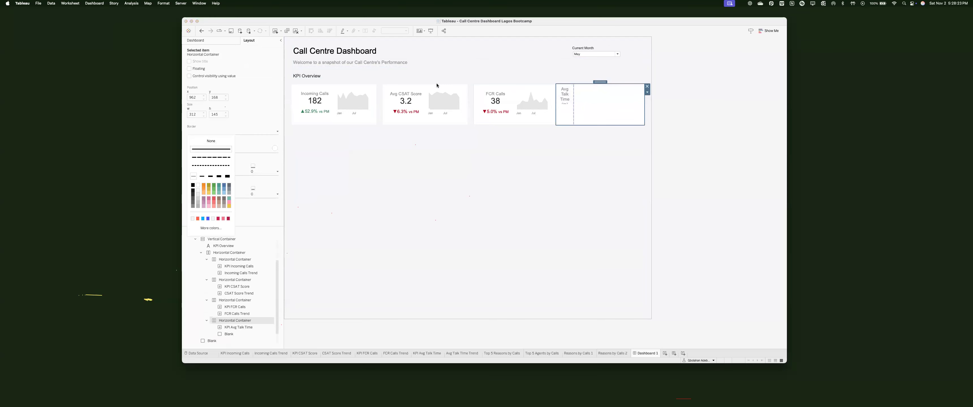
# Step: Give the Avg Talk Time container 20 px left outer padding, matching the FCR card's borders
pyautogui.click(491, 105)
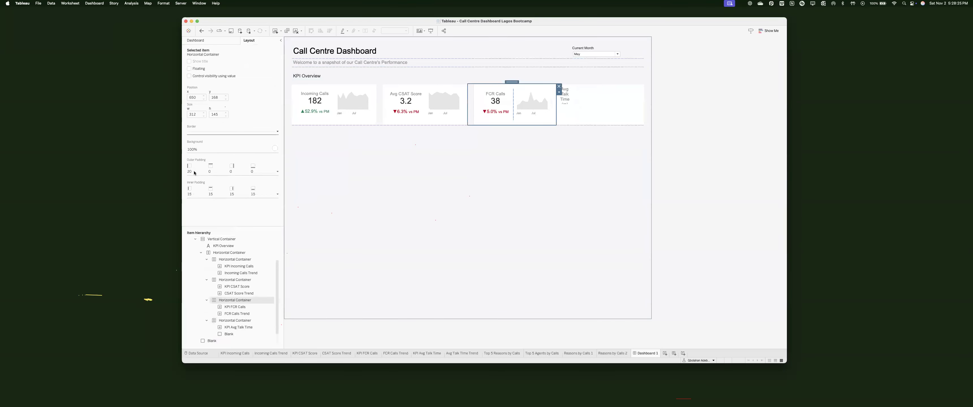
pyautogui.click(224, 132)
pyautogui.click(565, 96)
pyautogui.doubleClick(594, 85)
pyautogui.click(595, 85)
pyautogui.doubleClick(595, 86)
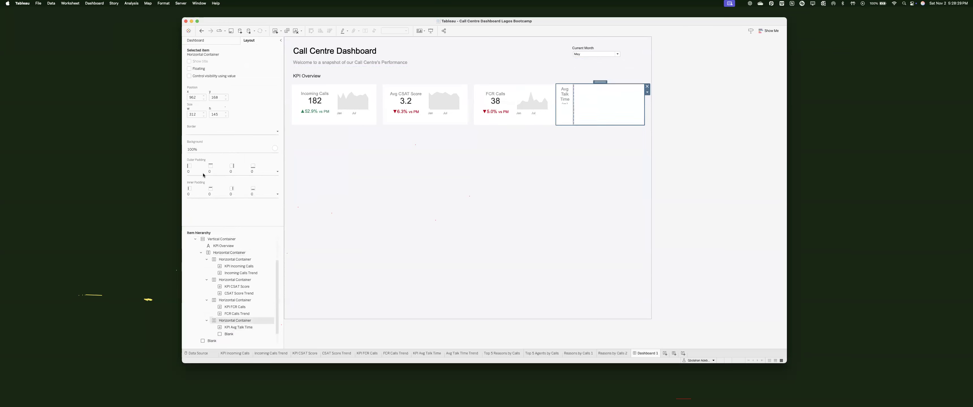
pyautogui.click(211, 171)
pyautogui.click(216, 205)
pyautogui.click(195, 204)
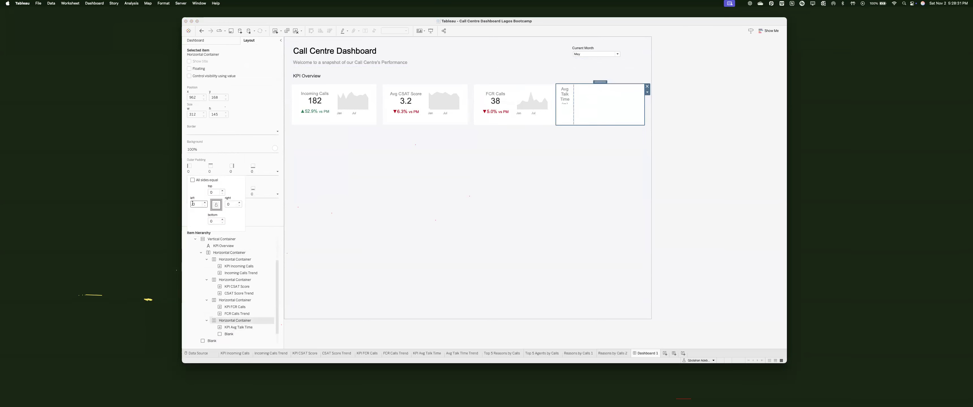
pyautogui.write('2')
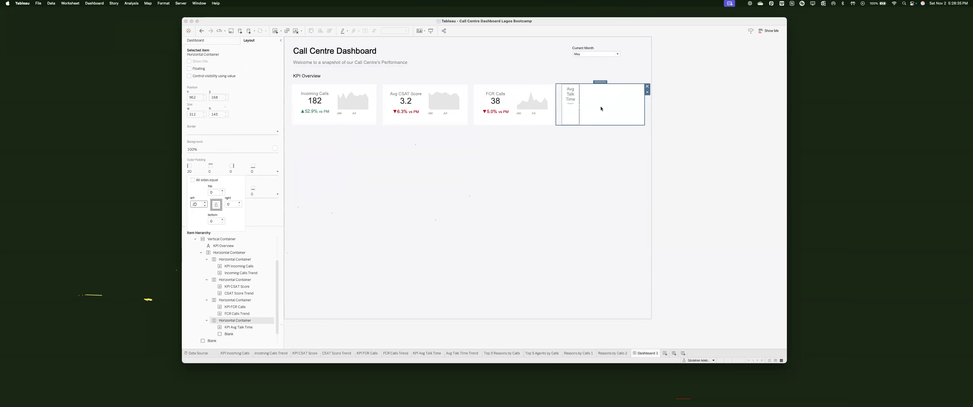
pyautogui.click(195, 40)
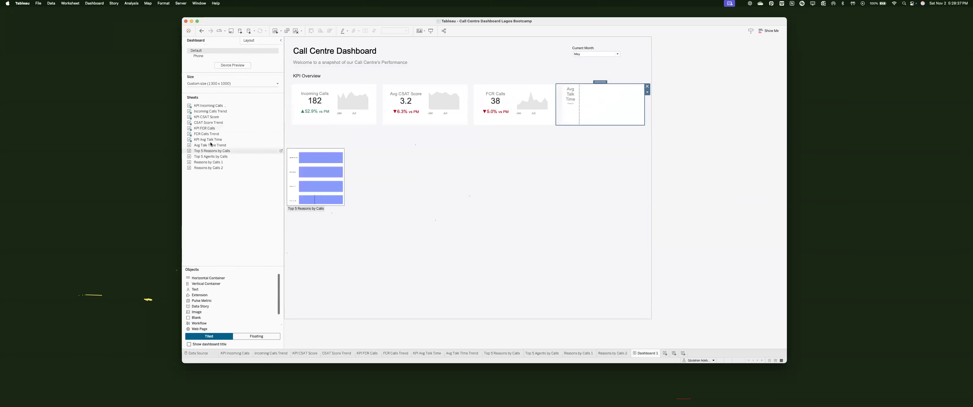
# Step: Place Avg Talk Time Trend in the fourth card, hiding its title and clearing the axis title
pyautogui.moveTo(217, 145); pyautogui.dragTo(627, 110)
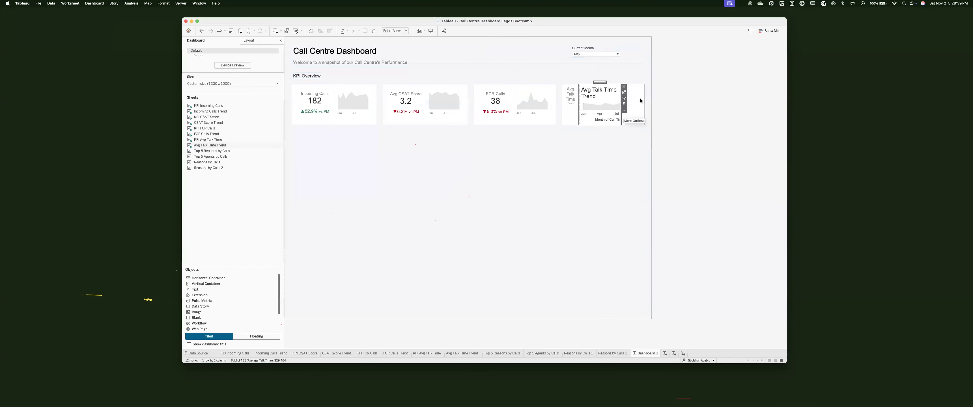
pyautogui.rightClick(619, 91)
pyautogui.click(628, 104)
pyautogui.doubleClick(612, 114)
pyautogui.tripleClick(505, 245)
pyautogui.press('BackSpace')
pyautogui.click(543, 104)
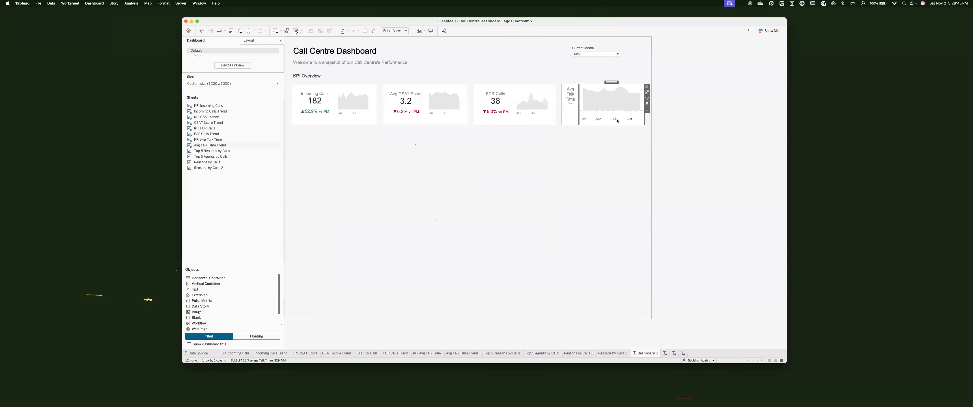
# Step: Format the Avg Talk Time sparkline's month axis labels to 8 point
pyautogui.rightClick(616, 119)
pyautogui.press('Return')
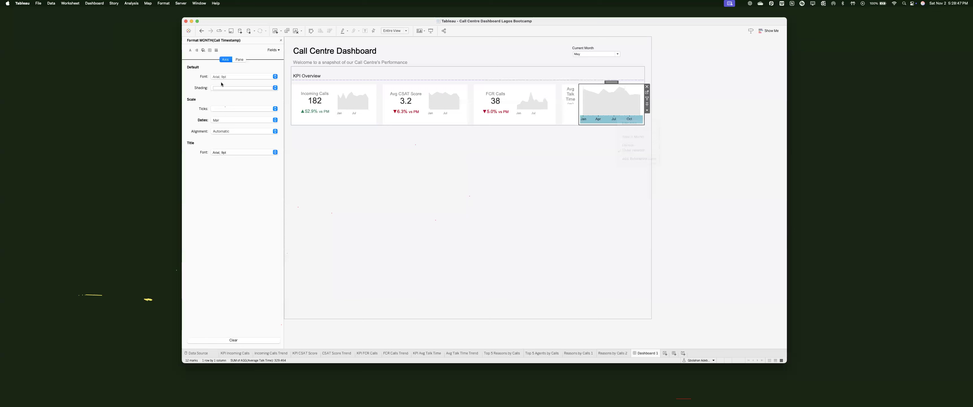
pyautogui.click(243, 76)
pyautogui.click(222, 97)
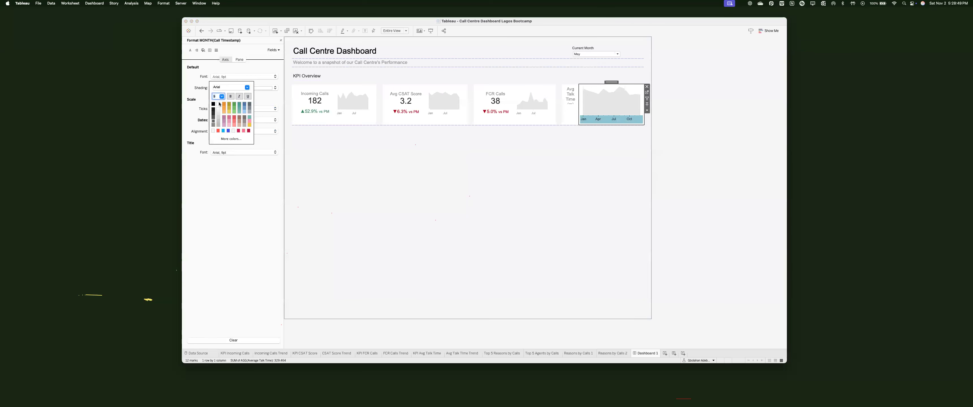
pyautogui.click(216, 101)
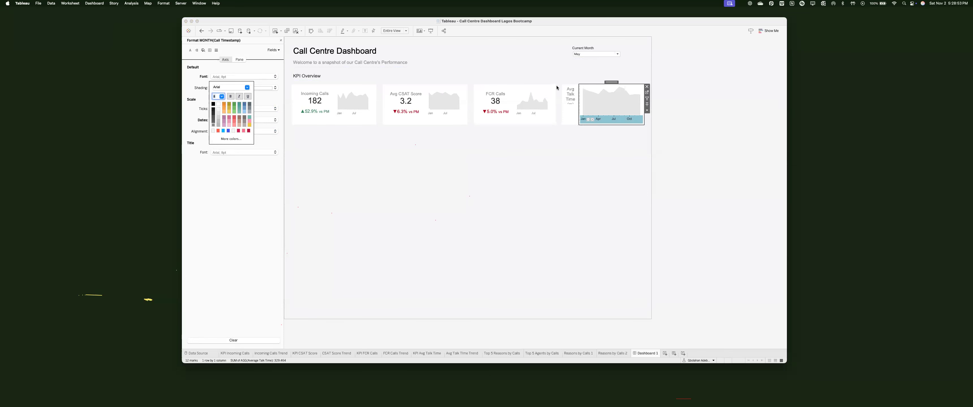
pyautogui.click(533, 102)
pyautogui.click(281, 40)
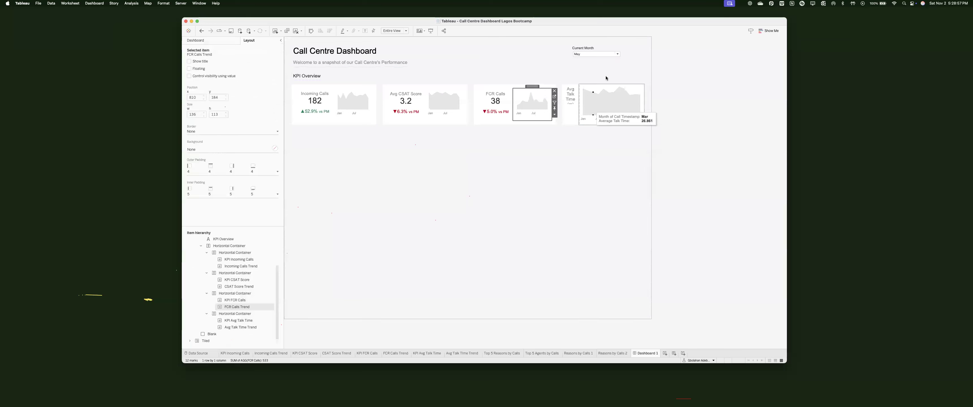
# Step: Set the Avg Talk Time Trend sparkline's width to 136 pixels
pyautogui.click(638, 113)
pyautogui.click(647, 111)
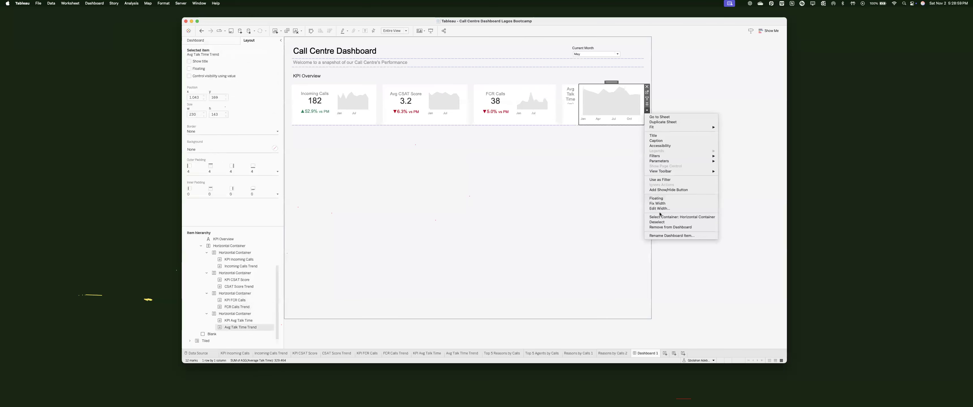
pyautogui.click(660, 210)
pyautogui.write('13')
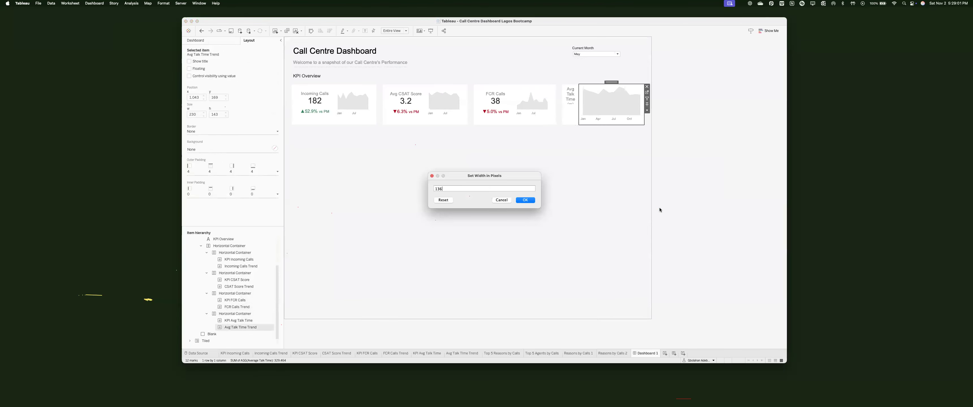
pyautogui.write('6')
pyautogui.press('Return')
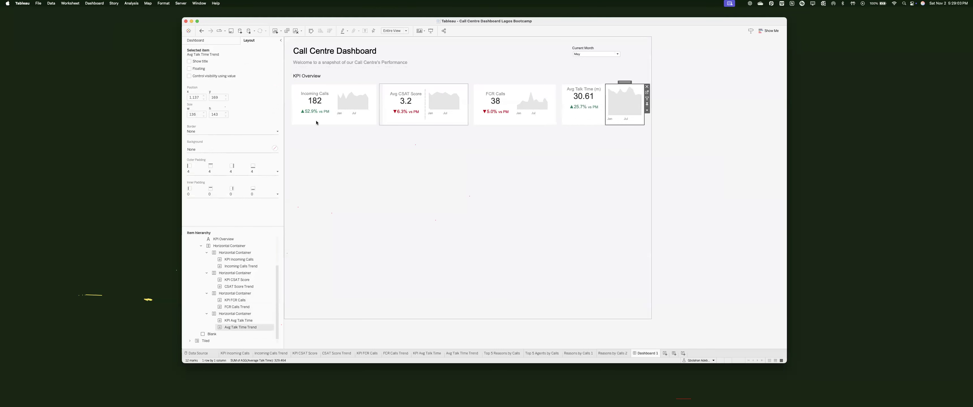
pyautogui.click(230, 195)
pyautogui.click(218, 214)
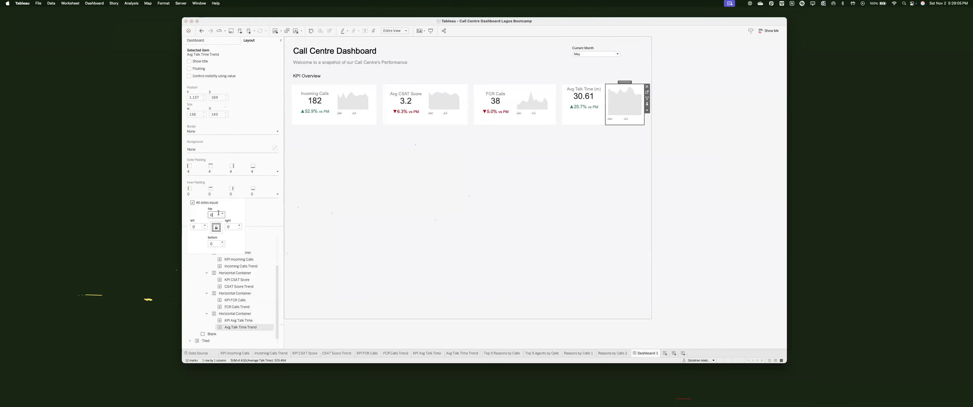
# Step: Give the Avg Talk Time card container 15 inner padding on all sides, comparing with FCR Calls
pyautogui.click(583, 113)
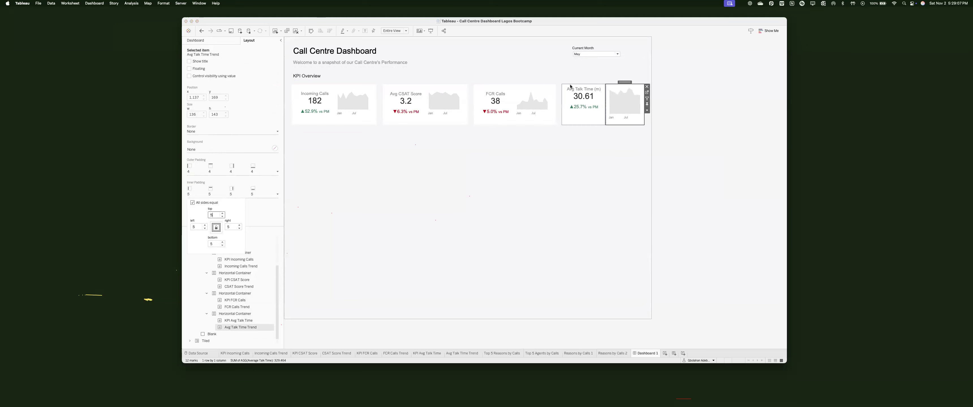
pyautogui.click(235, 314)
pyautogui.click(231, 194)
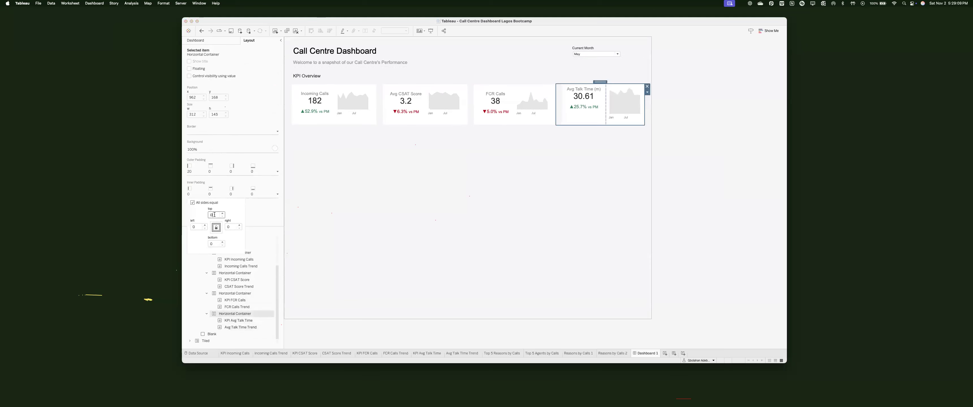
pyautogui.write('15')
pyautogui.press('Return')
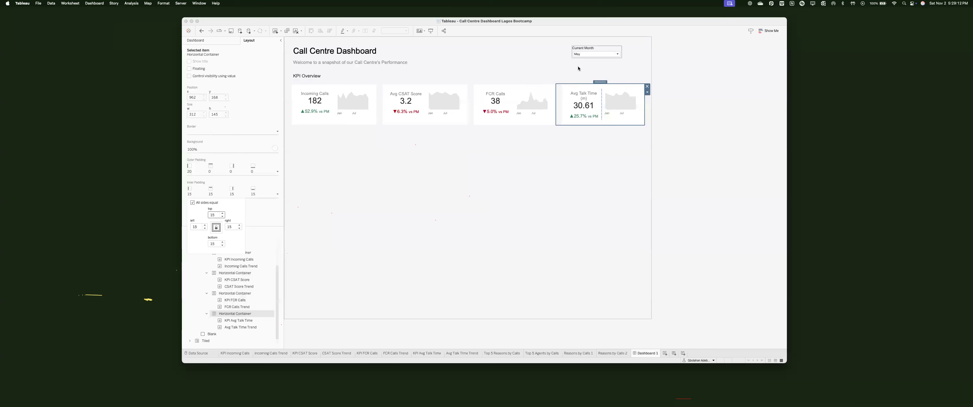
pyautogui.click(637, 116)
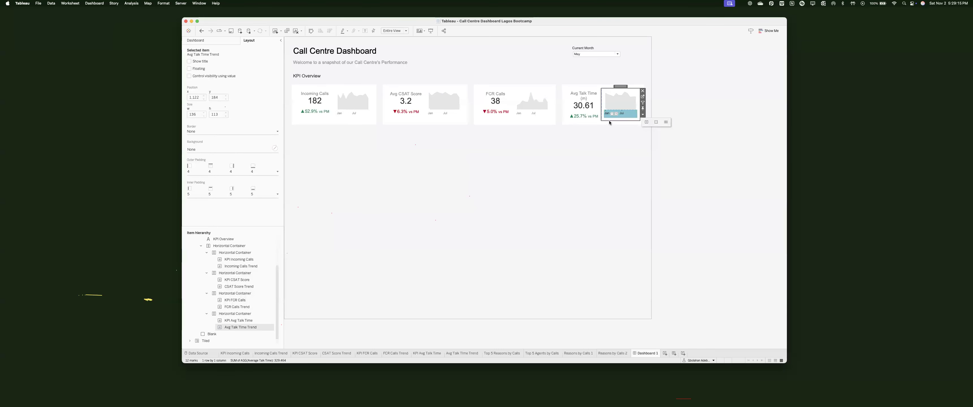
pyautogui.click(529, 87)
pyautogui.click(563, 99)
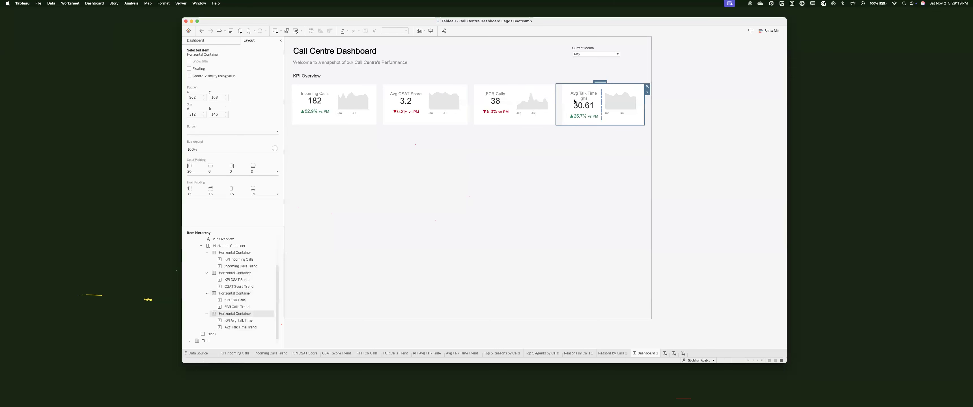
pyautogui.click(555, 151)
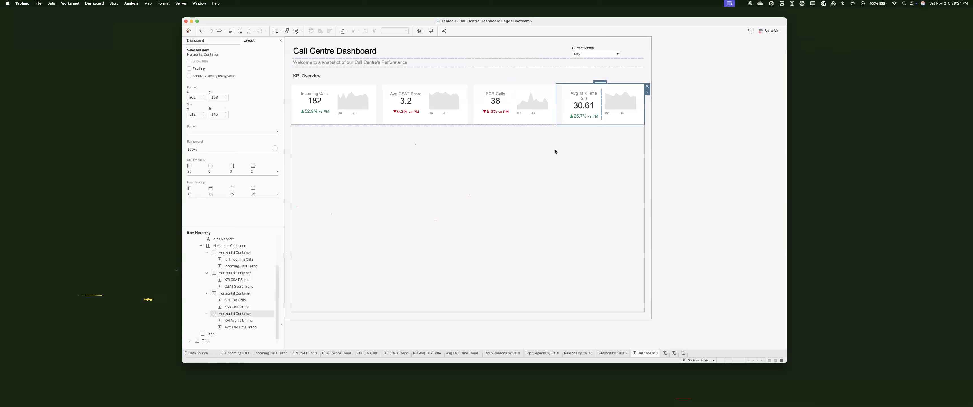
pyautogui.click(573, 99)
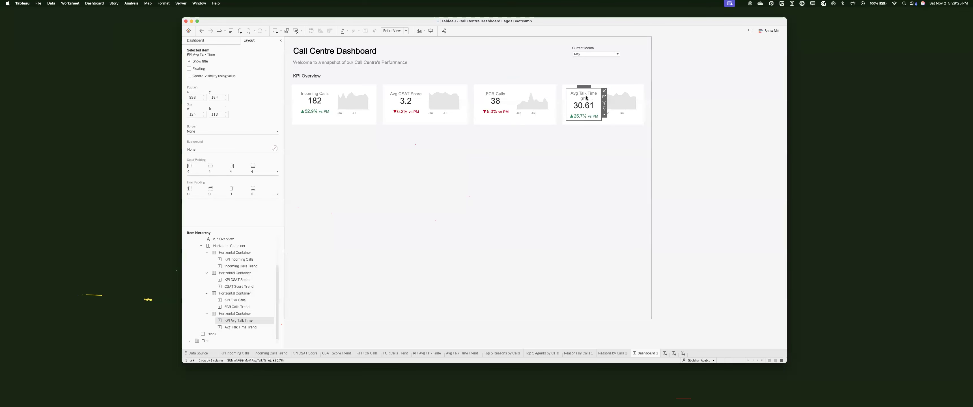
# Step: Edit the KPI Avg Talk Time title's first line to read 'Avg Talk T' and apply it
pyautogui.doubleClick(581, 102)
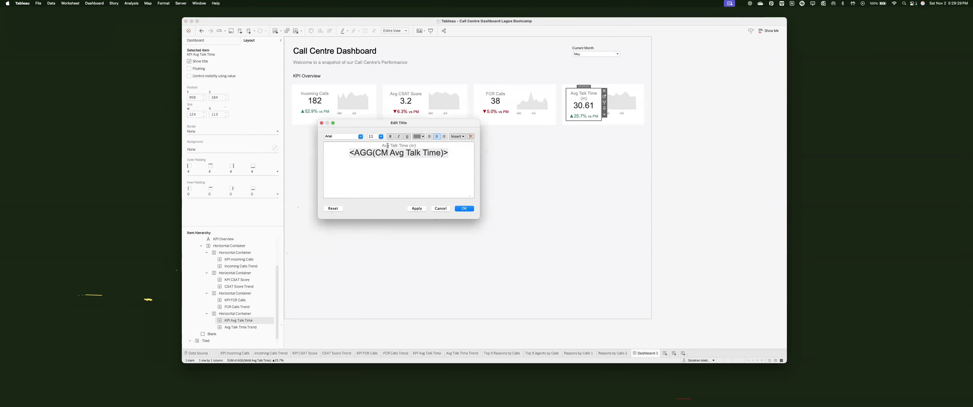
pyautogui.moveTo(389, 145); pyautogui.dragTo(379, 145)
pyautogui.click(404, 145)
pyautogui.doubleClick(407, 146)
pyautogui.press('BackSpace')
pyautogui.write('Time')
pyautogui.press('BackSpace')
pyautogui.press('BackSpace')
pyautogui.press('BackSpace')
pyautogui.press('BackSpace')
pyautogui.press('BackSpace')
pyautogui.press('BackSpace')
pyautogui.write('T')
pyautogui.click(416, 208)
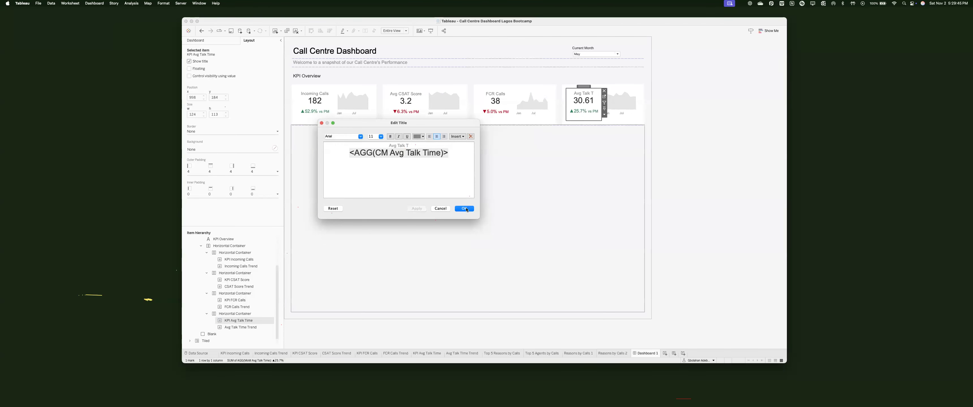
pyautogui.click(586, 190)
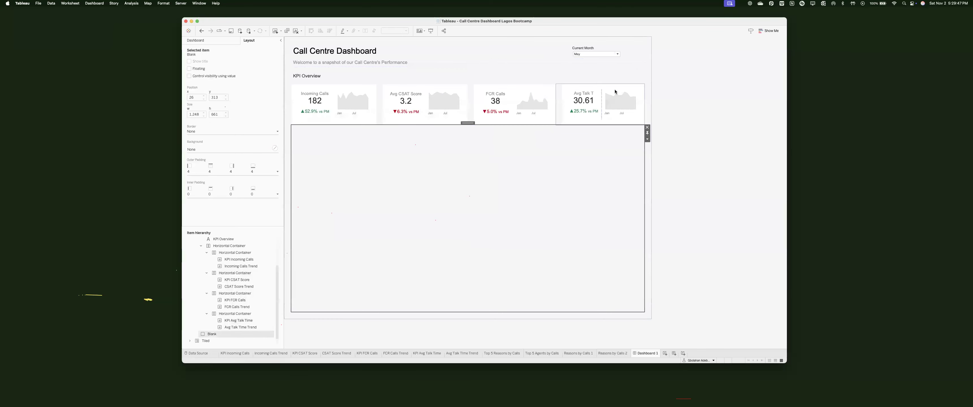
# Step: Review the Avg Talk Time tile's padding and sparkline, then deselect everything on the dashboard
pyautogui.click(583, 99)
pyautogui.click(223, 193)
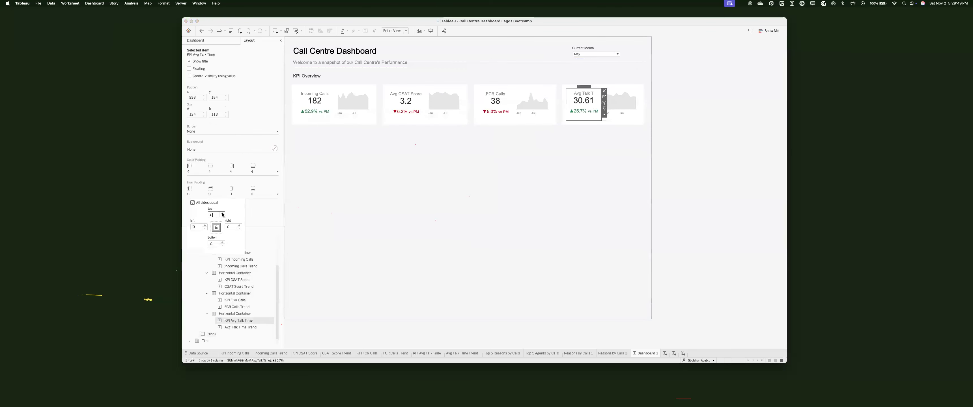
pyautogui.click(588, 154)
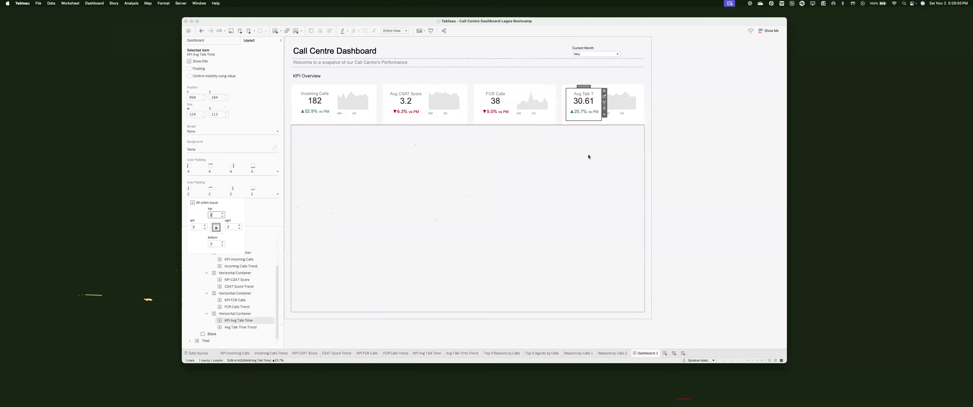
pyautogui.click(632, 91)
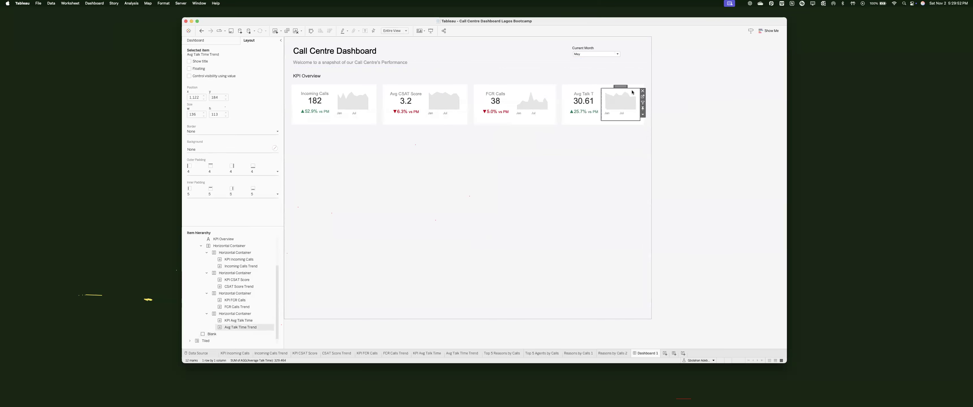
pyautogui.click(569, 155)
pyautogui.click(655, 209)
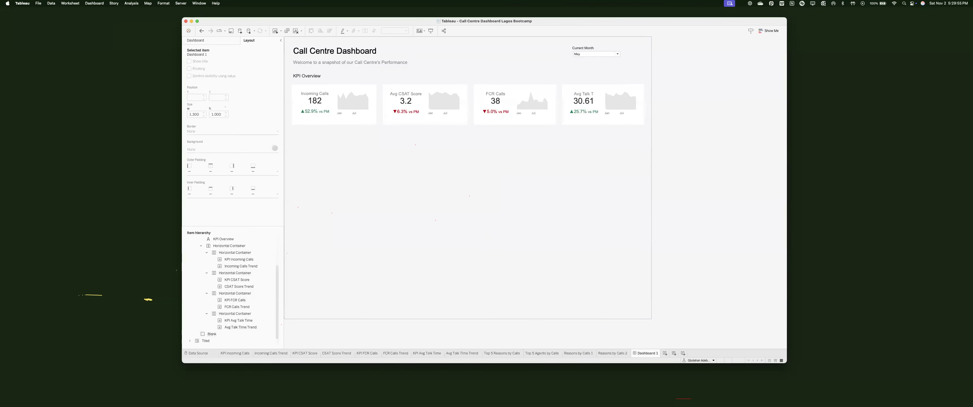
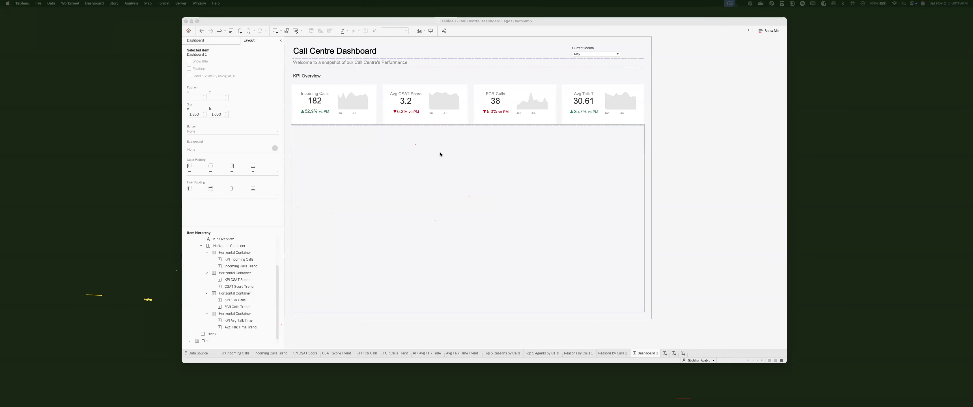
# Step: Change the fourth KPI card's title from 'Avg Talk Time' to 'Avg T Time'
pyautogui.doubleClick(578, 100)
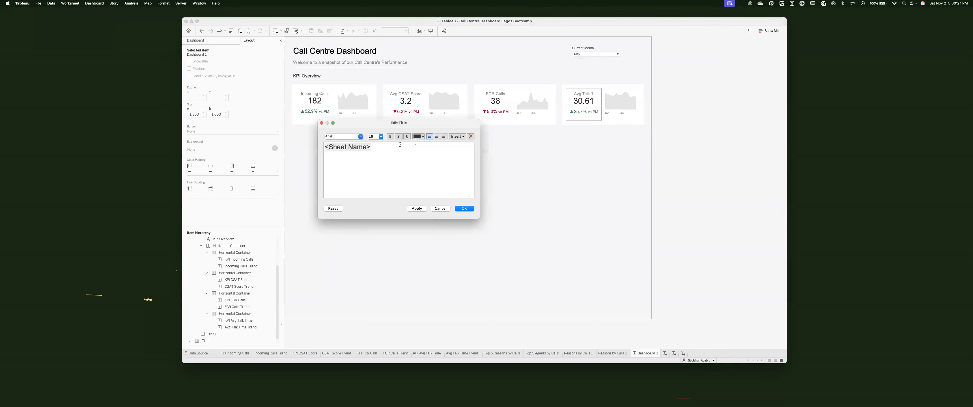
pyautogui.click(441, 208)
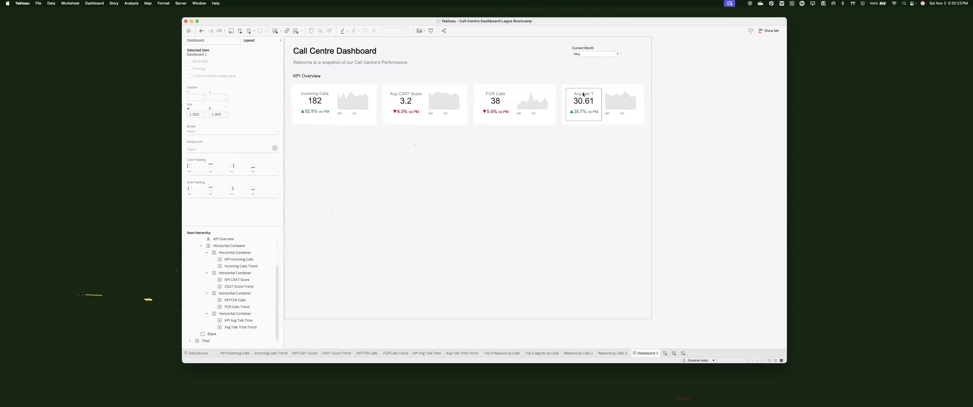
pyautogui.doubleClick(400, 145)
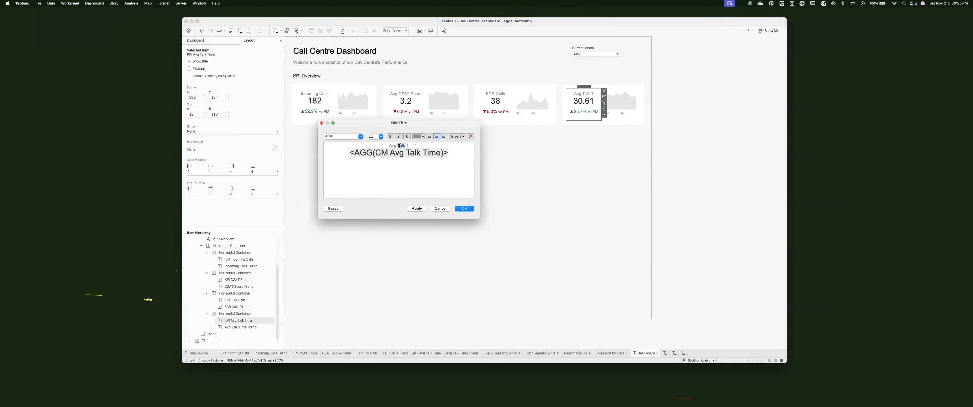
pyautogui.write('T')
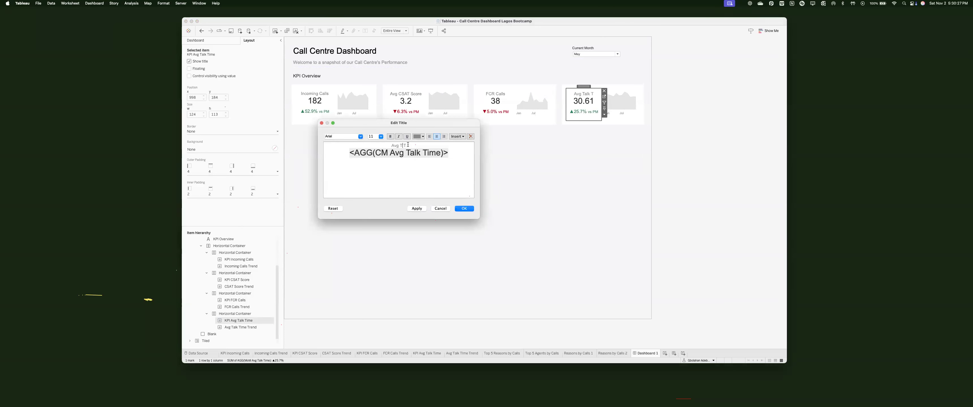
pyautogui.write('ime')
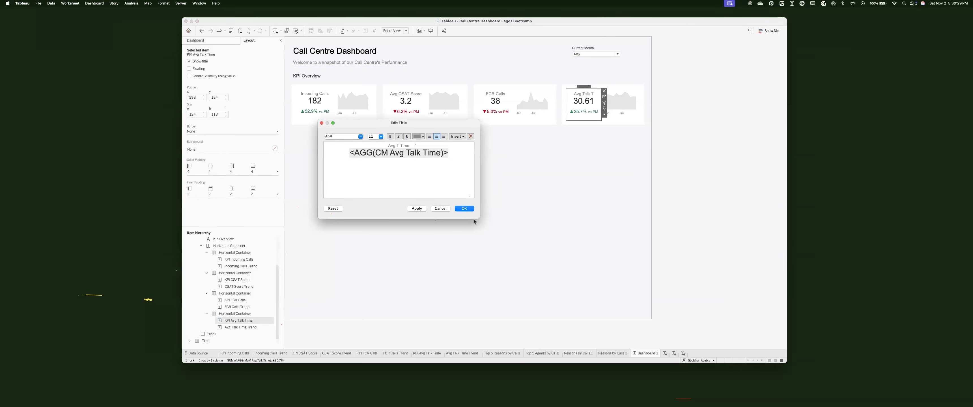
pyautogui.click(470, 210)
# Step: Deselect the blank placeholder below the KPI row and switch to the Excalidraw sketch
pyautogui.click(532, 211)
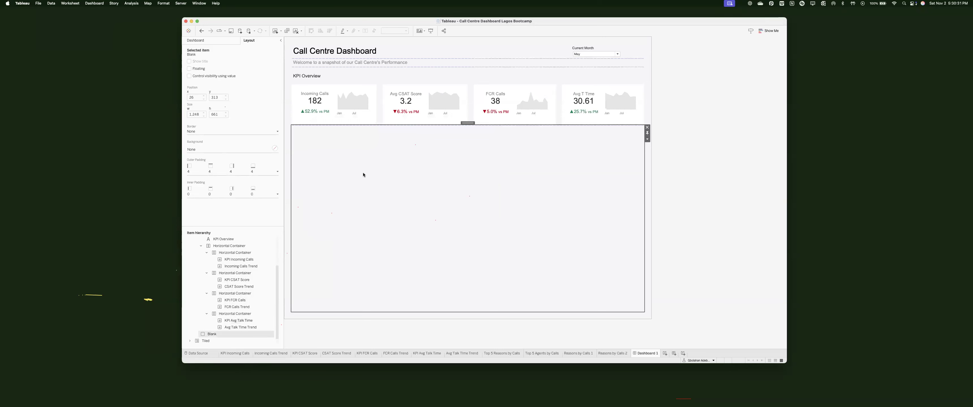
pyautogui.click(195, 41)
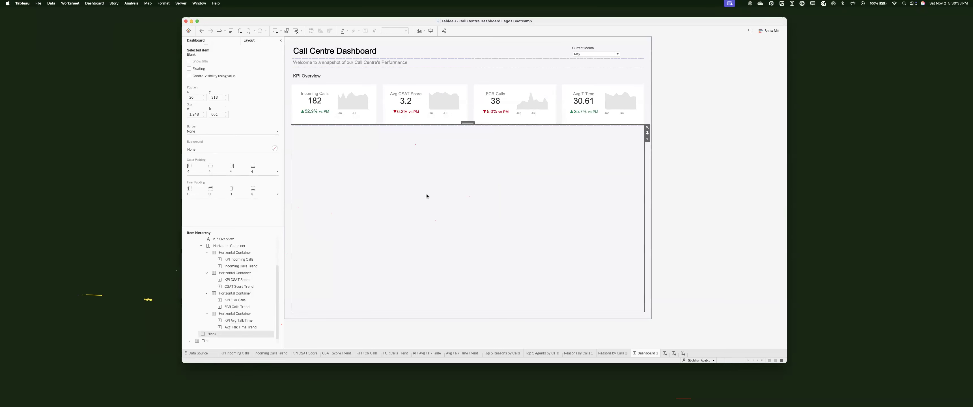
pyautogui.click(695, 224)
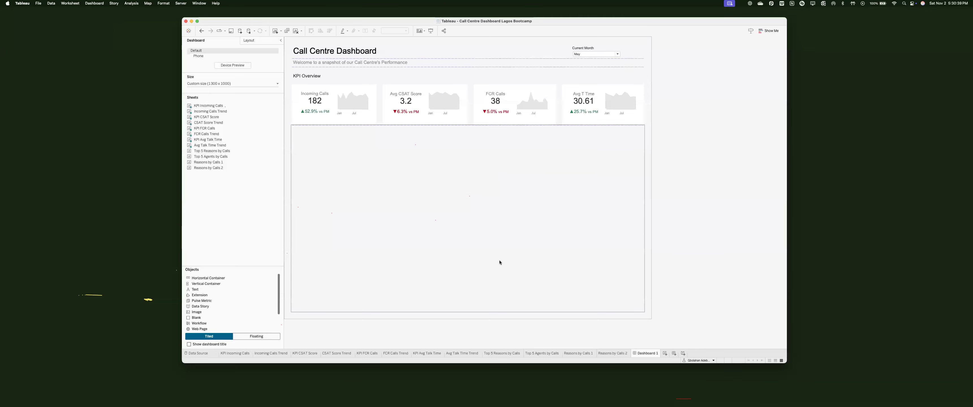
pyautogui.hotkey('ctrl', 'Right')
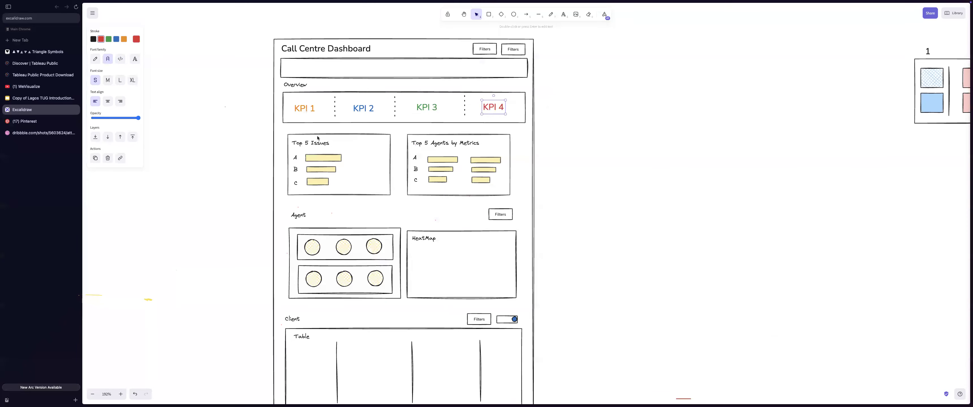
# Step: Check the sketch's Top 5 Issues and Top 5 Agents by Metrics boxes, then return to Tableau
pyautogui.click(391, 159)
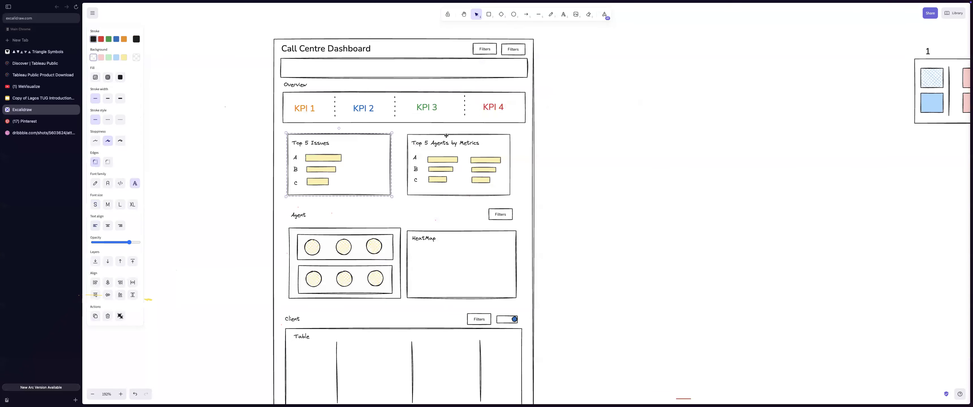
pyautogui.press('Tab')
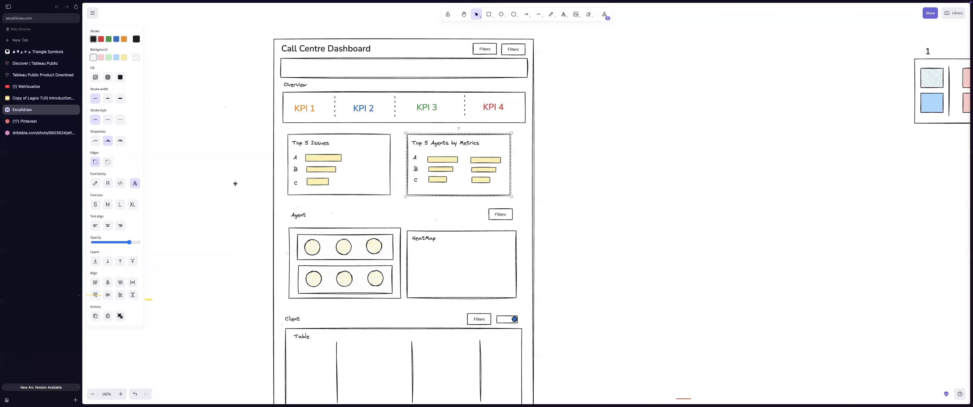
pyautogui.press('super+Tab')
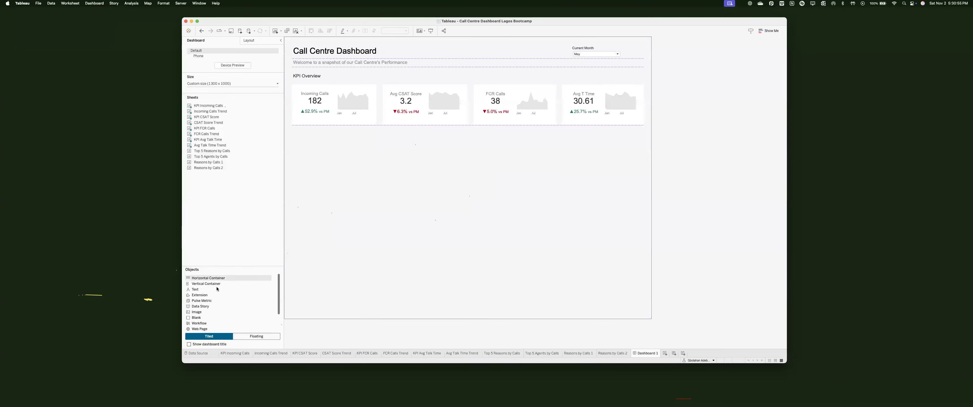
# Step: Add a taller horizontal row container below the KPI cards and begin editing its top padding
pyautogui.moveTo(217, 284); pyautogui.dragTo(312, 216)
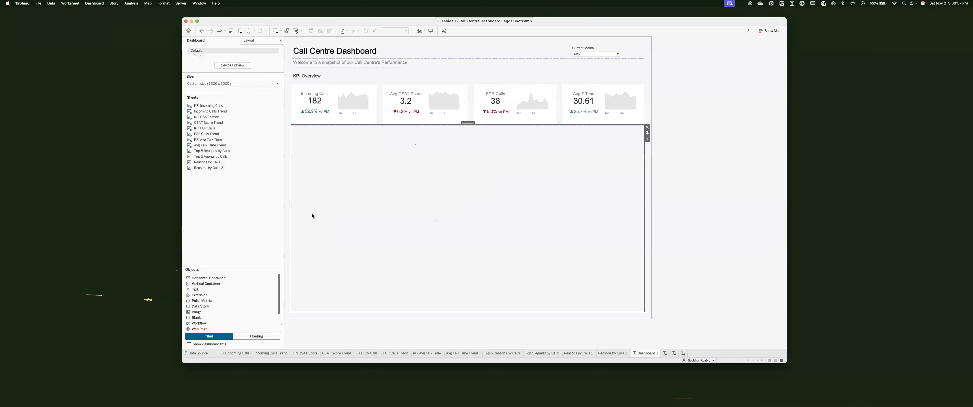
pyautogui.moveTo(221, 278); pyautogui.dragTo(389, 170)
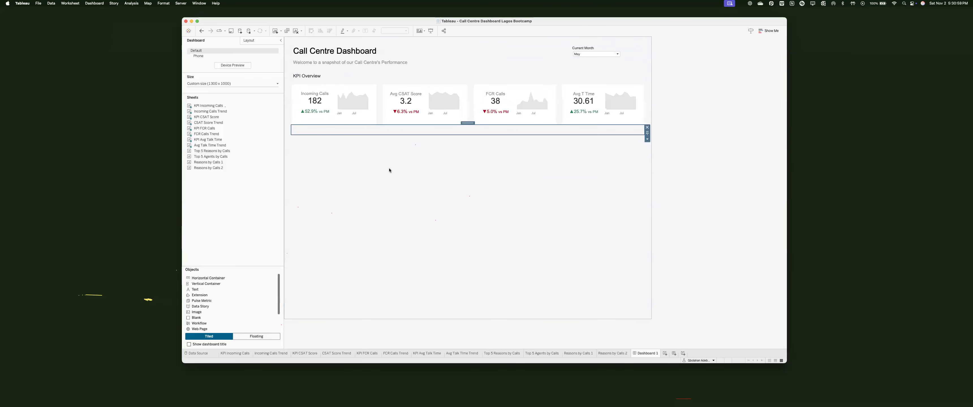
pyautogui.moveTo(418, 135); pyautogui.dragTo(428, 180)
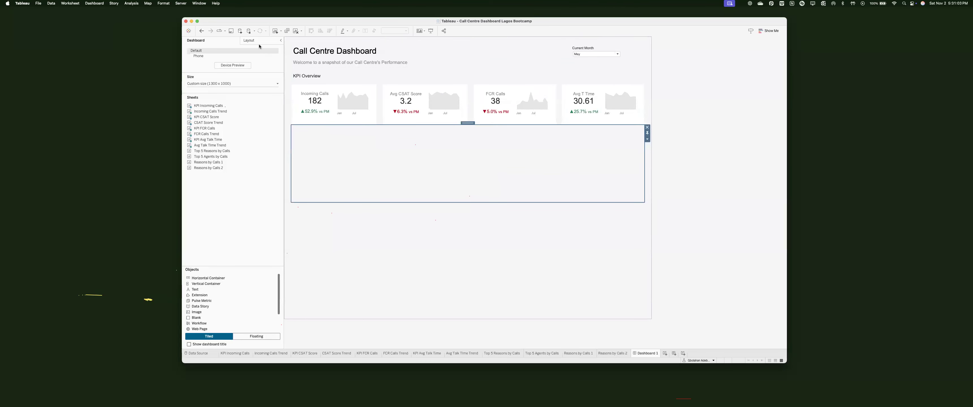
pyautogui.click(249, 40)
pyautogui.click(219, 169)
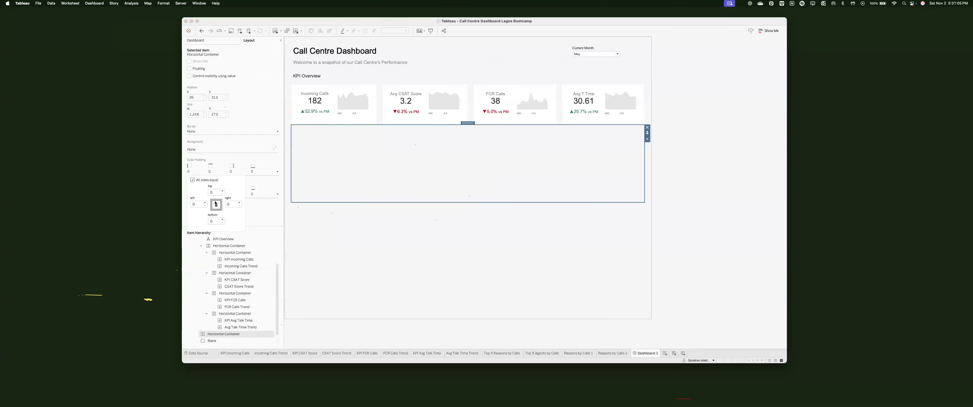
pyautogui.doubleClick(211, 193)
pyautogui.write('2')
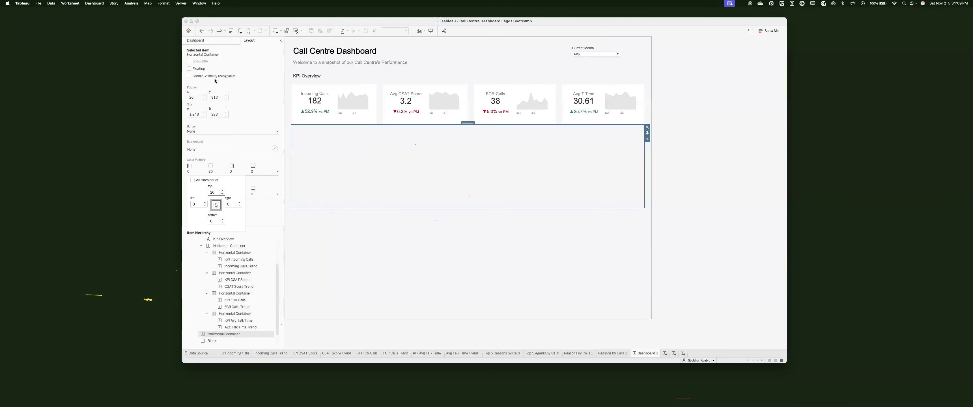
pyautogui.click(195, 41)
# Step: Add another horizontal container below the KPIs and raise its top outer padding to 26
pyautogui.moveTo(216, 281); pyautogui.dragTo(377, 182)
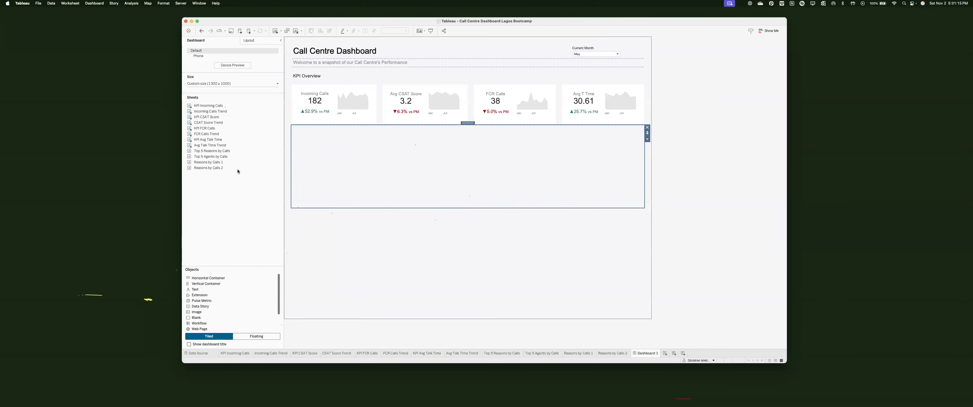
pyautogui.click(249, 40)
pyautogui.click(211, 168)
pyautogui.click(222, 191)
pyautogui.click(223, 191)
pyautogui.click(223, 191)
pyautogui.click(223, 191)
pyautogui.click(223, 191)
pyautogui.click(222, 191)
pyautogui.click(393, 157)
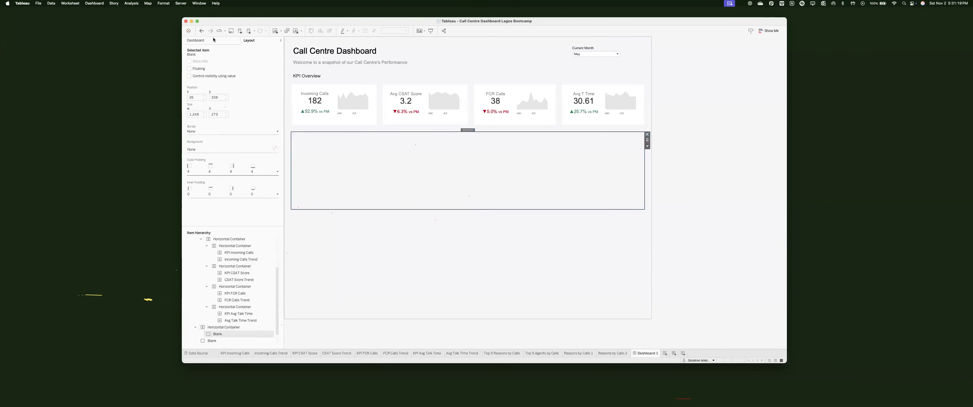
pyautogui.click(195, 40)
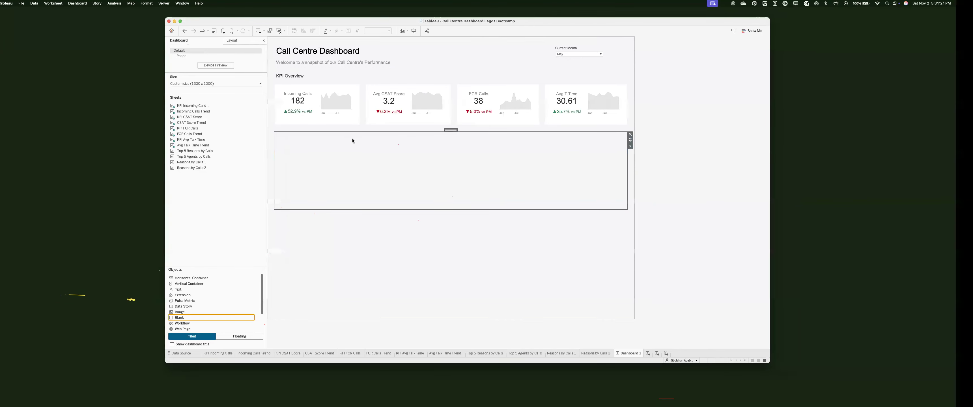
pyautogui.press('super+Tab')
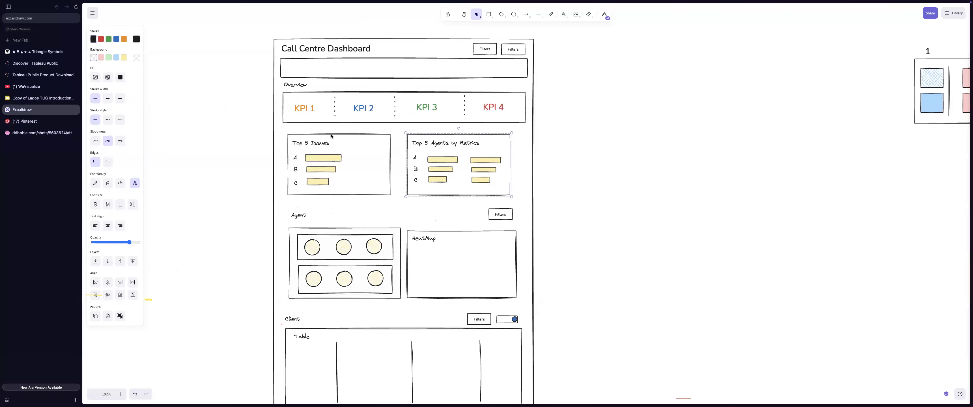
# Step: Compare against the wireframe's Top 5 Issues box, then return to the Tableau dashboard
pyautogui.click(330, 135)
pyautogui.press('super+Tab')
pyautogui.moveTo(219, 151)
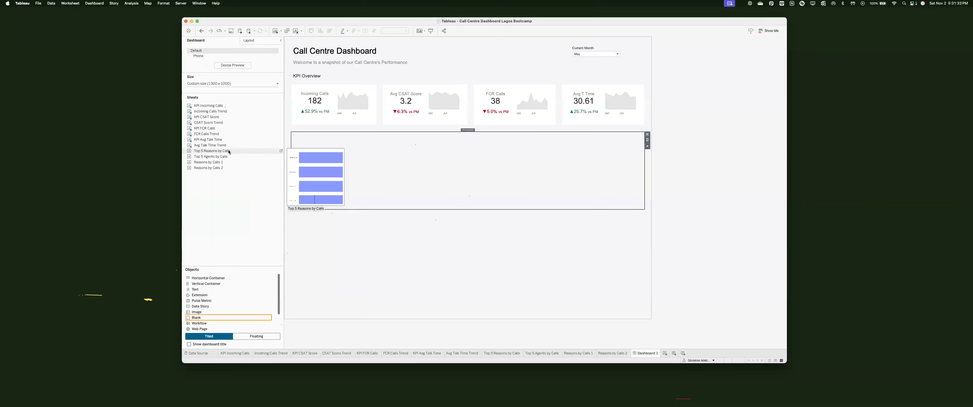
# Step: Place Top 5 Reasons by Calls and Top 5 Agents by Calls side by side, narrowing the reasons chart
pyautogui.moveTo(229, 150); pyautogui.dragTo(304, 164)
pyautogui.moveTo(406, 160); pyautogui.dragTo(404, 155)
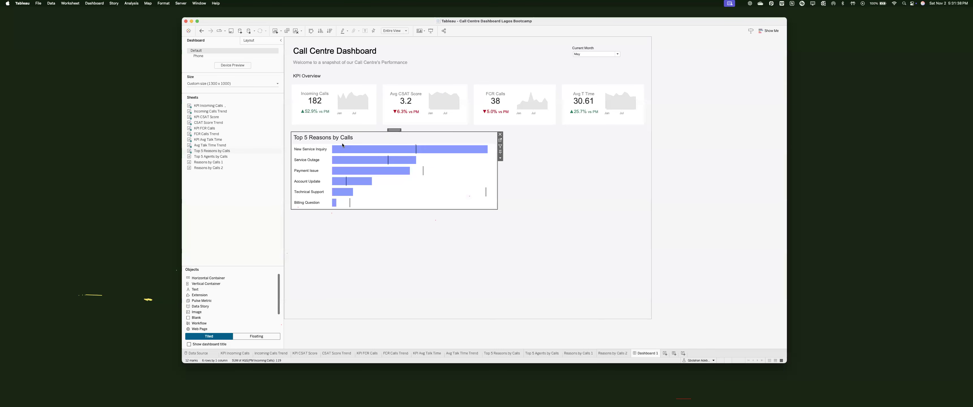
pyautogui.moveTo(251, 158); pyautogui.dragTo(631, 176)
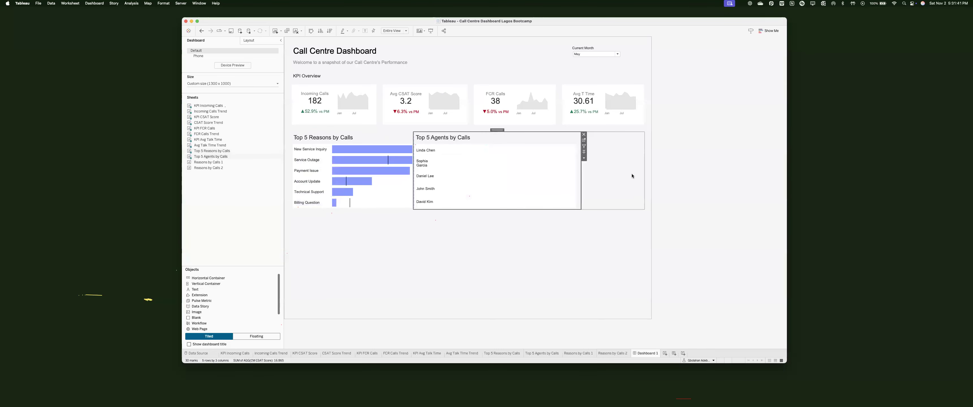
pyautogui.click(631, 175)
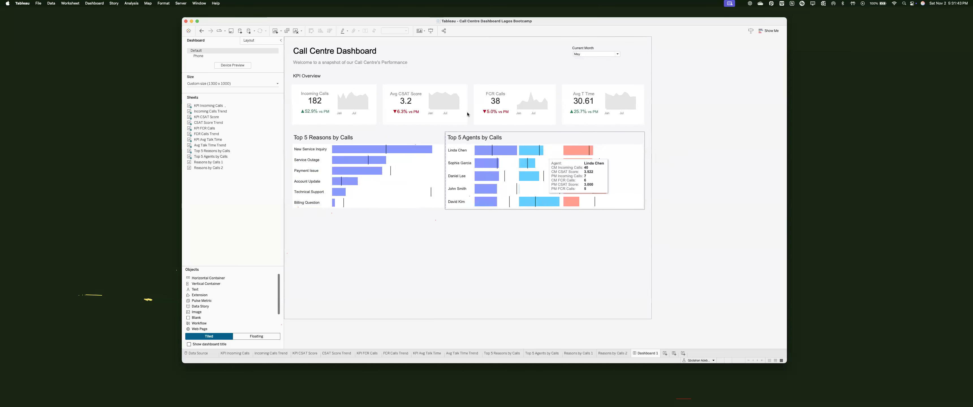
pyautogui.click(373, 197)
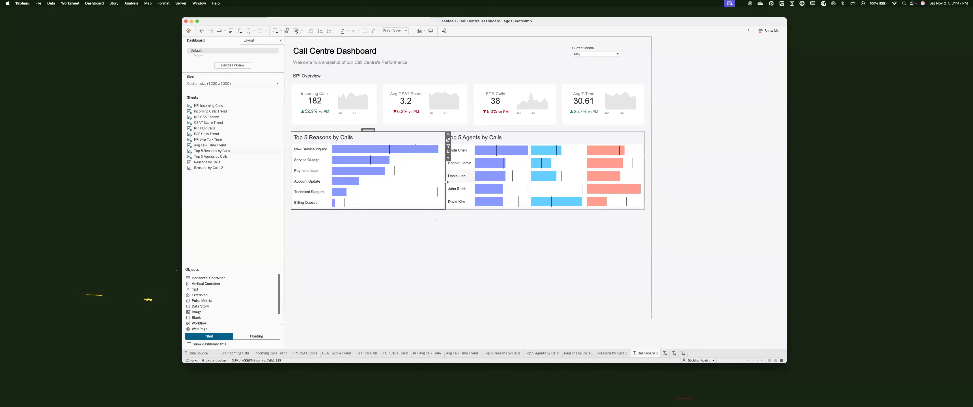
pyautogui.moveTo(444, 176); pyautogui.dragTo(418, 175)
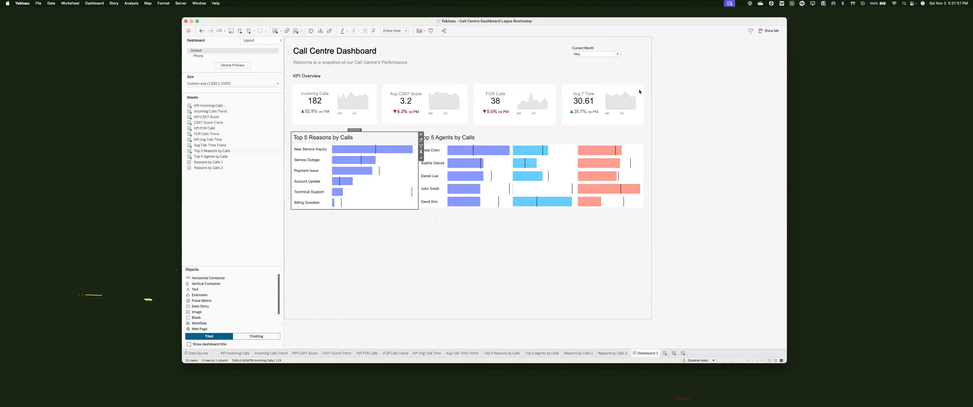
# Step: Give Top 5 Reasons by Calls a white background, solid border, and inner padding 15 on all sides
pyautogui.click(248, 40)
pyautogui.click(211, 149)
pyautogui.click(198, 168)
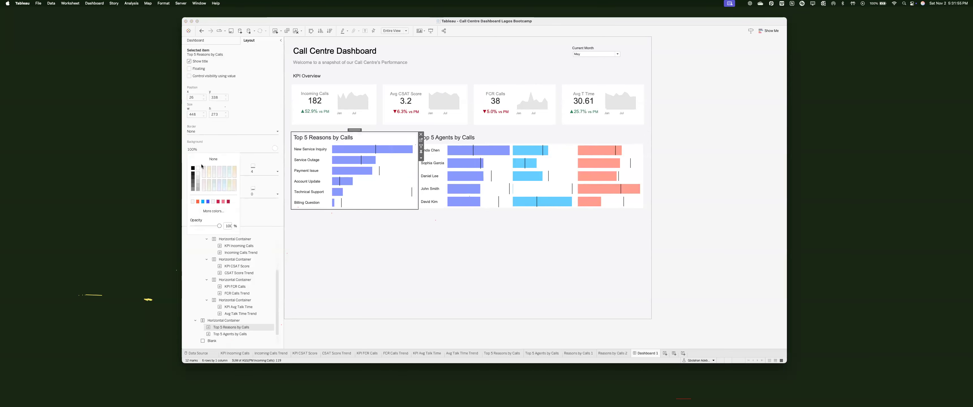
pyautogui.click(211, 131)
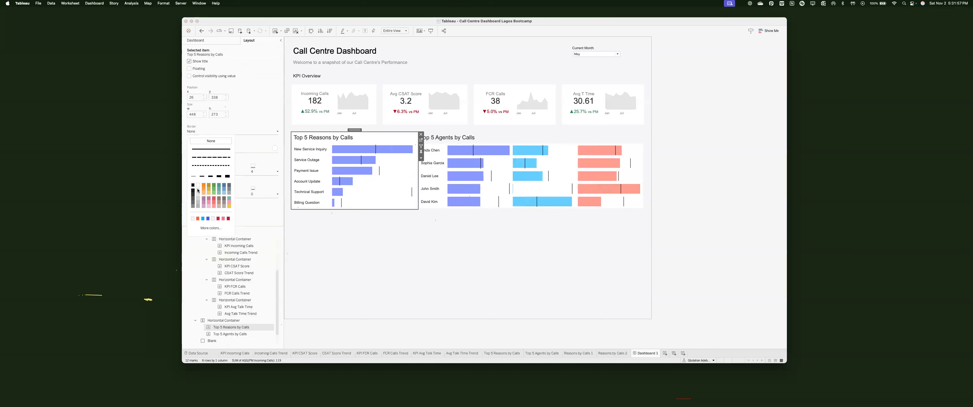
pyautogui.click(211, 150)
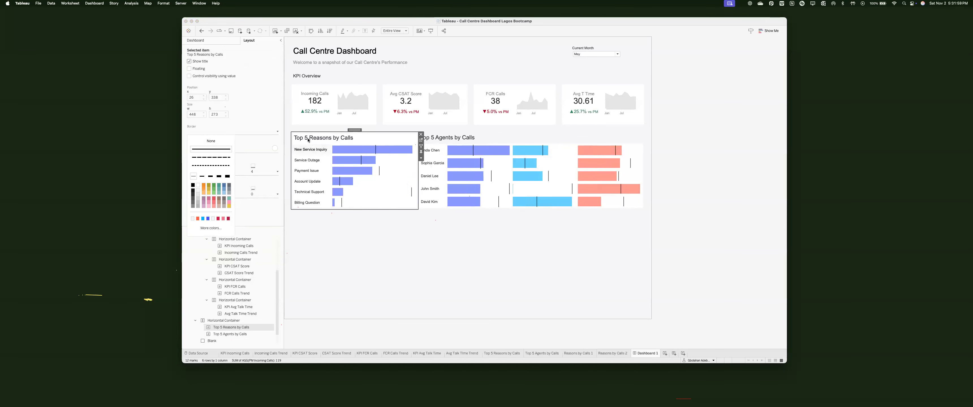
pyautogui.click(234, 211)
pyautogui.click(216, 215)
pyautogui.write('15')
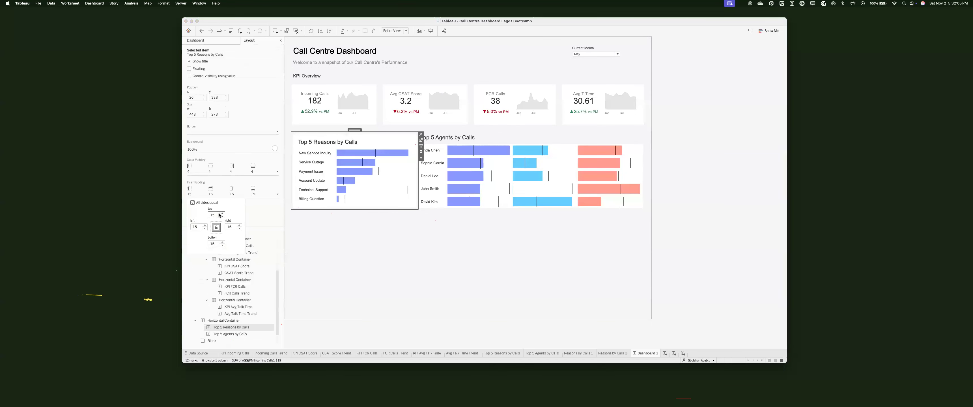
pyautogui.click(336, 180)
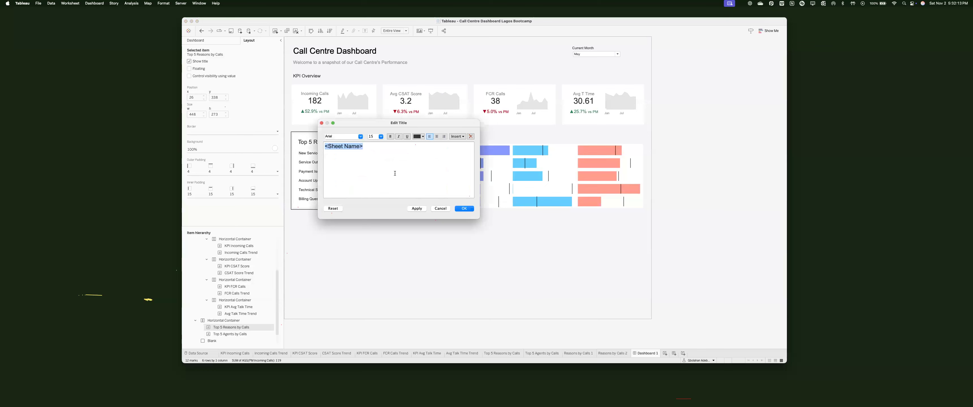
# Step: Title the reasons chart 'Top 5 Reasons' over 'By Incoming Calls', first line at size 10
pyautogui.write('Top')
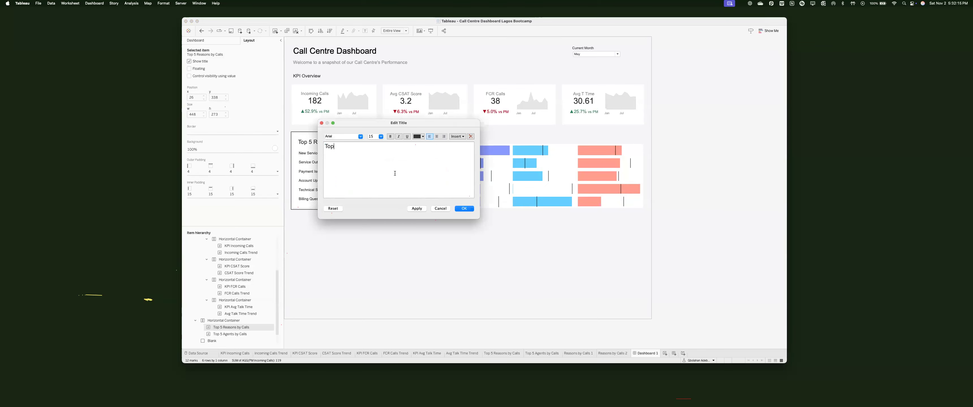
pyautogui.write(' 5 Reasons')
pyautogui.press('Return')
pyautogui.write('By Incoming Calls')
pyautogui.moveTo(378, 123); pyautogui.dragTo(502, 125)
pyautogui.moveTo(449, 149); pyautogui.dragTo(488, 149)
pyautogui.write('p')
pyautogui.click(505, 139)
pyautogui.click(496, 144)
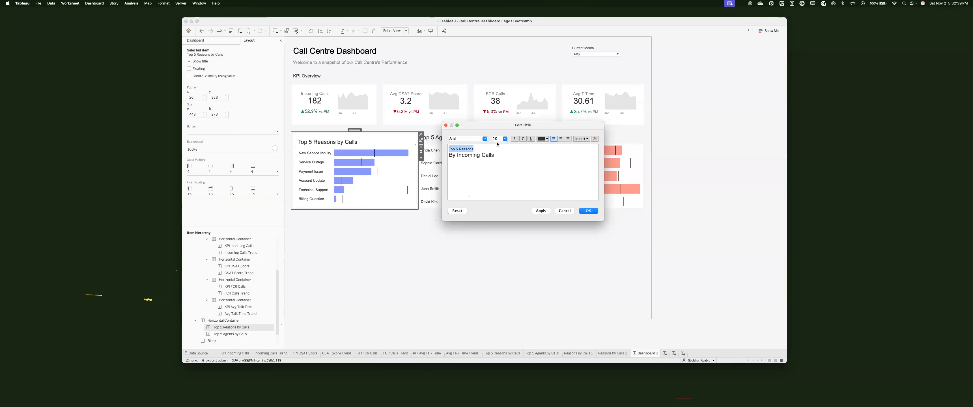
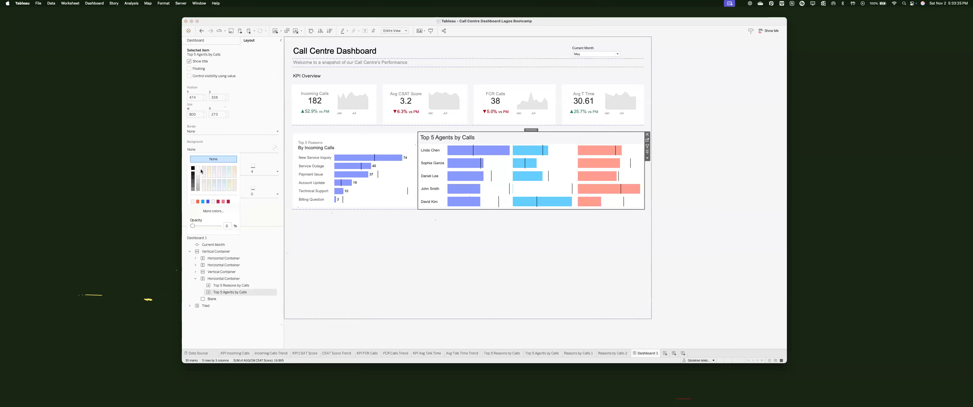
# Step: Make Top 5 Agents' background white and set Top 5 Reasons' outer padding to 0 on all sides
pyautogui.click(199, 169)
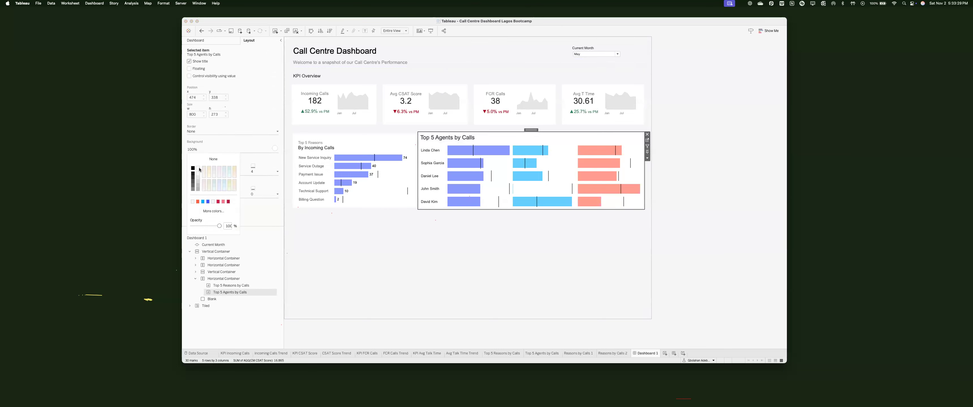
pyautogui.click(363, 178)
pyautogui.click(278, 171)
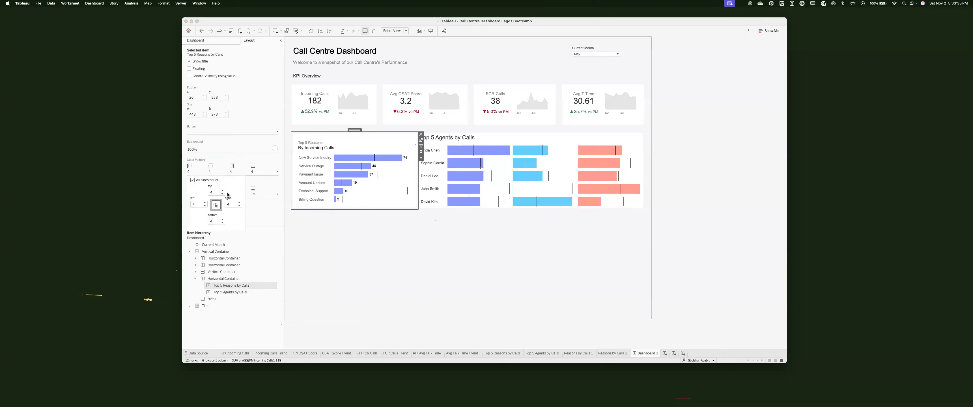
pyautogui.click(223, 194)
pyautogui.click(223, 194)
pyautogui.click(223, 194)
pyautogui.click(222, 194)
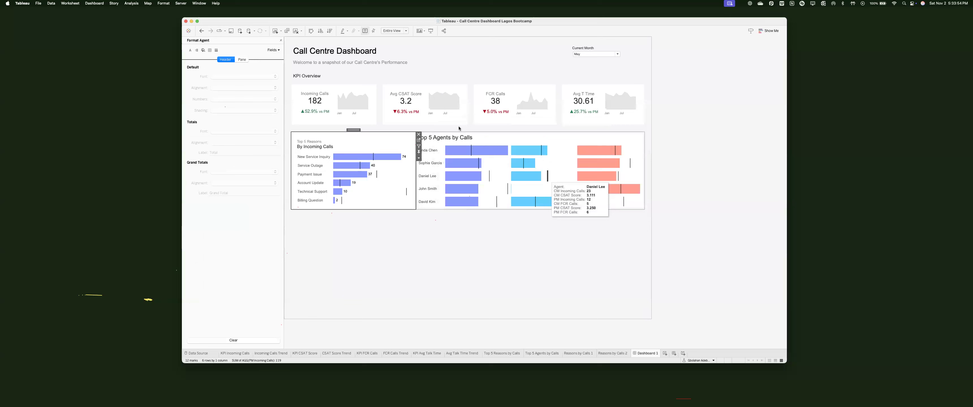
# Step: Paste the reasons title into Top 5 Agents and change it to 'Top 5 Agents' over 'By Metrics'
pyautogui.click(445, 137)
pyautogui.doubleClick(446, 138)
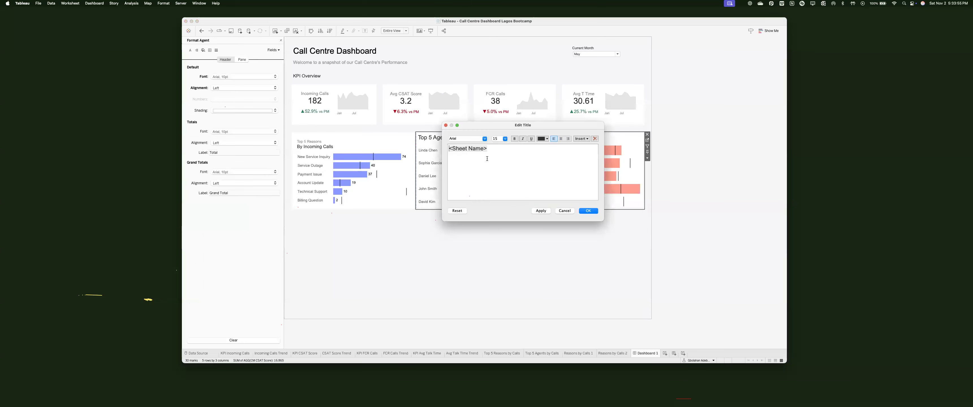
pyautogui.write('Top 5 Reasons By Incoming Calls')
pyautogui.doubleClick(466, 149)
pyautogui.write('Agents')
pyautogui.moveTo(456, 154); pyautogui.dragTo(503, 156)
pyautogui.write('I')
pyautogui.press('BackSpace')
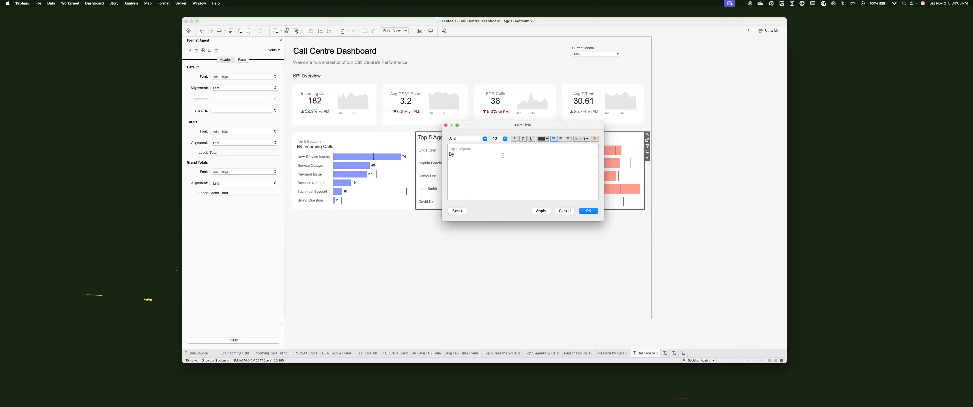
pyautogui.write('Metrics')
pyautogui.press('Return')
pyautogui.click(541, 211)
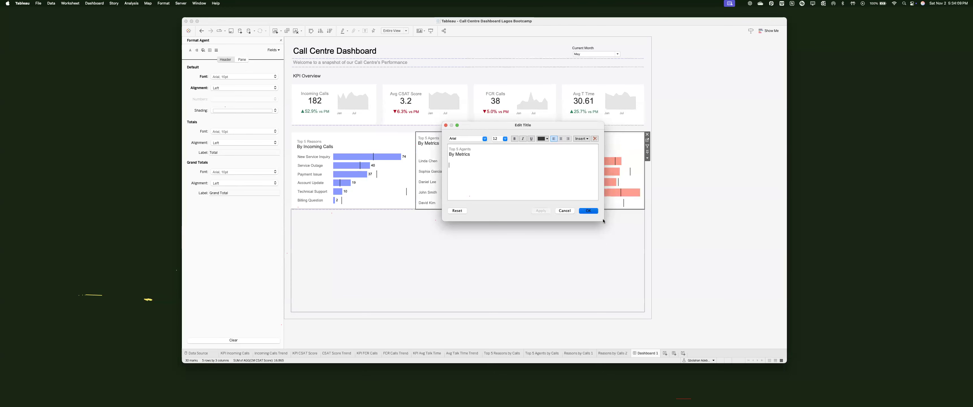
pyautogui.click(588, 211)
# Step: Select the whole Top 5 Agents chart and bring up its Layout border options
pyautogui.click(280, 41)
pyautogui.click(248, 41)
pyautogui.click(232, 131)
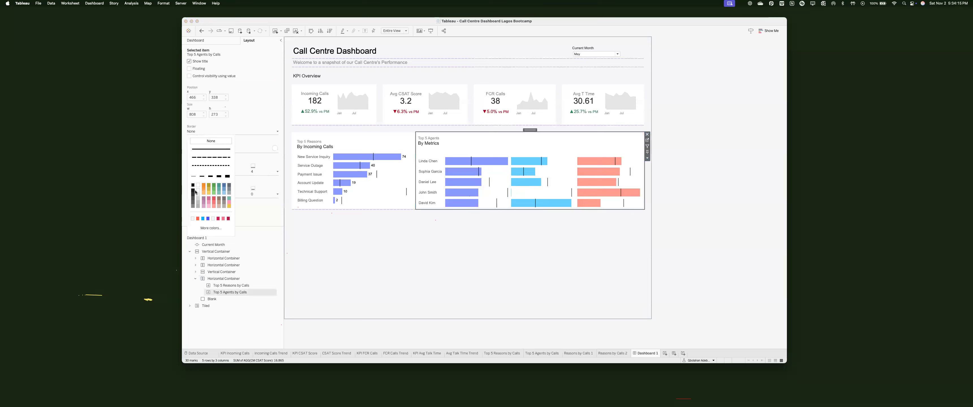
# Step: Give Top 5 Agents a thin solid border and a left outer padding of 10
pyautogui.click(198, 192)
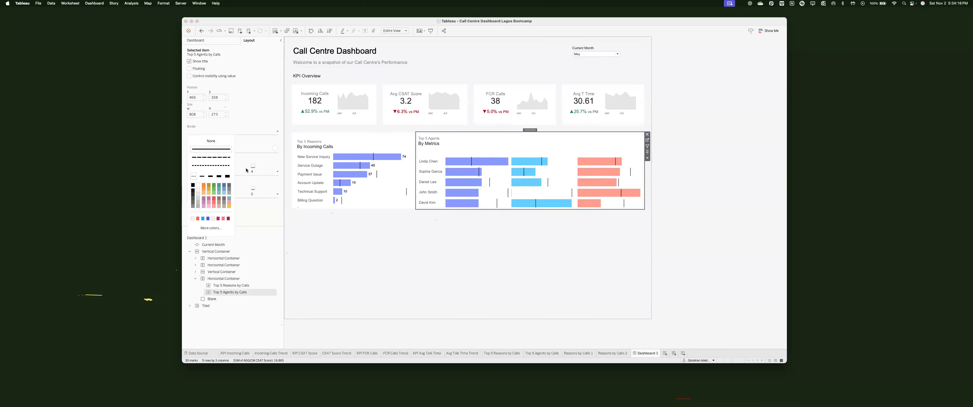
pyautogui.click(224, 197)
pyautogui.click(278, 172)
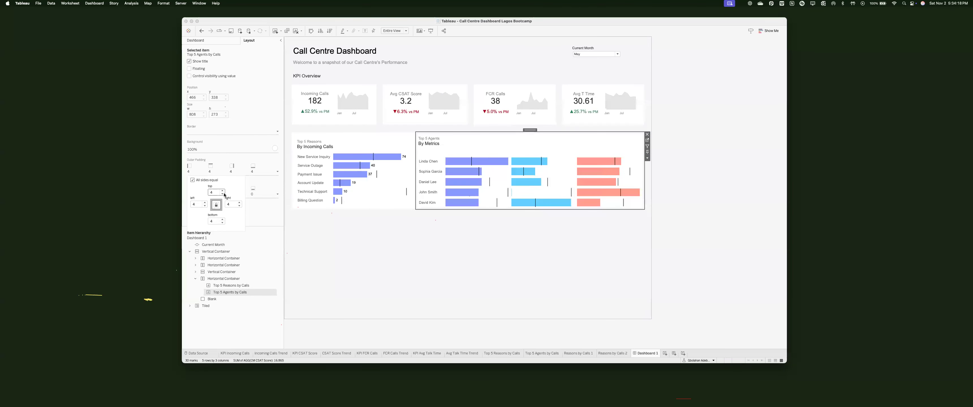
pyautogui.click(193, 204)
pyautogui.write('10')
pyautogui.press('Return')
pyautogui.click(278, 194)
# Step: Set the agents chart's inner padding to 15 on all sides
pyautogui.click(192, 203)
pyautogui.write('15')
pyautogui.press('Return')
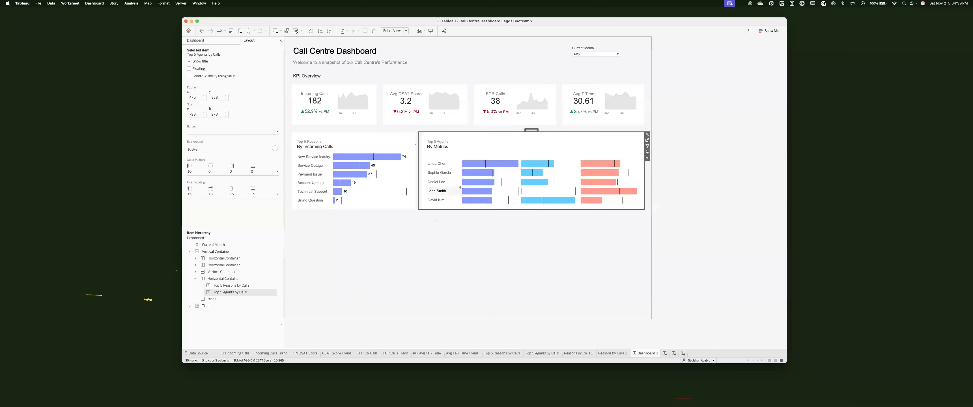
pyautogui.click(195, 40)
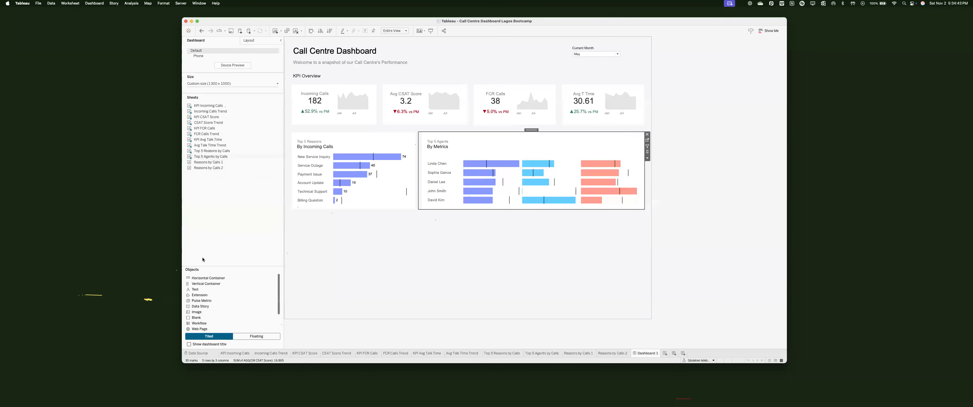
# Step: Float a vertical container over the agents chart as a thin strip spanning its width
pyautogui.click(257, 336)
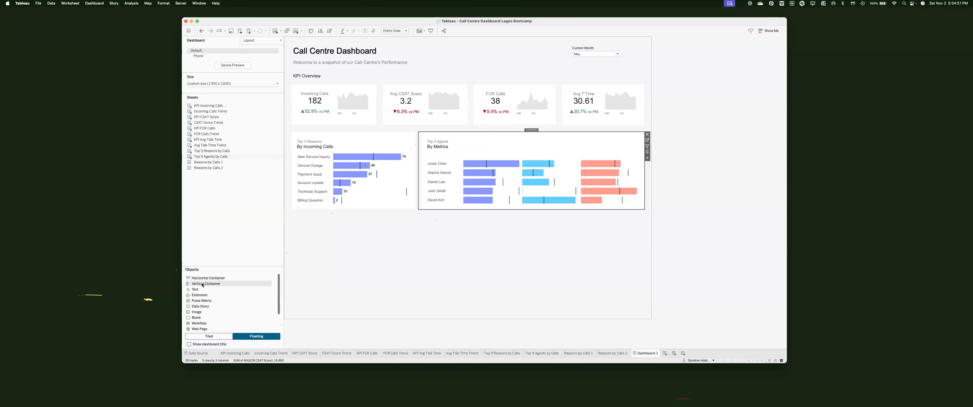
pyautogui.moveTo(203, 284); pyautogui.dragTo(467, 149)
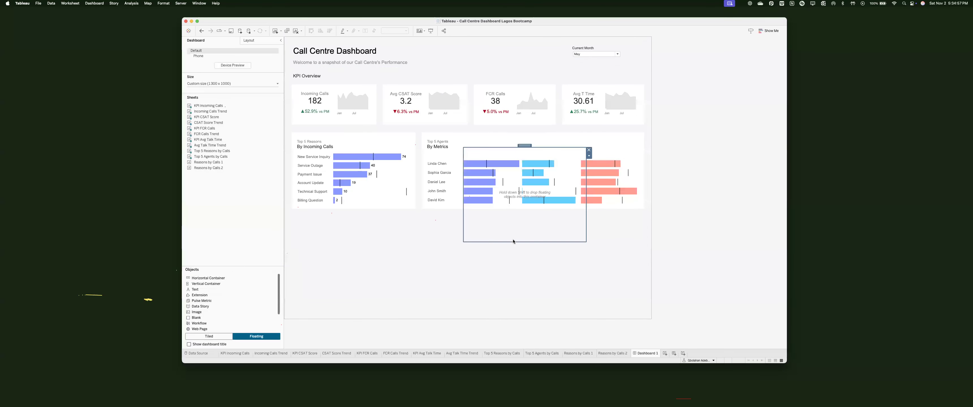
pyautogui.moveTo(512, 237); pyautogui.dragTo(510, 158)
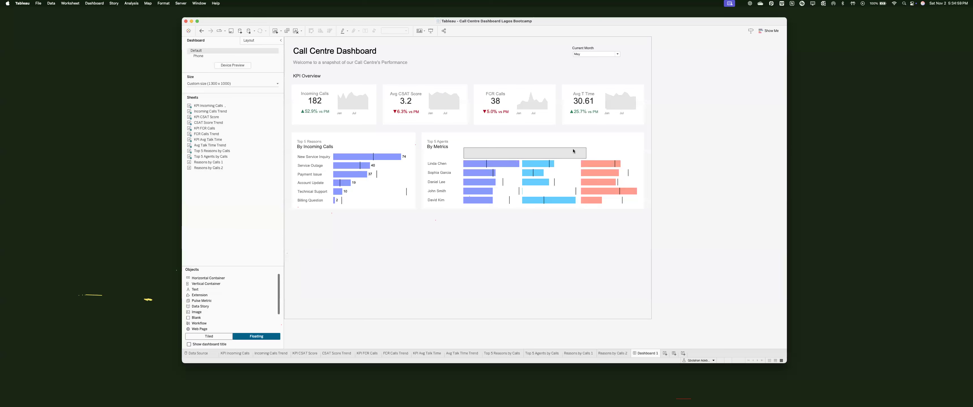
pyautogui.moveTo(611, 154)
pyautogui.mouseDown()
pyautogui.moveTo(637, 154)
pyautogui.moveTo(607, 154)
pyautogui.mouseUp()
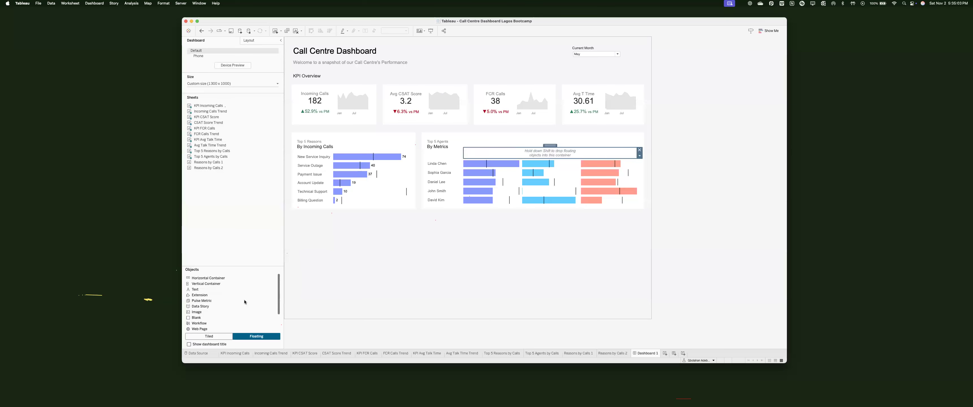
# Step: Tile a Blank and a Text object into the strip reading 'Incoming Calls (vs pm)'
pyautogui.click(209, 337)
pyautogui.moveTo(196, 317); pyautogui.dragTo(361, 232)
pyautogui.moveTo(195, 289); pyautogui.dragTo(484, 156)
pyautogui.write('Incoming')
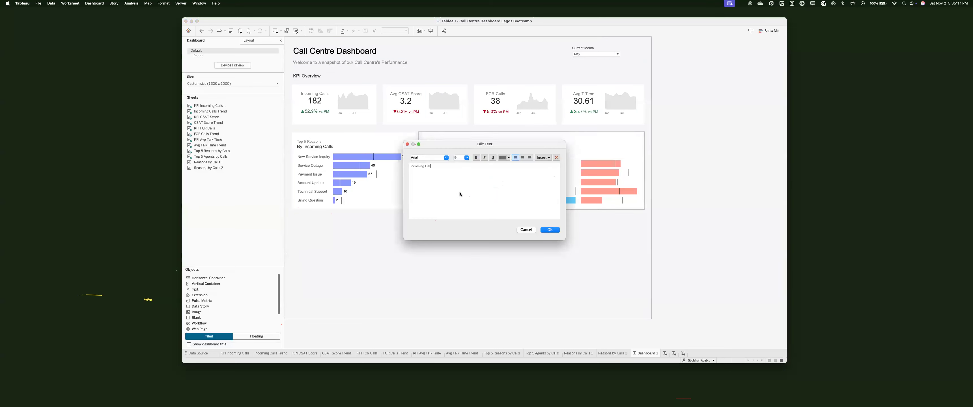
pyautogui.write(' Calls (vs pm)')
pyautogui.click(550, 229)
pyautogui.write('oming Calls')
pyautogui.moveTo(550, 148); pyautogui.dragTo(582, 152)
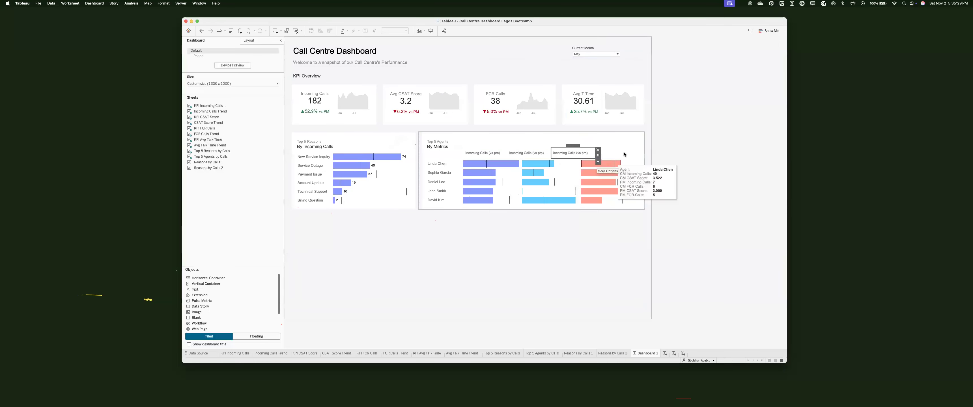
# Step: Remove the leftover blank and rename the middle header 'First Contact Resolution (vs pm)'
pyautogui.click(639, 150)
pyautogui.moveTo(544, 152); pyautogui.dragTo(475, 188)
pyautogui.doubleClick(544, 153)
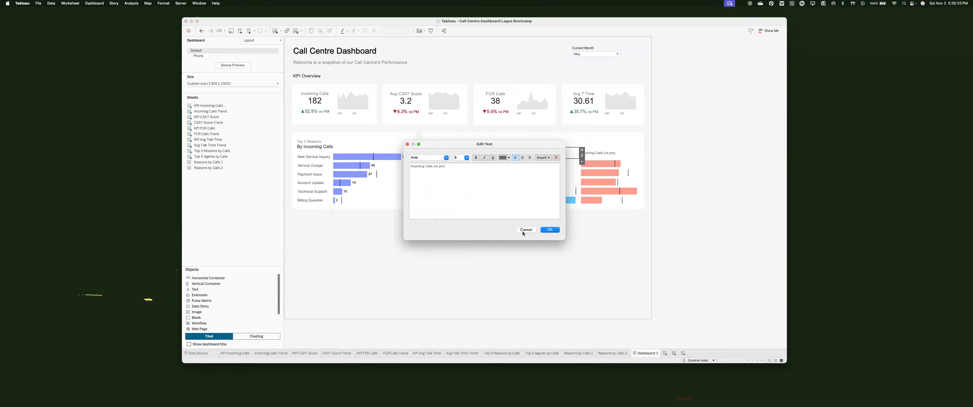
pyautogui.click(524, 231)
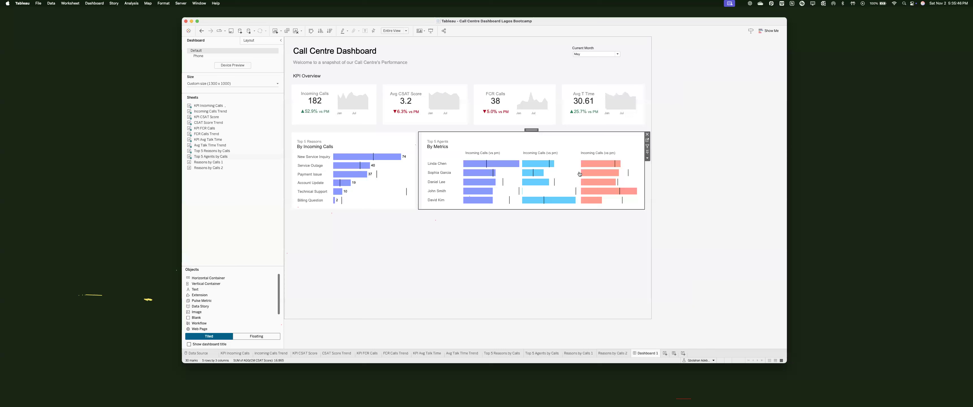
pyautogui.doubleClick(540, 153)
pyautogui.moveTo(431, 165); pyautogui.dragTo(406, 167)
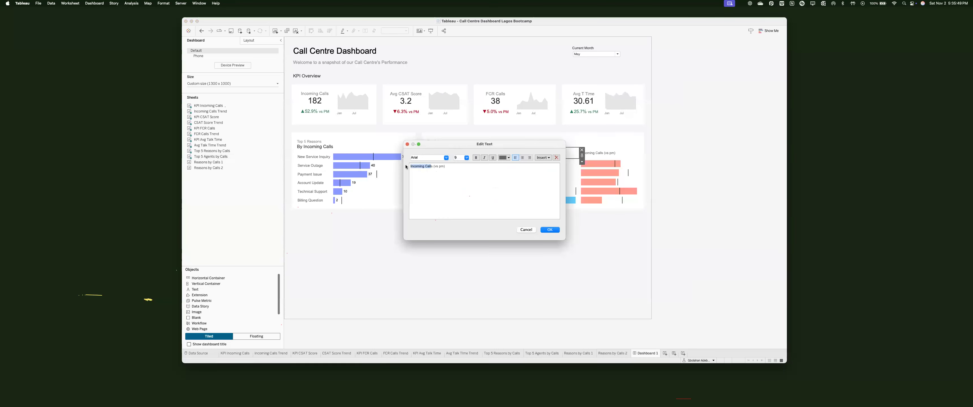
pyautogui.write('Fir')
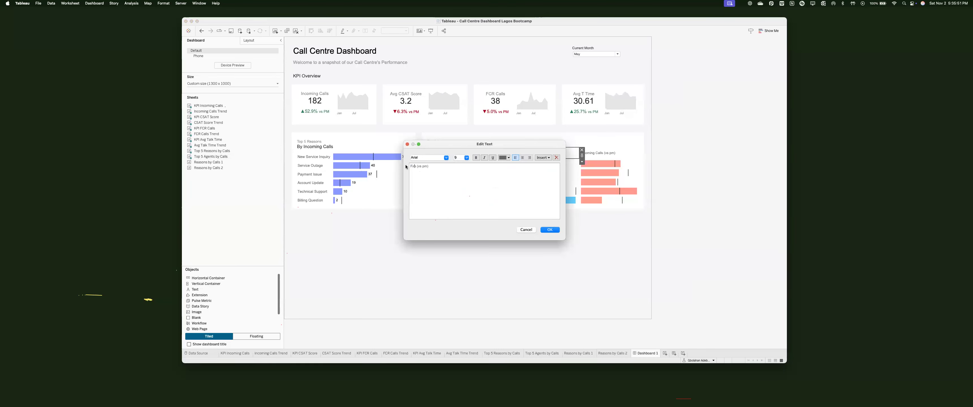
pyautogui.write('st Contacy')
pyautogui.press('BackSpace')
pyautogui.write('tReso')
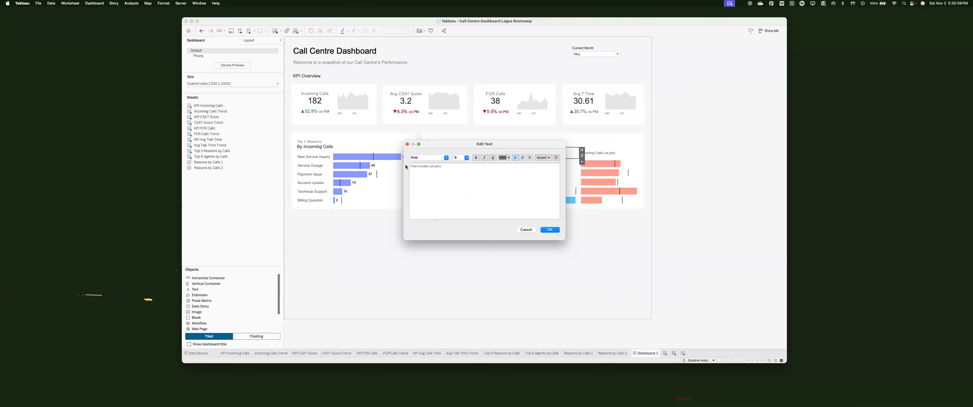
pyautogui.write('t Resolutio')
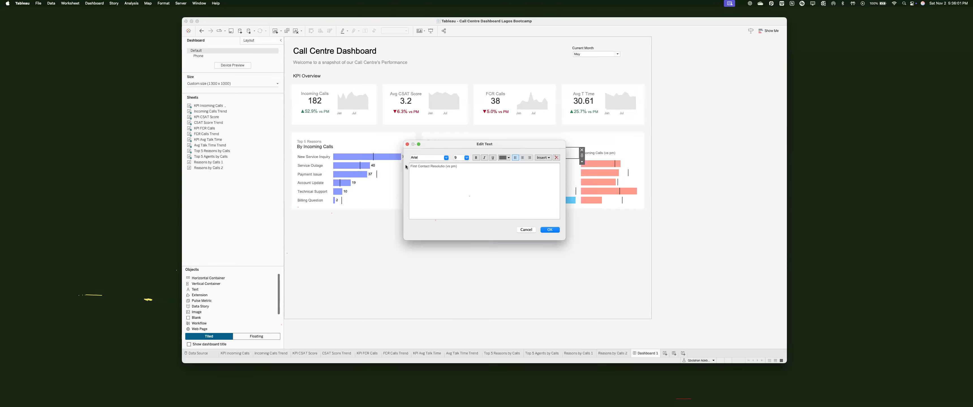
pyautogui.click(550, 229)
# Step: Rename the right column header to 'Avg CSAT Score (vs pm)'
pyautogui.doubleClick(608, 153)
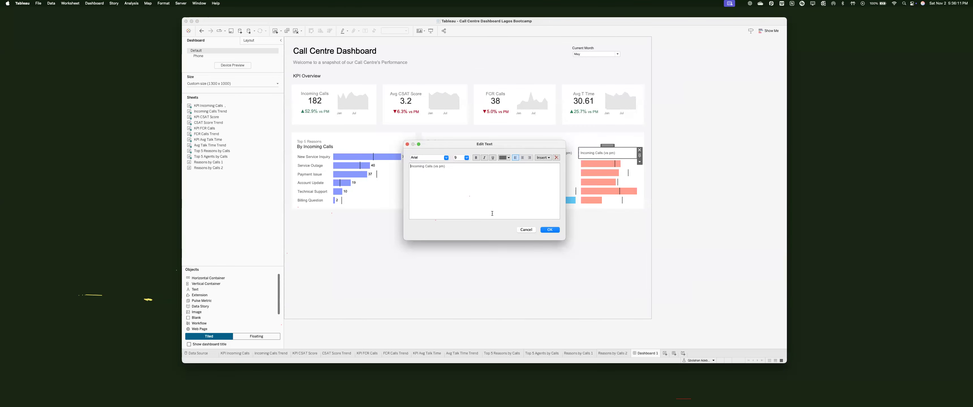
pyautogui.moveTo(433, 166); pyautogui.dragTo(409, 167)
pyautogui.write('Avg CSAT Sc')
pyautogui.moveTo(438, 167); pyautogui.dragTo(446, 166)
pyautogui.click(550, 230)
pyautogui.click(470, 154)
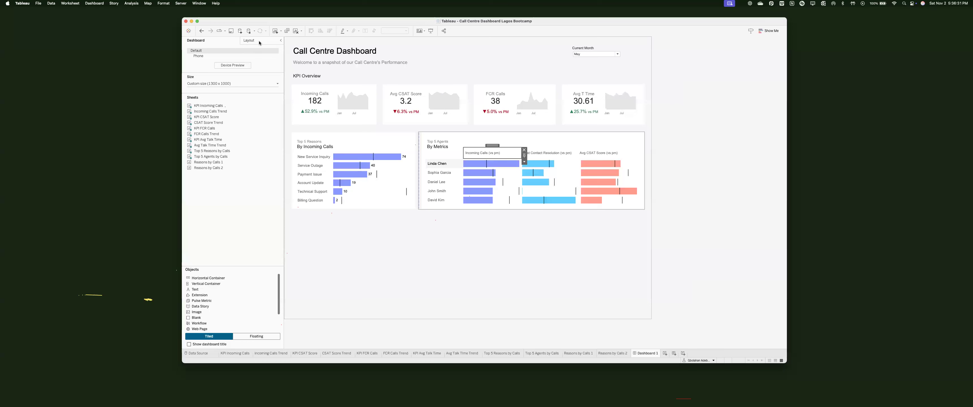
# Step: Colour the 'Incoming Calls' header words blue, keeping '(vs pm)' black
pyautogui.click(249, 40)
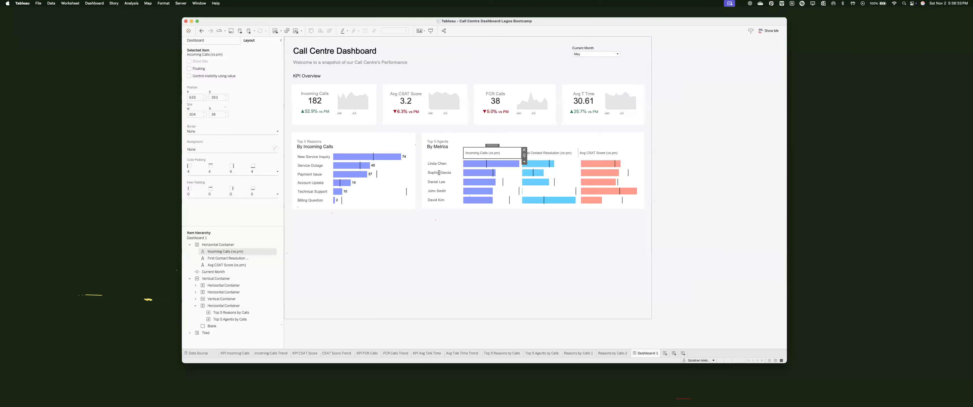
pyautogui.doubleClick(482, 152)
pyautogui.moveTo(411, 167); pyautogui.dragTo(433, 166)
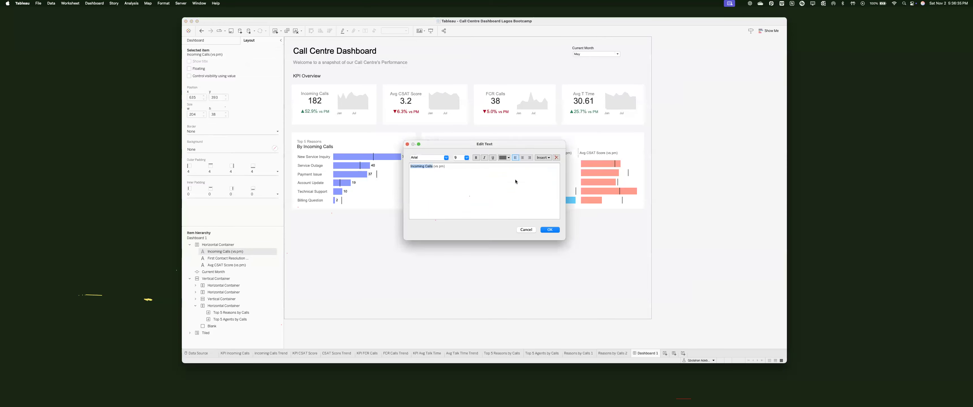
pyautogui.moveTo(515, 144); pyautogui.dragTo(532, 181)
pyautogui.click(524, 195)
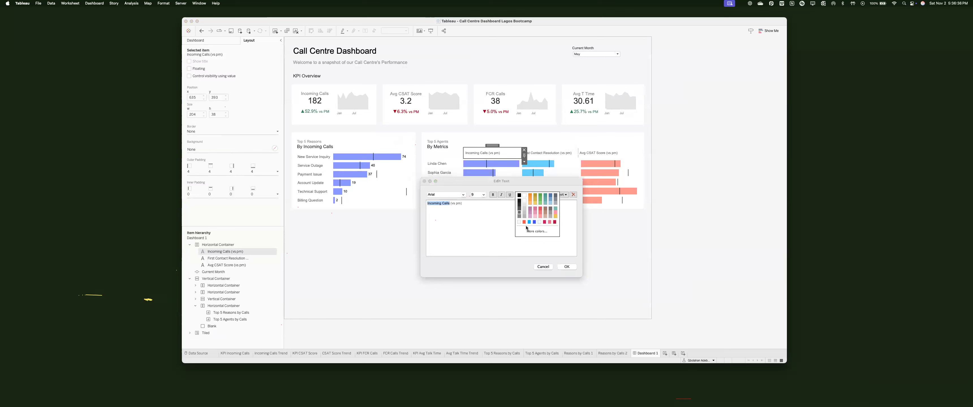
pyautogui.click(552, 262)
pyautogui.moveTo(473, 203); pyautogui.dragTo(450, 203)
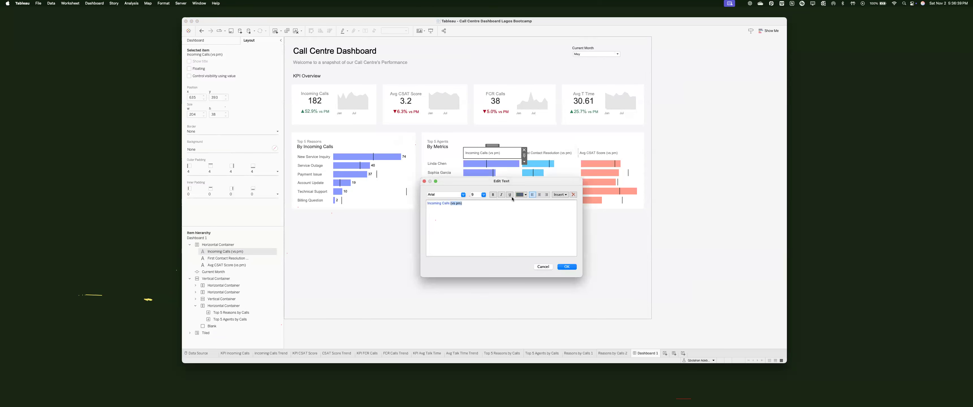
pyautogui.click(524, 195)
pyautogui.click(517, 198)
pyautogui.click(566, 267)
# Step: Colour 'First Contact Resolution' light blue with its '(vs pm)' suffix left black
pyautogui.click(537, 156)
pyautogui.doubleClick(537, 156)
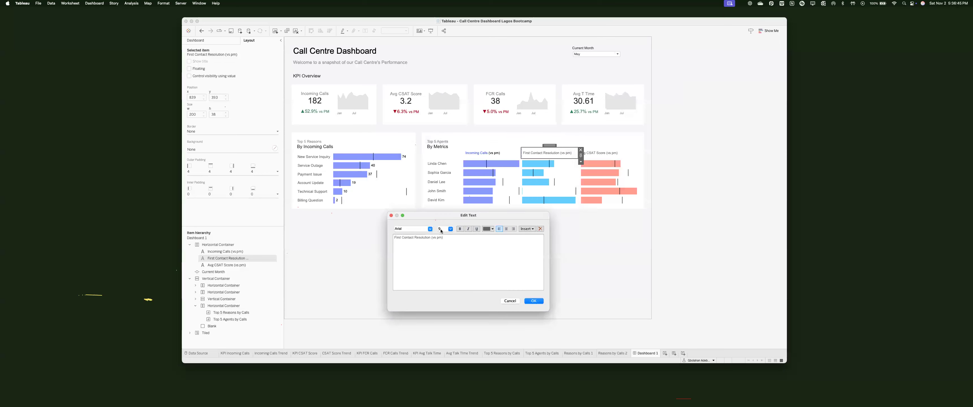
pyautogui.moveTo(391, 237); pyautogui.dragTo(430, 237)
pyautogui.click(487, 228)
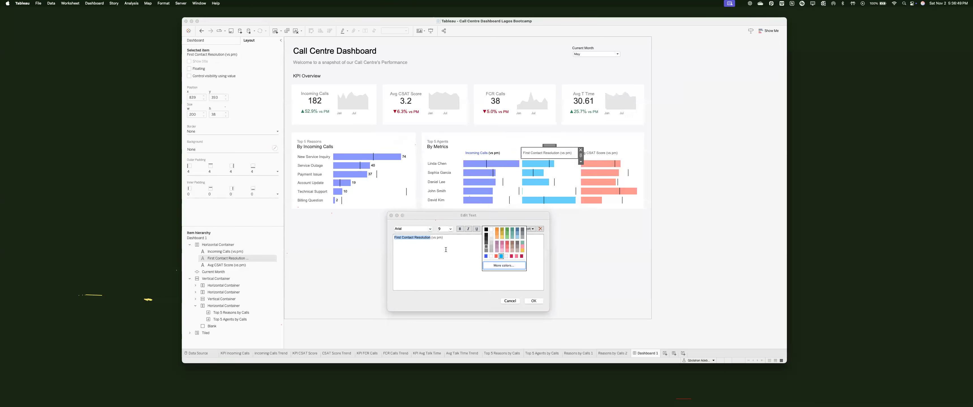
pyautogui.click(501, 257)
pyautogui.click(432, 238)
pyautogui.moveTo(468, 237); pyautogui.dragTo(431, 238)
pyautogui.click(488, 228)
pyautogui.click(486, 235)
pyautogui.press('Return')
pyautogui.doubleClick(605, 153)
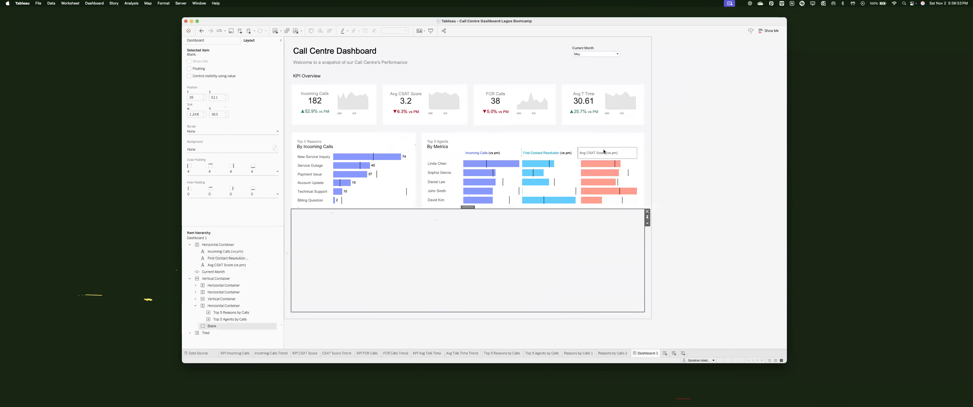
# Step: Colour the Avg CSAT Score header words red to match its bars
pyautogui.click(550, 230)
pyautogui.click(643, 265)
pyautogui.click(683, 255)
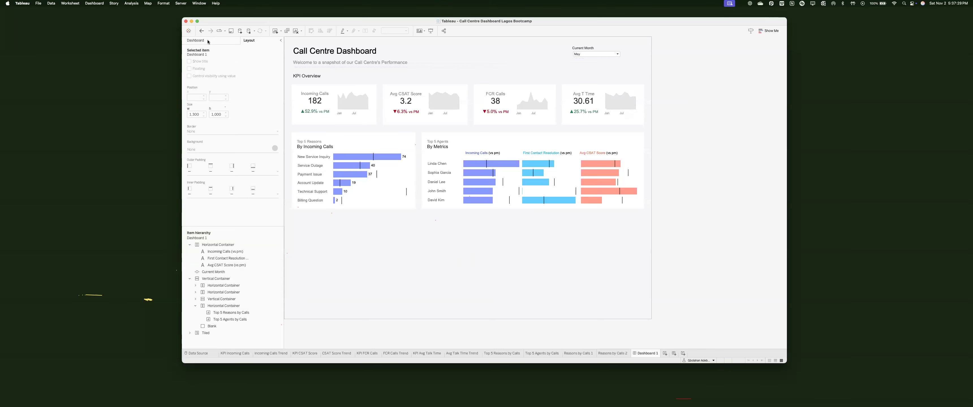
# Step: Try placing Reasons by Calls 2 in the bottom area and check that worksheet
pyautogui.click(196, 40)
pyautogui.moveTo(232, 182); pyautogui.dragTo(351, 226)
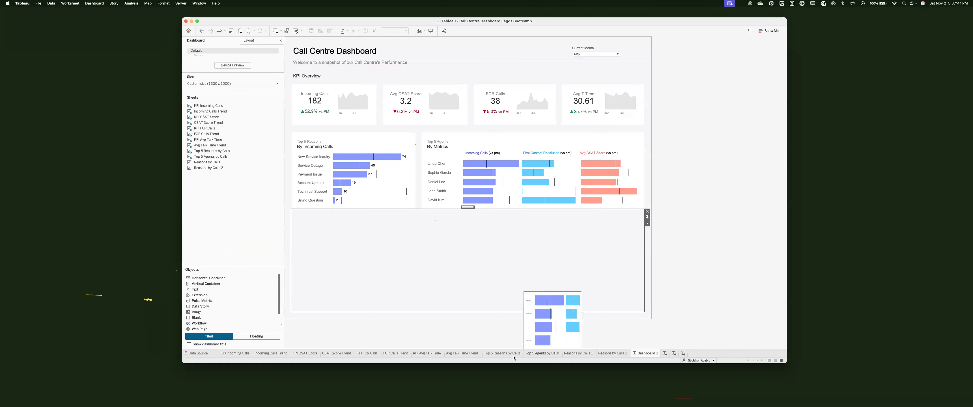
pyautogui.moveTo(514, 356)
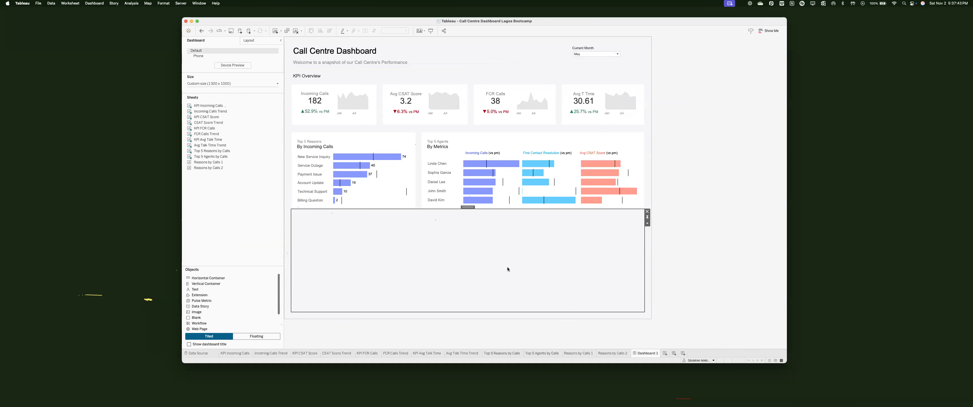
pyautogui.click(606, 355)
pyautogui.click(646, 353)
# Step: Add a horizontal container beneath the charts with a top outer padding of 20
pyautogui.moveTo(207, 284); pyautogui.dragTo(353, 276)
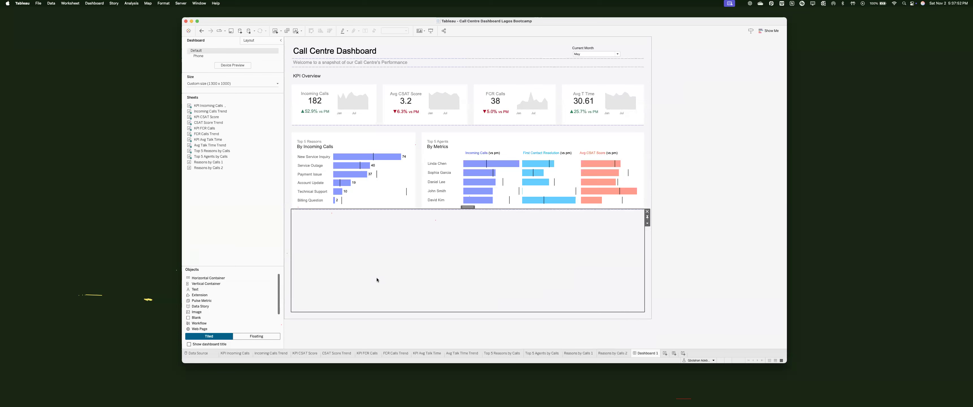
pyautogui.moveTo(208, 278); pyautogui.dragTo(589, 249)
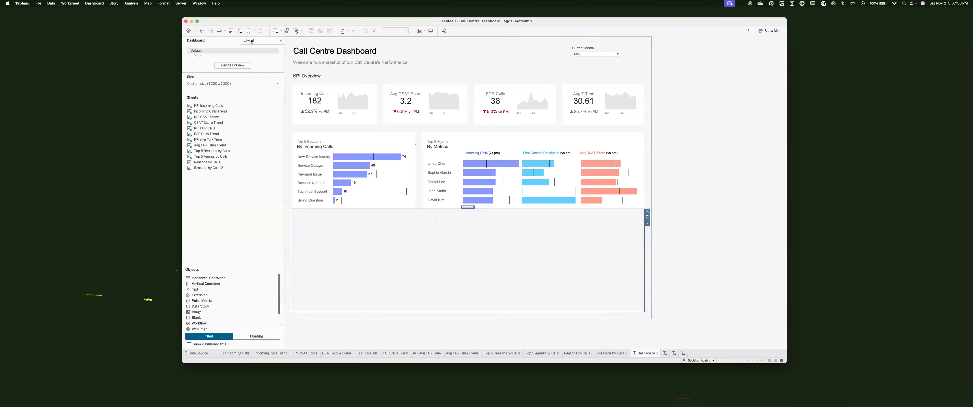
pyautogui.click(208, 170)
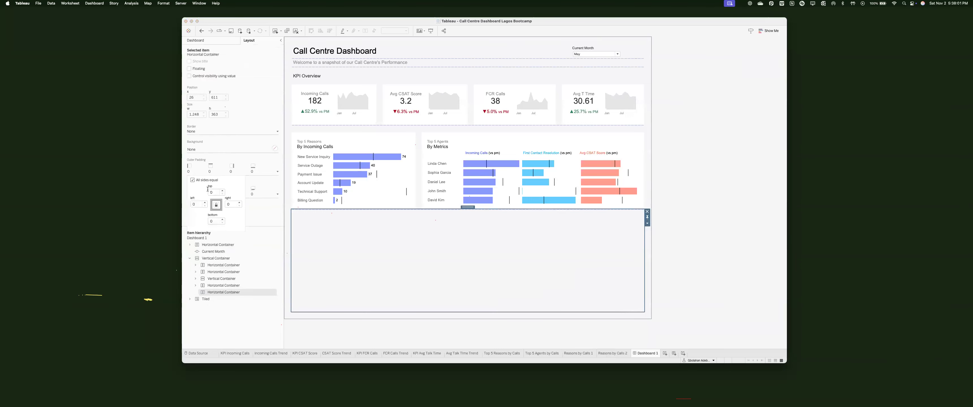
pyautogui.write('20')
pyautogui.click(357, 268)
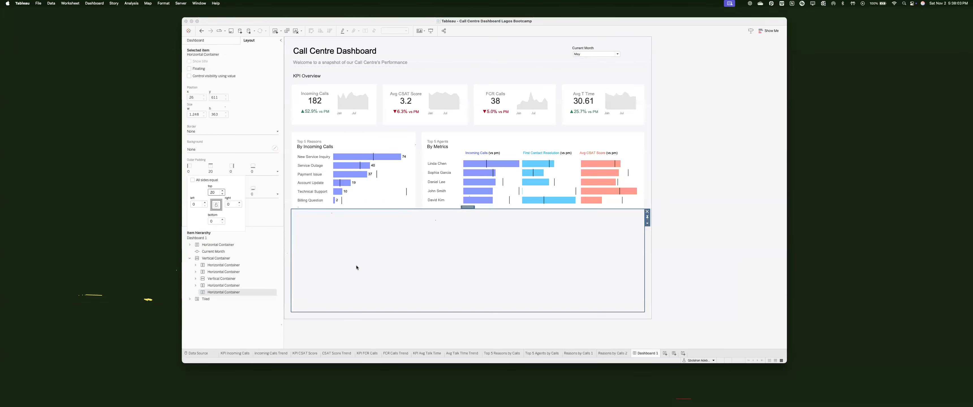
pyautogui.click(541, 353)
# Step: Compare the bar colour settings on the Top 5 Agents and Top 5 Reasons sheets
pyautogui.click(294, 140)
pyautogui.click(302, 184)
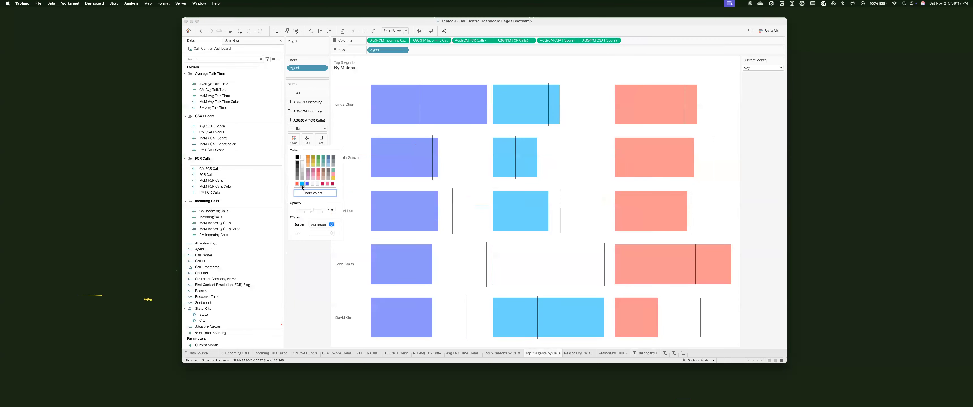
pyautogui.click(270, 353)
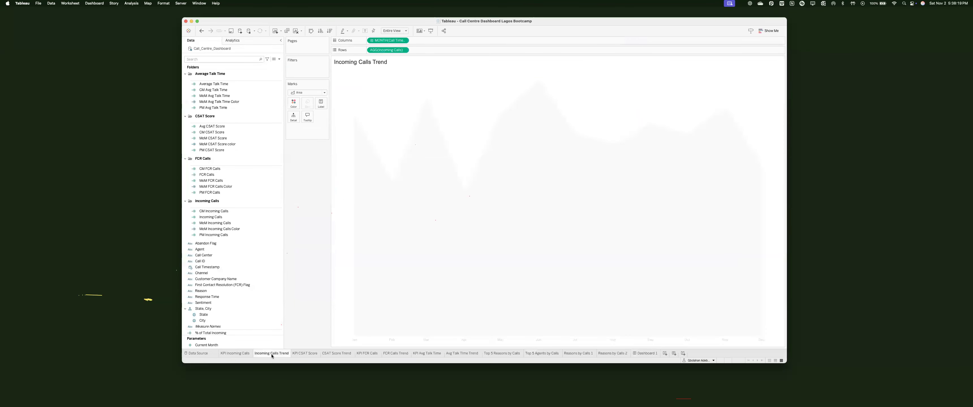
pyautogui.click(305, 353)
pyautogui.click(338, 353)
pyautogui.click(462, 353)
pyautogui.click(502, 353)
pyautogui.click(210, 168)
pyautogui.click(294, 121)
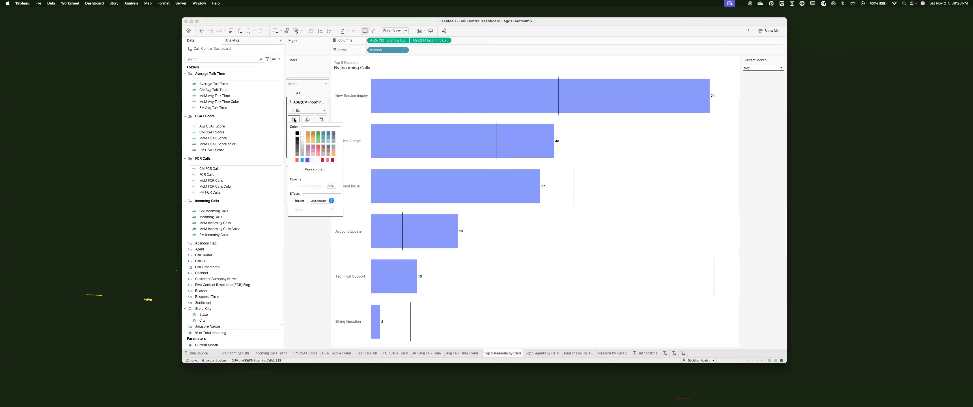
pyautogui.click(292, 324)
# Step: On Dashboard 1, select the empty bottom container and try dropping an object into it
pyautogui.click(646, 353)
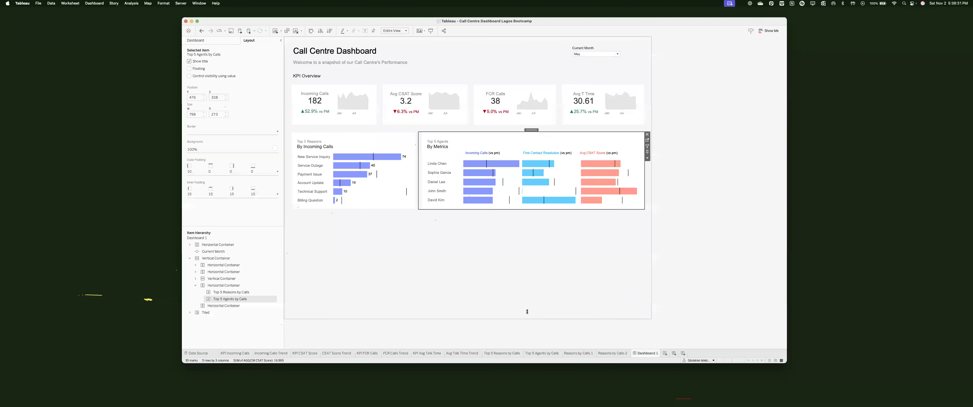
pyautogui.click(452, 245)
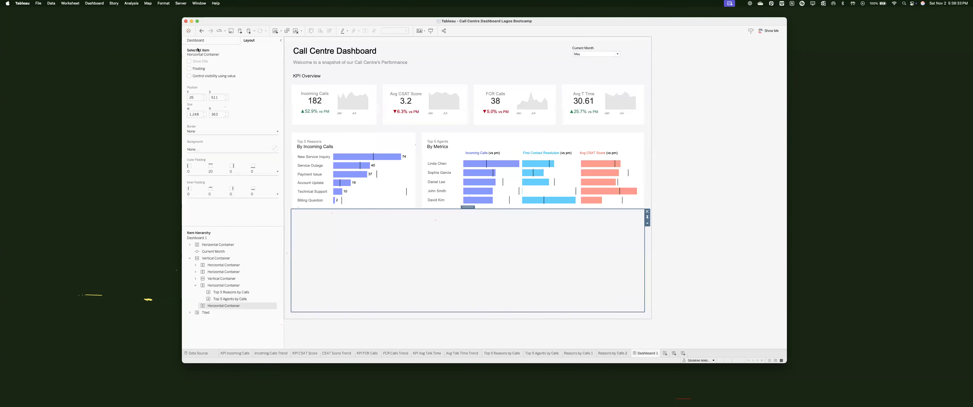
pyautogui.click(196, 39)
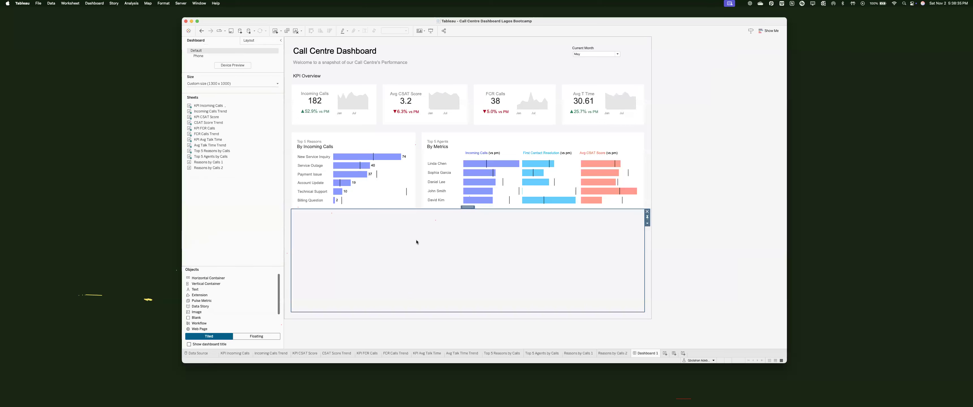
pyautogui.moveTo(209, 323); pyautogui.dragTo(390, 267)
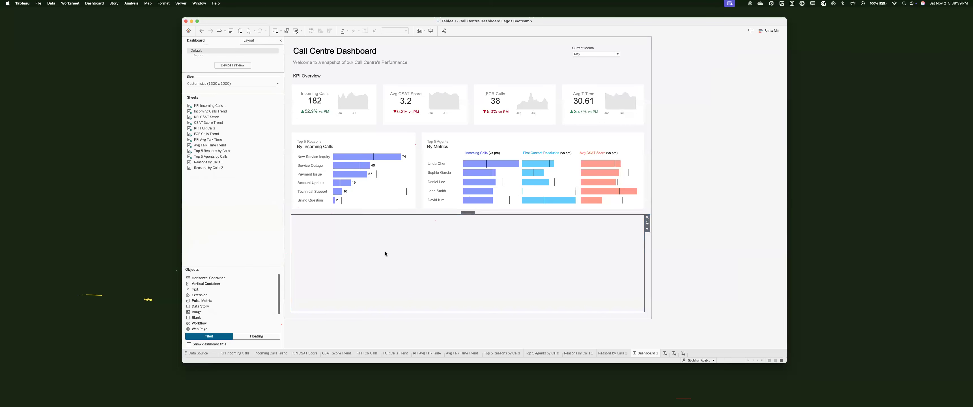
# Step: Drop a vertical container into the empty bottom area, sizing the left part to about half width
pyautogui.click(220, 284)
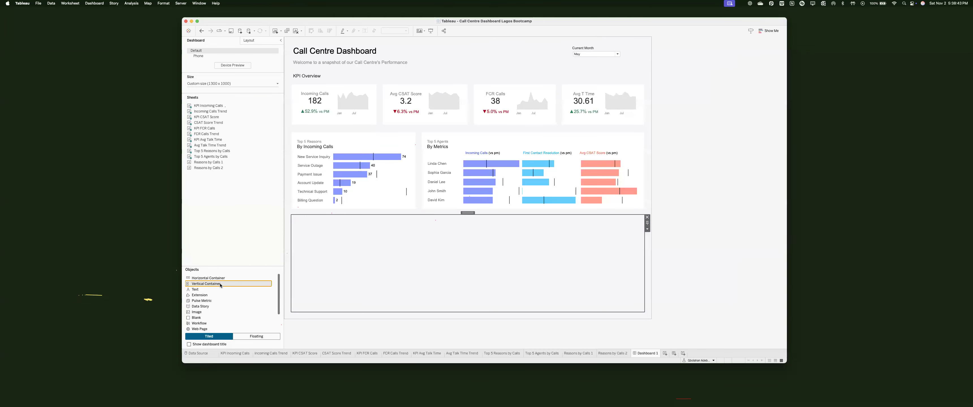
pyautogui.moveTo(220, 284); pyautogui.dragTo(445, 269)
pyautogui.click(381, 264)
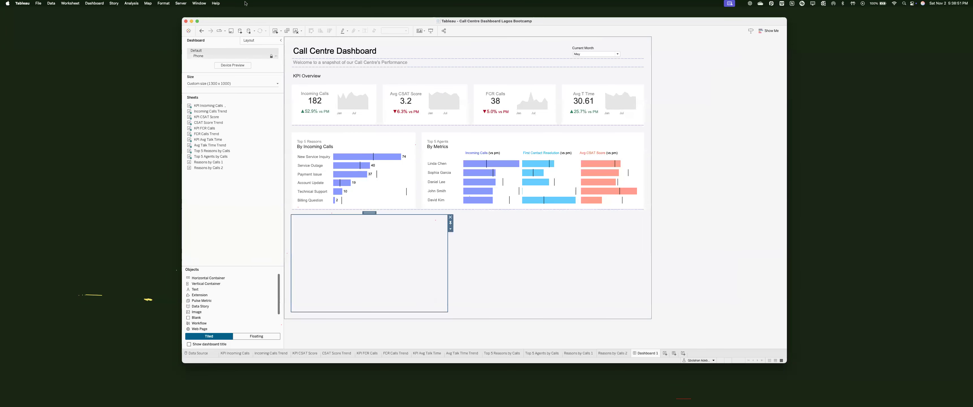
pyautogui.click(249, 40)
pyautogui.click(265, 149)
pyautogui.click(298, 241)
pyautogui.click(196, 40)
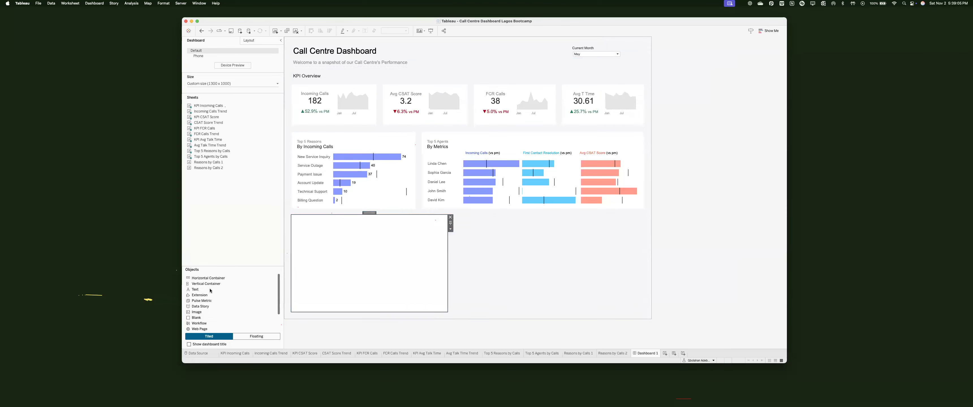
# Step: Type '% of Issues by Incoming Calls' into the bottom-left text box
pyautogui.doubleClick(353, 240)
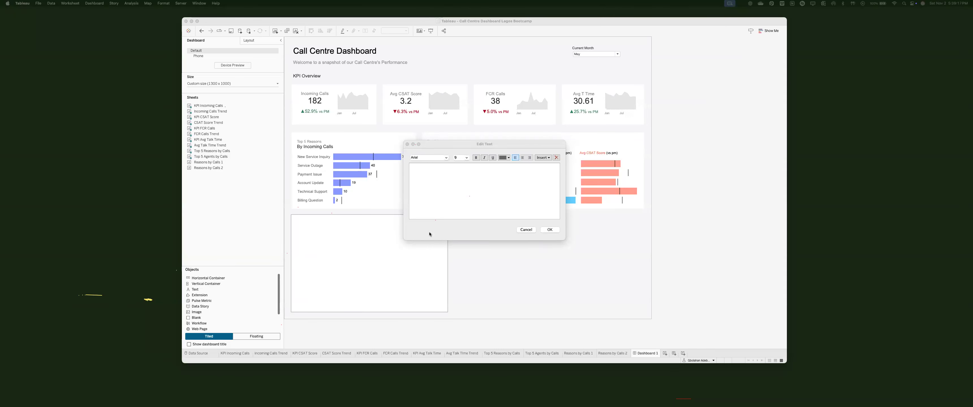
pyautogui.click(452, 188)
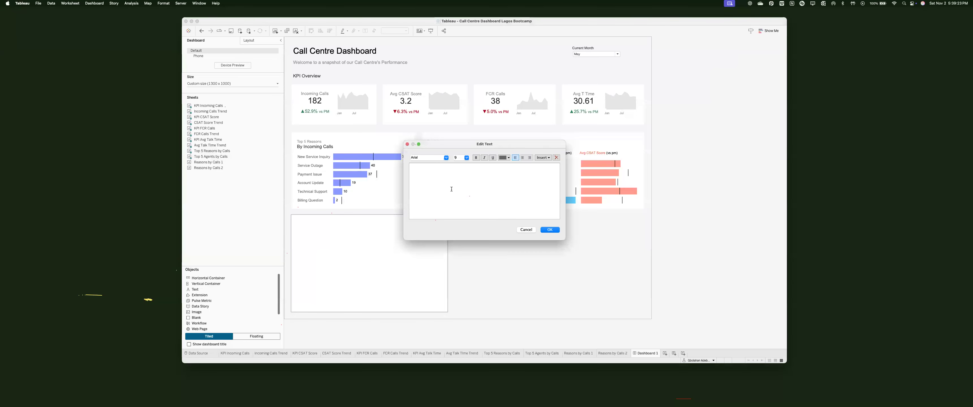
pyautogui.write('%')
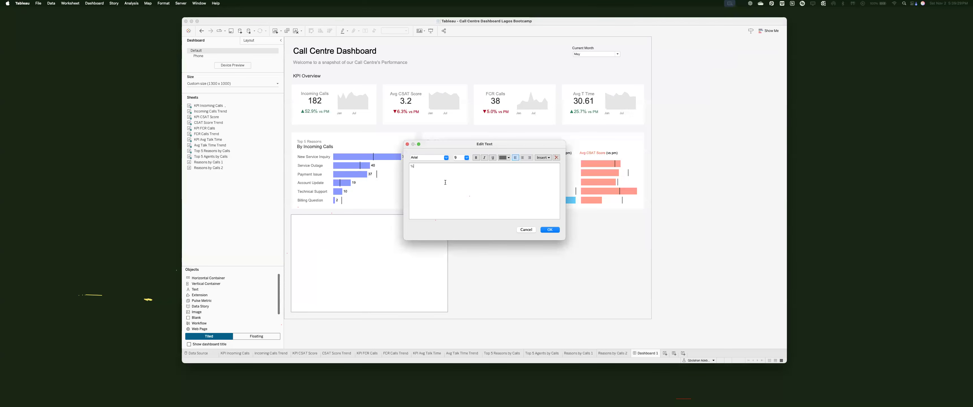
pyautogui.write(' of Issues ')
pyautogui.write('by b')
pyautogui.press('BackSpace')
pyautogui.write('Inco')
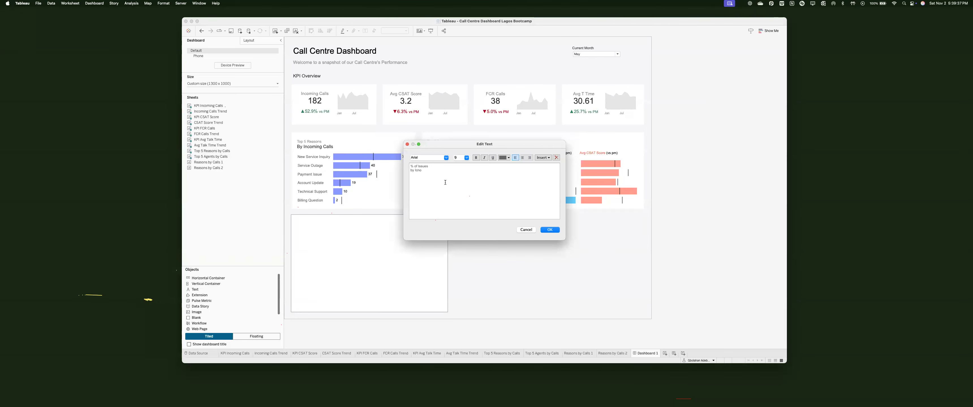
pyautogui.press('BackSpace')
pyautogui.press('BackSpace')
pyautogui.press('BackSpace')
pyautogui.write('ncomin')
pyautogui.press('ctrl+super+space')
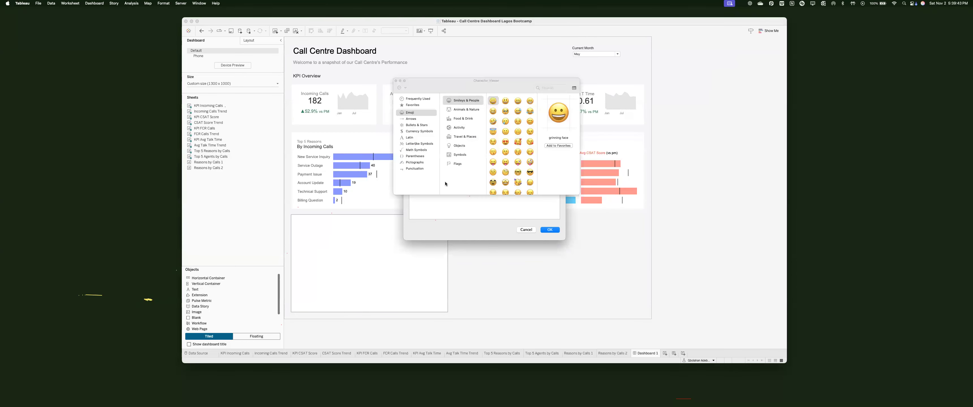
pyautogui.click(395, 81)
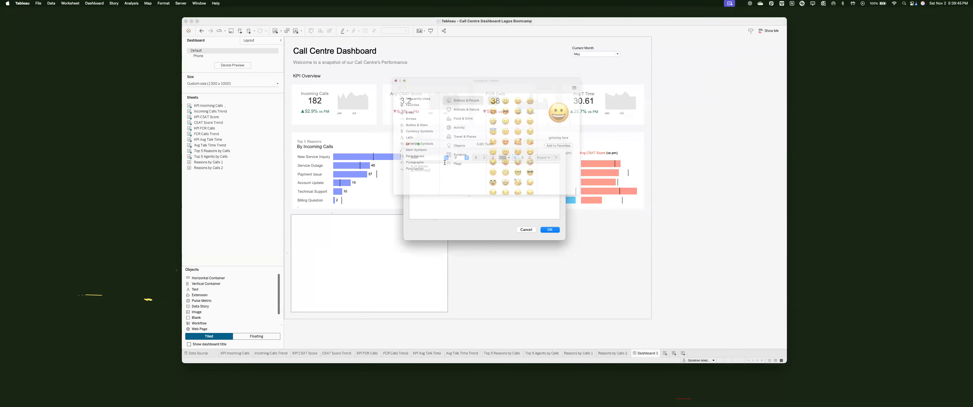
pyautogui.write('g Calls')
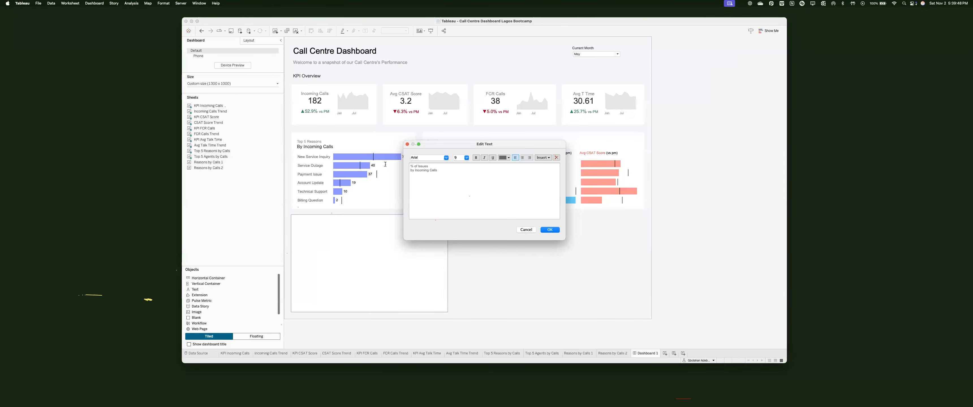
pyautogui.click(550, 230)
# Step: Add a text box with the pasted Top 5 Reasons title, changing its first line to '% of Issues'
pyautogui.doubleClick(315, 146)
pyautogui.press('cmd+c')
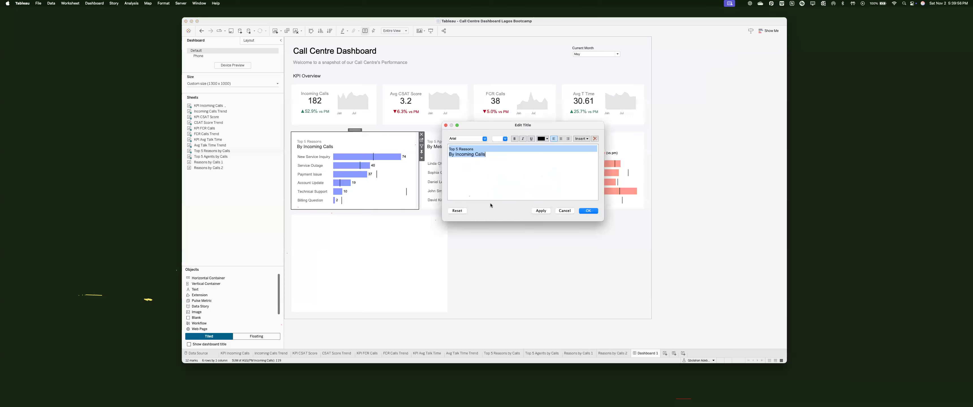
pyautogui.click(323, 228)
pyautogui.moveTo(195, 289); pyautogui.dragTo(339, 231)
pyautogui.press('cmd+v')
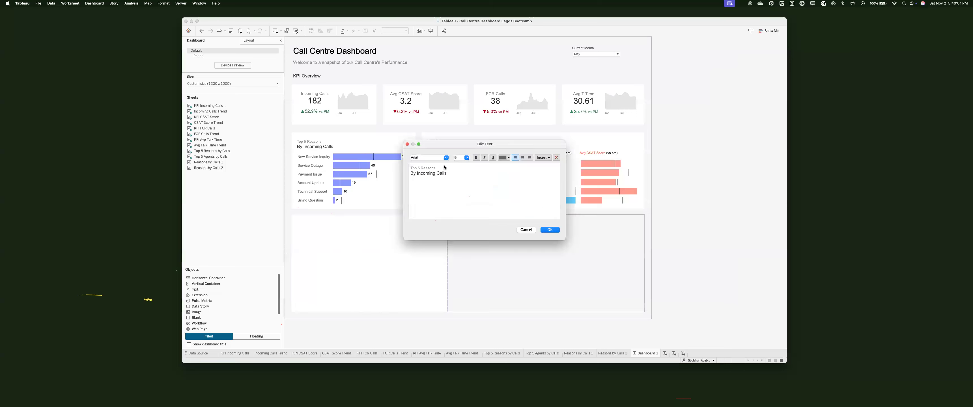
pyautogui.moveTo(436, 168); pyautogui.dragTo(407, 169)
pyautogui.write('% o')
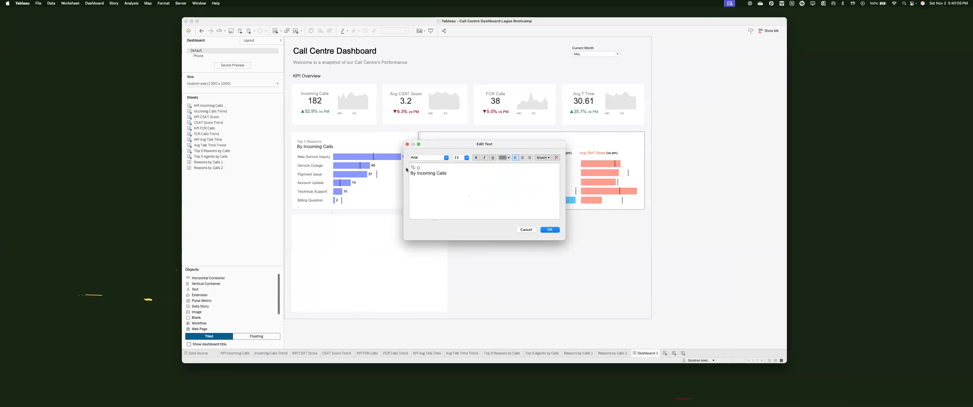
pyautogui.press('Up')
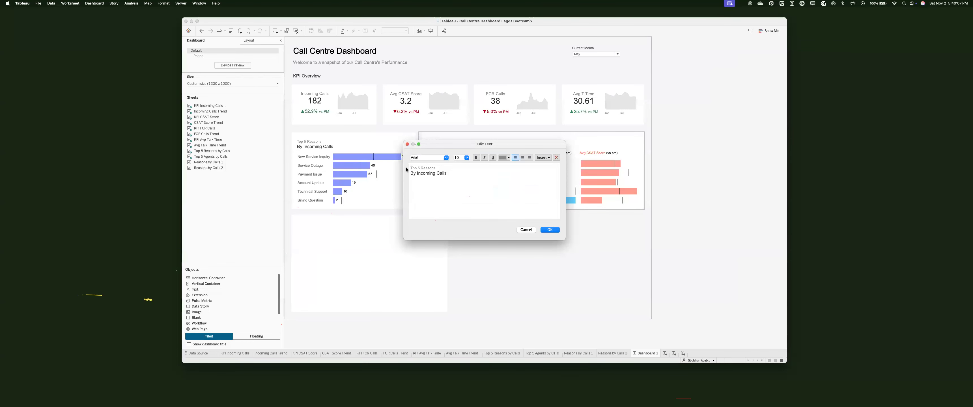
pyautogui.write('of Issue')
pyautogui.write('s')
pyautogui.moveTo(435, 168); pyautogui.dragTo(410, 168)
pyautogui.press('BackSpace')
pyautogui.click(549, 229)
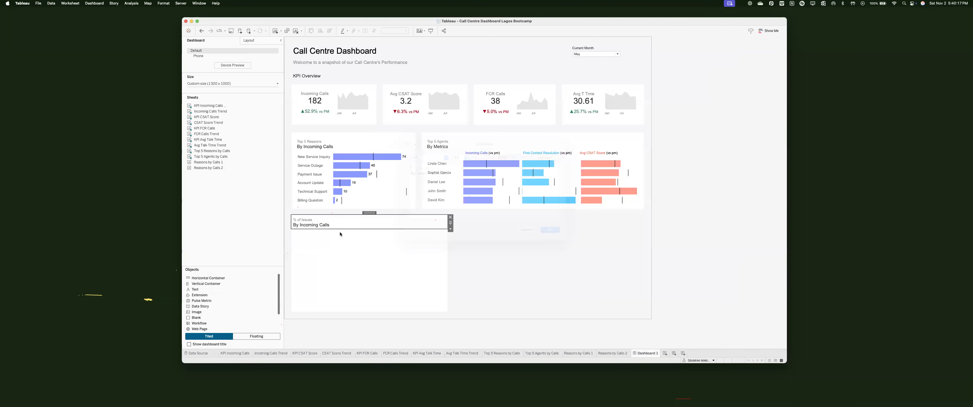
# Step: Set the top inner padding of the container holding the % of Issues section
pyautogui.doubleClick(366, 214)
pyautogui.click(249, 40)
pyautogui.click(278, 194)
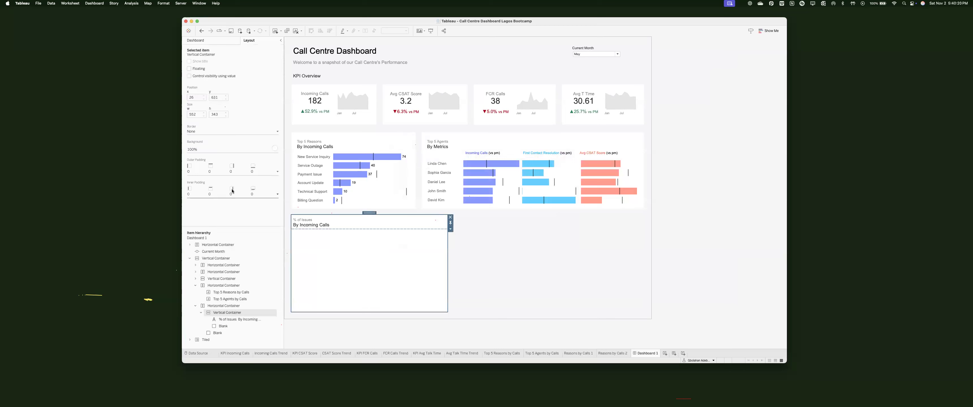
pyautogui.click(220, 215)
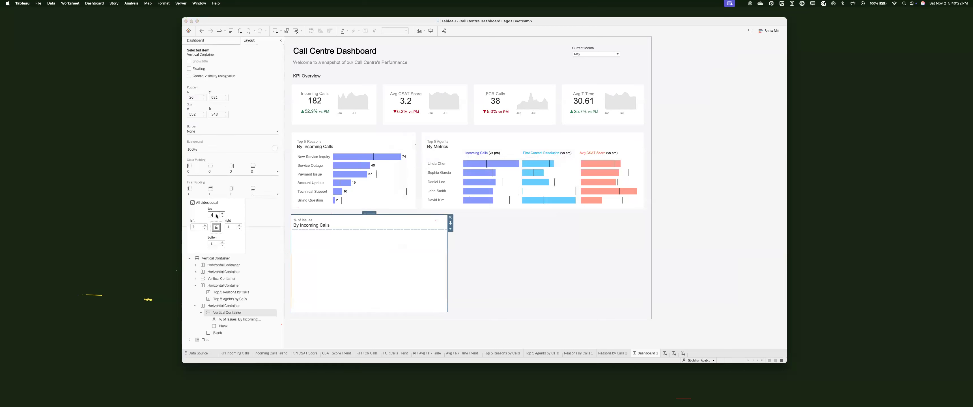
pyautogui.click(356, 278)
# Step: Stack Reasons by Calls 1 and 2 under the % of Issues title, remove the blank, and open Reasons by Calls 1
pyautogui.click(341, 232)
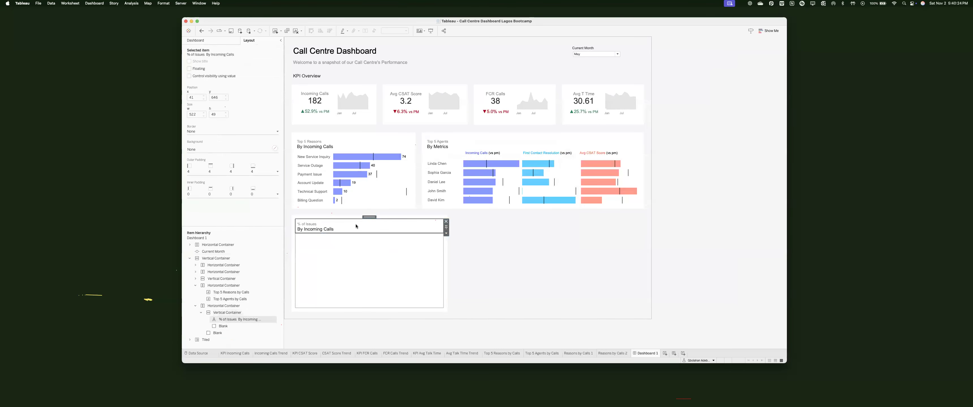
pyautogui.click(196, 40)
pyautogui.moveTo(208, 162); pyautogui.dragTo(352, 265)
pyautogui.moveTo(208, 167); pyautogui.dragTo(352, 298)
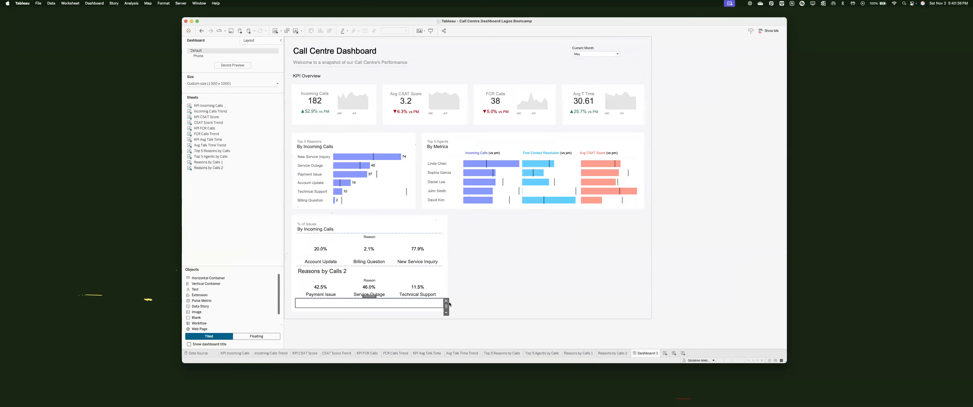
pyautogui.press('Delete')
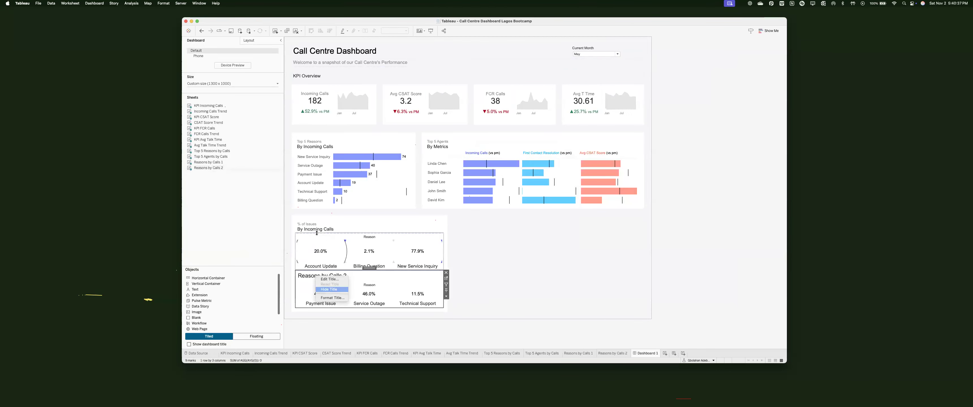
pyautogui.click(316, 238)
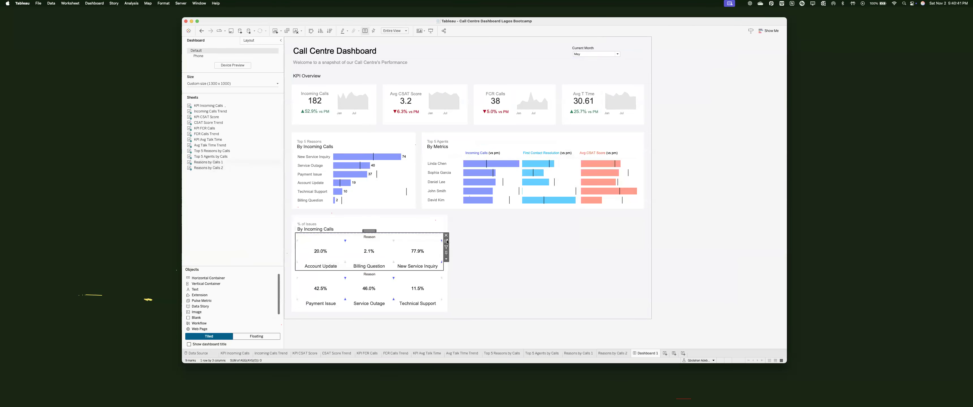
pyautogui.click(306, 160)
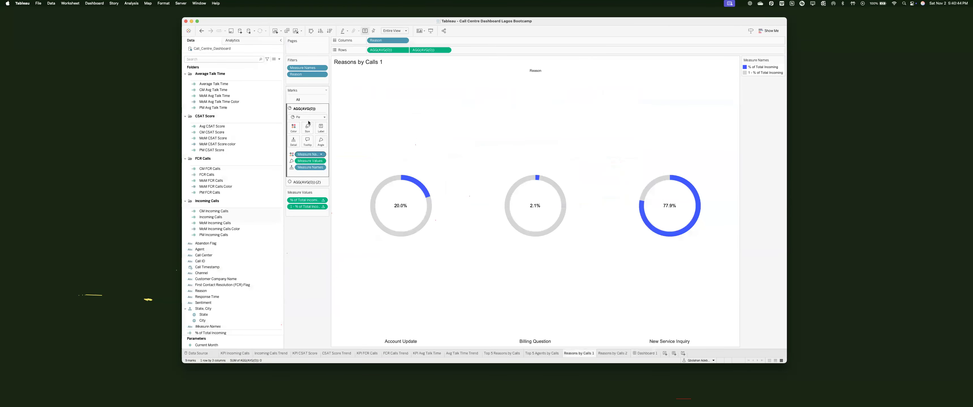
# Step: Resize the inner circle layer on the AGG(AVG(0)) (2) marks card so the pies become donut rings
pyautogui.click(298, 99)
pyautogui.click(307, 116)
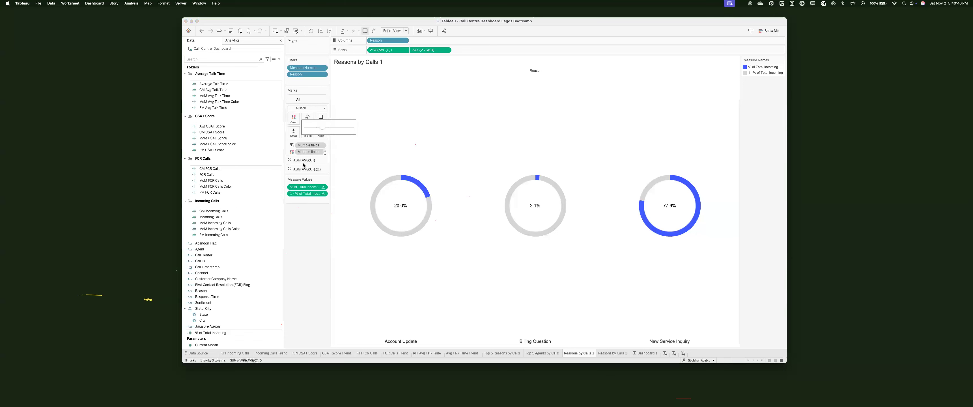
pyautogui.click(306, 168)
pyautogui.click(307, 136)
pyautogui.click(314, 152)
pyautogui.click(318, 151)
# Step: On Dashboard 1, hide the Reason field label for columns above the donuts
pyautogui.click(646, 353)
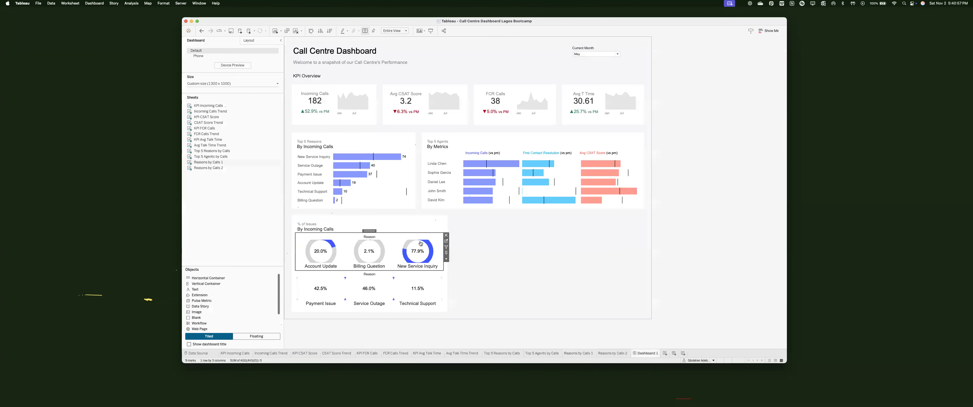
pyautogui.rightClick(374, 237)
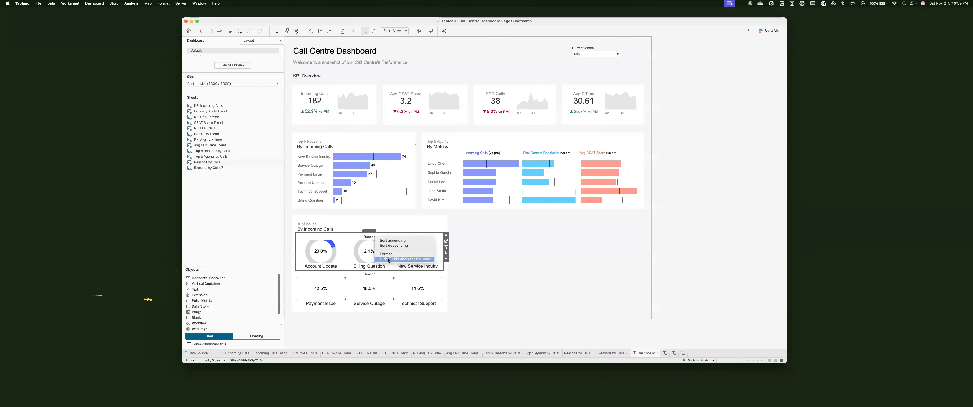
pyautogui.click(405, 259)
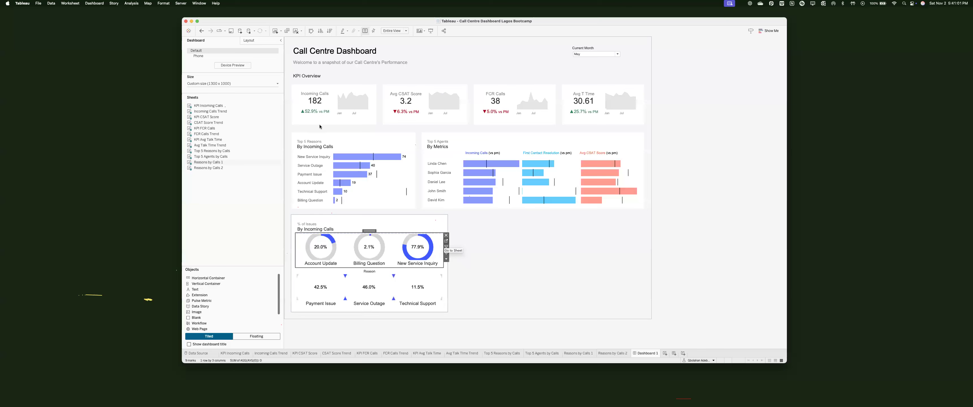
# Step: Fine-tune the inner circle size until thin rings show properly on Dashboard 1
pyautogui.click(446, 246)
pyautogui.click(308, 118)
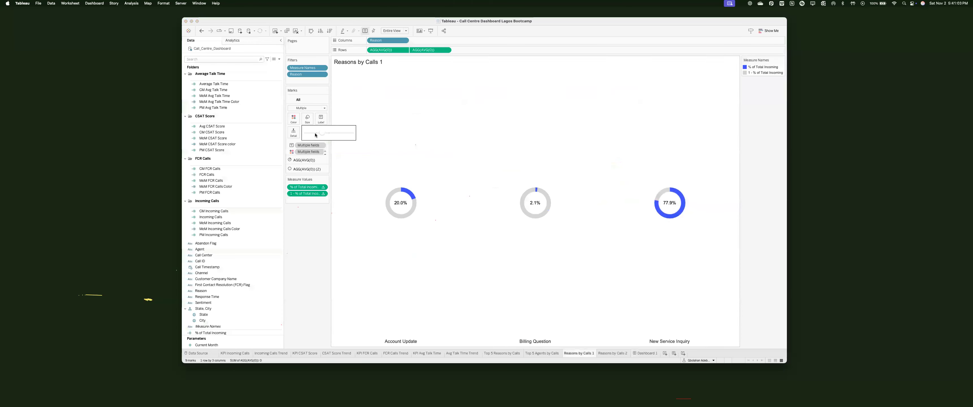
pyautogui.click(304, 161)
pyautogui.click(306, 182)
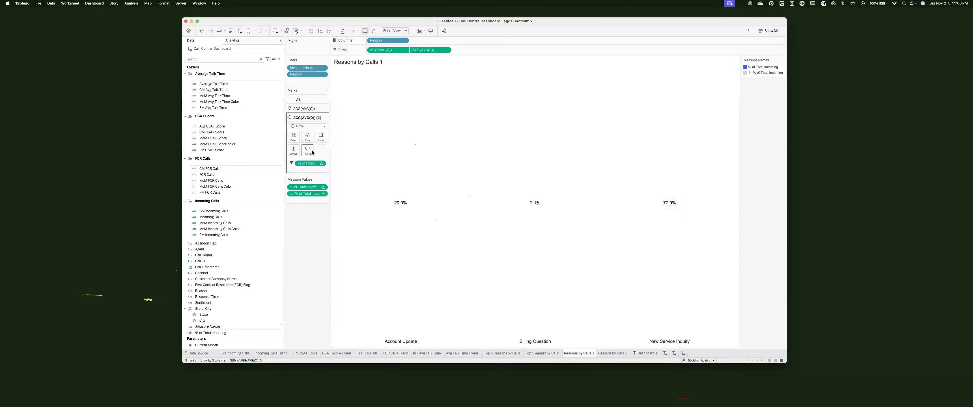
pyautogui.click(646, 354)
pyautogui.click(446, 241)
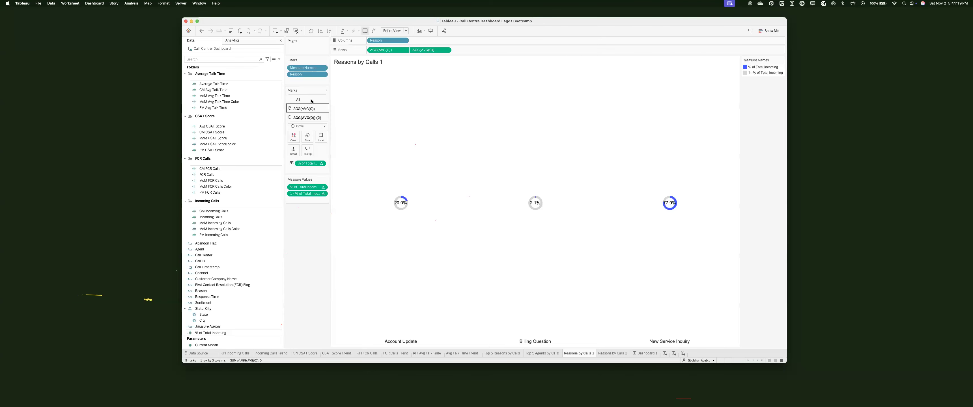
pyautogui.click(322, 132)
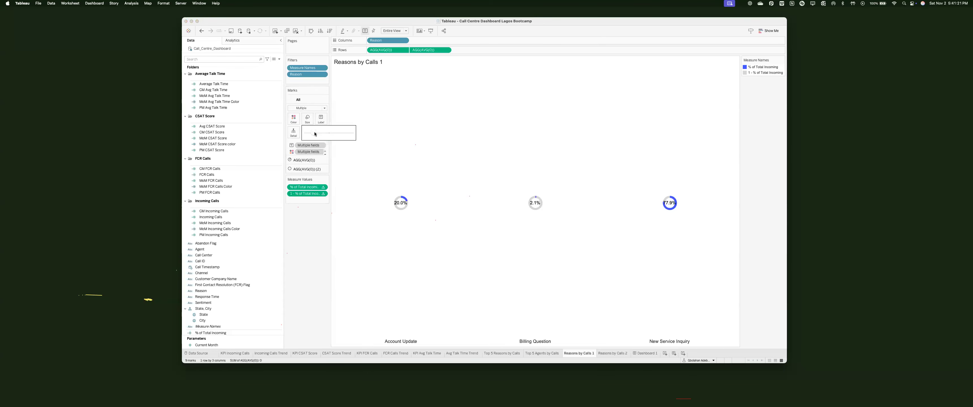
pyautogui.click(307, 170)
pyautogui.click(308, 137)
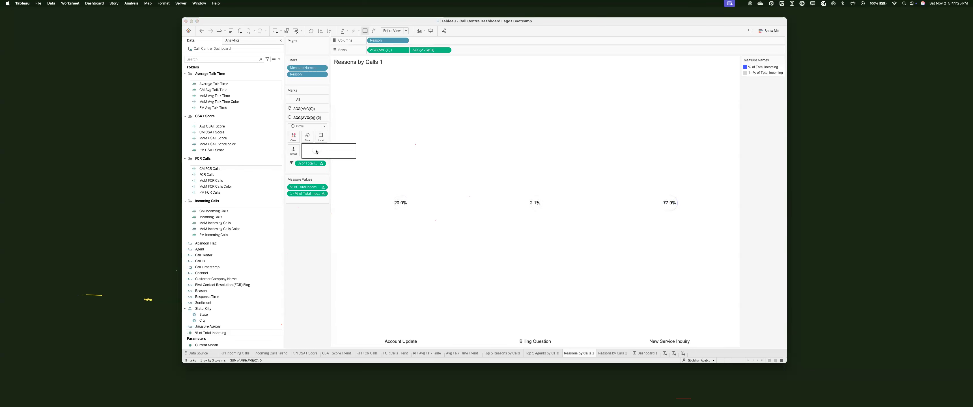
pyautogui.moveTo(317, 151); pyautogui.dragTo(313, 151)
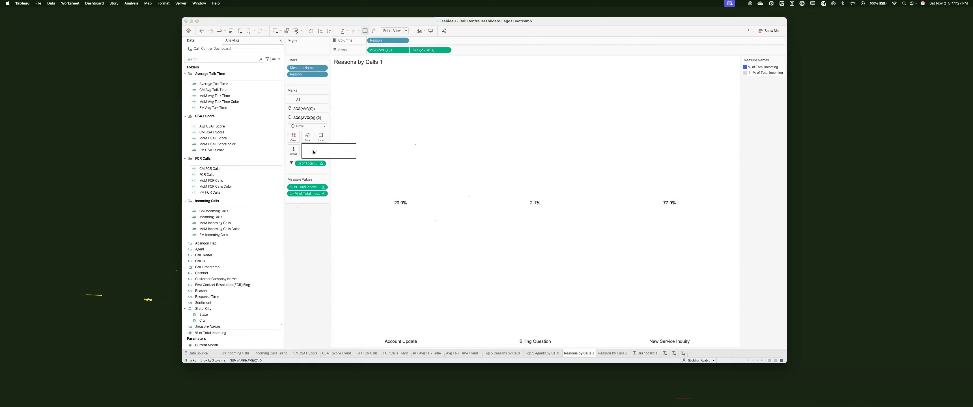
pyautogui.click(647, 354)
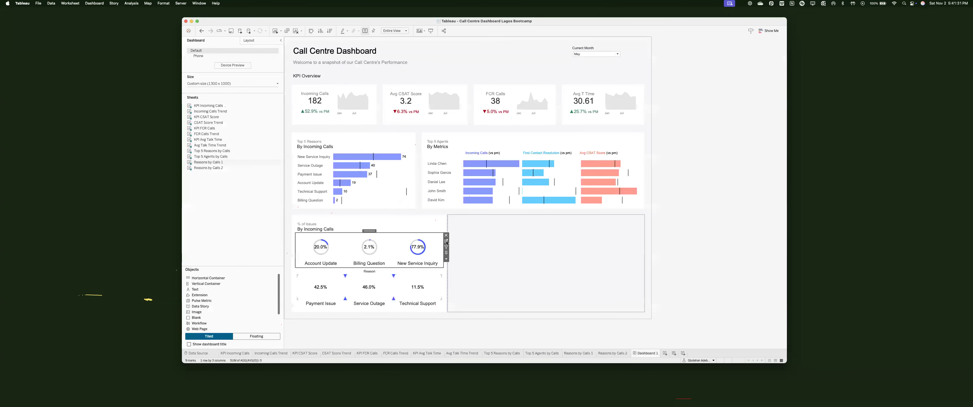
pyautogui.click(446, 242)
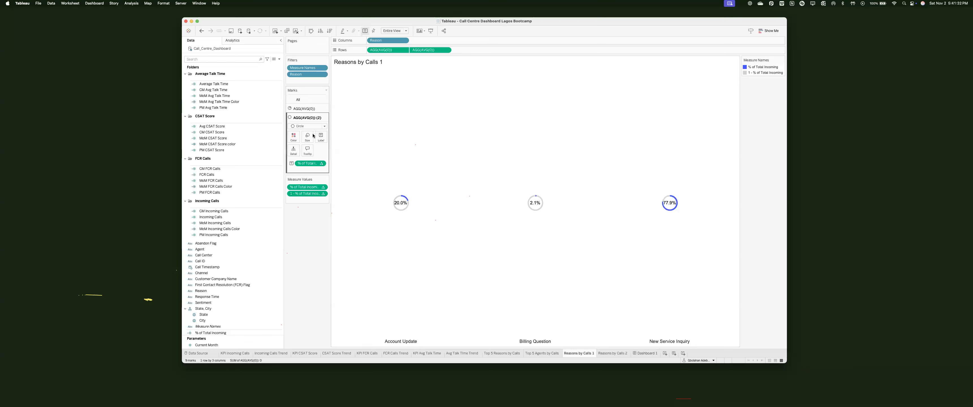
# Step: Thicken the donut rings slightly and set the percentage label font size to 8
pyautogui.click(313, 151)
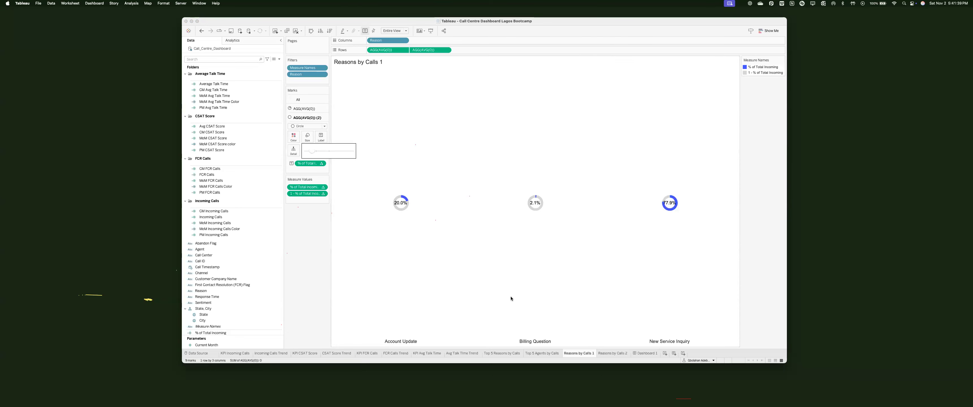
pyautogui.click(653, 356)
pyautogui.click(579, 354)
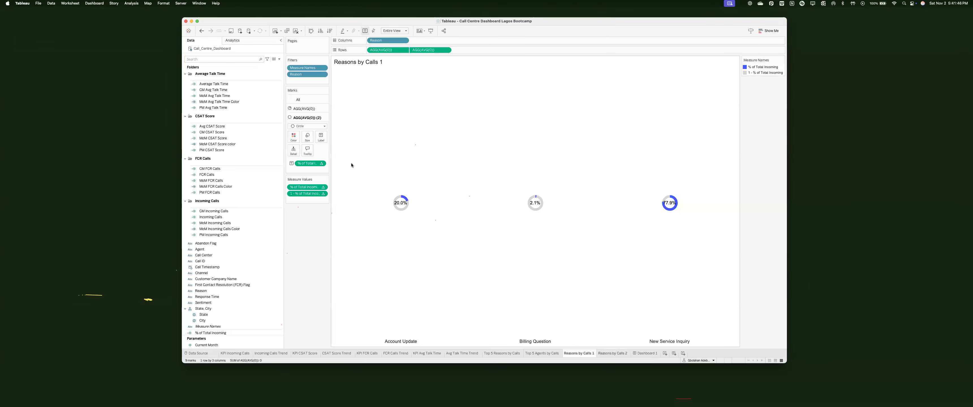
pyautogui.click(320, 137)
pyautogui.click(357, 175)
pyautogui.click(351, 189)
pyautogui.click(350, 197)
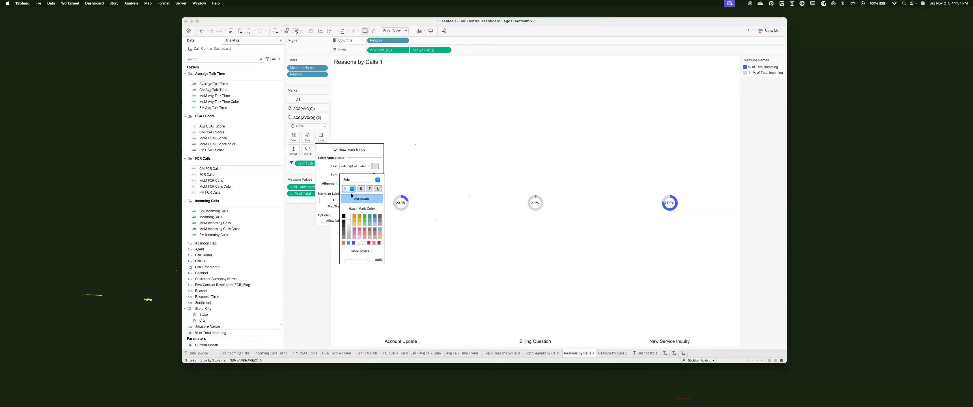
pyautogui.click(351, 189)
pyautogui.click(348, 192)
pyautogui.click(305, 163)
# Step: Format the % of Total labels as percentages with 0 decimal places
pyautogui.rightClick(305, 164)
pyautogui.click(317, 188)
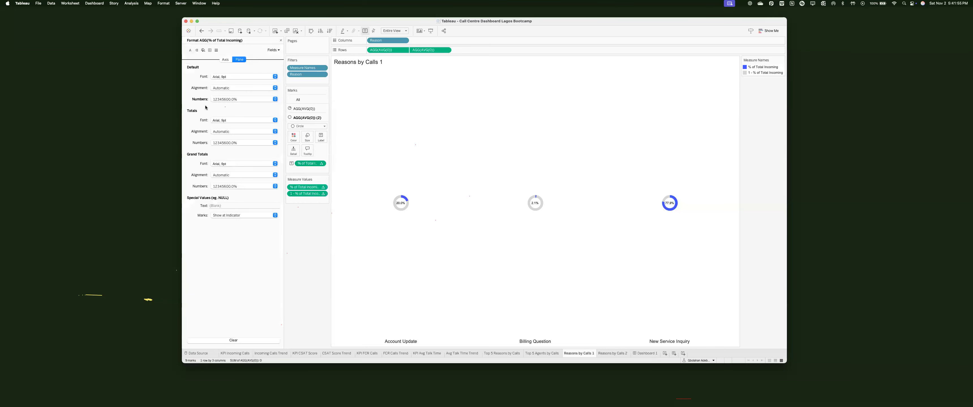
pyautogui.click(226, 99)
pyautogui.click(284, 117)
pyautogui.click(281, 41)
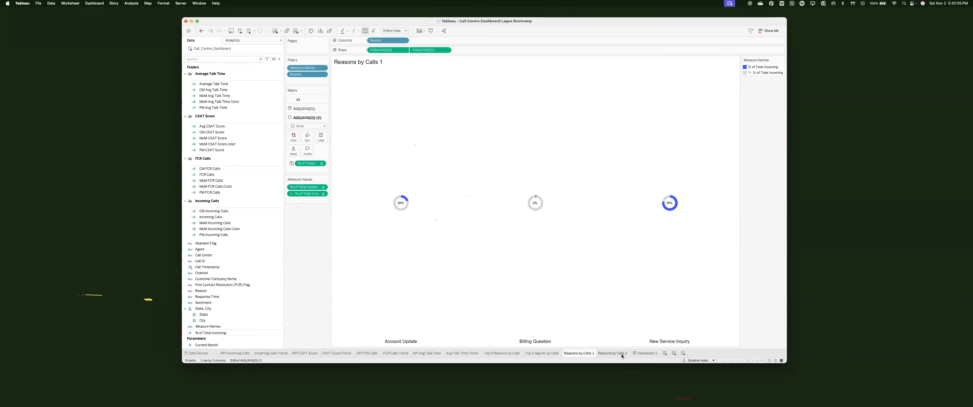
pyautogui.moveTo(622, 356)
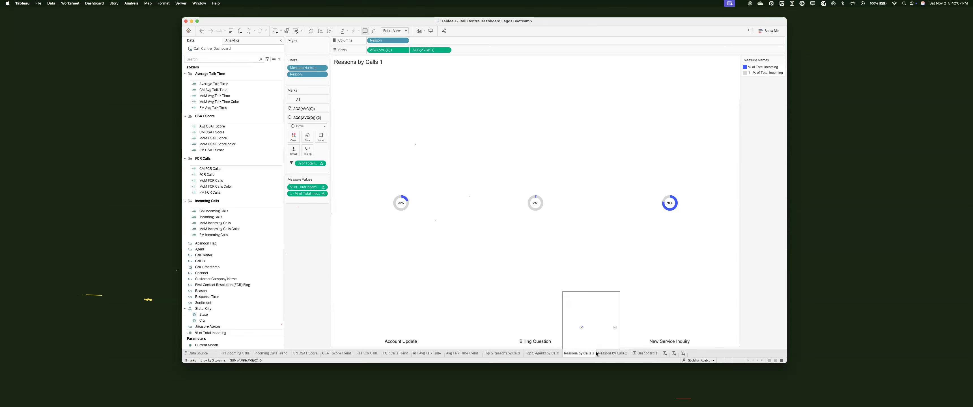
# Step: Set the Reason header font size to 11 pt on Reasons by Calls 1
pyautogui.click(614, 355)
pyautogui.rightClick(614, 354)
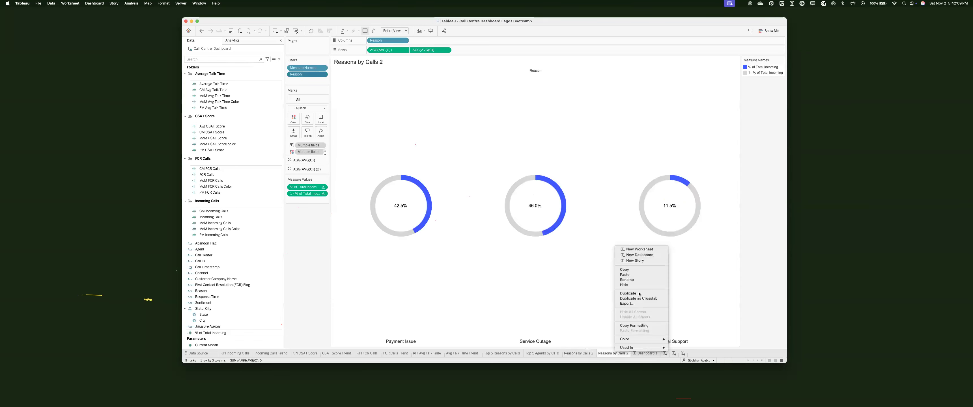
pyautogui.click(579, 353)
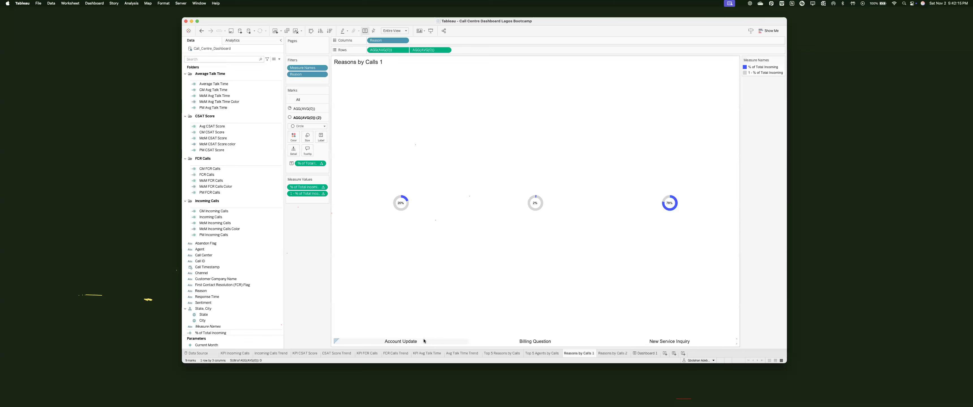
pyautogui.rightClick(421, 341)
pyautogui.click(434, 374)
pyautogui.click(254, 78)
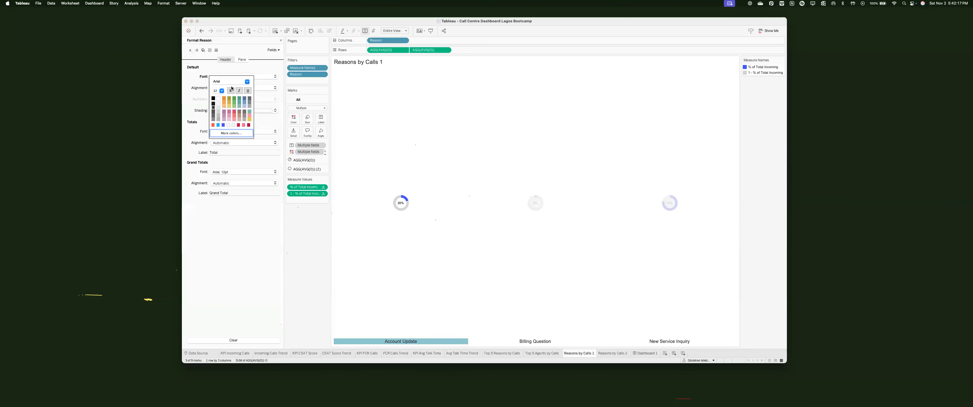
pyautogui.click(222, 91)
pyautogui.click(216, 107)
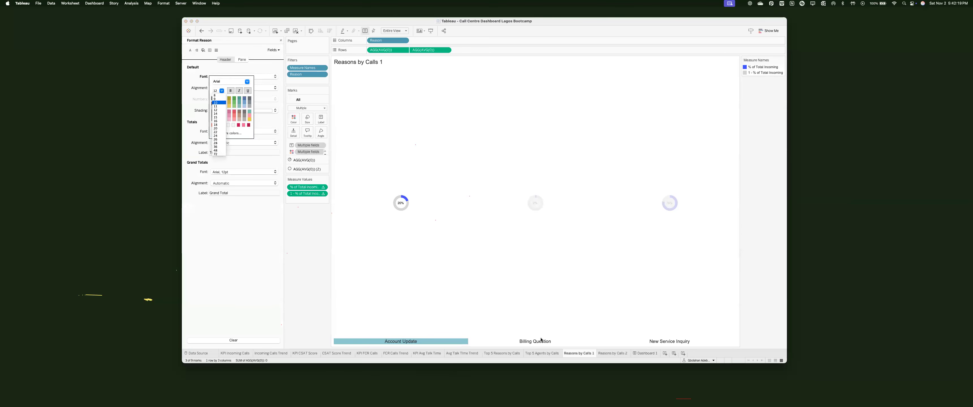
pyautogui.click(645, 327)
# Step: Back on Dashboard 1, select the upper donut sheet and show its Layout properties
pyautogui.hotkey('ctrl', 'Tab')
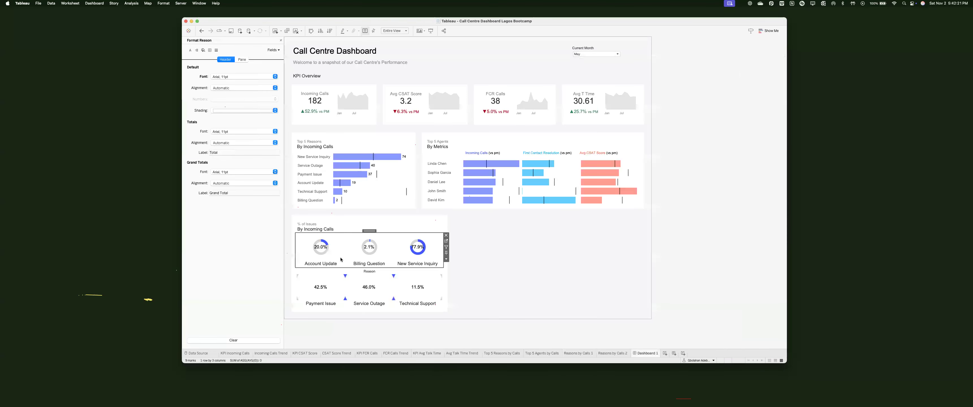
pyautogui.click(539, 303)
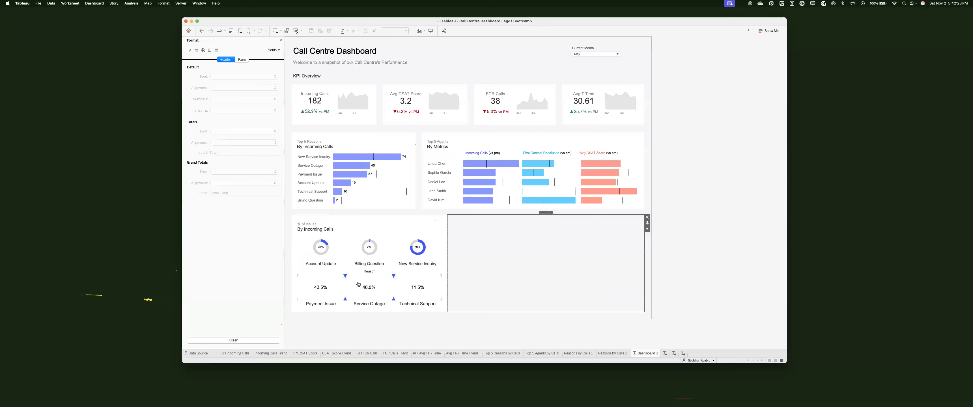
pyautogui.click(343, 237)
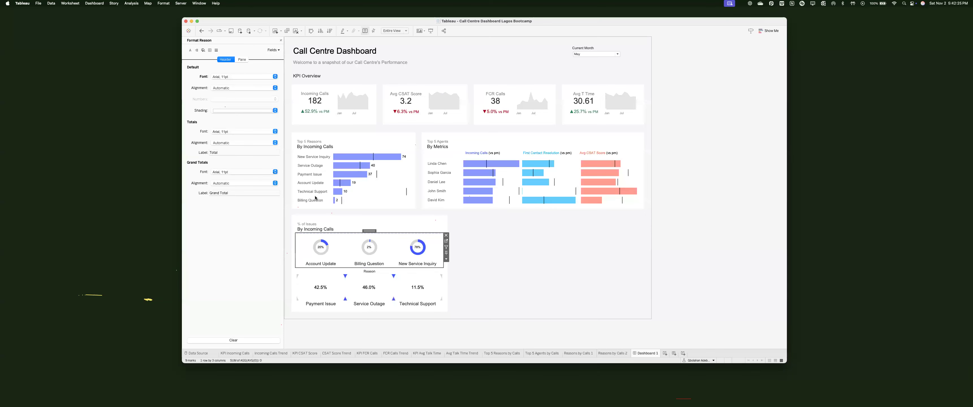
pyautogui.click(281, 40)
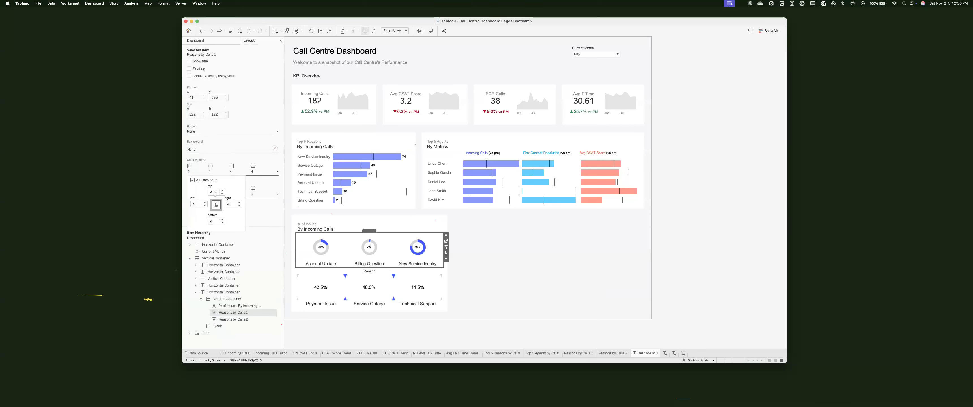
# Step: Give Reasons by Calls 1 outer padding of 0 on top, left and right, and 10 at the bottom
pyautogui.click(216, 193)
pyautogui.write('0')
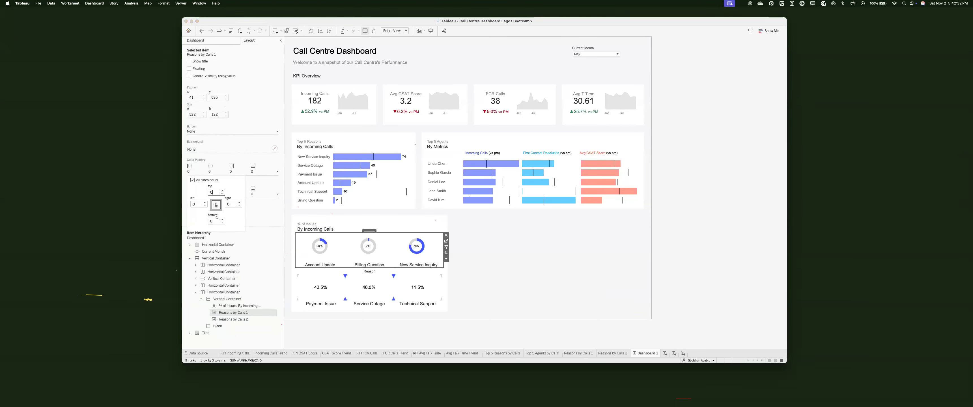
pyautogui.click(222, 221)
pyautogui.write('5')
pyautogui.press('Return')
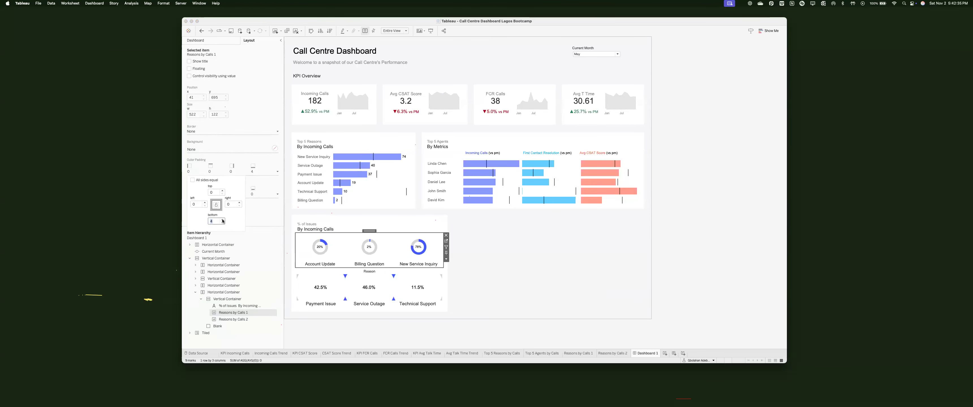
pyautogui.click(223, 219)
pyautogui.click(222, 220)
pyautogui.click(222, 220)
pyautogui.click(223, 219)
pyautogui.click(222, 220)
pyautogui.click(223, 220)
pyautogui.press('Escape')
pyautogui.click(578, 353)
# Step: Duplicate Reasons by Calls 1 and name the copy Reasons by Calls 2
pyautogui.rightClick(586, 357)
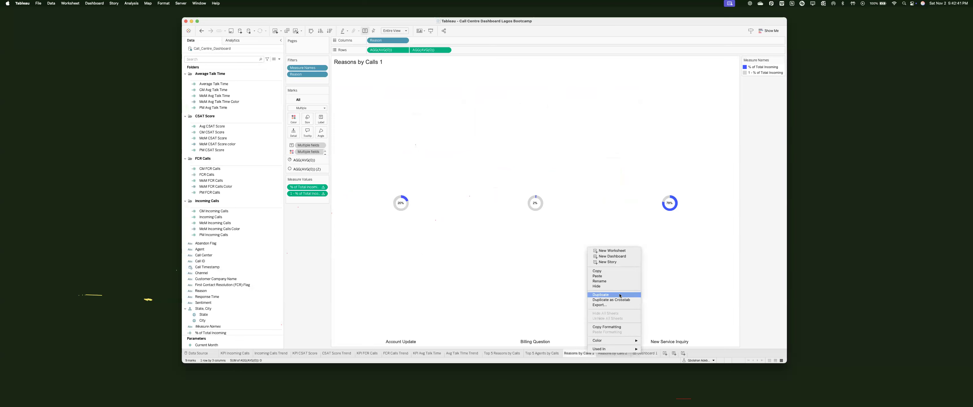
pyautogui.press('Escape')
pyautogui.doubleClick(627, 352)
pyautogui.moveTo(627, 353); pyautogui.dragTo(657, 354)
pyautogui.write('2')
# Step: Filter Reason to Payment Issue, Service Outage and Technical Support, then select the lower donut row on Dashboard 1
pyautogui.doubleClick(307, 74)
pyautogui.click(417, 144)
pyautogui.click(417, 149)
pyautogui.click(416, 154)
pyautogui.click(416, 160)
pyautogui.click(416, 165)
pyautogui.click(417, 170)
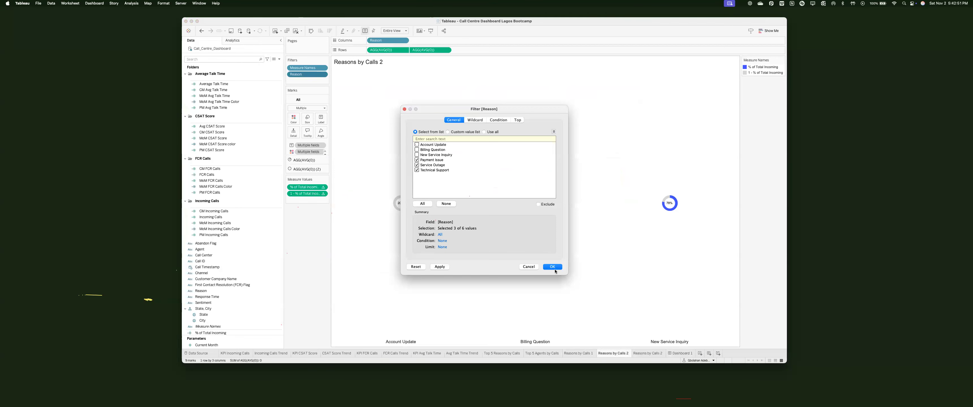
pyautogui.click(552, 267)
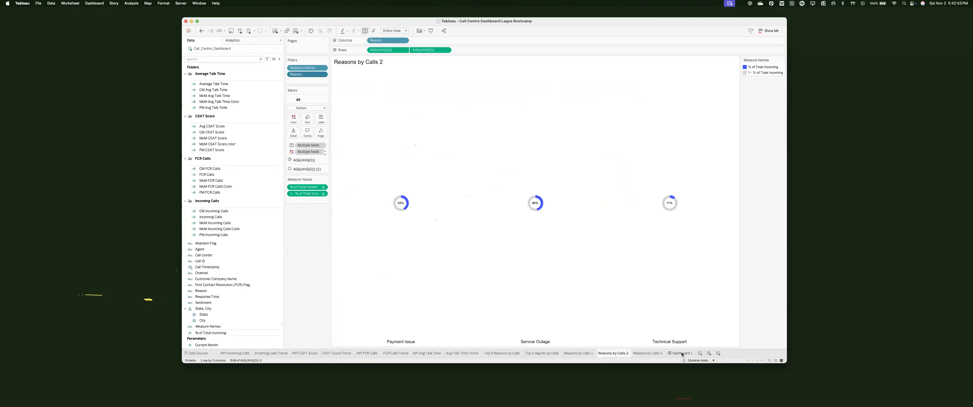
pyautogui.click(682, 353)
pyautogui.click(313, 272)
pyautogui.click(195, 40)
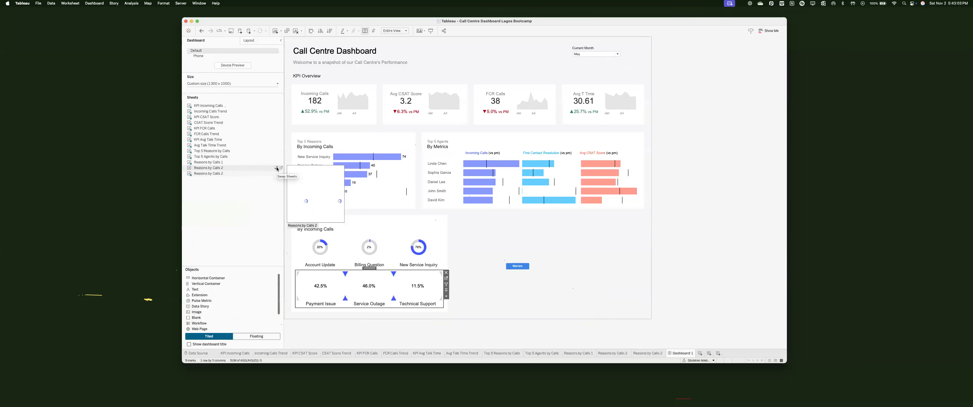
# Step: Swap Reasons by Calls 2 into the lower donut row and hide its title
pyautogui.click(277, 169)
pyautogui.rightClick(325, 273)
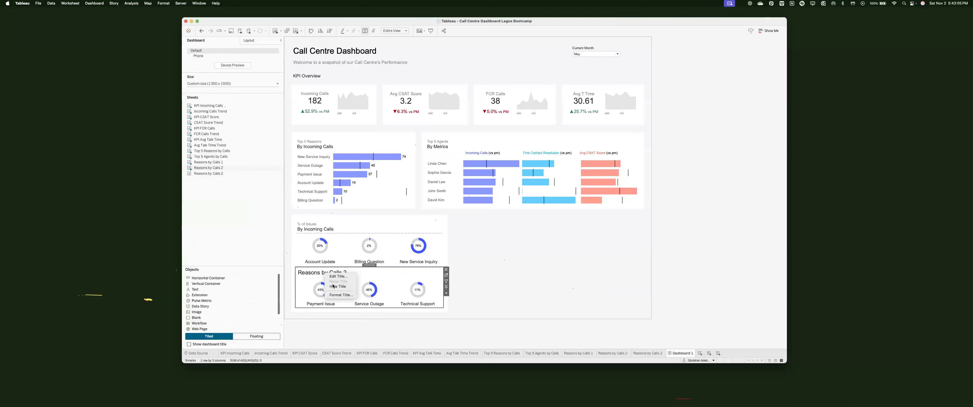
pyautogui.click(338, 287)
pyautogui.click(533, 293)
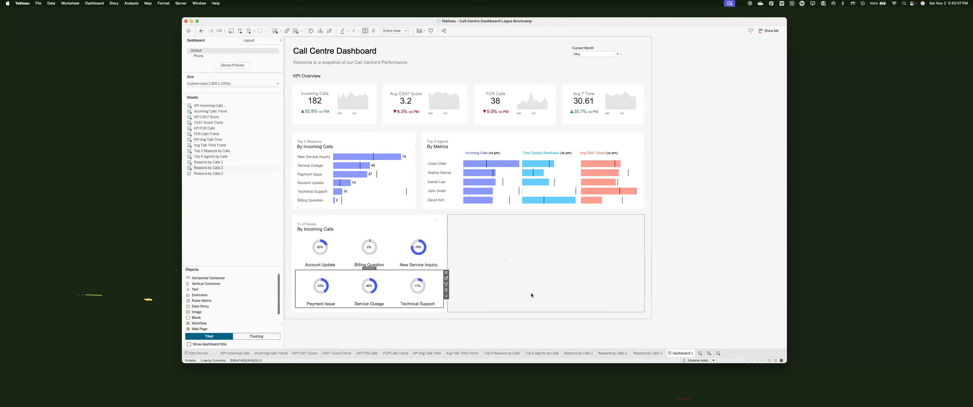
# Step: Set the lower row's outer padding to 10 on top and 0 elsewhere
pyautogui.click(324, 305)
pyautogui.click(249, 40)
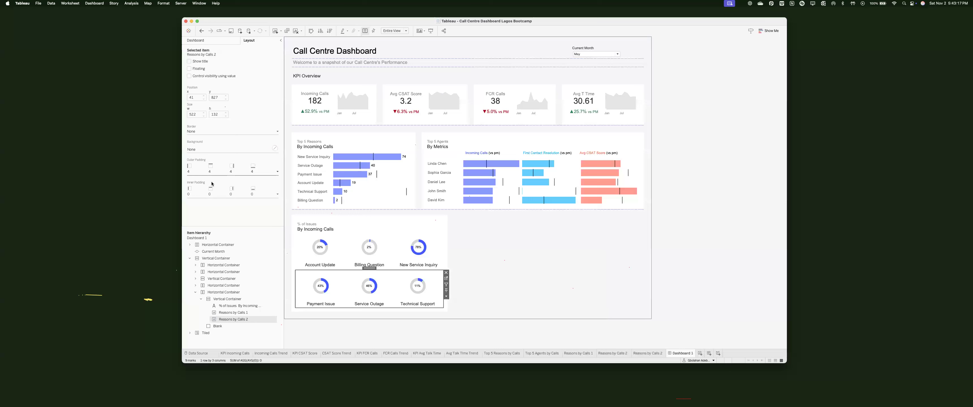
pyautogui.click(212, 172)
pyautogui.write('0')
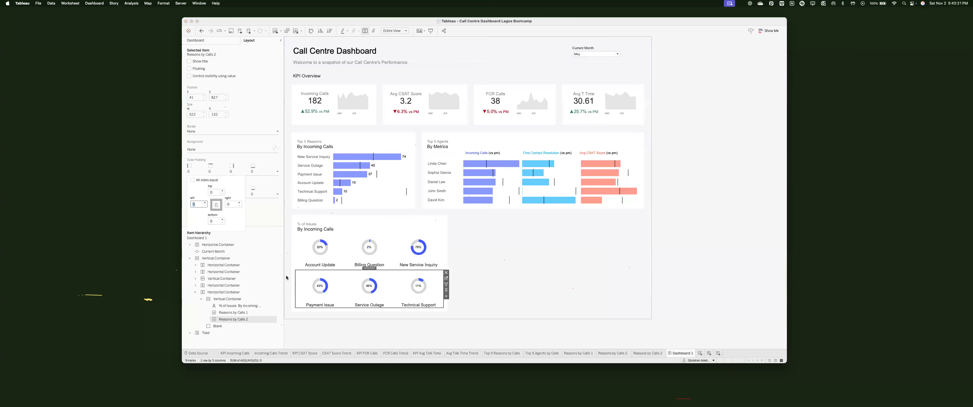
pyautogui.write('1')
pyautogui.press('Return')
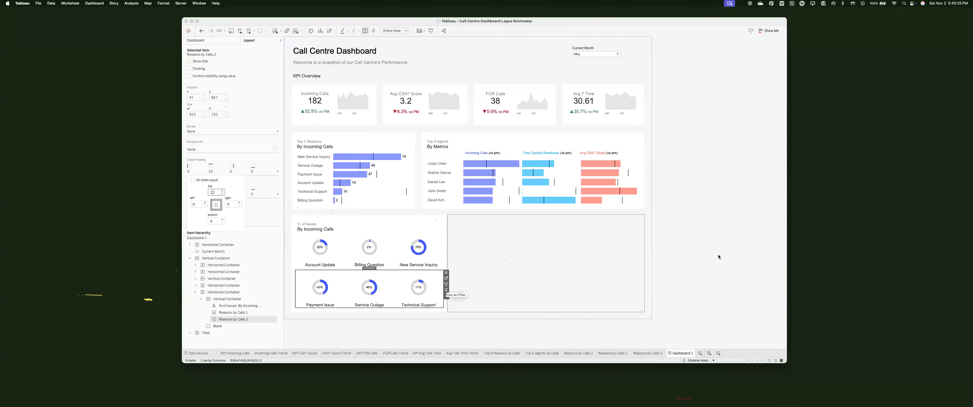
pyautogui.click(712, 259)
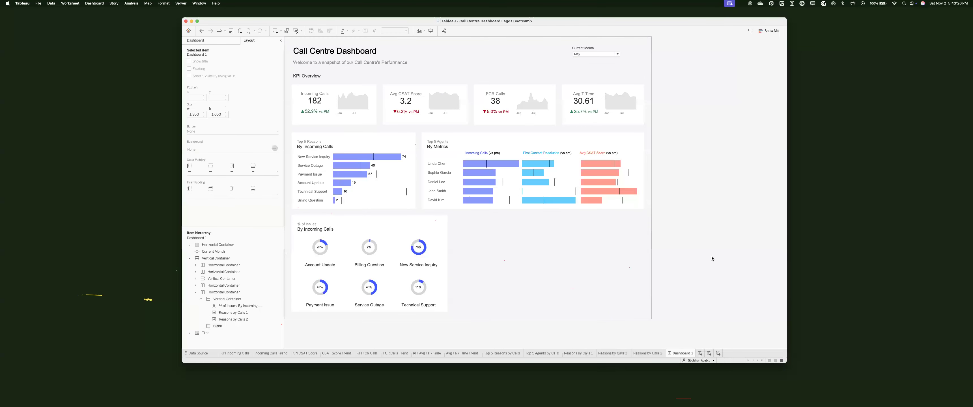
# Step: Change the Current Month filter on Dashboard 1, trying Jul and Feb
pyautogui.click(595, 54)
pyautogui.click(582, 83)
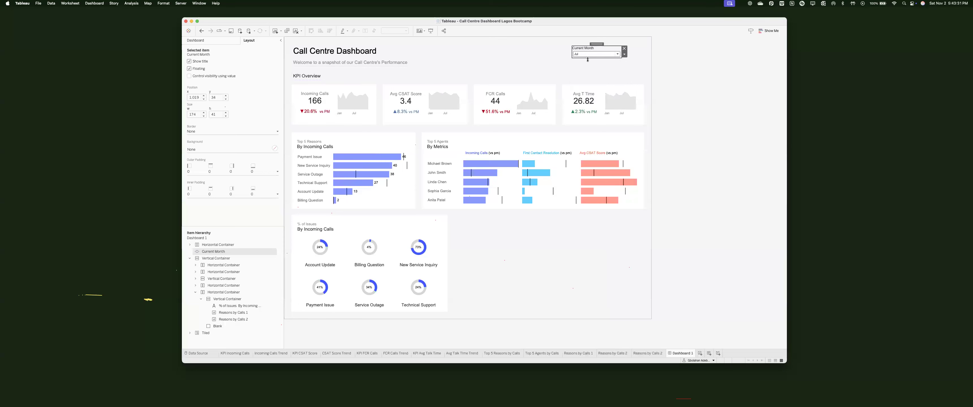
pyautogui.click(589, 55)
pyautogui.click(587, 60)
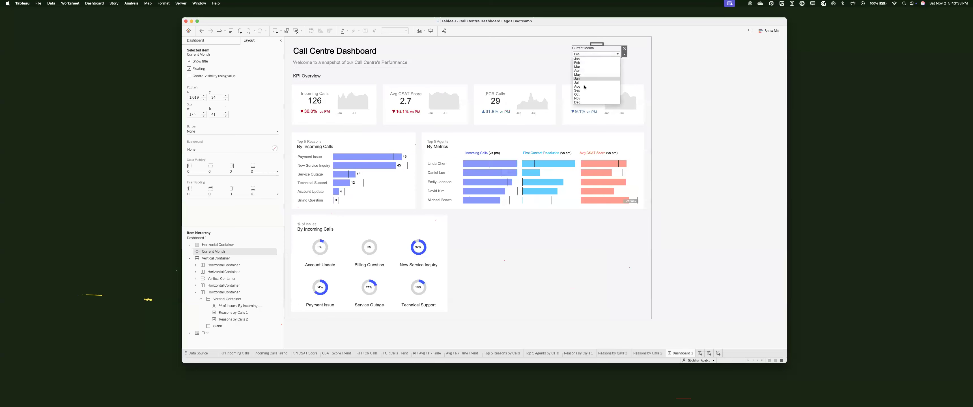
pyautogui.scroll(-6, 593, 55)
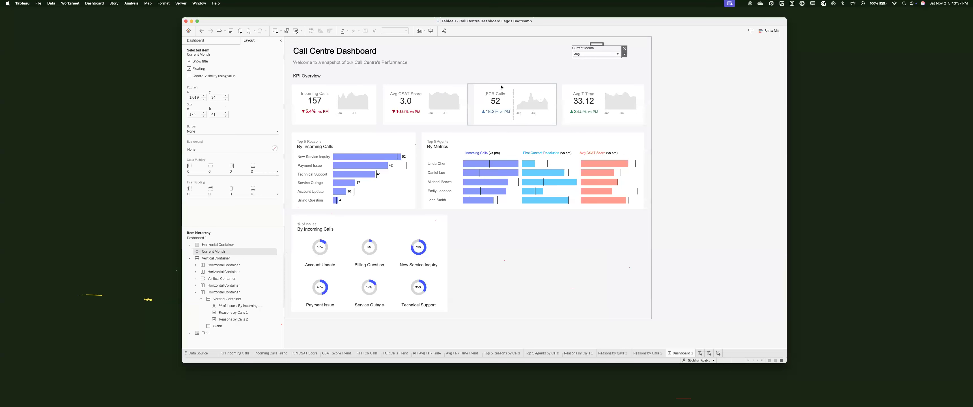
# Step: Review the FCR Calls KPI change-indicator colours and return to the dashboard
pyautogui.click(506, 95)
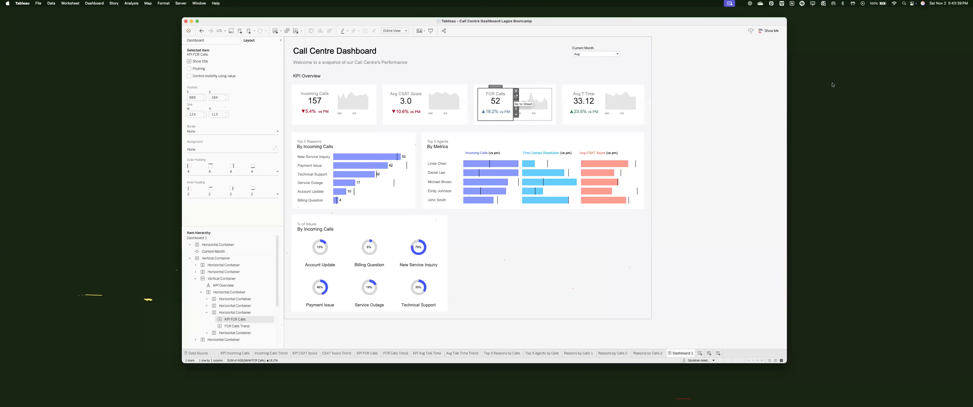
pyautogui.click(516, 97)
pyautogui.doubleClick(744, 85)
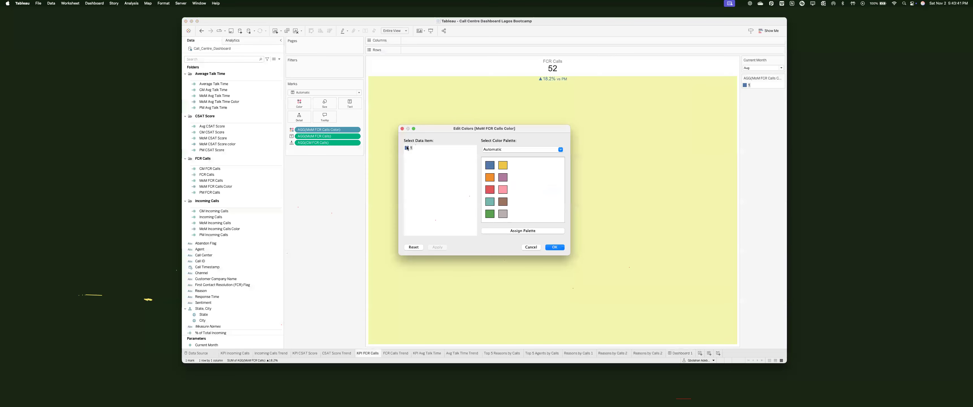
pyautogui.click(554, 247)
pyautogui.click(680, 354)
# Step: On the KPI Avg Talk Time sheet, colour the -1 indicator item green
pyautogui.click(603, 97)
pyautogui.click(613, 98)
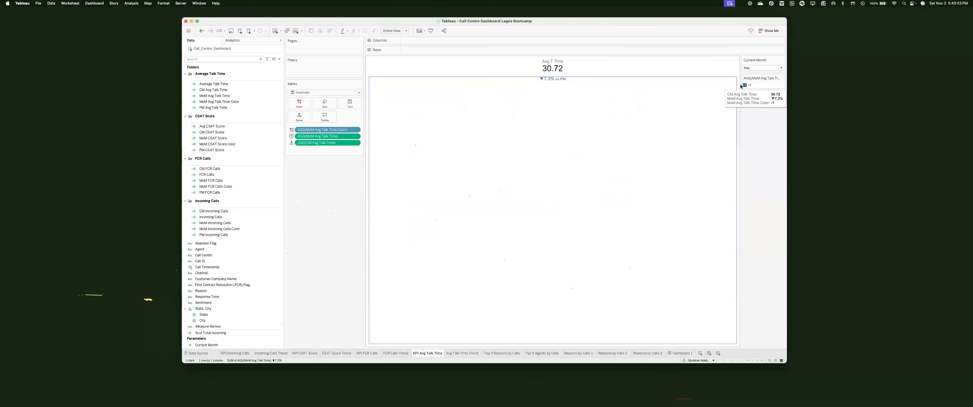
pyautogui.doubleClick(744, 85)
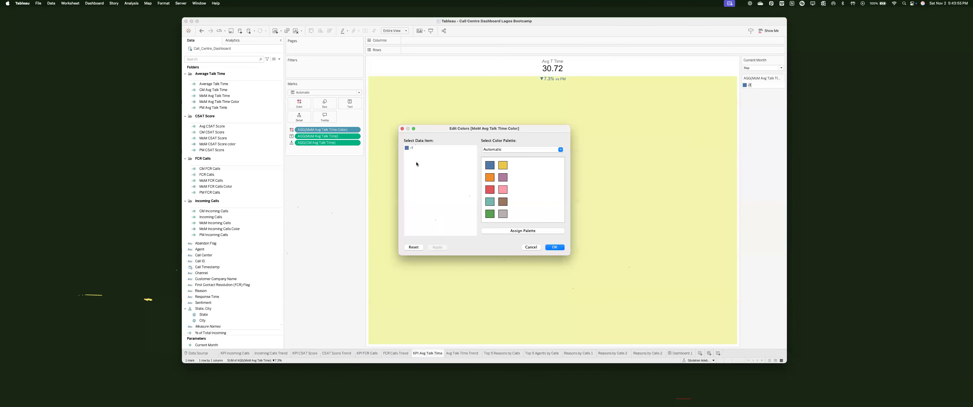
pyautogui.doubleClick(409, 148)
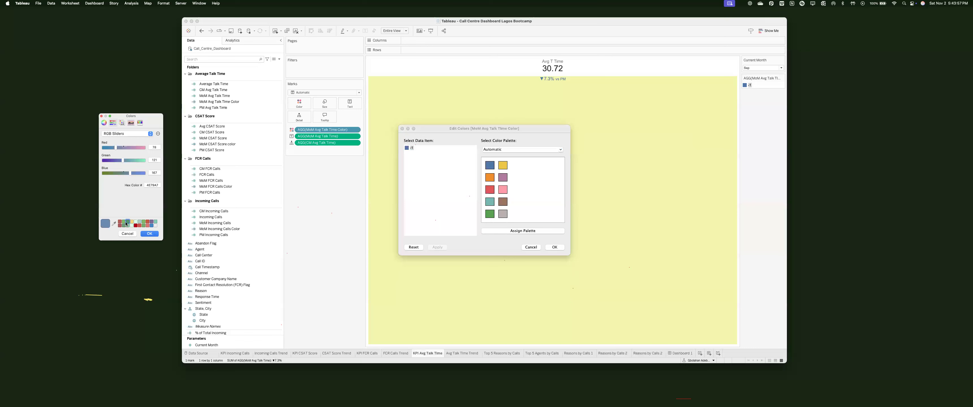
pyautogui.click(127, 226)
pyautogui.click(149, 233)
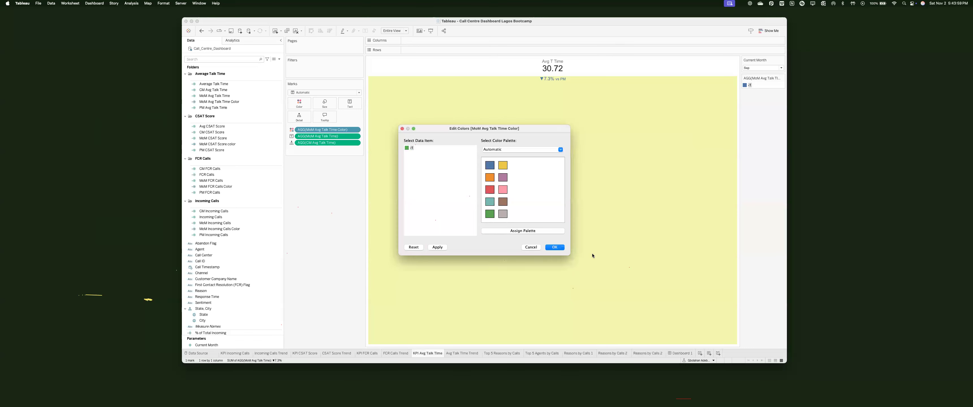
pyautogui.click(553, 247)
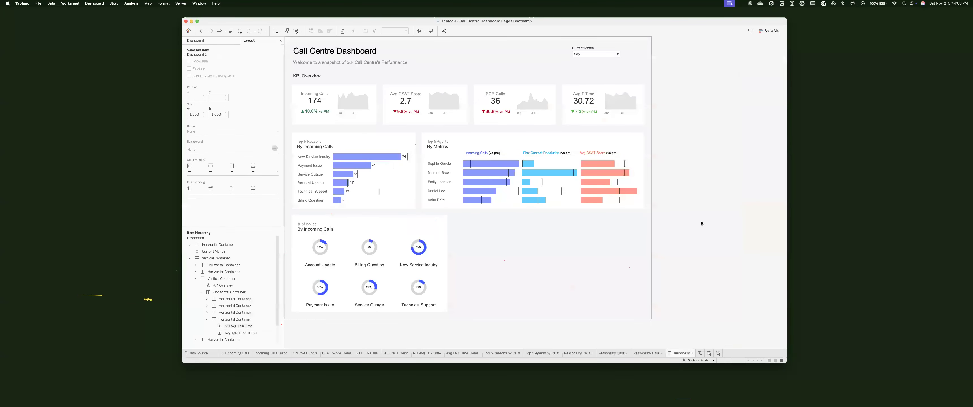
# Step: Change the talk time decrease colour to darker green 3A855A and return to Dashboard 1
pyautogui.click(593, 108)
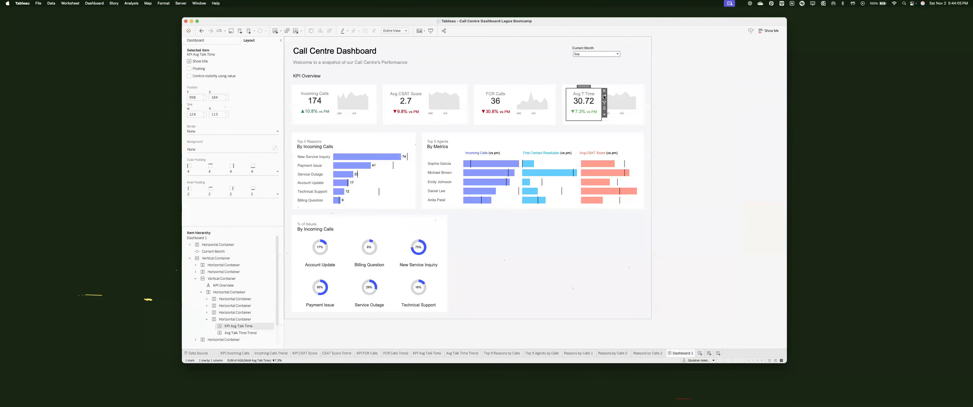
pyautogui.click(604, 95)
pyautogui.doubleClick(750, 79)
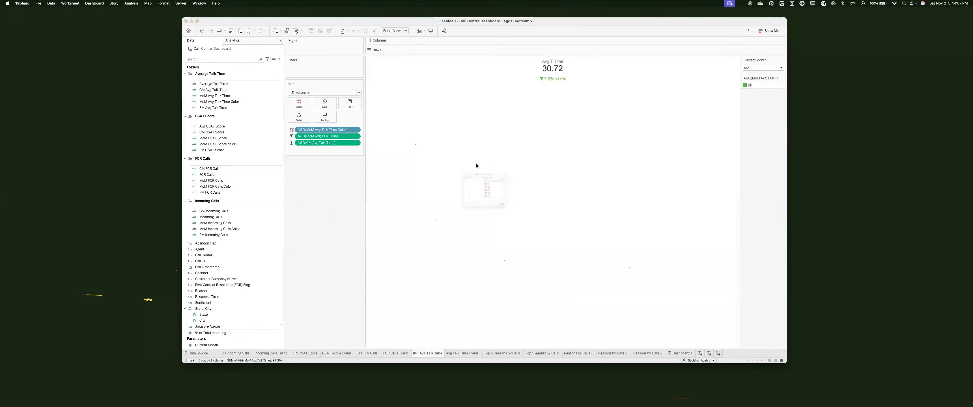
pyautogui.doubleClick(408, 149)
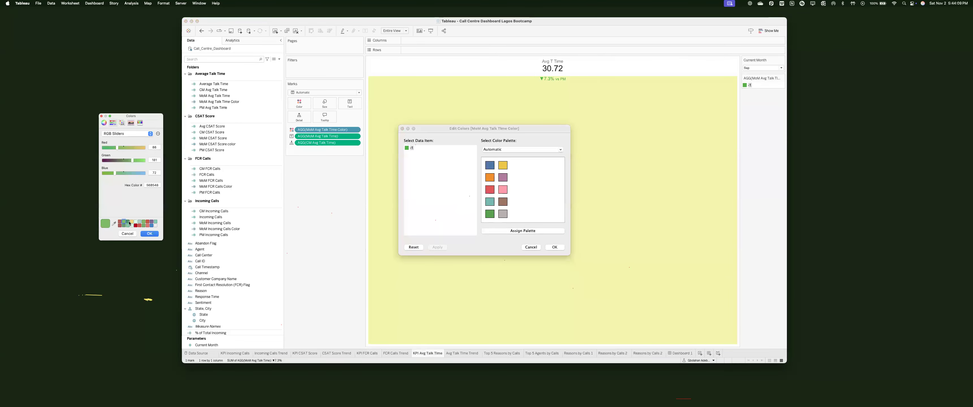
pyautogui.click(128, 223)
pyautogui.click(146, 233)
pyautogui.click(554, 247)
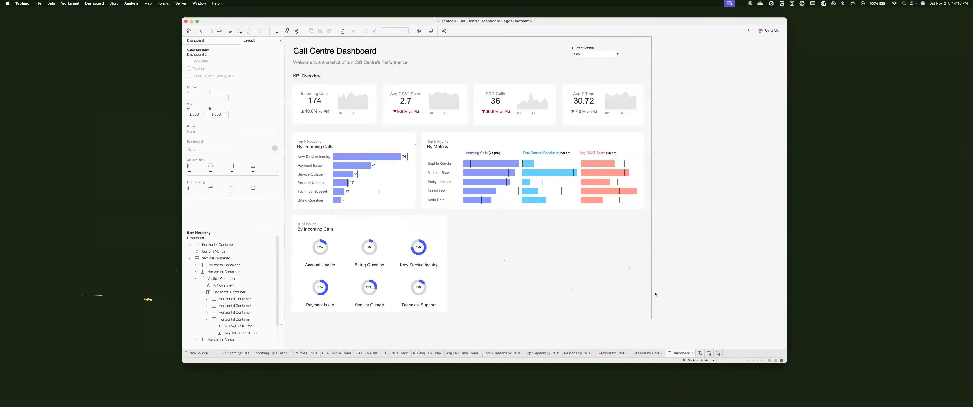
# Step: Hide all worksheets used in Dashboard 1, then move to the Excalidraw desktop
pyautogui.click(623, 287)
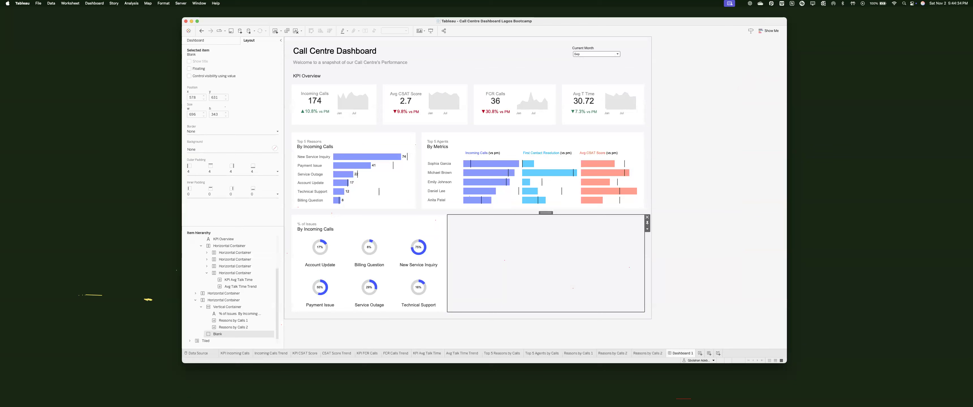
pyautogui.rightClick(678, 354)
pyautogui.click(695, 324)
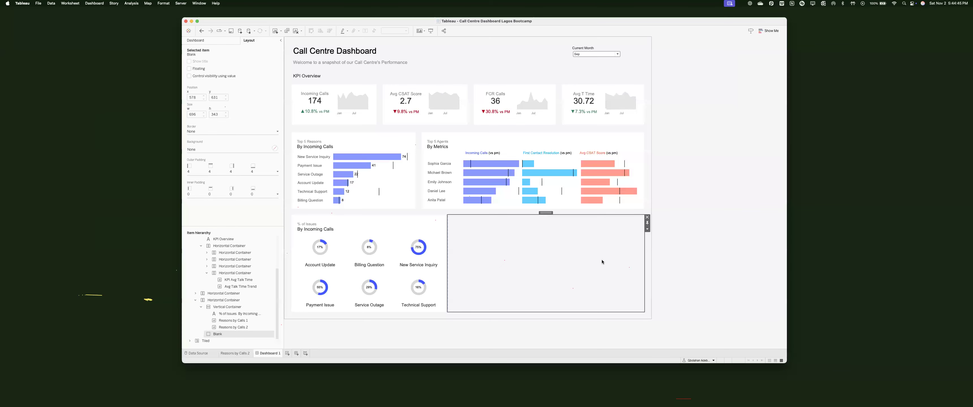
pyautogui.hotkey('ctrl', 'Right')
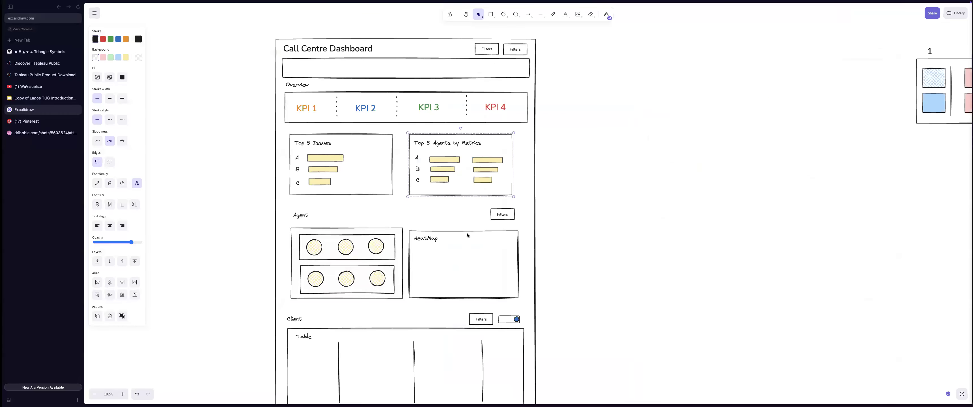
# Step: Review the grouped Agent and Client wireframe sections in Excalidraw, then return to Tableau
pyautogui.scroll(-2, 446, 195)
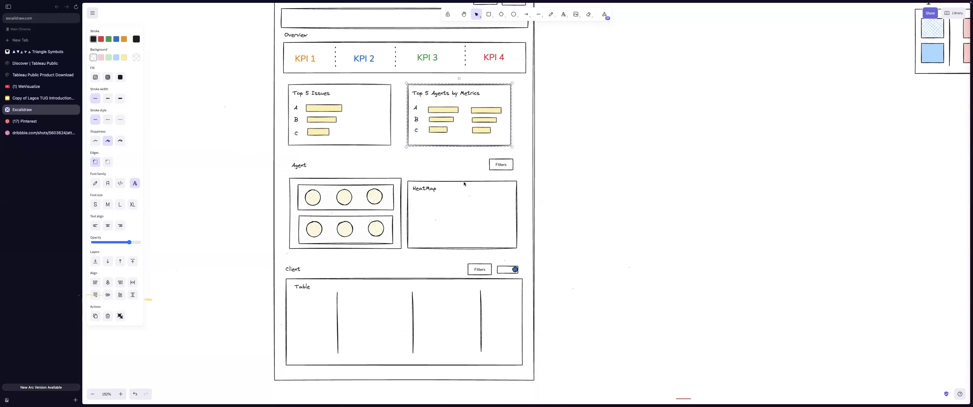
pyautogui.click(378, 288)
pyautogui.click(378, 286)
pyautogui.hscroll(-1, 377, 286)
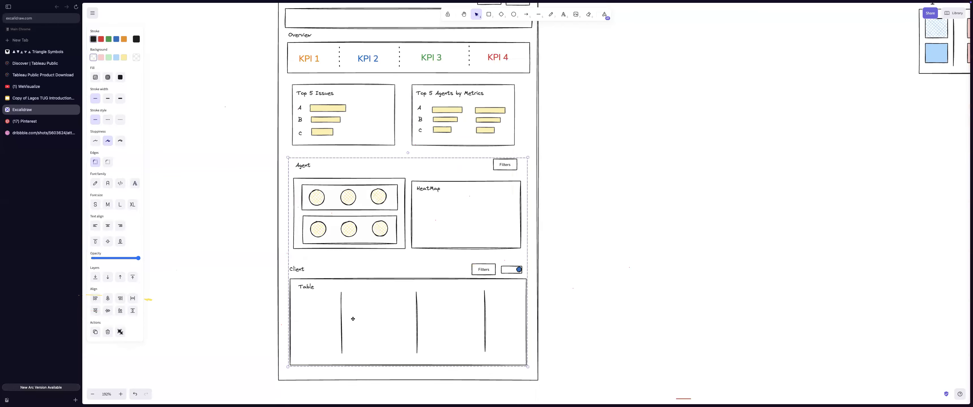
pyautogui.hotkey('ctrl', 'Left')
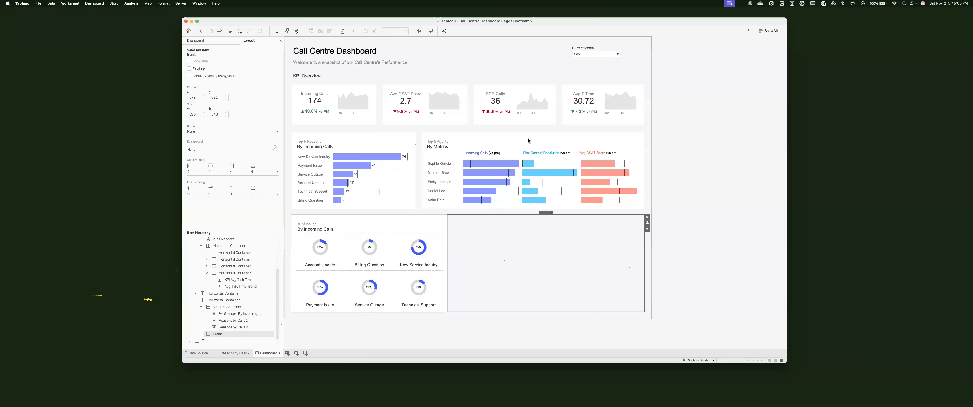
# Step: Open the Top 5 Agents worksheet and show left-aligned value labels on the Incoming Calls bars
pyautogui.press('Delete')
pyautogui.click(494, 151)
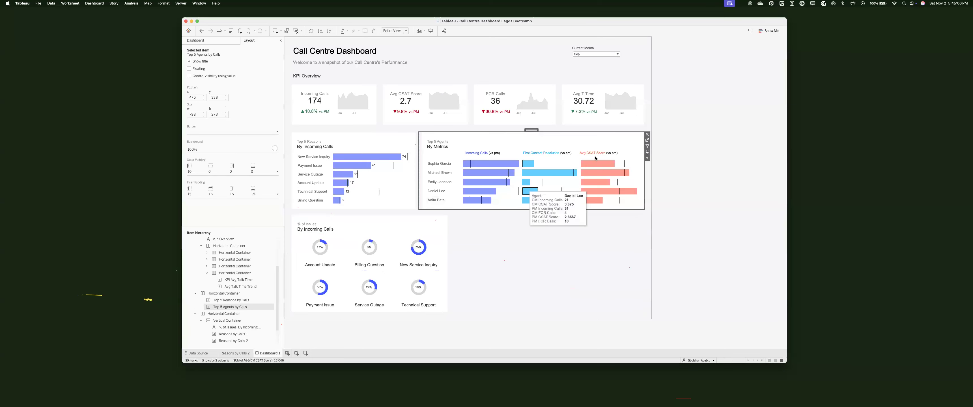
pyautogui.click(647, 139)
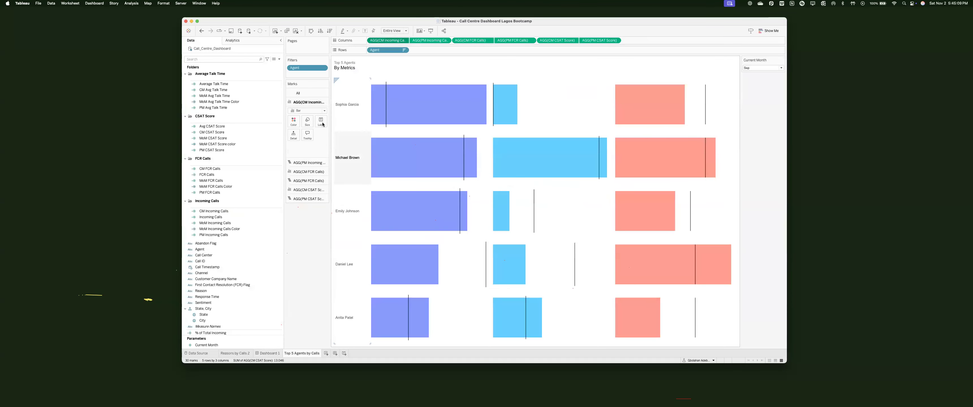
pyautogui.click(321, 120)
pyautogui.click(335, 129)
pyautogui.click(348, 163)
pyautogui.click(347, 184)
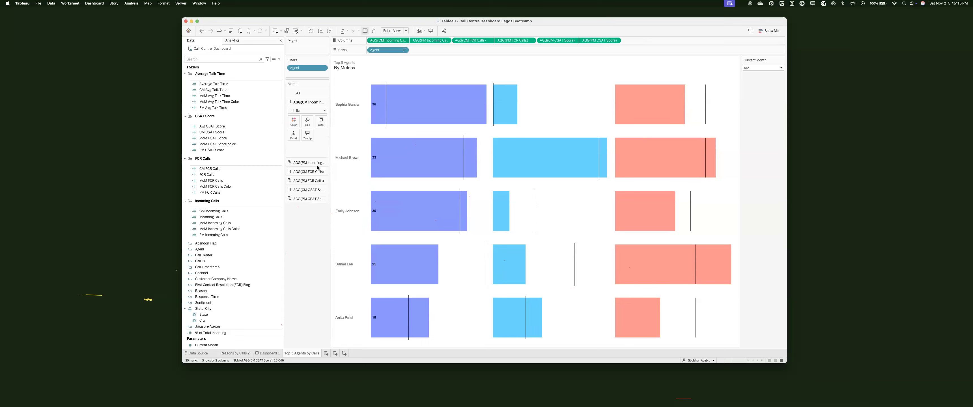
# Step: Show left-aligned value labels on the CM FCR Calls bars
pyautogui.click(317, 172)
pyautogui.click(321, 138)
pyautogui.click(335, 147)
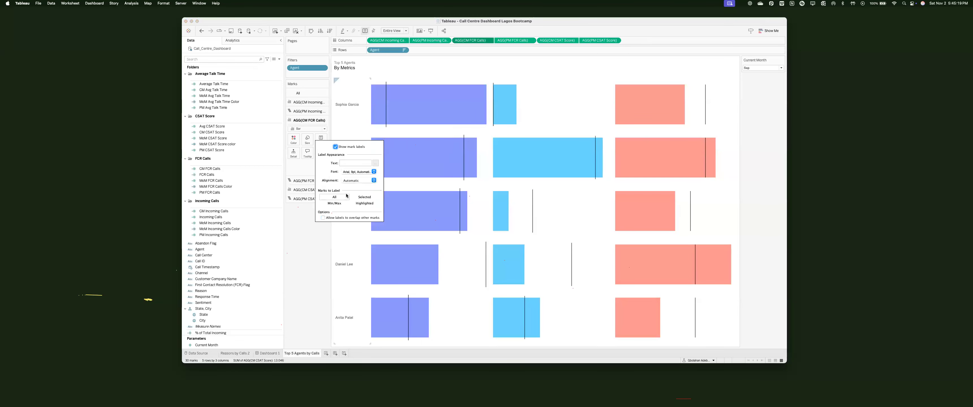
pyautogui.click(359, 180)
pyautogui.click(347, 193)
# Step: Show value labels on the CM CSAT Score bars
pyautogui.click(309, 189)
pyautogui.click(321, 156)
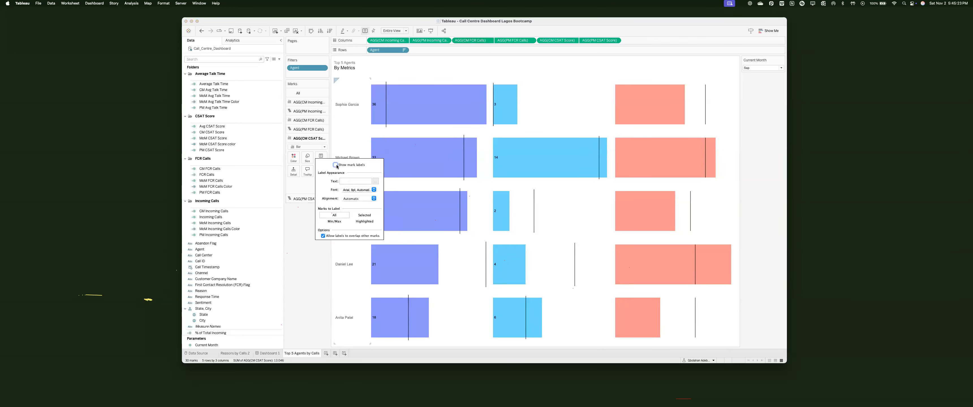
pyautogui.click(347, 200)
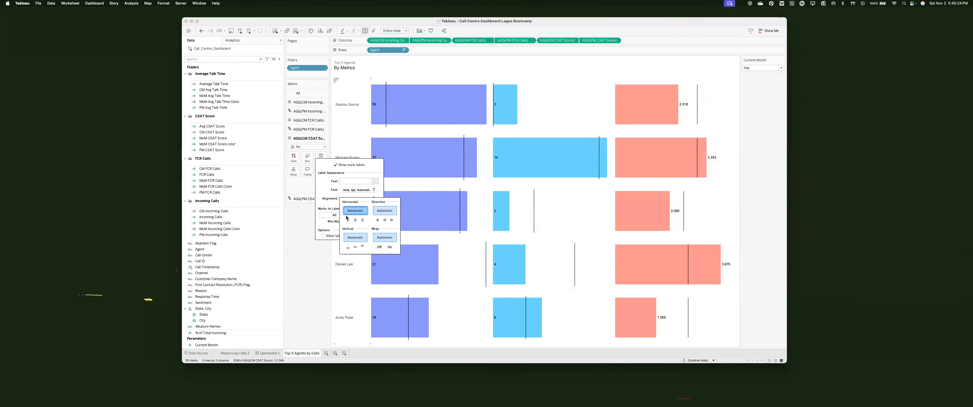
pyautogui.click(315, 306)
# Step: Return to Dashboard 1 and open the Top 5 Reasons by Calls worksheet's label settings
pyautogui.click(269, 356)
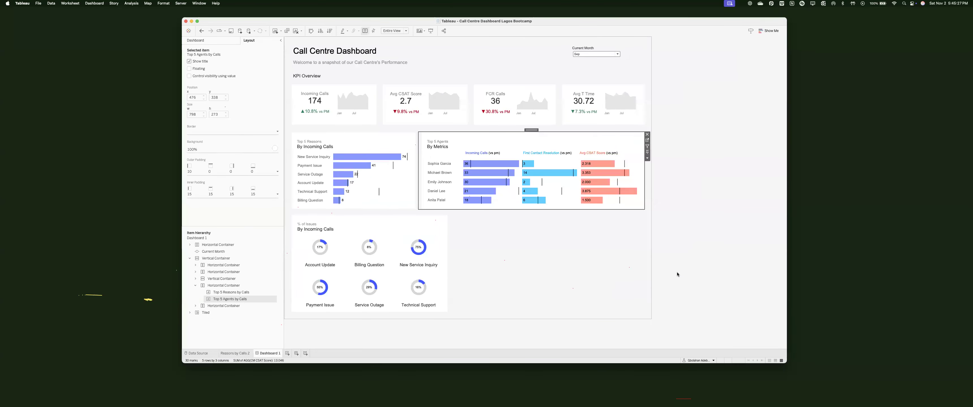
pyautogui.click(631, 143)
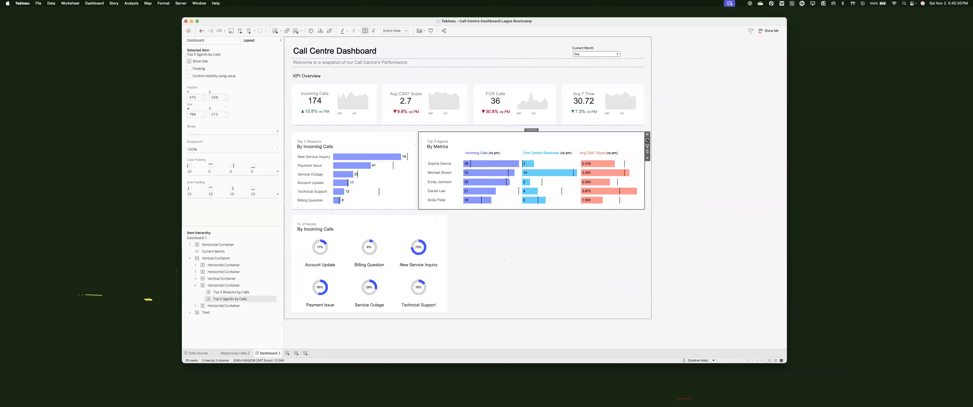
pyautogui.click(648, 147)
pyautogui.hotkey('ctrl', 'shift', 'Tab')
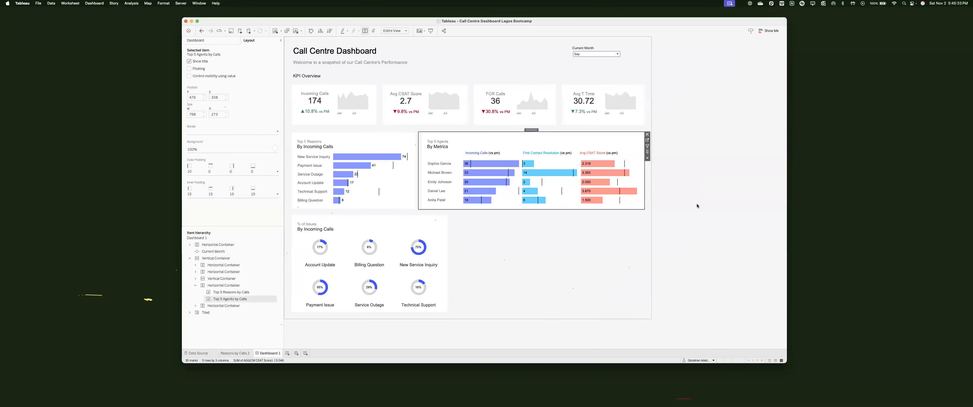
pyautogui.click(355, 147)
pyautogui.click(417, 141)
pyautogui.click(321, 120)
# Step: Left-align the Top 5 Reasons bar labels so values sit at each bar's left end
pyautogui.click(357, 154)
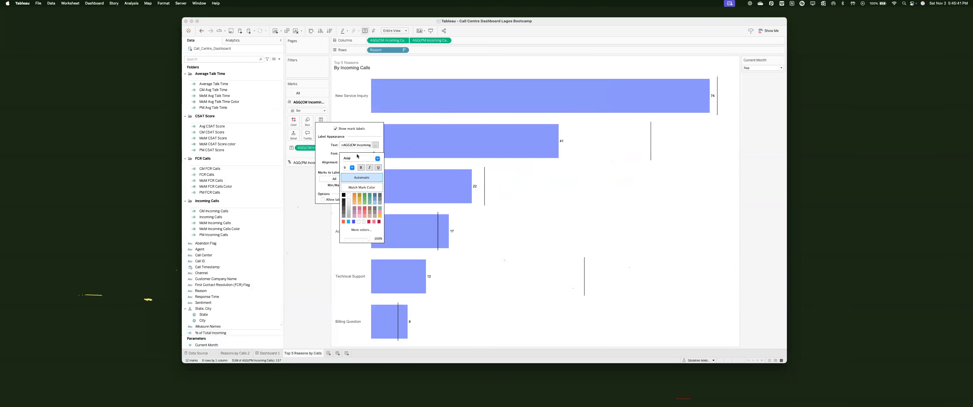
pyautogui.click(338, 151)
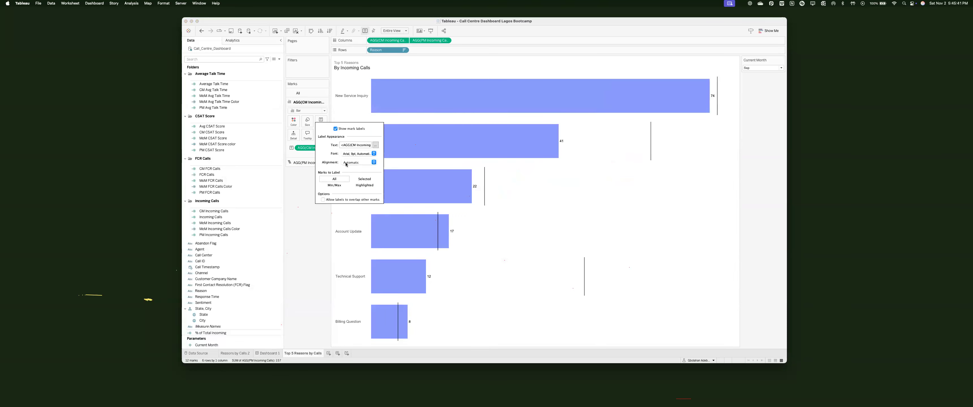
pyautogui.click(348, 163)
pyautogui.click(347, 184)
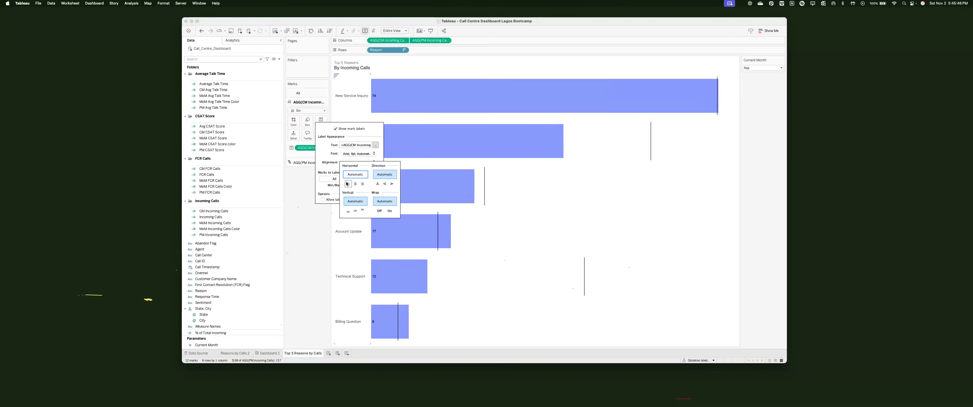
pyautogui.click(355, 154)
# Step: Return to Dashboard 1 and select the empty area beside the % of Issues donuts
pyautogui.click(268, 353)
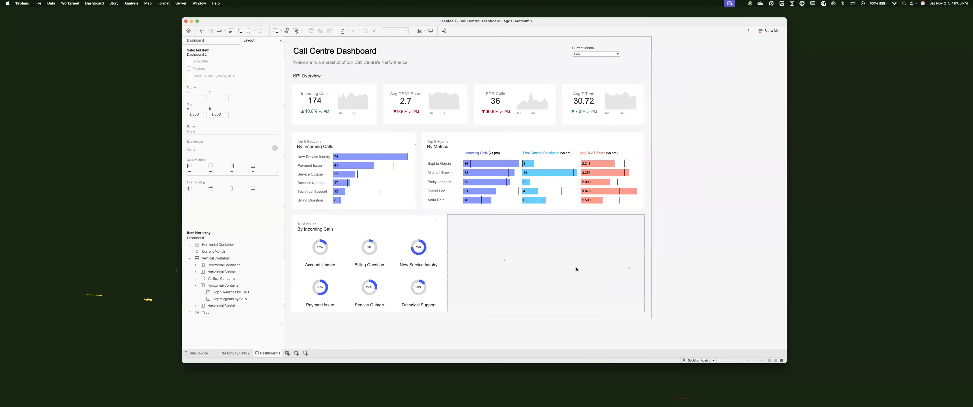
pyautogui.click(503, 272)
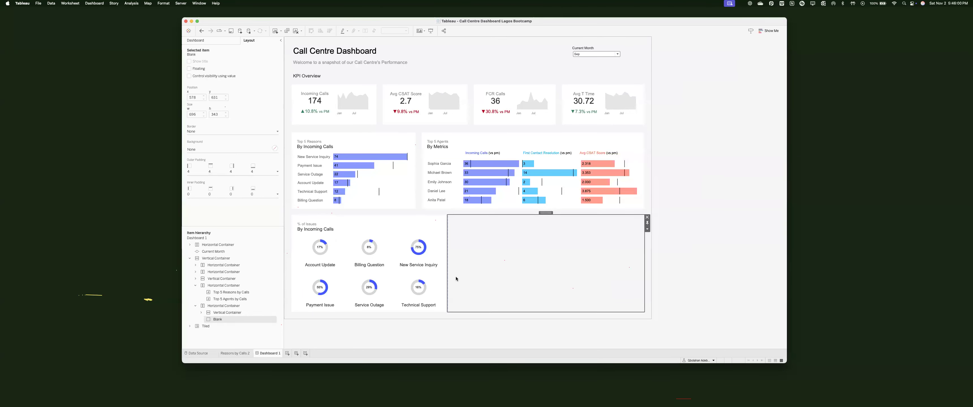
pyautogui.click(287, 353)
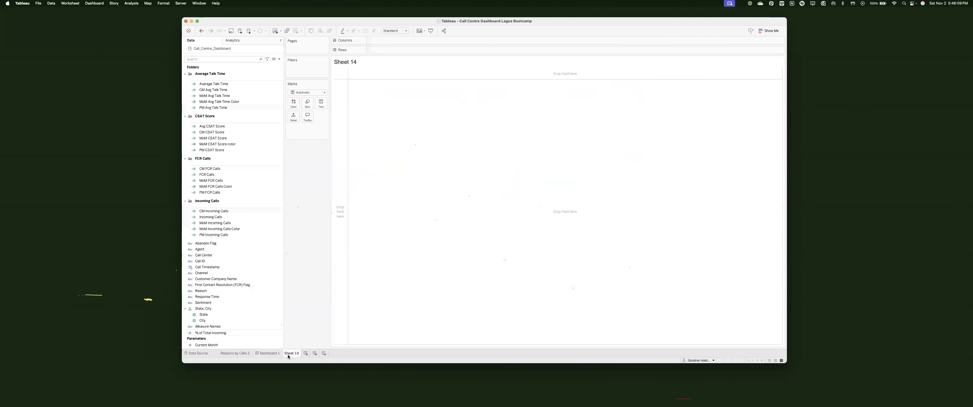
# Step: Scroll through the Data pane of the new blank Sheet 14
pyautogui.scroll(-2, 245, 208)
pyautogui.scroll(2, 246, 208)
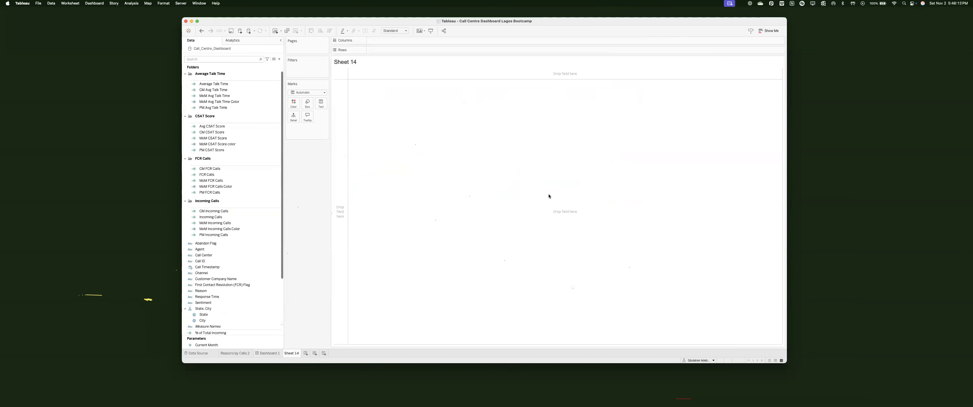
pyautogui.scroll(-3, 261, 235)
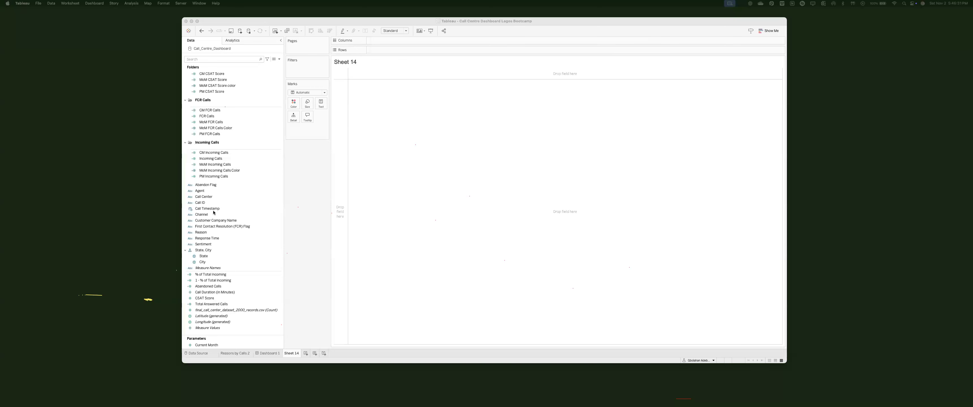
# Step: Place Call Timestamp on Rows as Weekday, listing Sunday through Saturday
pyautogui.moveTo(211, 209); pyautogui.dragTo(405, 52)
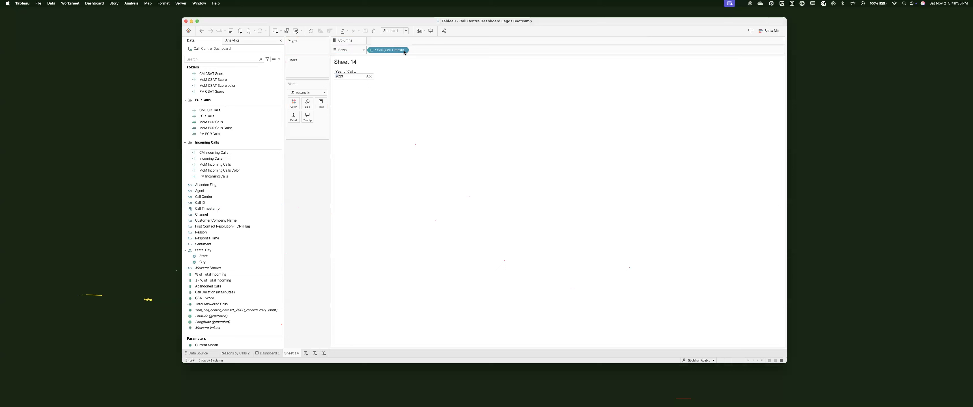
pyautogui.click(405, 51)
pyautogui.click(398, 173)
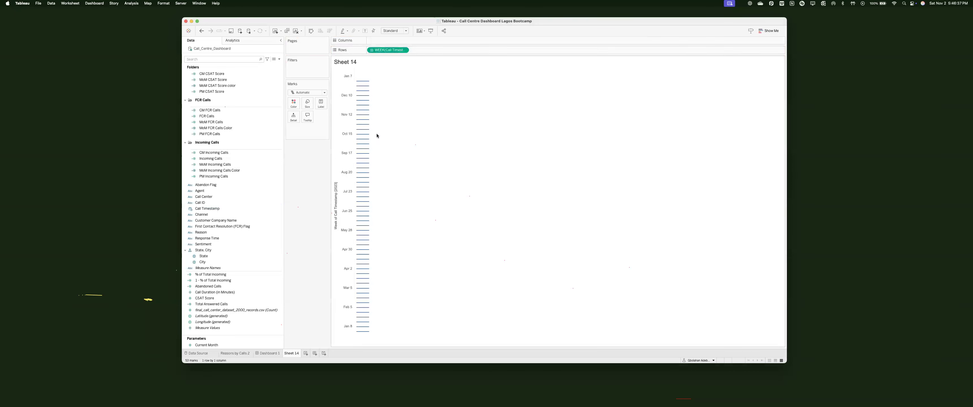
pyautogui.click(405, 52)
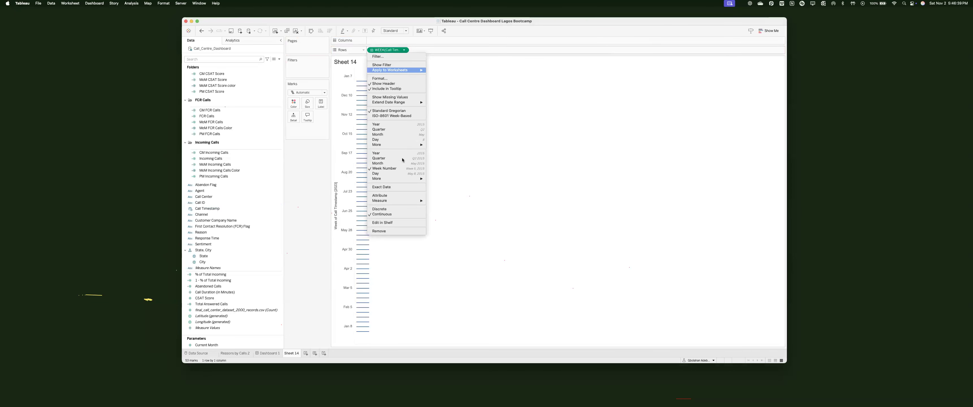
pyautogui.moveTo(404, 175)
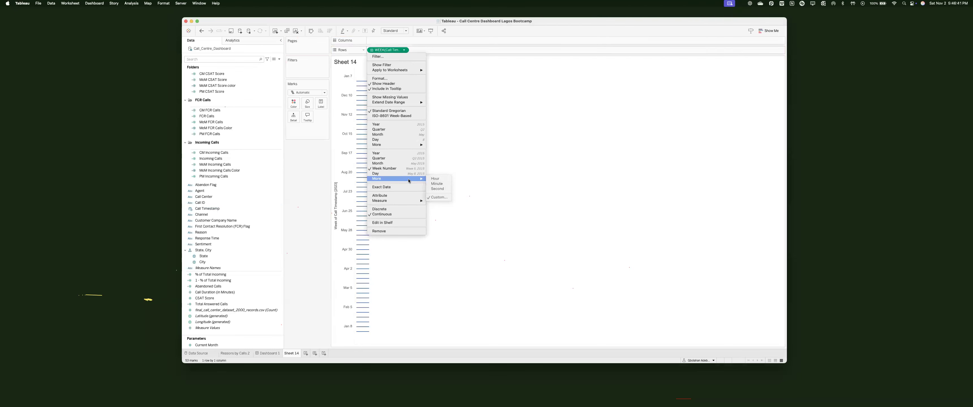
pyautogui.click(409, 174)
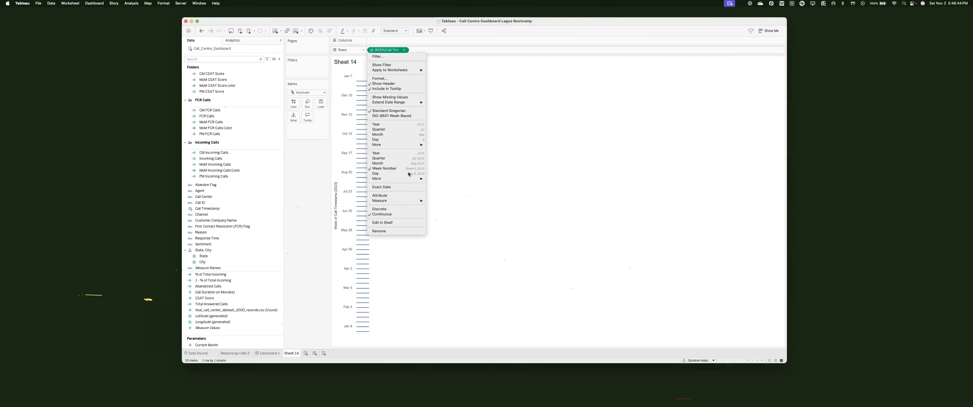
pyautogui.click(405, 50)
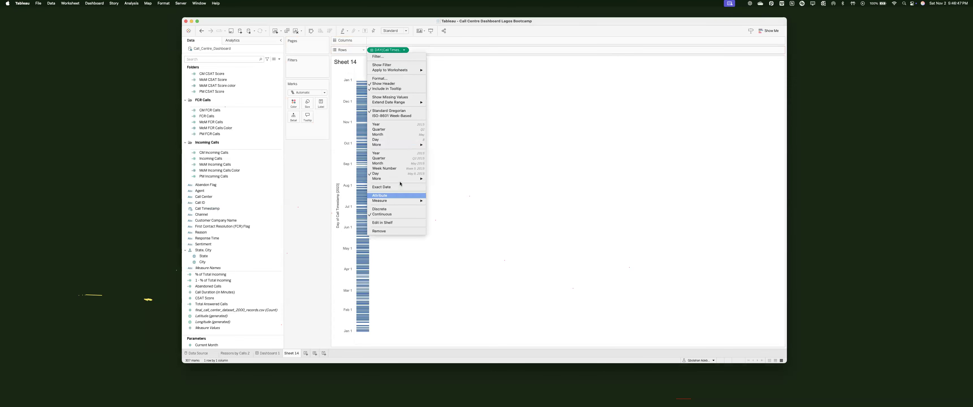
pyautogui.moveTo(406, 181)
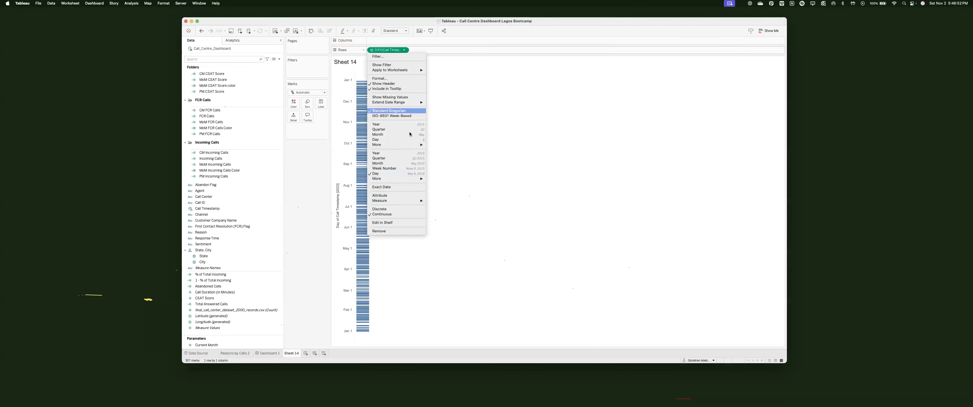
pyautogui.moveTo(411, 147)
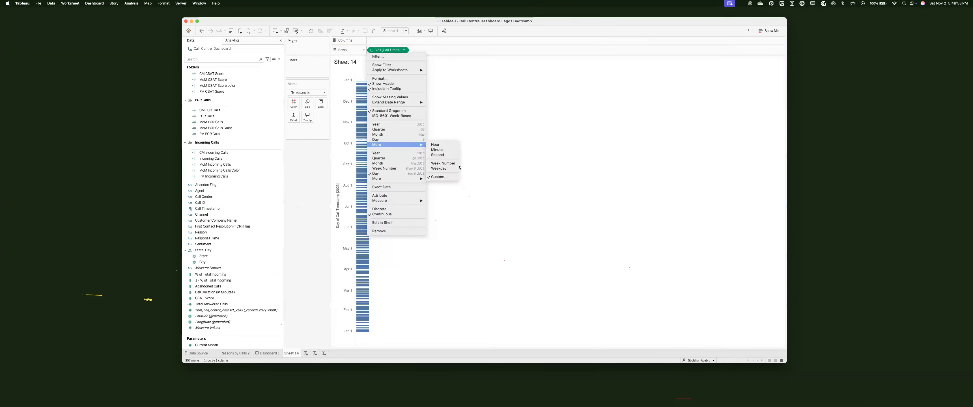
pyautogui.click(439, 169)
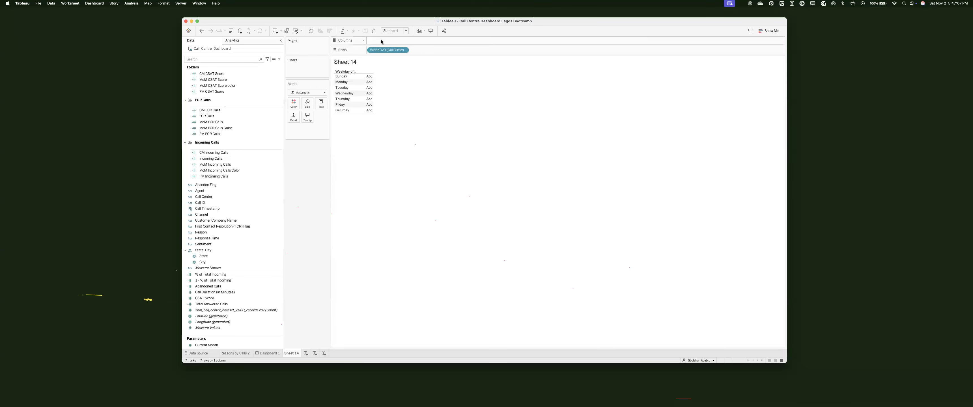
# Step: Create a calculated field named Hours-AM/PM containing the pasted IF DATEPART hour-to-AM/PM formula
pyautogui.click(279, 59)
pyautogui.click(272, 66)
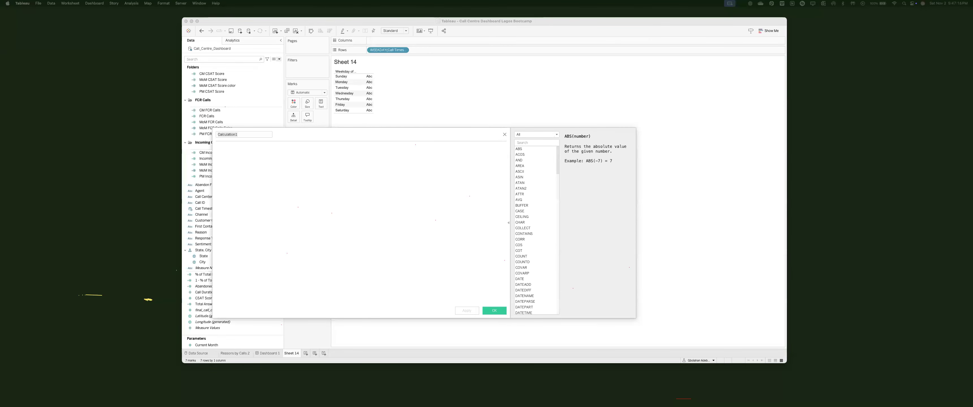
pyautogui.click(245, 134)
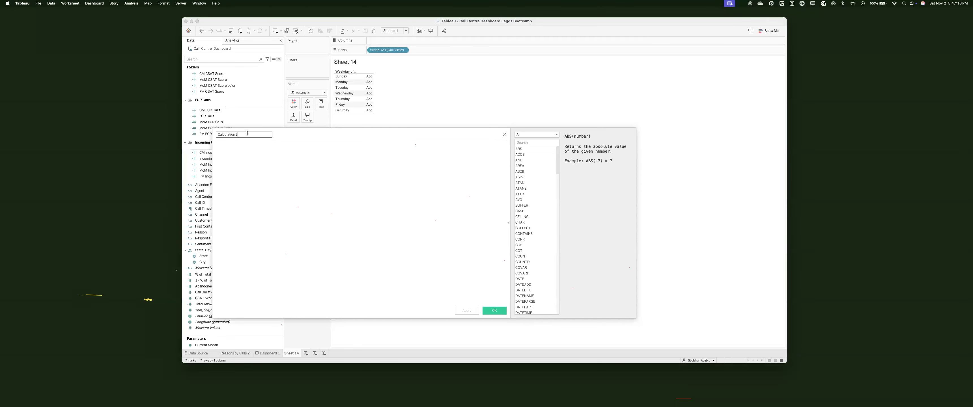
pyautogui.press('super+a')
pyautogui.write('Hours')
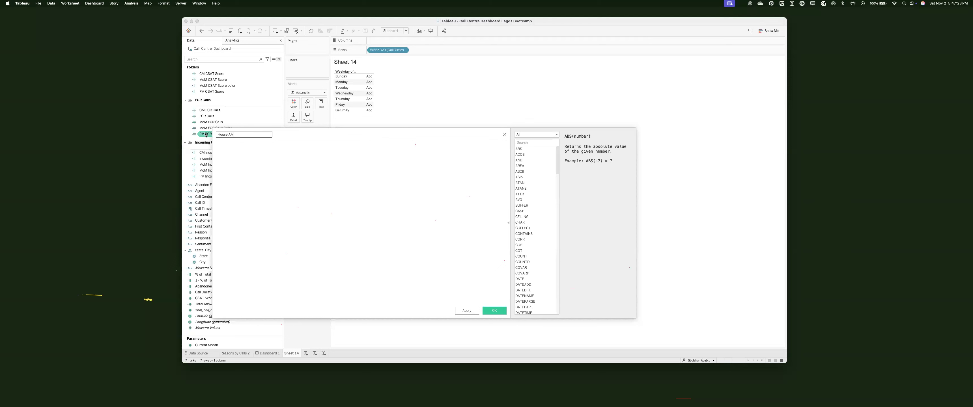
pyautogui.press('Tab')
pyautogui.moveTo(342, 112); pyautogui.dragTo(350, 71)
pyautogui.click(321, 168)
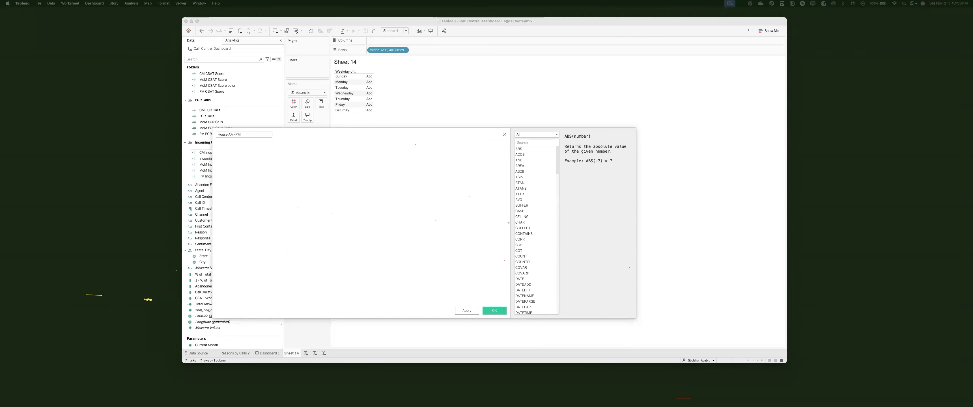
pyautogui.click(299, 186)
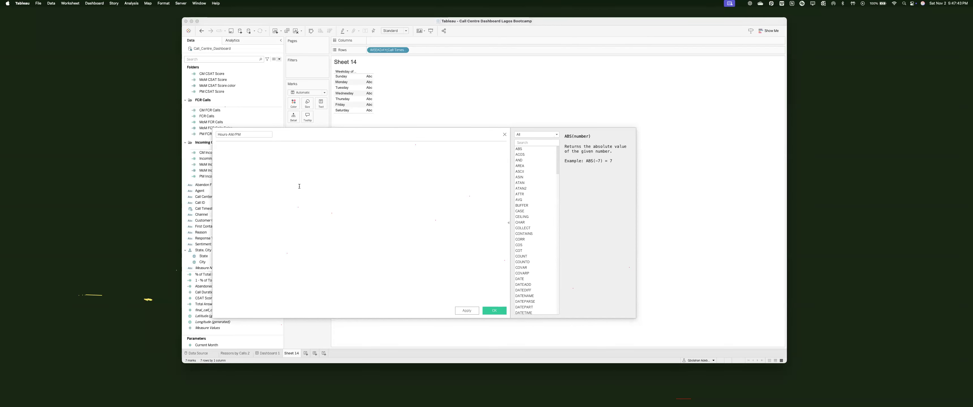
pyautogui.write('IF DATEPART(\'hour\',[Call Date Time]) > 12 THEN STR(DATEPART(\'hour\',[Call Date Time]) - 12) + "PM"         ELSE STR(DATEPART(\'hour\',[Call Date Time])) + "AM"         END')
pyautogui.hotkey('ctrl', 'a')
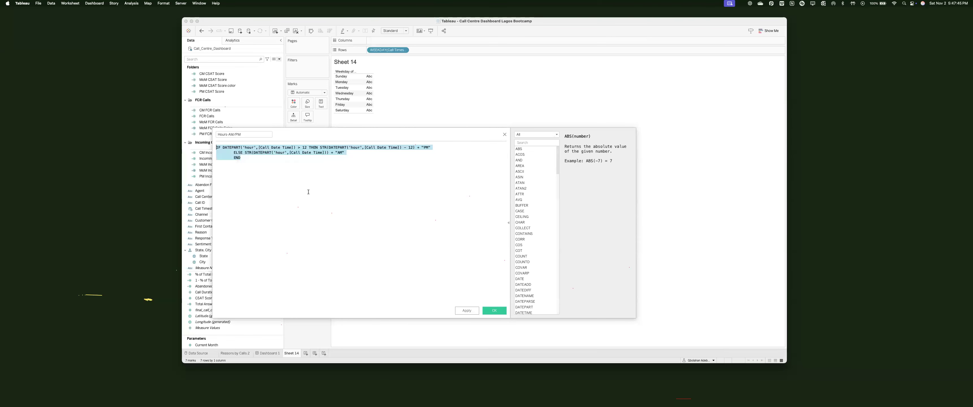
# Step: Move and widen the calculation editor so the whole formula and Data pane are visible
pyautogui.scroll(4, 313, 185)
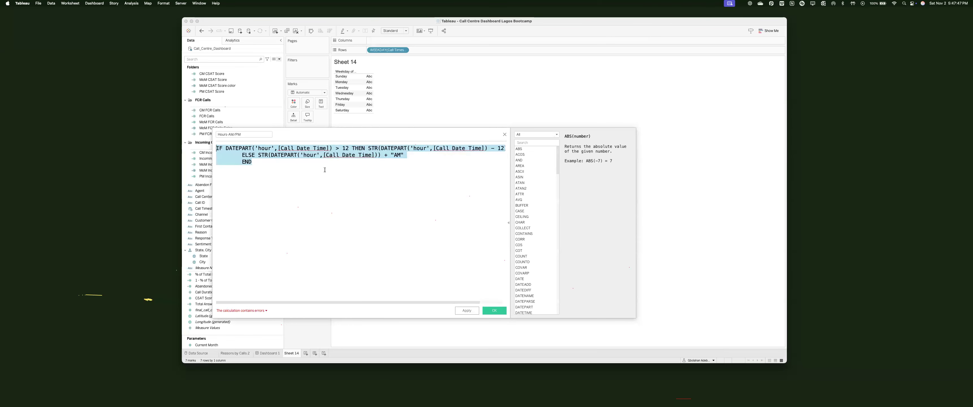
pyautogui.moveTo(333, 130); pyautogui.dragTo(443, 129)
pyautogui.hscroll(2, 455, 187)
pyautogui.scroll(-3, 486, 195)
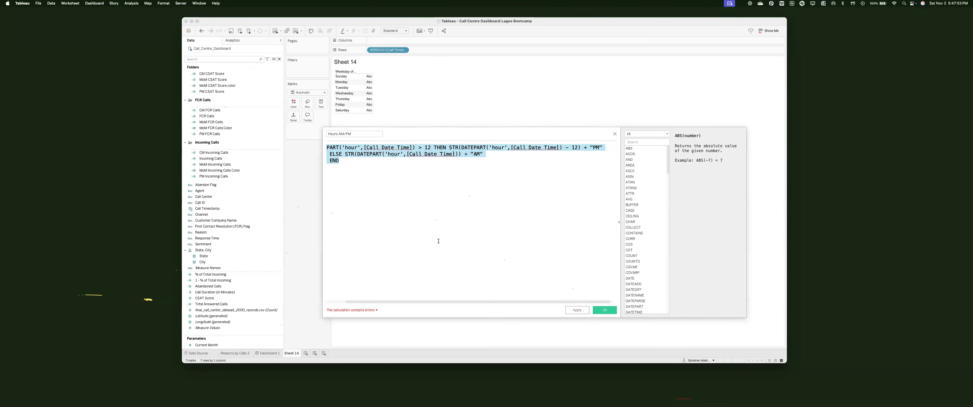
pyautogui.moveTo(323, 243); pyautogui.dragTo(253, 238)
pyautogui.click(312, 231)
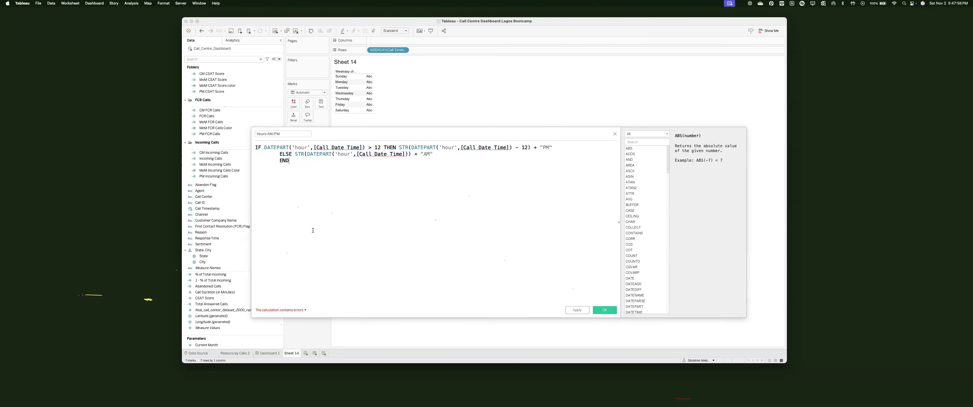
pyautogui.moveTo(365, 141); pyautogui.dragTo(394, 141)
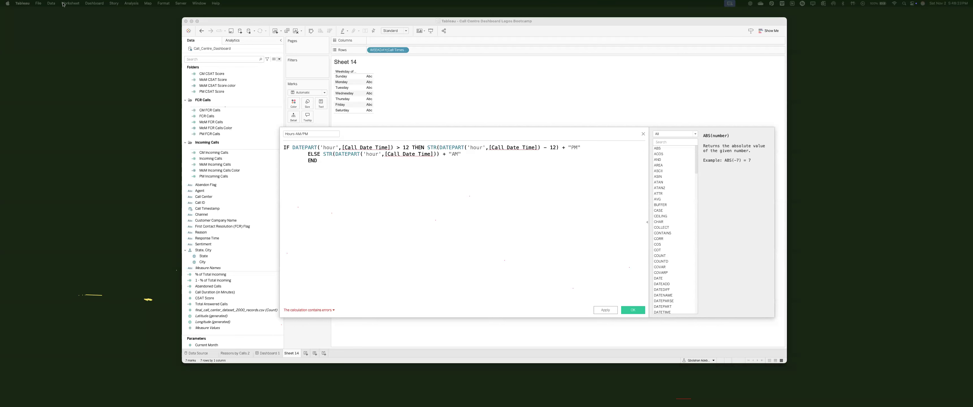
# Step: Replace Call Date Time with Call Timestamp in the formula, save it, and put Hours-AM/PM on Columns
pyautogui.click(332, 146)
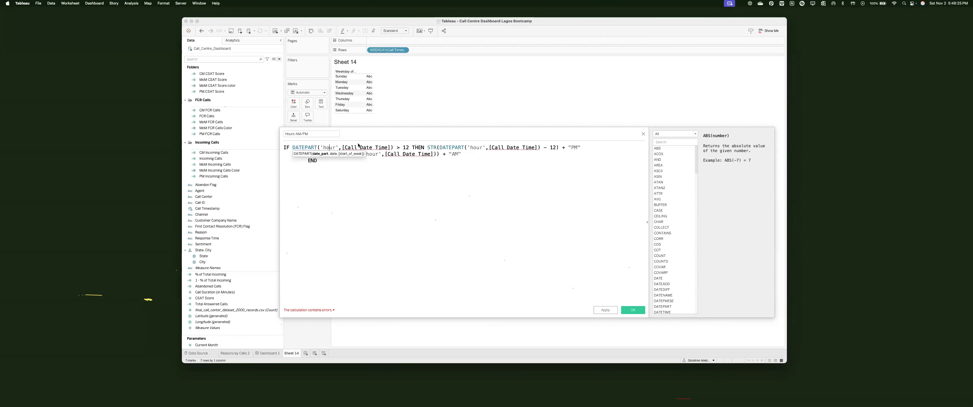
pyautogui.click(400, 147)
pyautogui.click(551, 148)
pyautogui.click(380, 166)
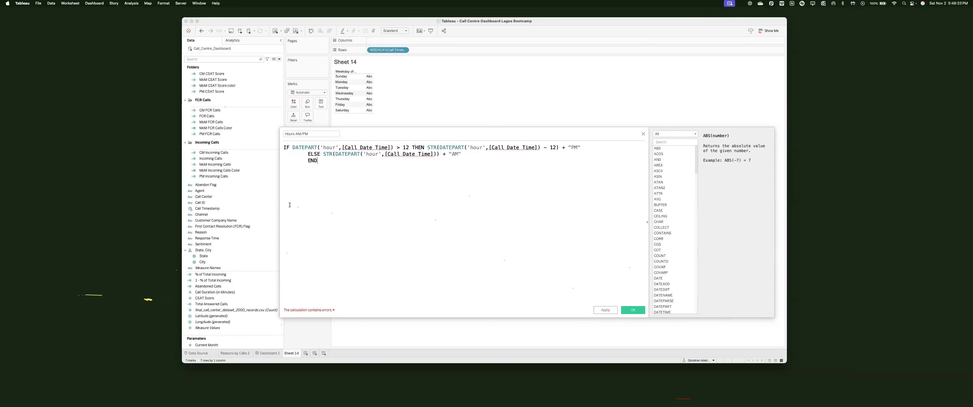
pyautogui.moveTo(207, 208); pyautogui.dragTo(366, 148)
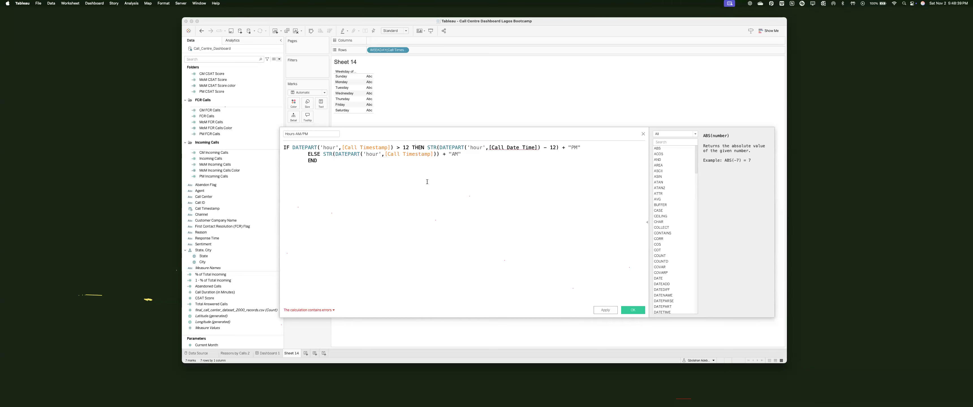
pyautogui.click(219, 209)
pyautogui.moveTo(218, 209); pyautogui.dragTo(514, 147)
pyautogui.click(633, 310)
pyautogui.moveTo(206, 232); pyautogui.dragTo(386, 41)
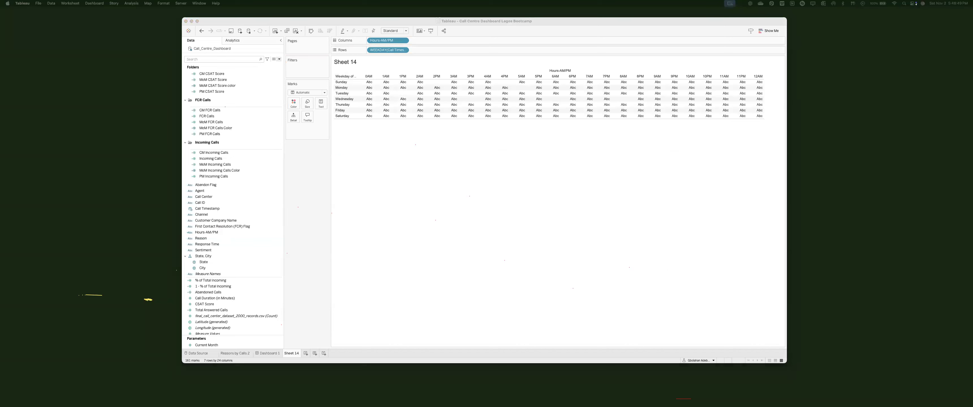
# Step: Switch the mark type to Square and drop CM Incoming Calls onto the Marks card
pyautogui.click(301, 93)
pyautogui.click(301, 125)
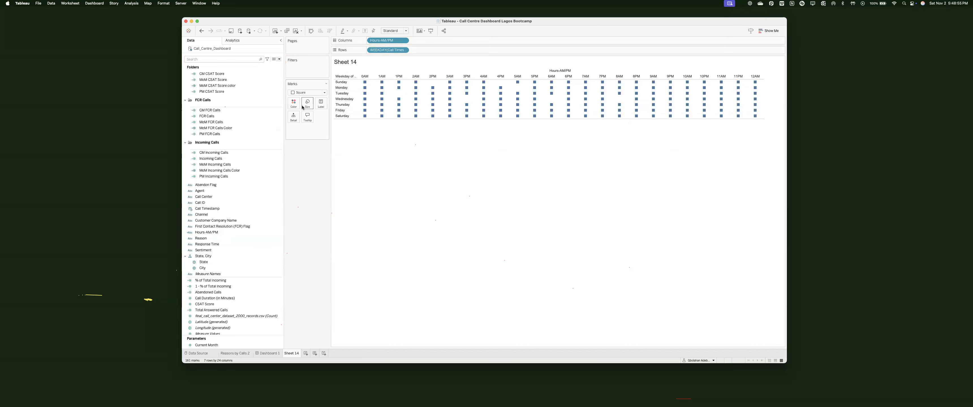
pyautogui.scroll(5, 217, 139)
pyautogui.click(214, 90)
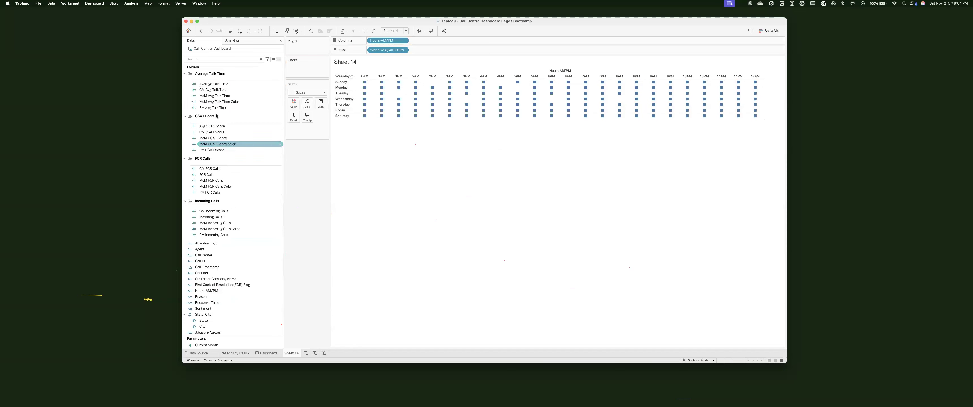
pyautogui.moveTo(214, 210); pyautogui.dragTo(308, 103)
pyautogui.press('super+z')
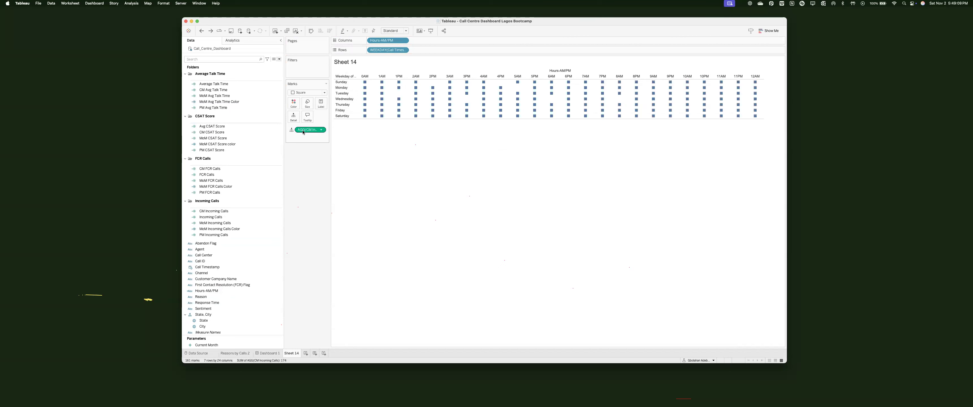
# Step: Colour the square marks by CM Incoming Calls, adding a colour legend
pyautogui.moveTo(315, 130)
pyautogui.mouseDown()
pyautogui.moveTo(323, 104)
pyautogui.moveTo(308, 130)
pyautogui.mouseUp()
pyautogui.click(290, 131)
pyautogui.click(297, 147)
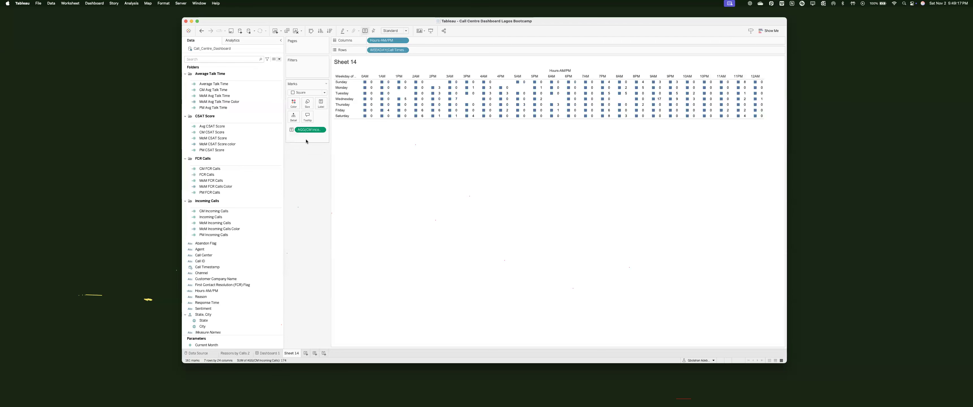
pyautogui.press('super+z')
pyautogui.click(306, 92)
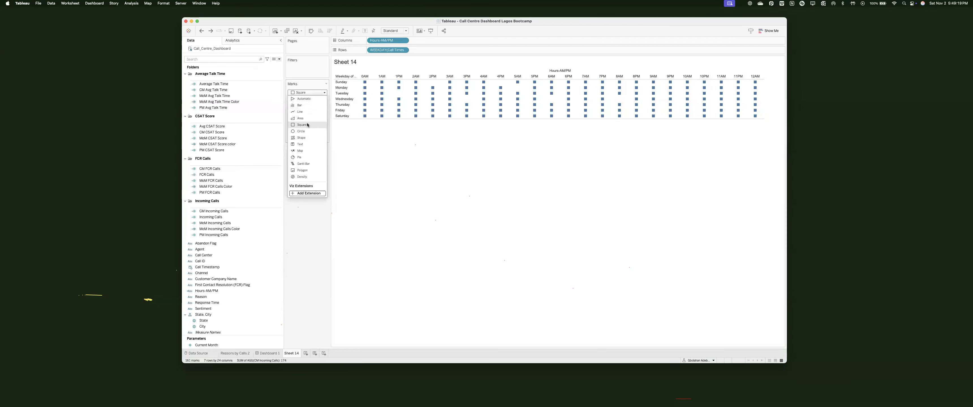
pyautogui.click(363, 154)
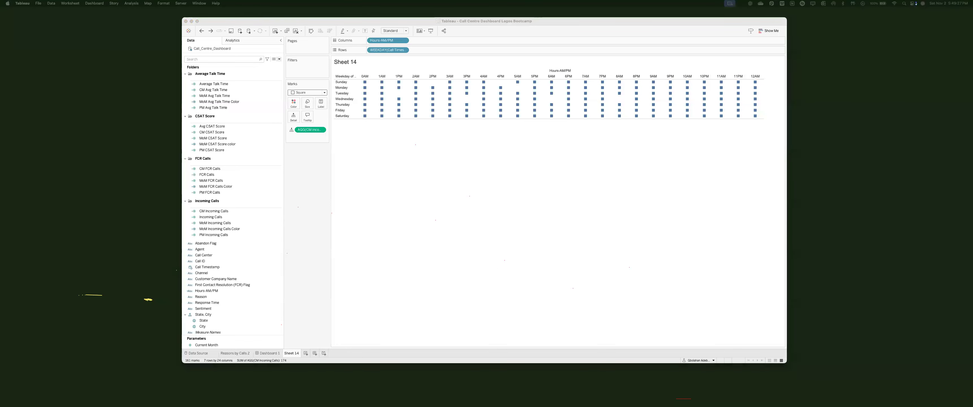
pyautogui.moveTo(301, 129); pyautogui.dragTo(296, 101)
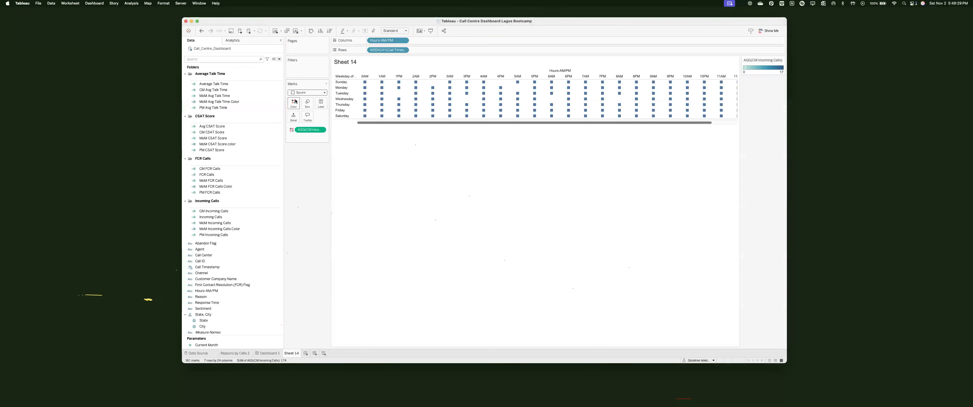
# Step: Label each square with its CM Incoming Calls count and pick a custom blue end colour for its palette
pyautogui.moveTo(307, 129); pyautogui.dragTo(321, 104)
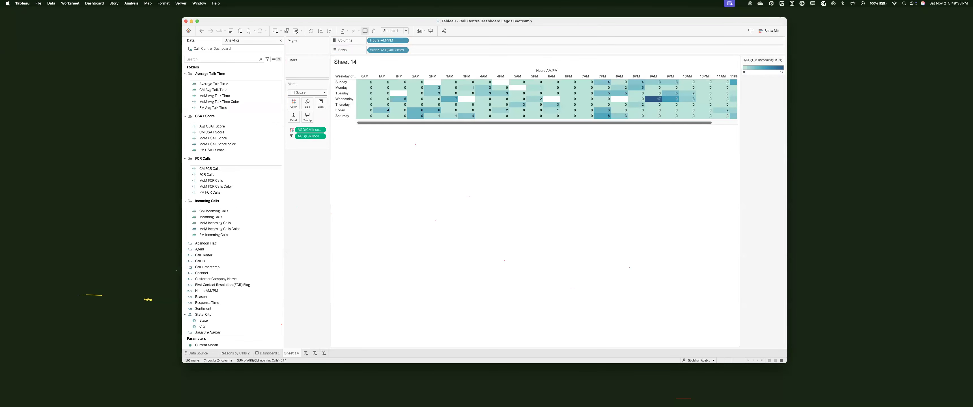
pyautogui.doubleClick(769, 69)
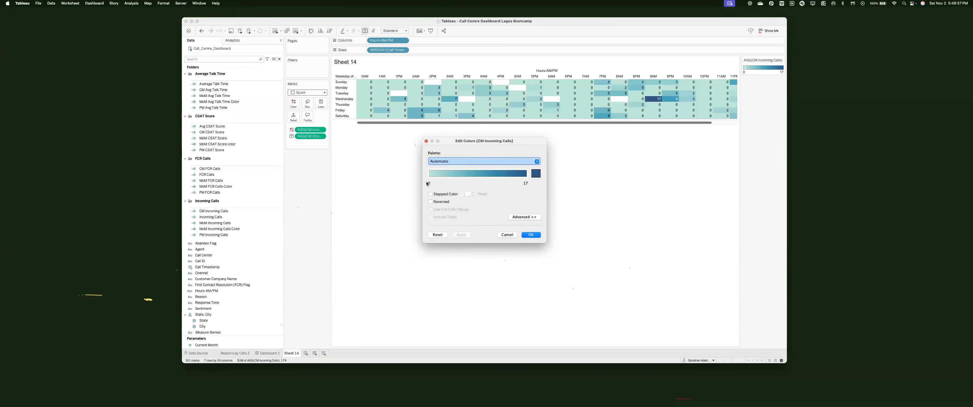
pyautogui.click(536, 174)
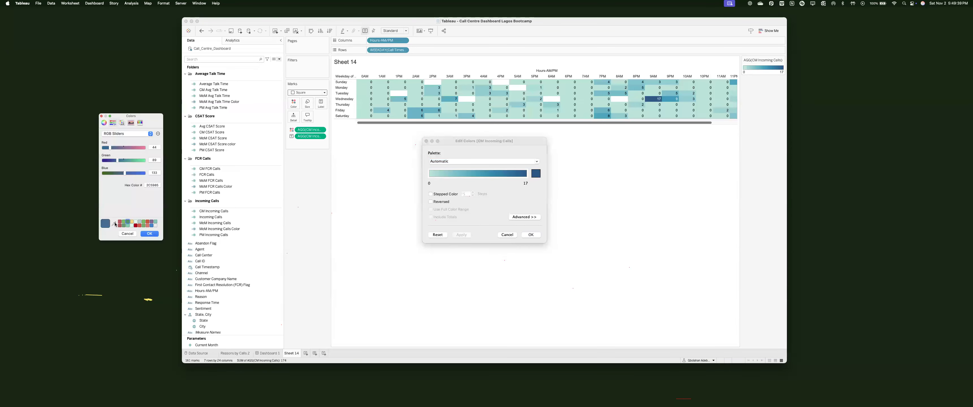
pyautogui.click(114, 224)
pyautogui.hotkey('ctrl', 'Right')
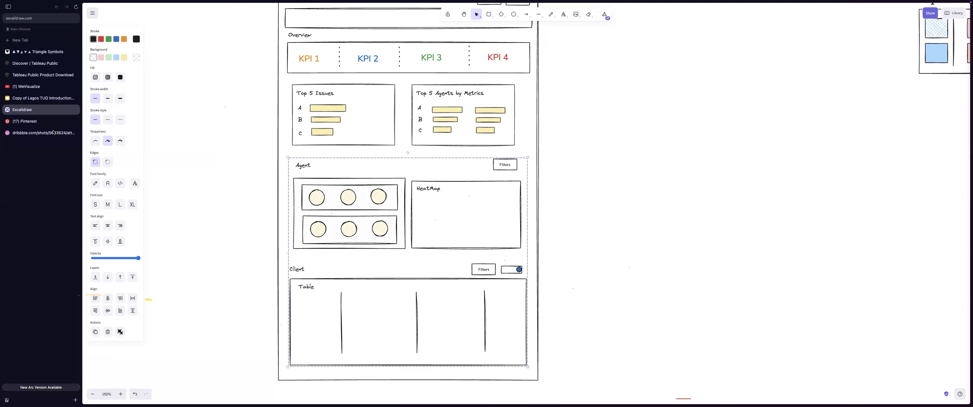
pyautogui.hotkey('ctrl', 'Tab')
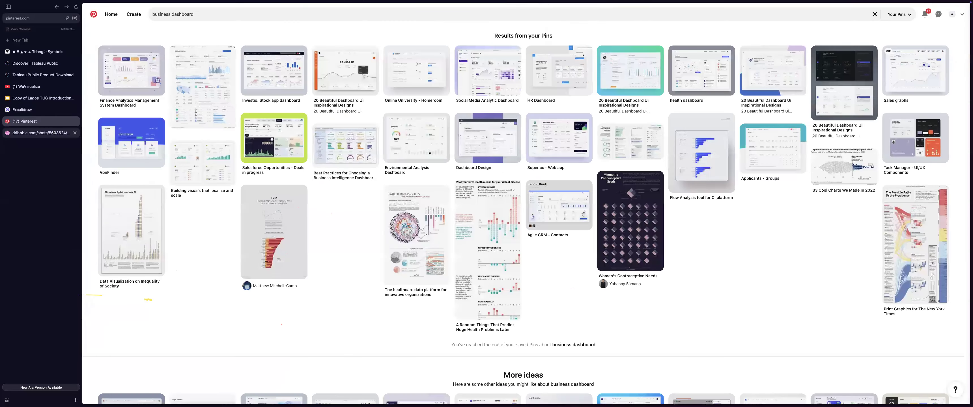
pyautogui.hotkey('ctrl', 'Tab')
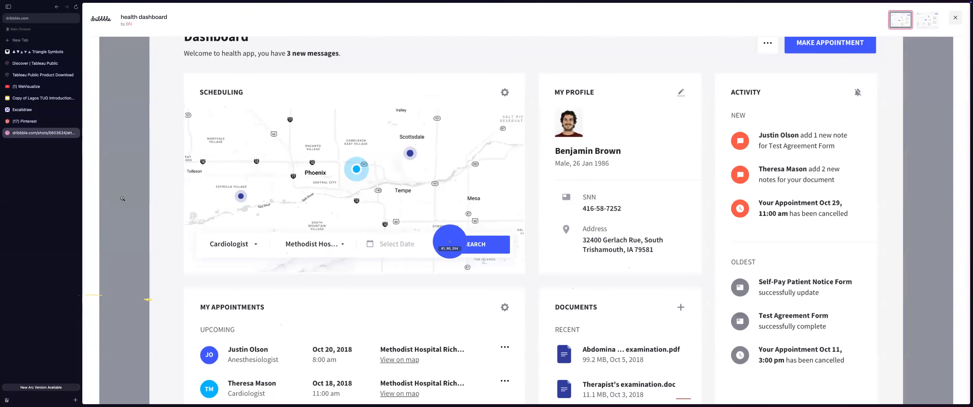
pyautogui.hotkey('ctrl', 'Left')
pyautogui.click(464, 235)
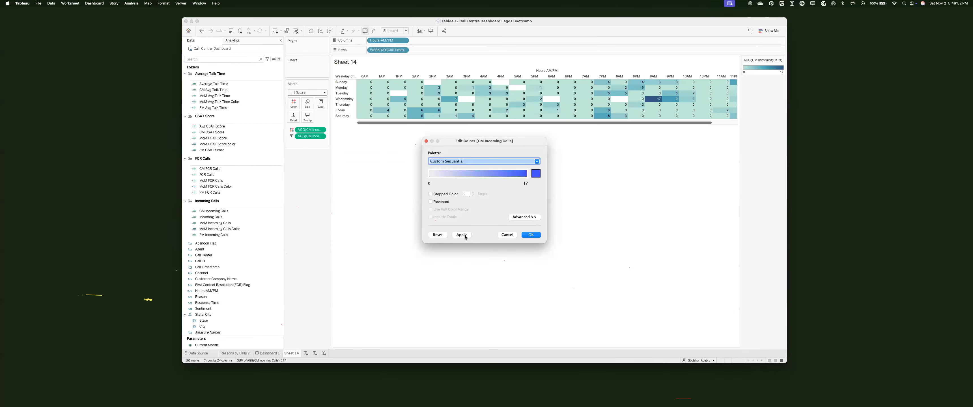
# Step: Apply the blue palette, fit the heatmap to Entire View, and label only maximum values
pyautogui.click(539, 235)
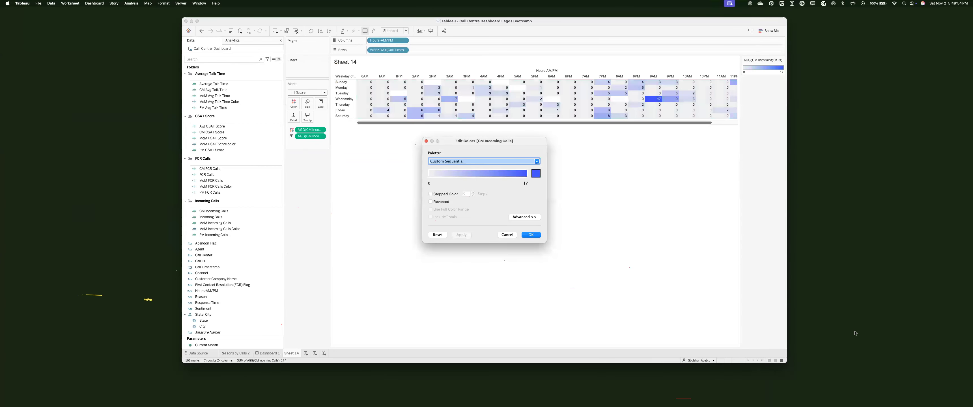
pyautogui.click(395, 31)
pyautogui.click(393, 49)
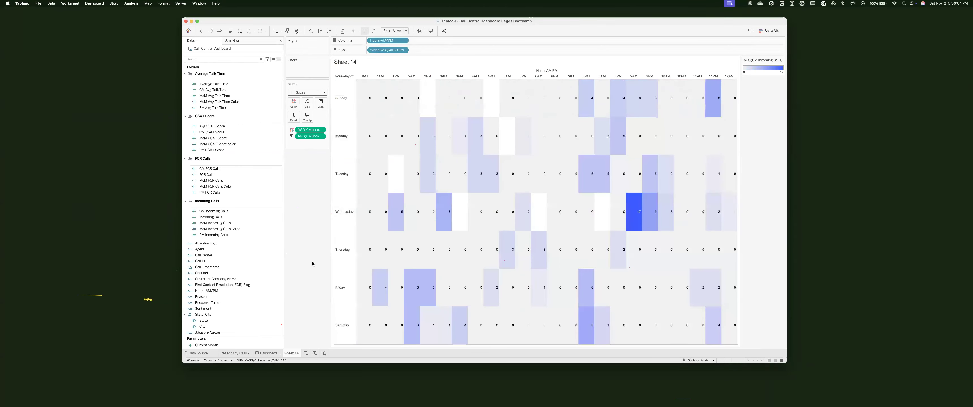
pyautogui.click(321, 103)
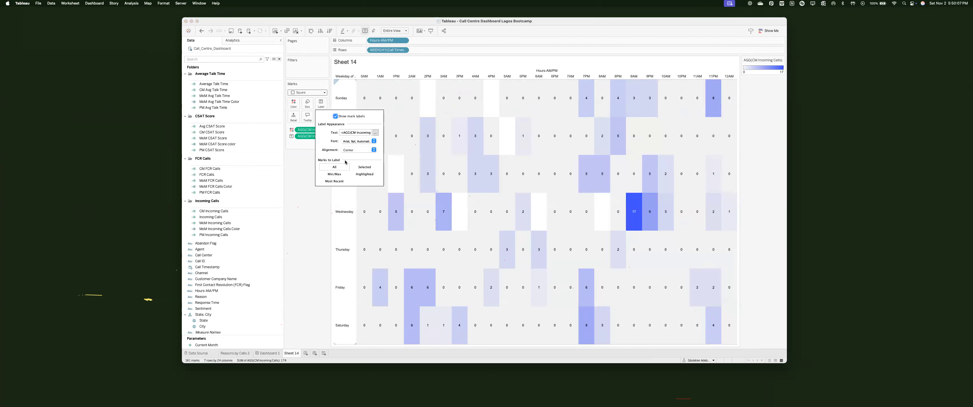
pyautogui.click(337, 175)
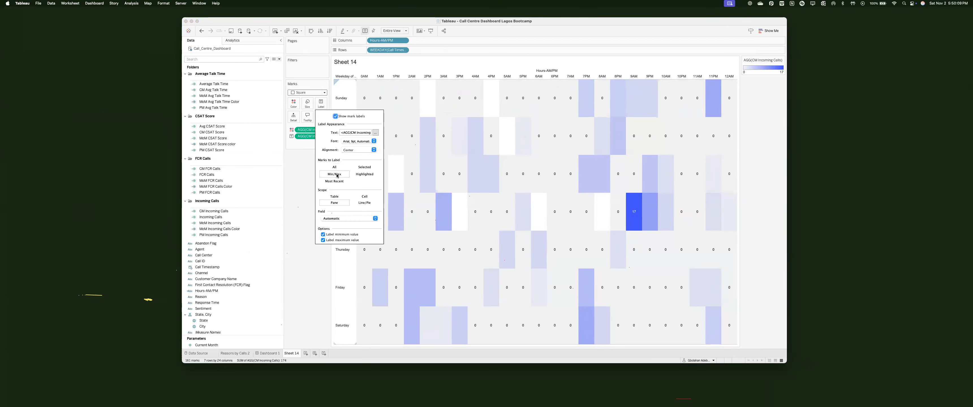
pyautogui.click(323, 235)
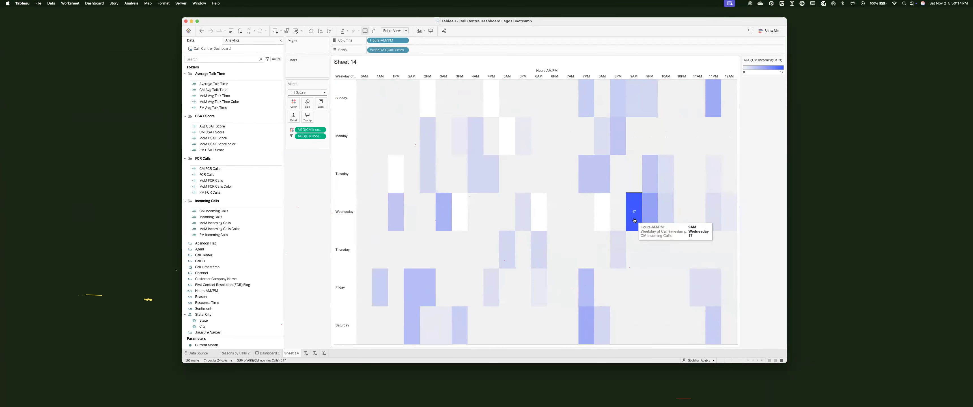
# Step: Make the Hours-AM/PM and WEEKDAY header text grey
pyautogui.rightClick(380, 76)
pyautogui.click(243, 77)
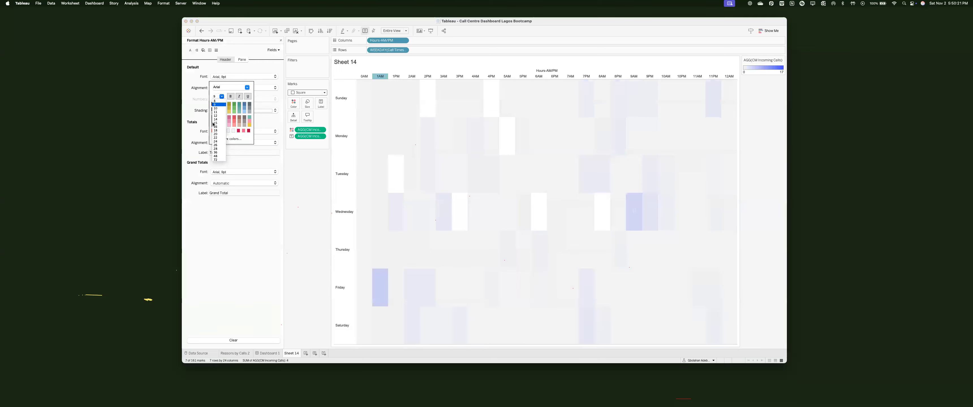
pyautogui.click(213, 124)
pyautogui.click(344, 135)
pyautogui.click(224, 76)
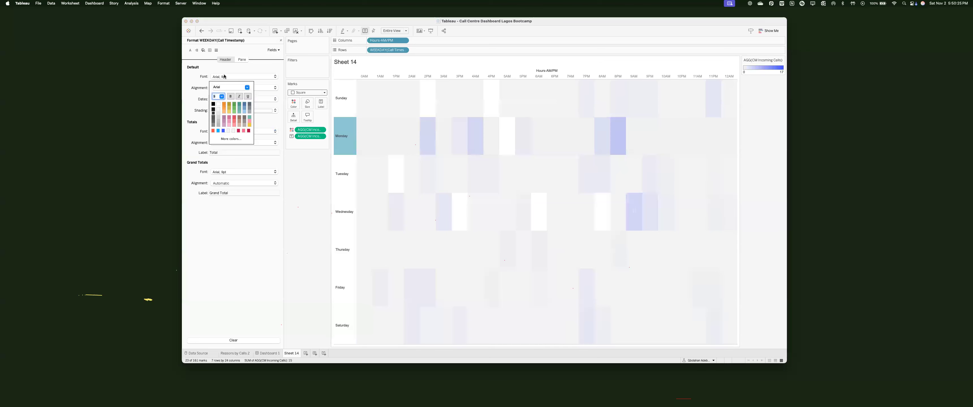
pyautogui.click(214, 111)
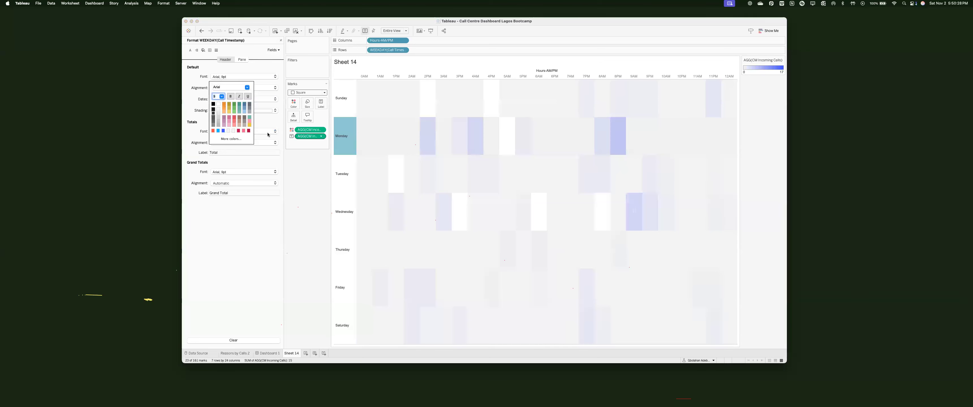
pyautogui.click(339, 142)
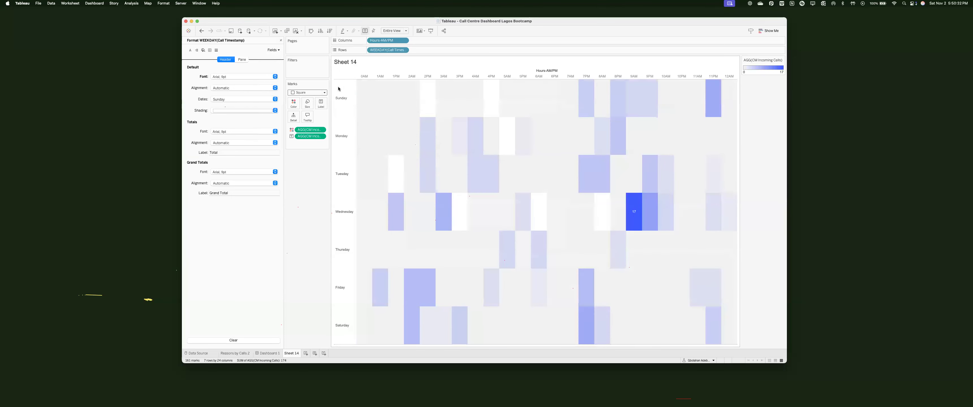
# Step: Check the row divider border options, then return to the Call Centre Dashboard
pyautogui.click(342, 99)
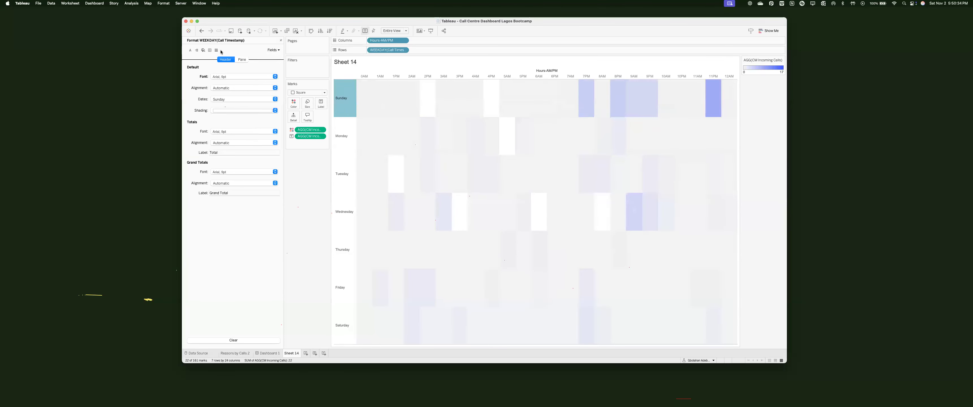
pyautogui.click(210, 51)
pyautogui.click(241, 185)
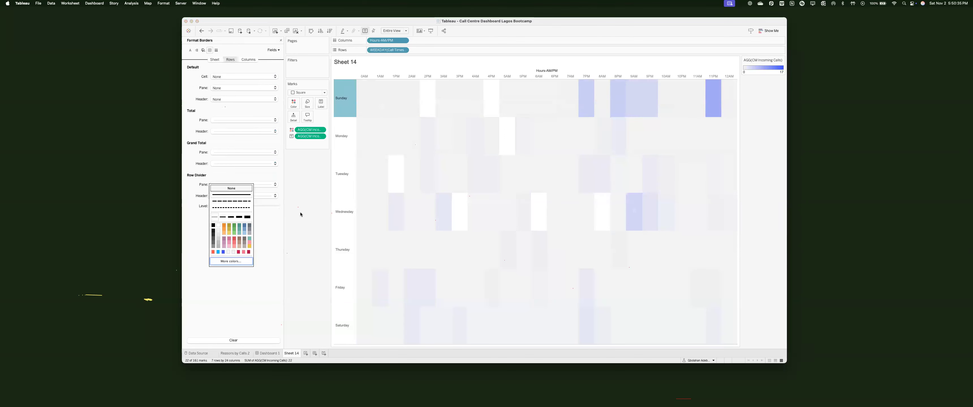
pyautogui.click(334, 158)
pyautogui.hotkey('ctrl', 'shift', 'Tab')
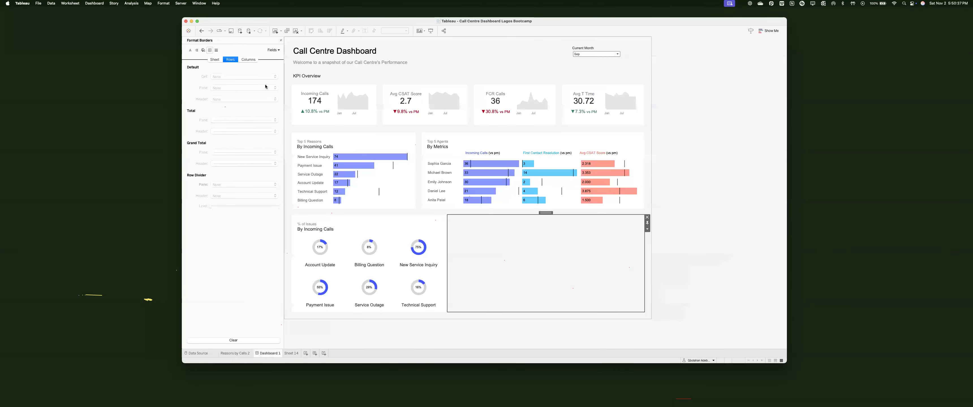
# Step: Give the blank bottom-right container a white background, solid border and outer padding of 20
pyautogui.click(281, 41)
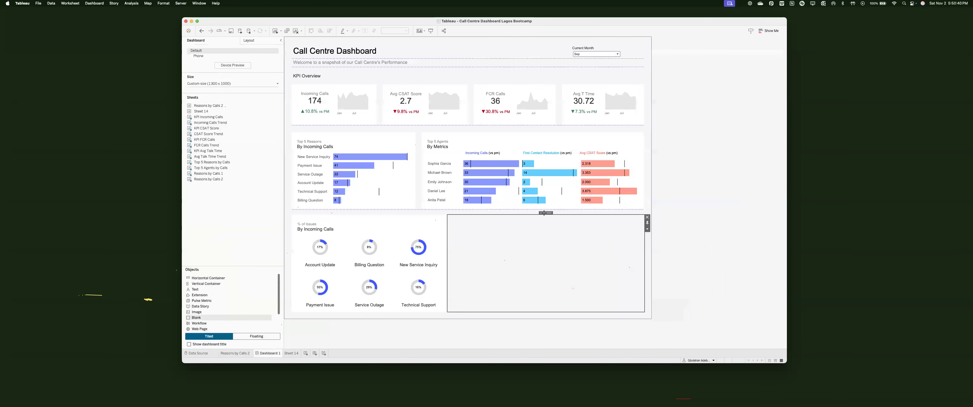
pyautogui.moveTo(195, 291); pyautogui.dragTo(544, 273)
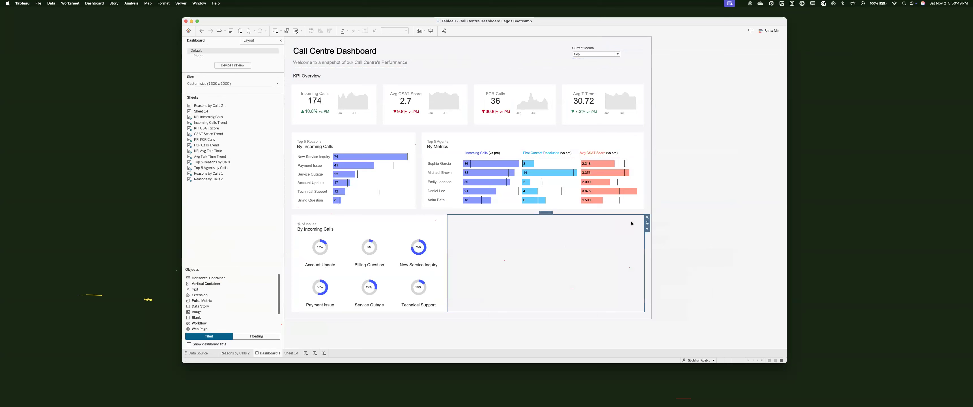
pyautogui.click(248, 40)
pyautogui.click(274, 148)
pyautogui.click(198, 172)
pyautogui.click(204, 132)
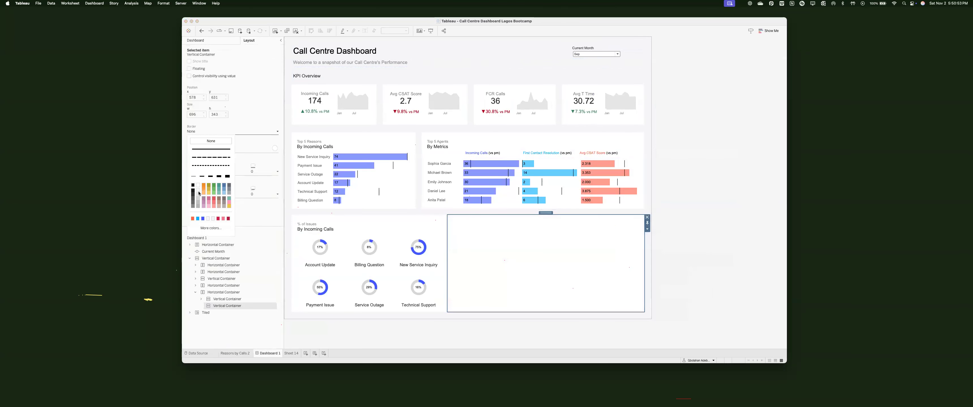
pyautogui.click(210, 149)
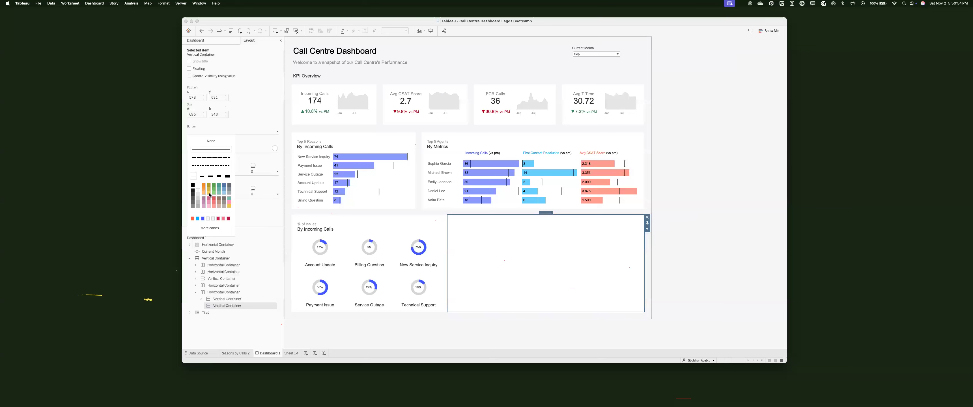
pyautogui.click(205, 207)
pyautogui.click(206, 192)
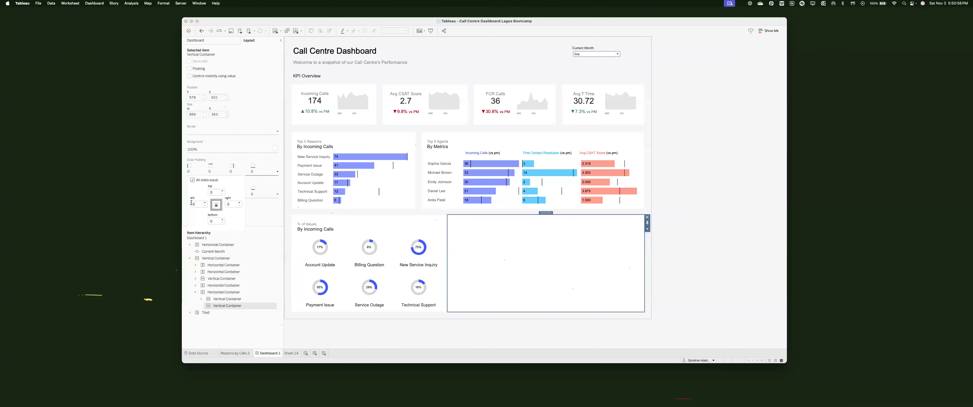
pyautogui.write('2')
pyautogui.click(369, 266)
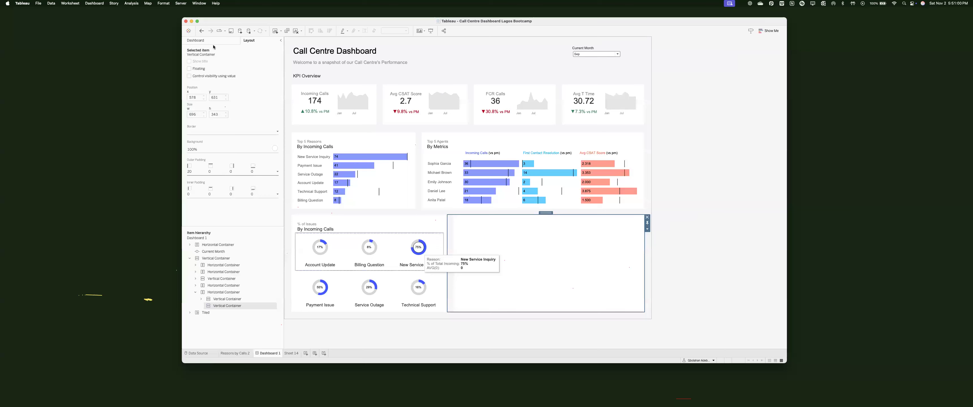
# Step: Place the Sheet 14 heatmap into the container
pyautogui.click(196, 40)
pyautogui.moveTo(208, 105); pyautogui.dragTo(238, 186)
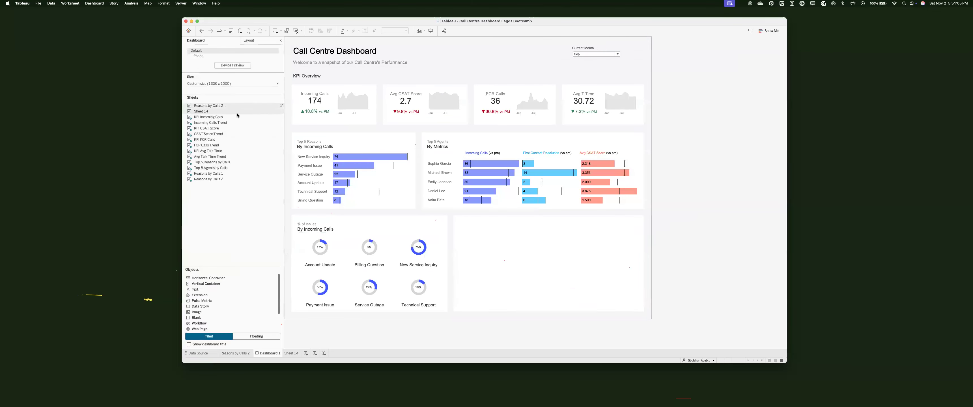
pyautogui.moveTo(586, 284); pyautogui.dragTo(464, 224)
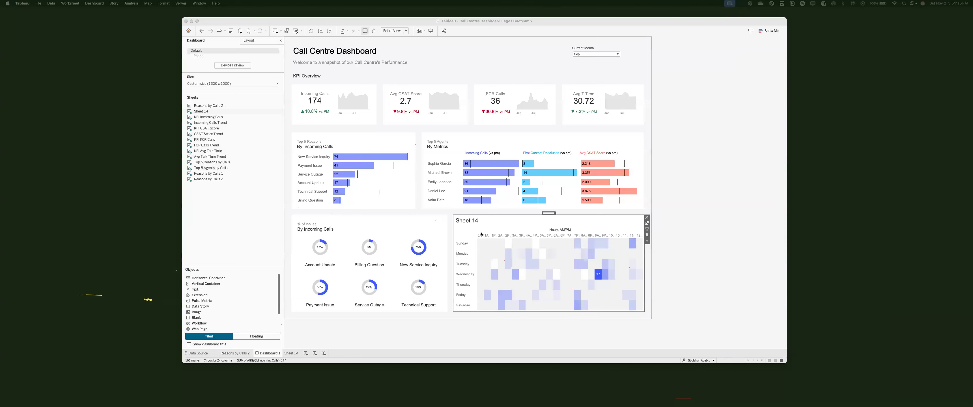
# Step: Open Sheet 14 and start, then cancel, a filter on Hours-AM/PM
pyautogui.click(646, 224)
pyautogui.click(647, 224)
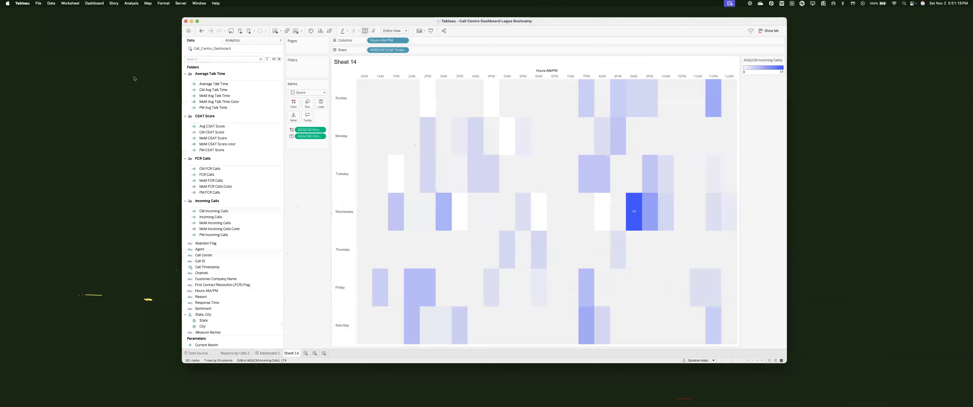
pyautogui.moveTo(387, 40); pyautogui.dragTo(307, 68)
pyautogui.scroll(-3, 447, 192)
pyautogui.scroll(-1, 447, 191)
pyautogui.scroll(1, 447, 191)
pyautogui.scroll(1, 426, 168)
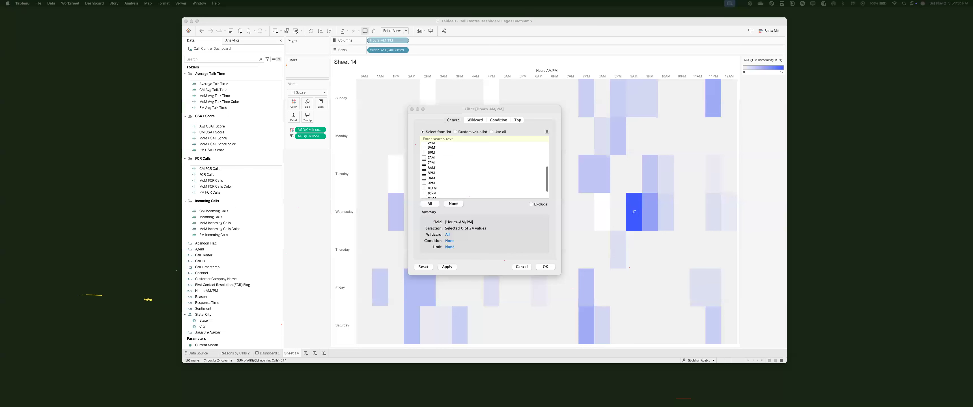
pyautogui.click(521, 267)
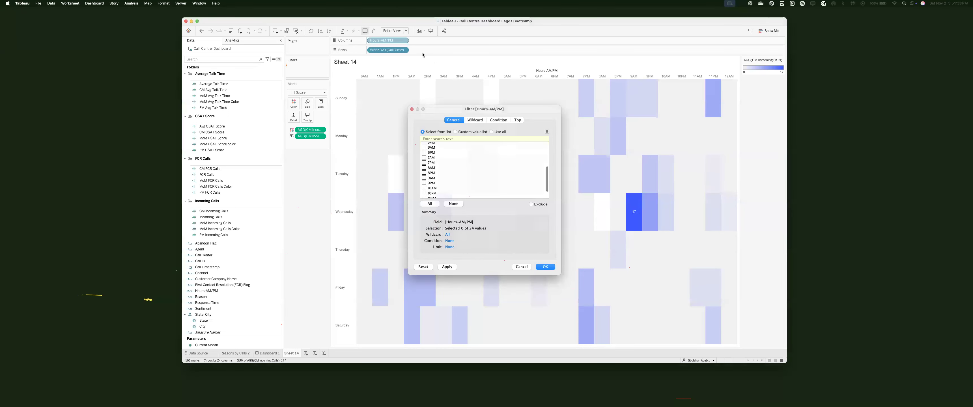
# Step: Sort the weekday rows ascending and switch the hour columns to a manual sort
pyautogui.click(320, 31)
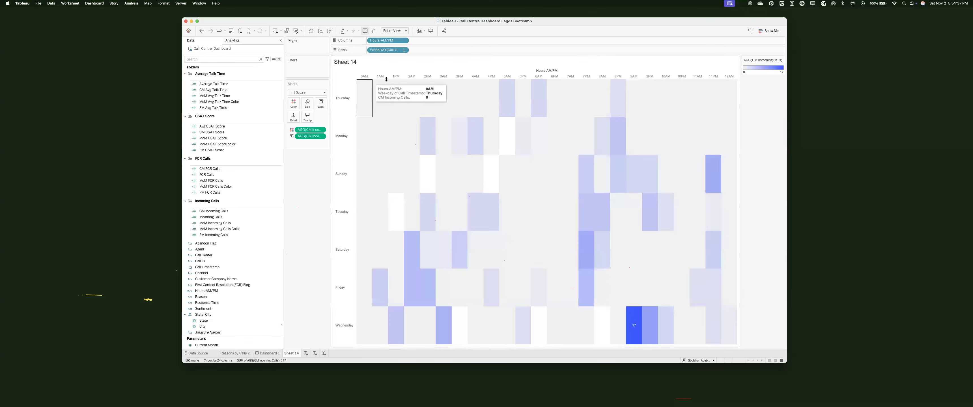
pyautogui.click(406, 41)
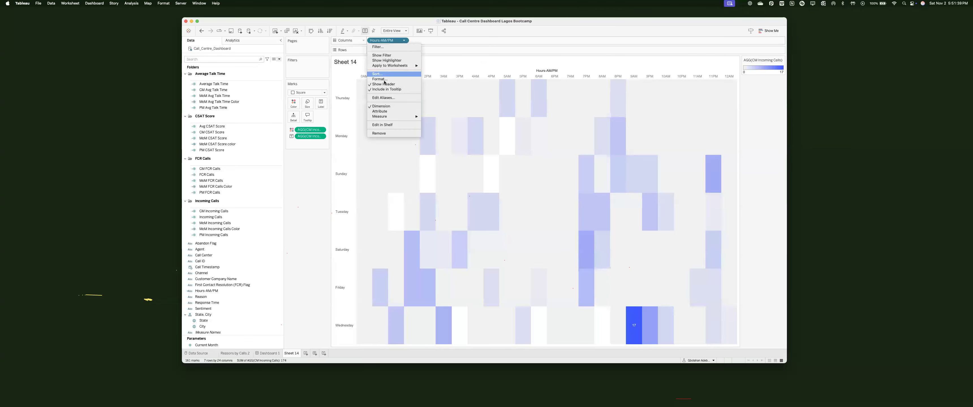
pyautogui.click(465, 184)
pyautogui.click(464, 205)
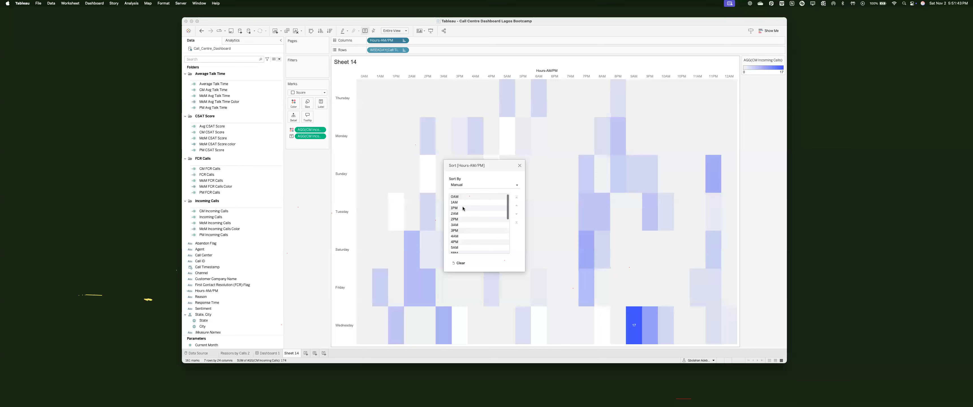
pyautogui.click(520, 166)
pyautogui.press('super+shift+5')
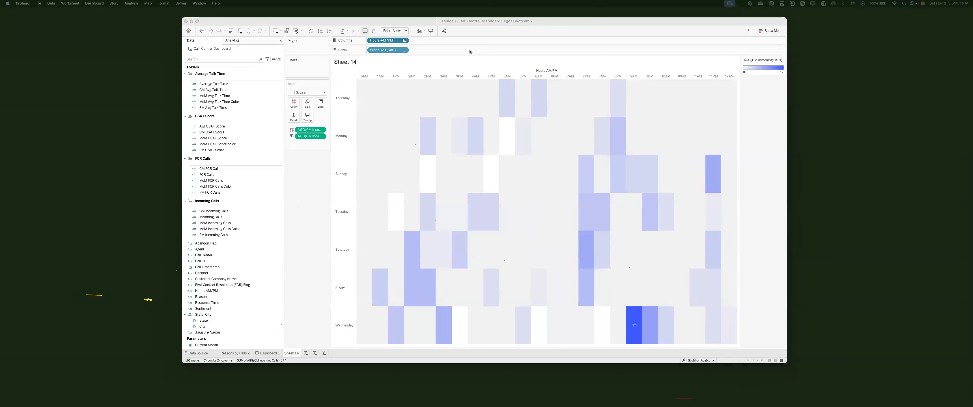
# Step: Move 7AM to the start of the manual hour order
pyautogui.click(404, 41)
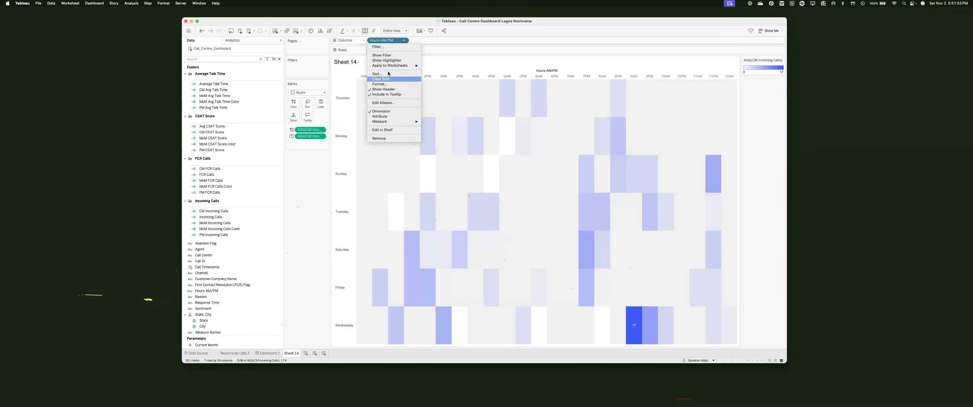
pyautogui.click(389, 73)
pyautogui.scroll(-5, 455, 184)
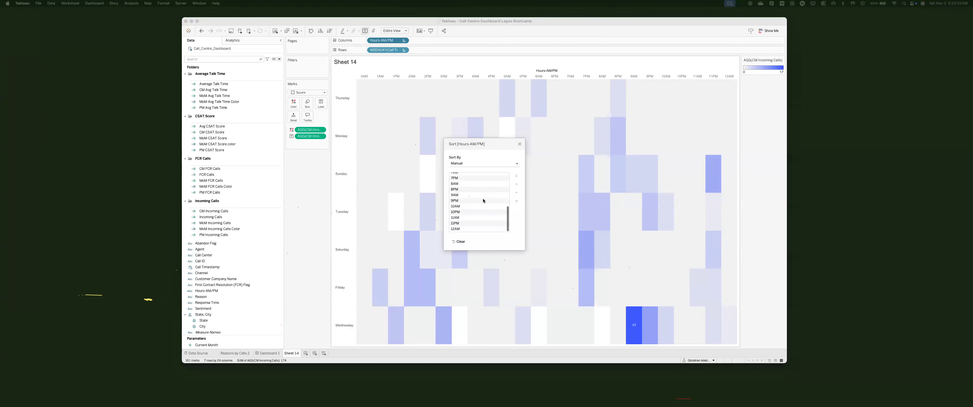
pyautogui.scroll(5, 485, 200)
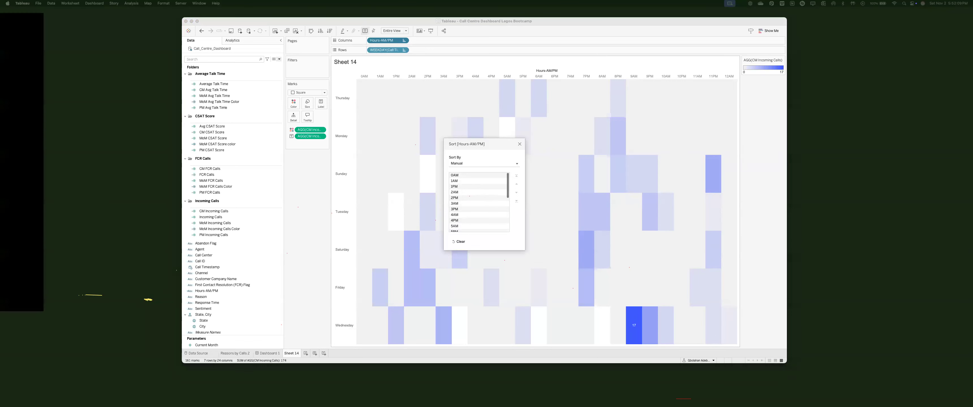
pyautogui.scroll(-3, 453, 211)
pyautogui.scroll(1, 455, 220)
pyautogui.click(455, 218)
pyautogui.click(516, 176)
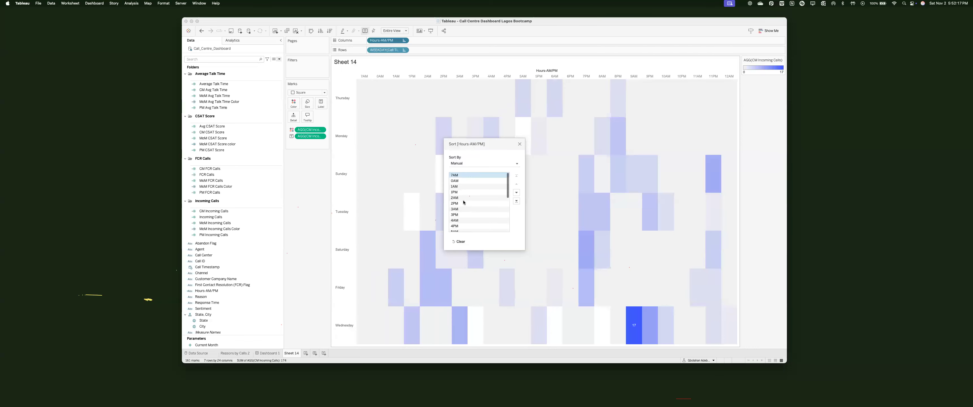
# Step: Drag further hours into place in the manual order, then drag Hours-AM/PM onto Filters
pyautogui.scroll(-3, 462, 212)
pyautogui.moveTo(461, 214); pyautogui.dragTo(472, 180)
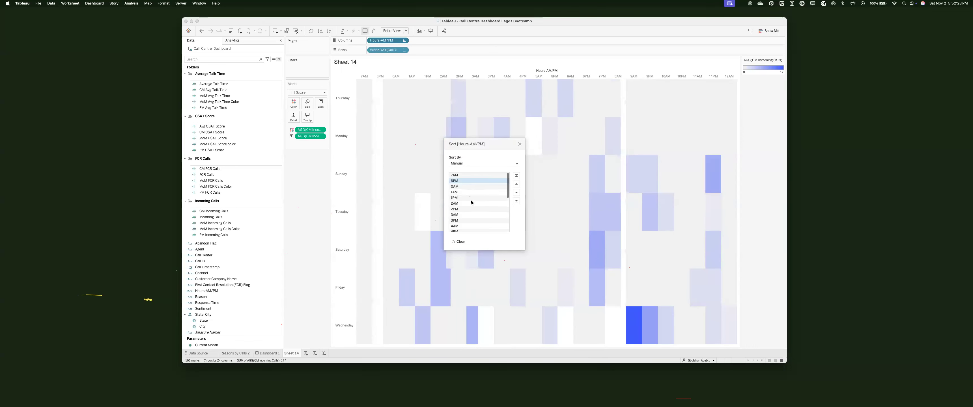
pyautogui.scroll(-2, 472, 201)
pyautogui.moveTo(457, 225); pyautogui.dragTo(474, 187)
pyautogui.scroll(-3, 473, 197)
pyautogui.scroll(-2, 454, 228)
pyautogui.scroll(-1, 454, 227)
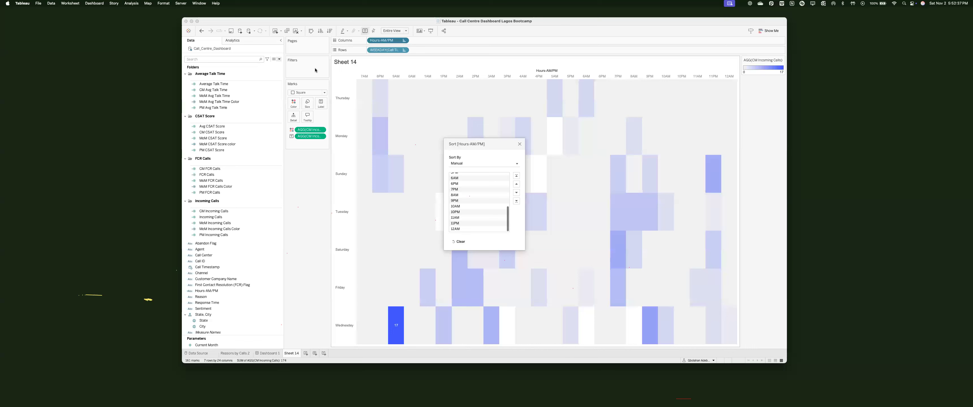
pyautogui.click(519, 144)
pyautogui.moveTo(382, 40); pyautogui.dragTo(306, 73)
pyautogui.scroll(-5, 434, 170)
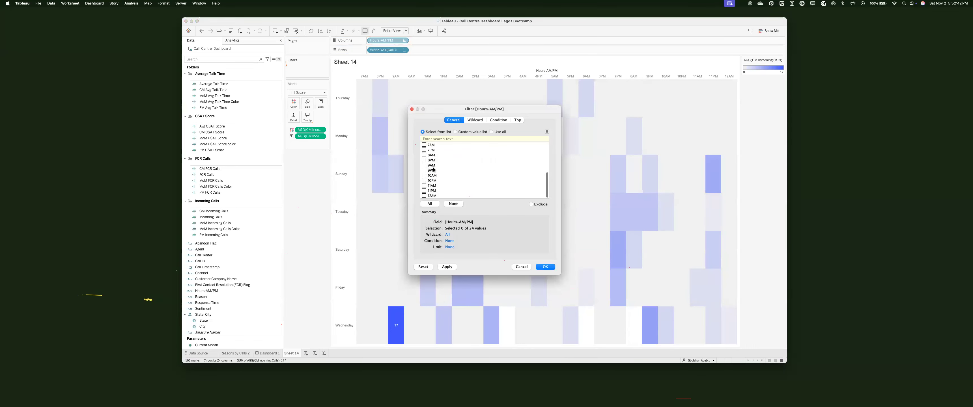
# Step: Clear the hour filter list and tick 7AM through 11AM plus 12AM
pyautogui.write('7')
pyautogui.click(545, 139)
pyautogui.click(453, 204)
pyautogui.write('am')
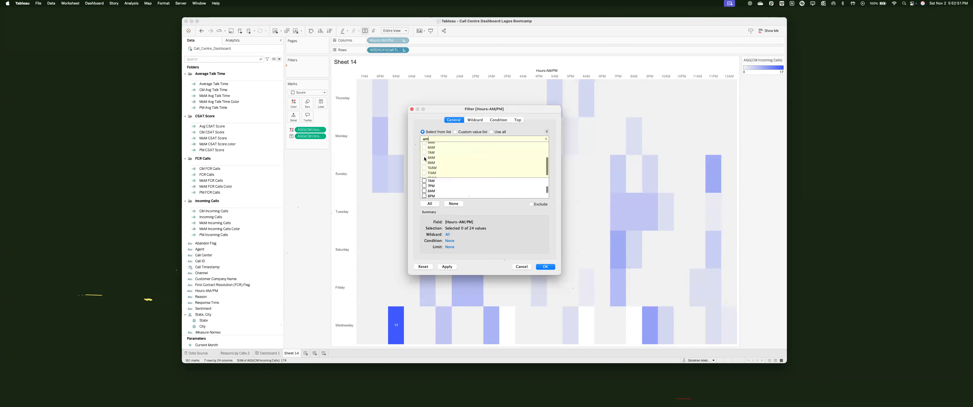
pyautogui.click(424, 153)
pyautogui.click(424, 158)
pyautogui.click(425, 163)
pyautogui.click(424, 169)
pyautogui.click(424, 174)
pyautogui.scroll(-1, 424, 174)
pyautogui.click(424, 174)
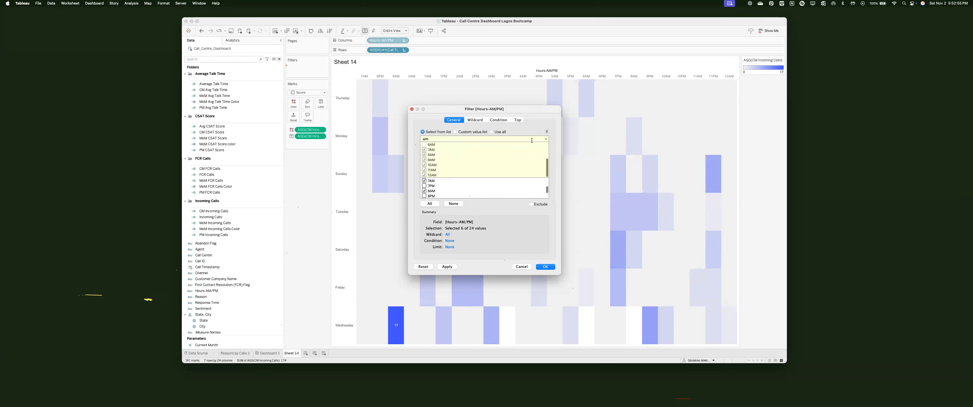
pyautogui.click(546, 140)
# Step: Tick 1PM through 11PM and apply the hours filter
pyautogui.write('pm')
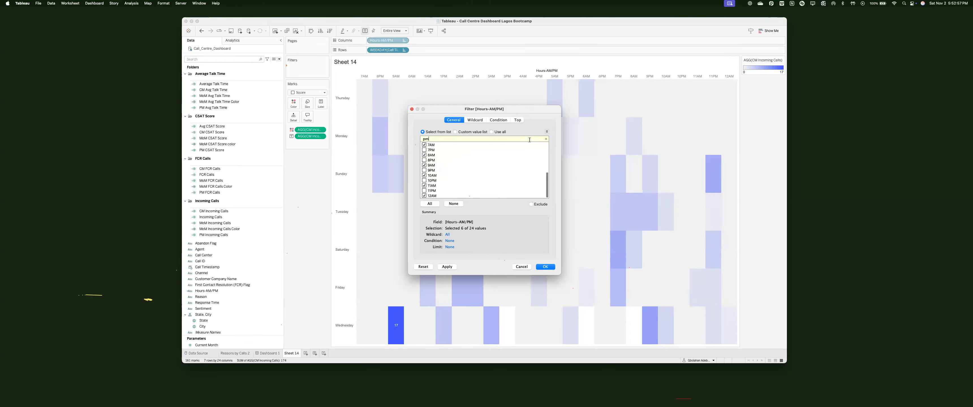
pyautogui.scroll(2, 433, 161)
pyautogui.click(425, 145)
pyautogui.click(424, 150)
pyautogui.click(424, 155)
pyautogui.click(424, 160)
pyautogui.click(424, 165)
pyautogui.click(424, 170)
pyautogui.click(424, 175)
pyautogui.scroll(-2, 424, 172)
pyautogui.click(423, 160)
pyautogui.click(423, 165)
pyautogui.click(423, 170)
pyautogui.click(423, 175)
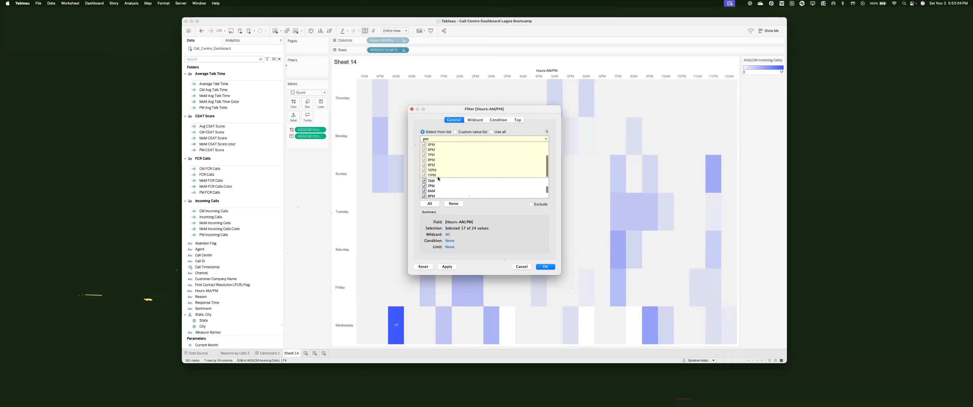
pyautogui.click(545, 267)
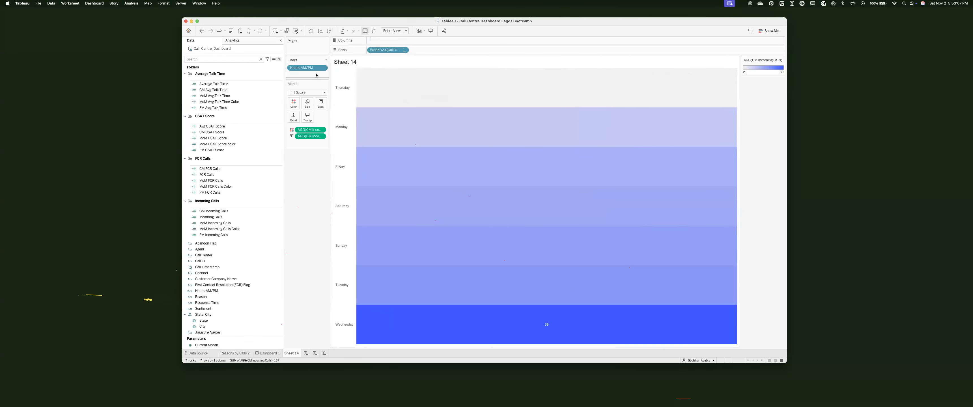
# Step: Undo that filter, re-add Hours-AM/PM to Filters keeping the columns, and tick 7AM–11AM plus 12AM
pyautogui.press('super+z')
pyautogui.moveTo(378, 42); pyautogui.dragTo(306, 69)
pyautogui.click(452, 203)
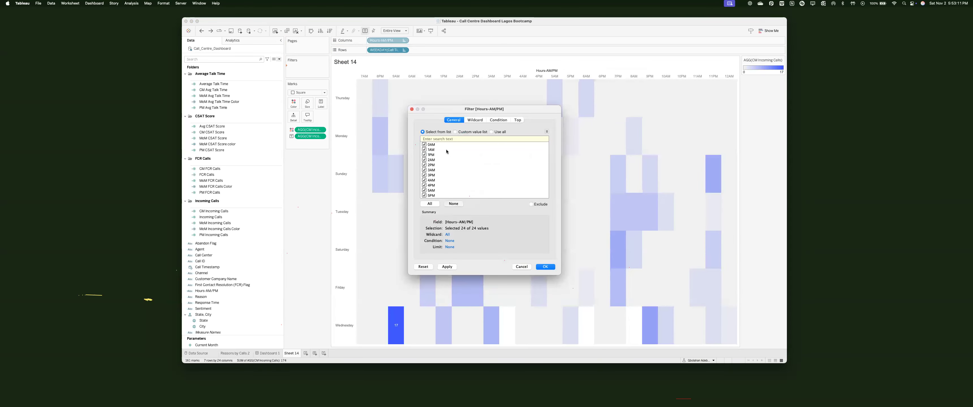
pyautogui.write('am')
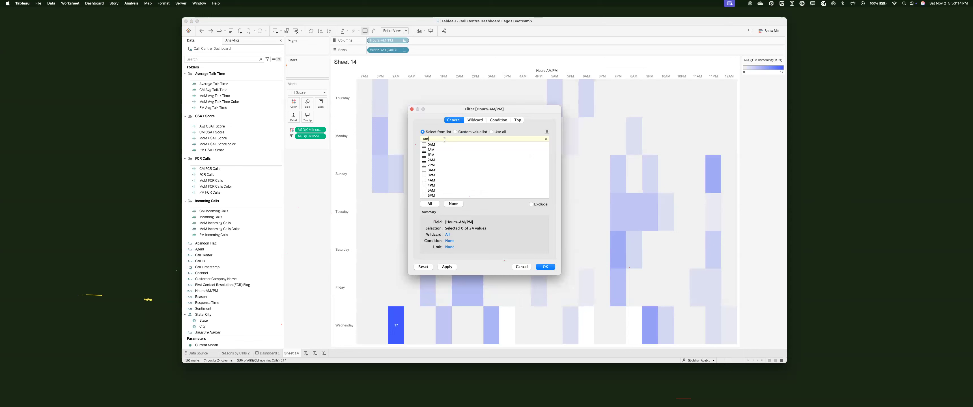
pyautogui.scroll(-2, 426, 159)
pyautogui.click(425, 151)
pyautogui.click(424, 156)
pyautogui.click(424, 161)
pyautogui.click(424, 166)
pyautogui.click(425, 171)
pyautogui.scroll(-1, 425, 172)
pyautogui.click(425, 175)
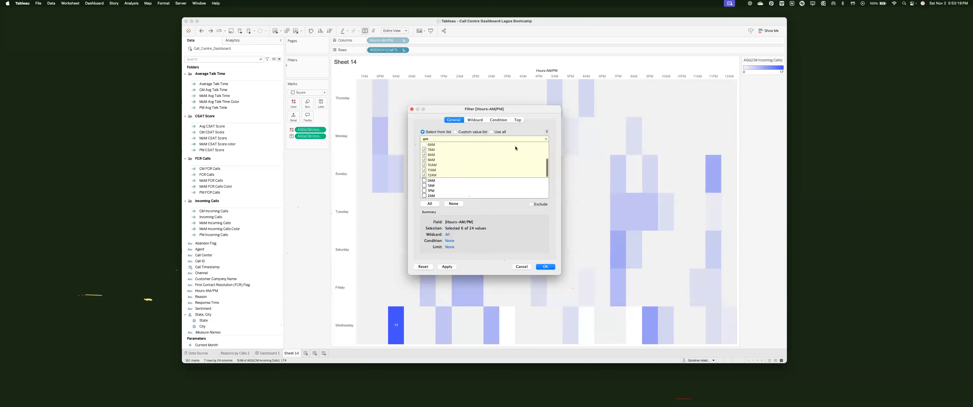
pyautogui.click(545, 139)
# Step: Tick 1PM through 11PM and confirm the 17-hour filter
pyautogui.write('pm')
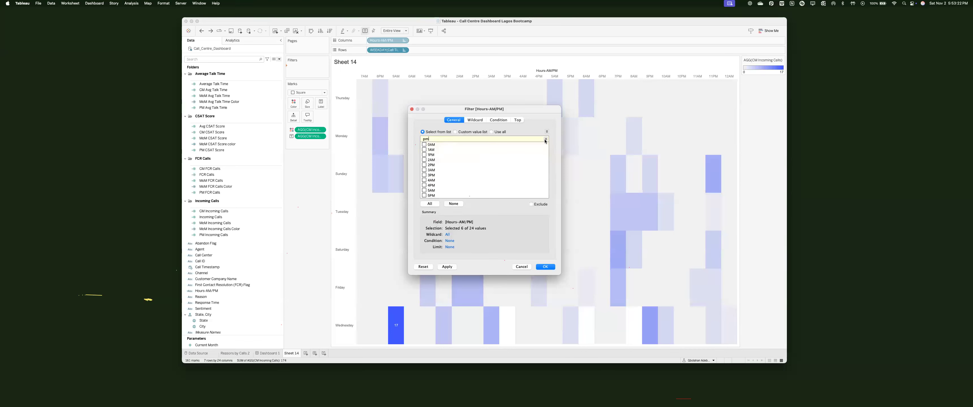
pyautogui.click(424, 149)
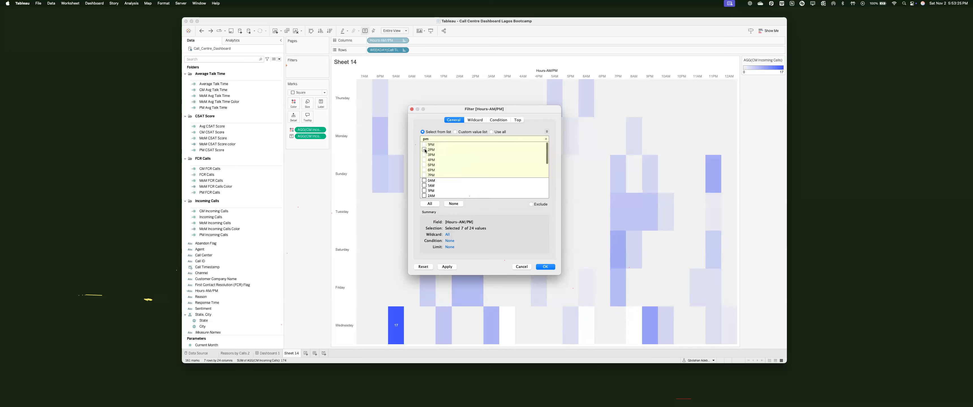
pyautogui.click(424, 154)
pyautogui.click(424, 165)
pyautogui.click(424, 160)
pyautogui.click(424, 170)
pyautogui.click(425, 175)
pyautogui.scroll(-2, 424, 172)
pyautogui.click(424, 170)
pyautogui.click(424, 175)
pyautogui.click(424, 164)
pyautogui.click(425, 160)
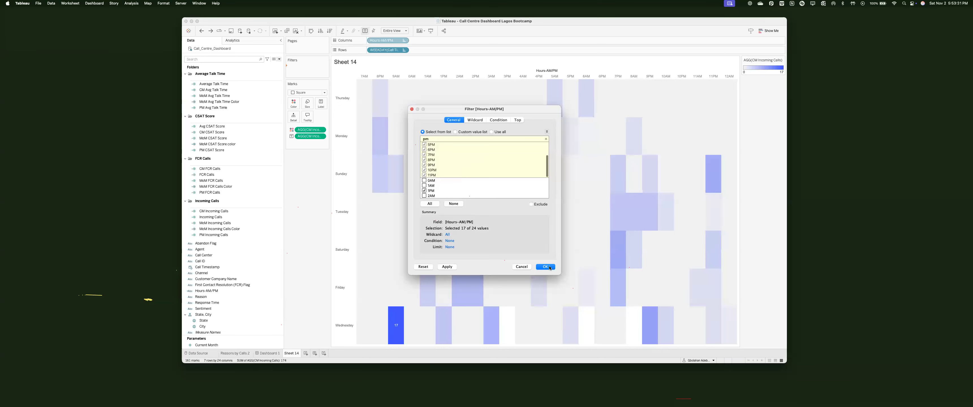
pyautogui.press('Return')
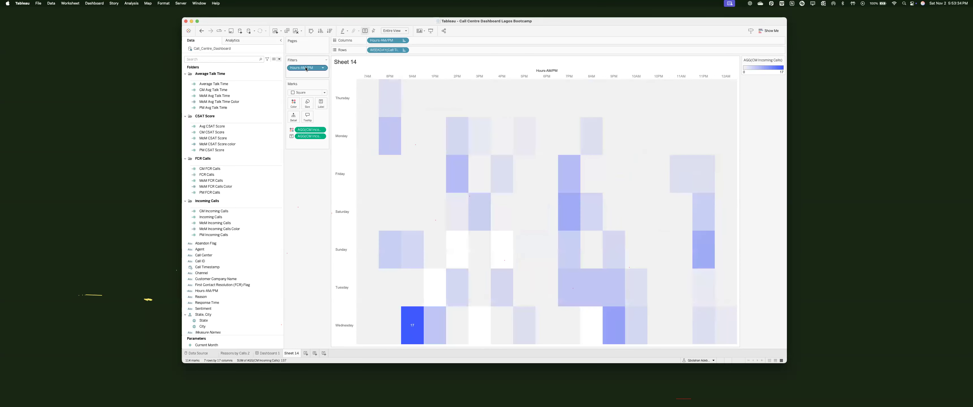
# Step: Manually move 8AM so the hour columns run 7AM to 12AM, then switch to Dashboard 1
pyautogui.doubleClick(388, 41)
pyautogui.press('Return')
pyautogui.rightClick(391, 40)
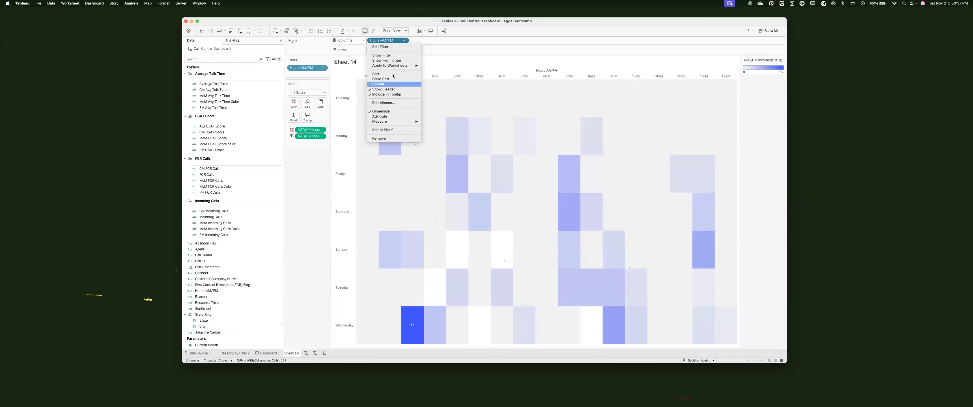
pyautogui.click(378, 74)
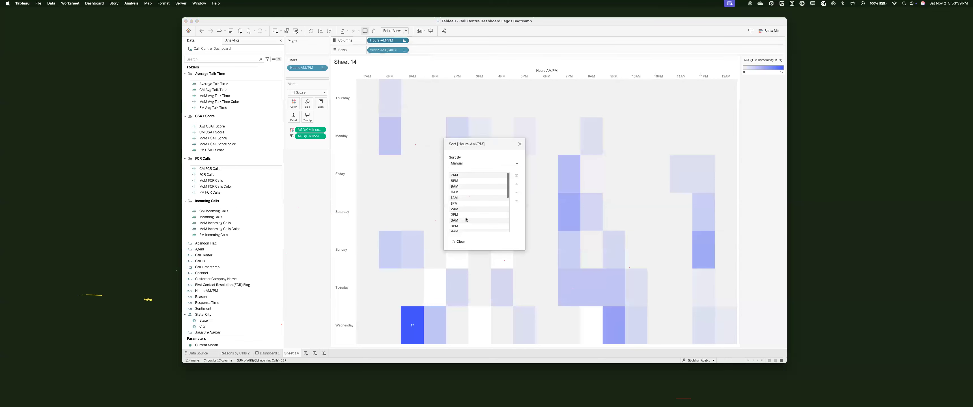
pyautogui.scroll(-5, 462, 205)
pyautogui.moveTo(457, 195)
pyautogui.mouseDown()
pyautogui.moveTo(474, 118)
pyautogui.moveTo(462, 199)
pyautogui.moveTo(461, 185)
pyautogui.mouseUp()
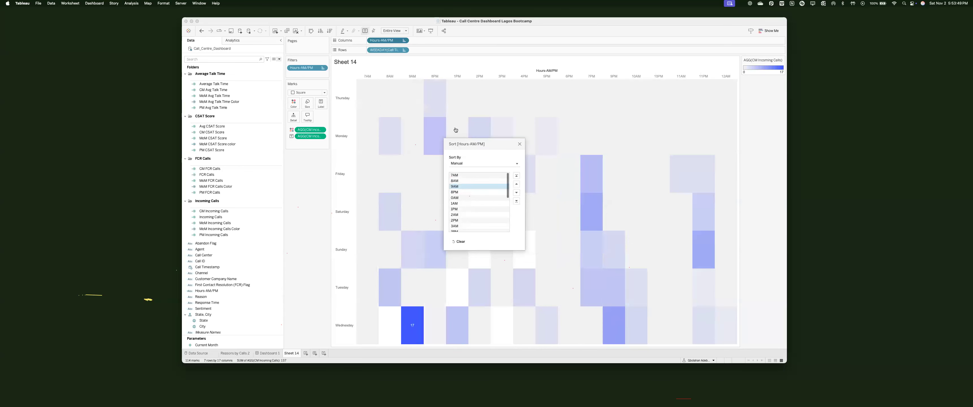
pyautogui.click(519, 144)
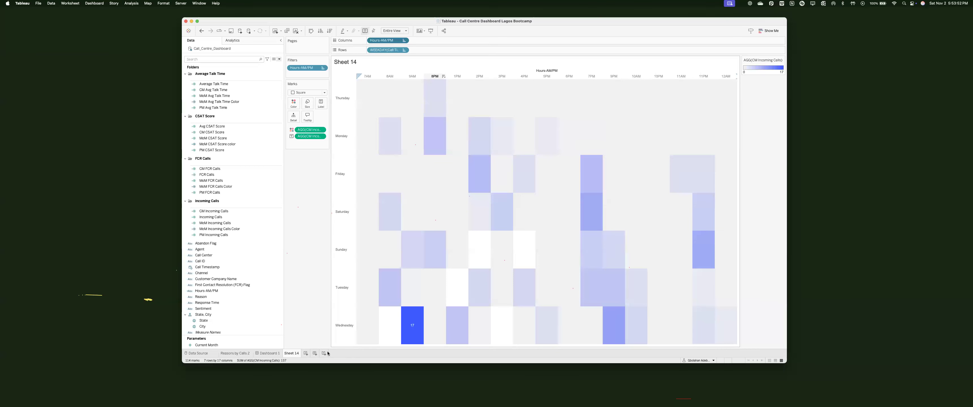
pyautogui.click(268, 353)
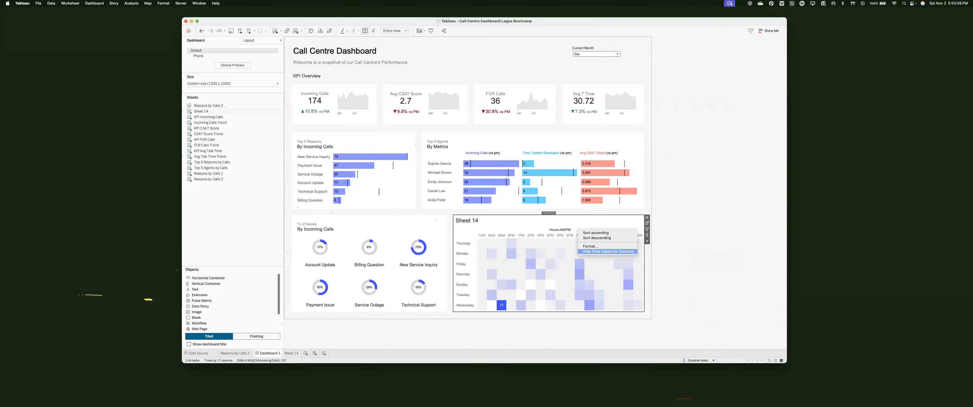
# Step: Paste the styled % of Issues title into the heatmap title and change it to 'Activity' over 'By Incoming Calls'
pyautogui.doubleClick(315, 228)
pyautogui.hotkey('ctrl', 'c')
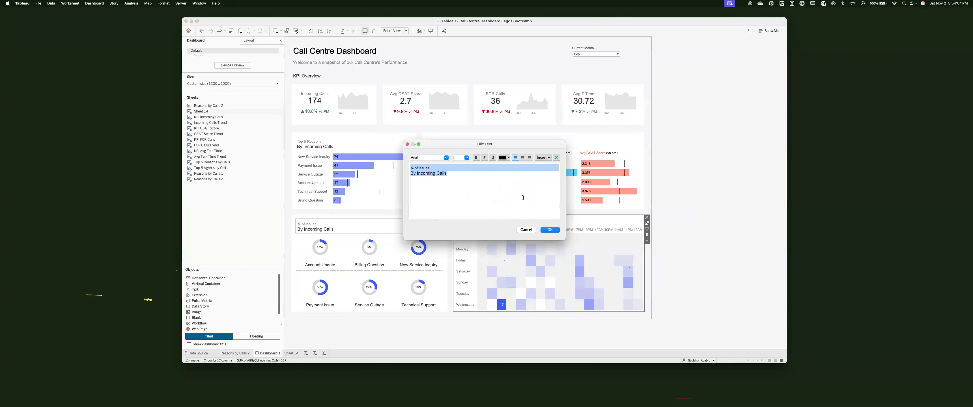
pyautogui.press('Escape')
pyautogui.doubleClick(467, 220)
pyautogui.hotkey('ctrl', 'a')
pyautogui.hotkey('ctrl', 'v')
pyautogui.tripleClick(467, 148)
pyautogui.write('Acti')
pyautogui.hotkey('ctrl', 'z')
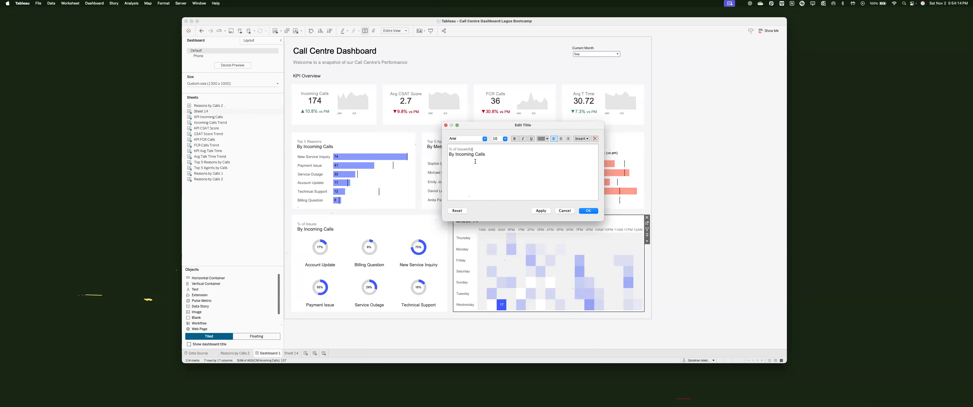
pyautogui.write('tiv')
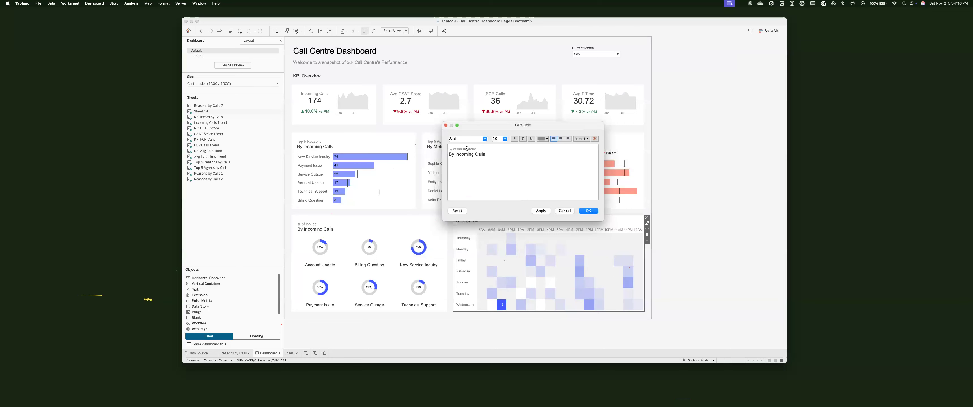
pyautogui.press('super+z')
pyautogui.press('BackSpace')
# Step: Confirm the Activity title and set the heatmap container's inner padding to 15
pyautogui.click(589, 211)
pyautogui.moveTo(538, 213); pyautogui.dragTo(540, 214)
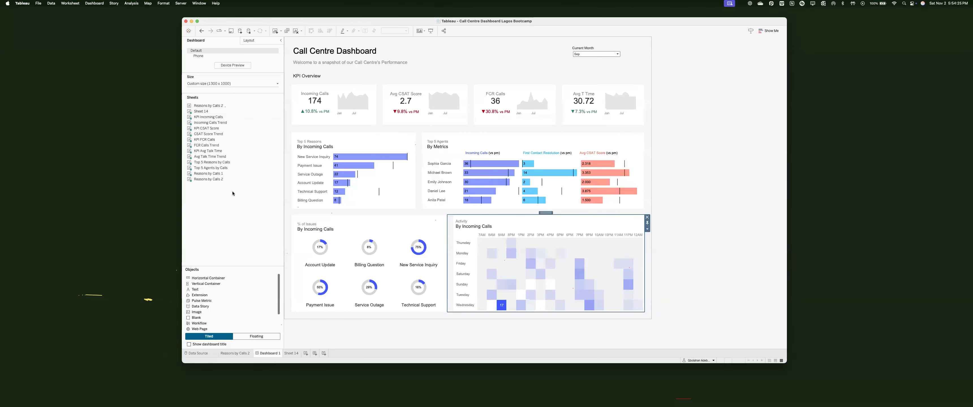
pyautogui.click(249, 40)
pyautogui.click(211, 193)
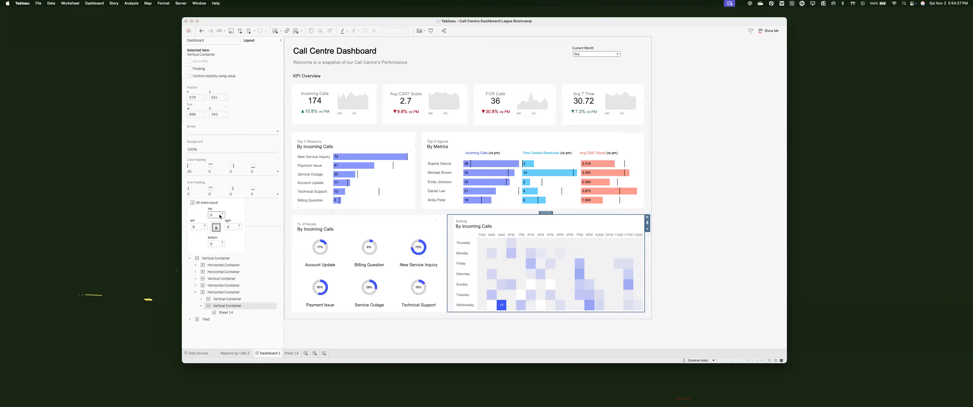
pyautogui.write('15')
pyautogui.press('Return')
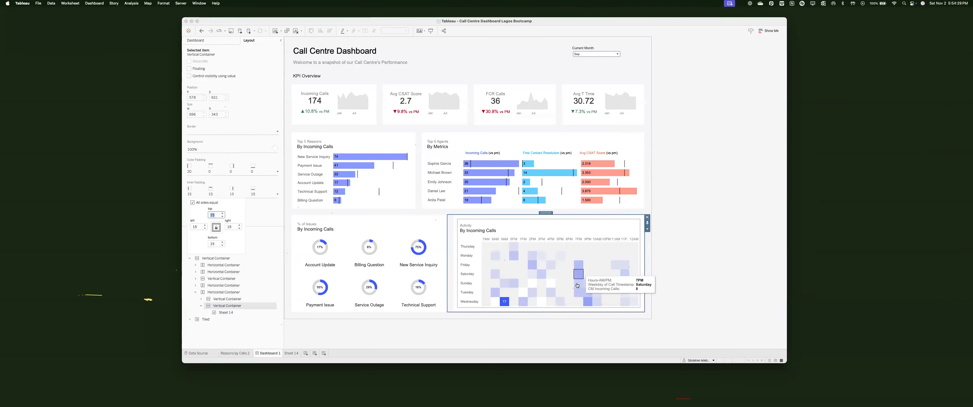
pyautogui.click(573, 329)
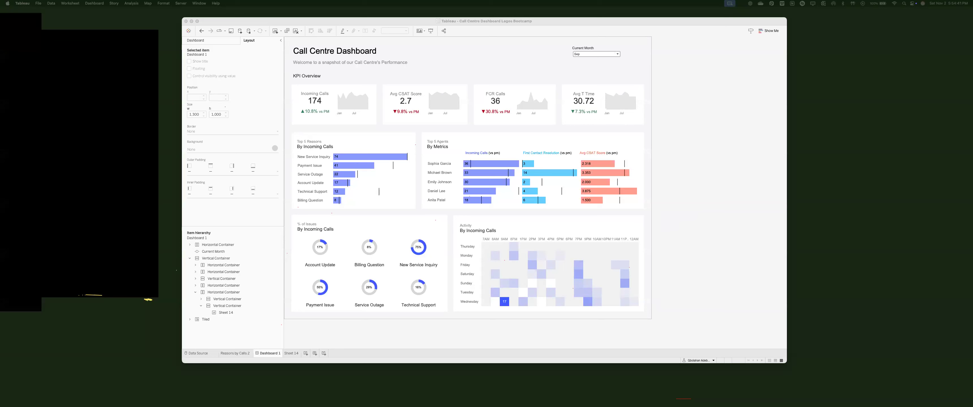
# Step: Check the Activity title and hide all worksheet tabs
pyautogui.doubleClick(473, 225)
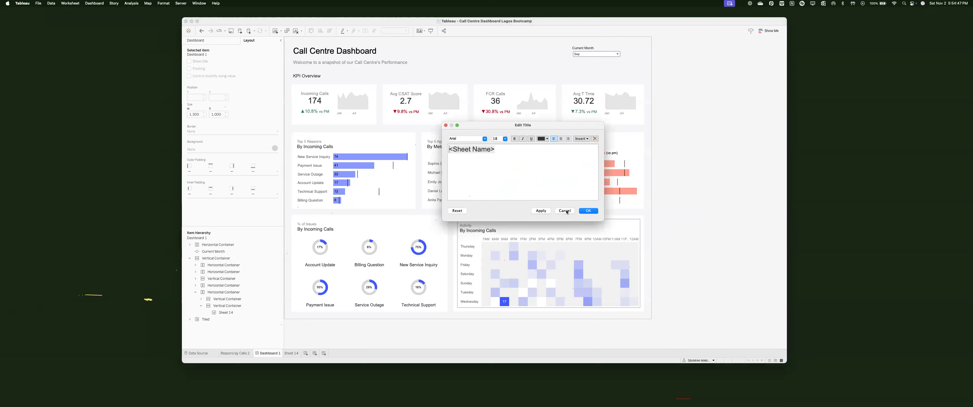
pyautogui.click(565, 211)
pyautogui.doubleClick(582, 229)
pyautogui.click(585, 211)
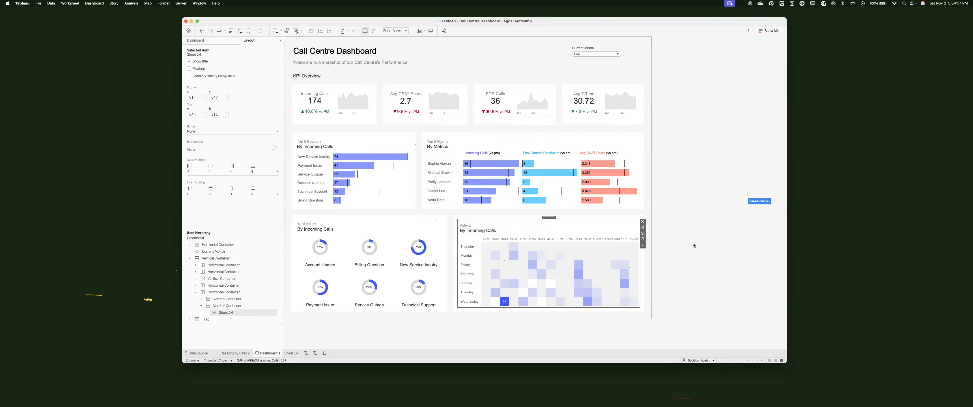
pyautogui.rightClick(267, 354)
pyautogui.press('Return')
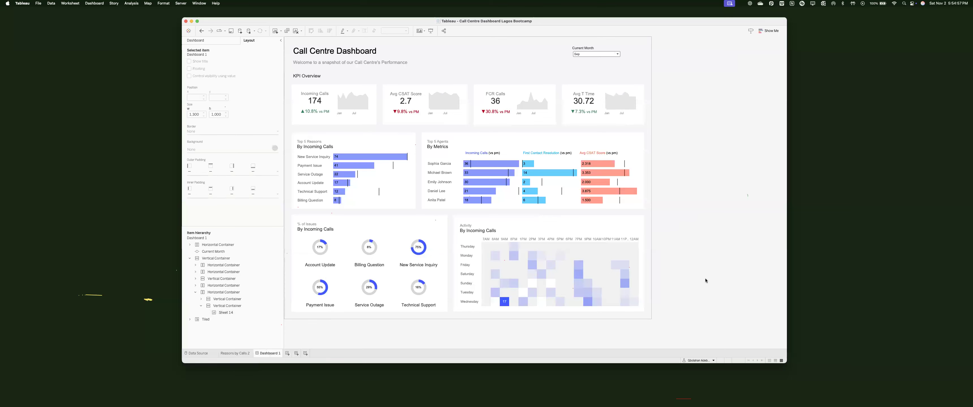
# Step: Move the Current Month filter into the header and title it 'Select a month:' in left-aligned grey
pyautogui.click(595, 48)
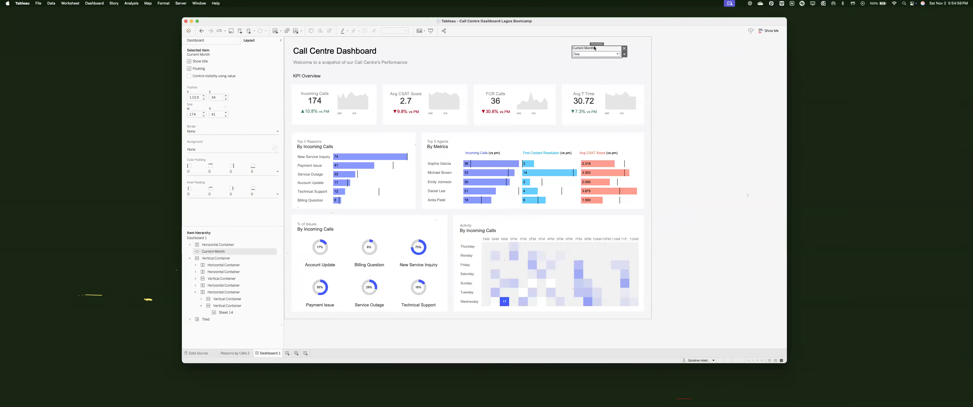
pyautogui.moveTo(592, 54); pyautogui.dragTo(630, 55)
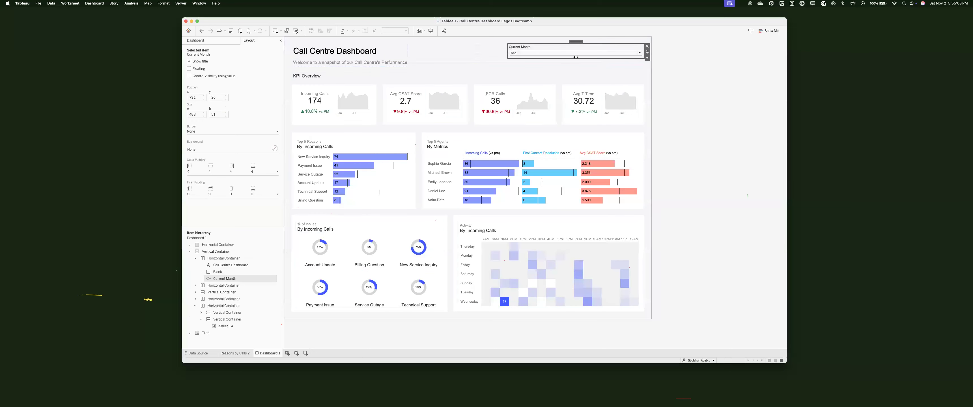
pyautogui.doubleClick(563, 47)
pyautogui.write('Select a month')
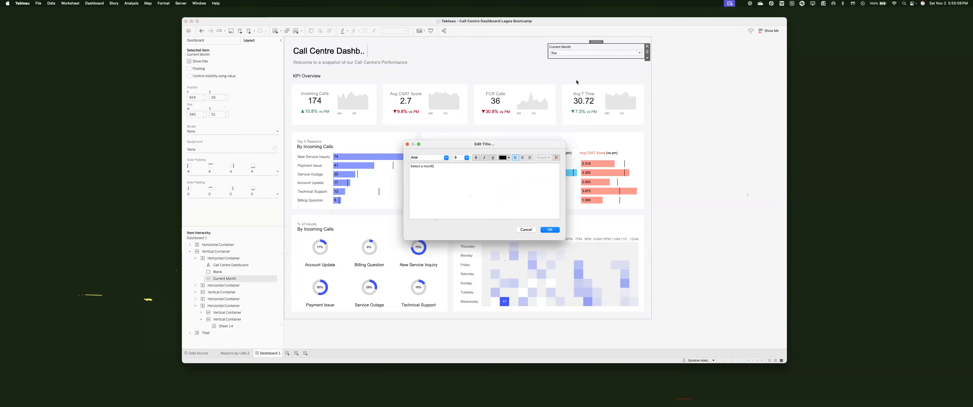
pyautogui.write(':')
pyautogui.press('super+a')
pyautogui.click(529, 157)
pyautogui.click(516, 159)
pyautogui.click(506, 158)
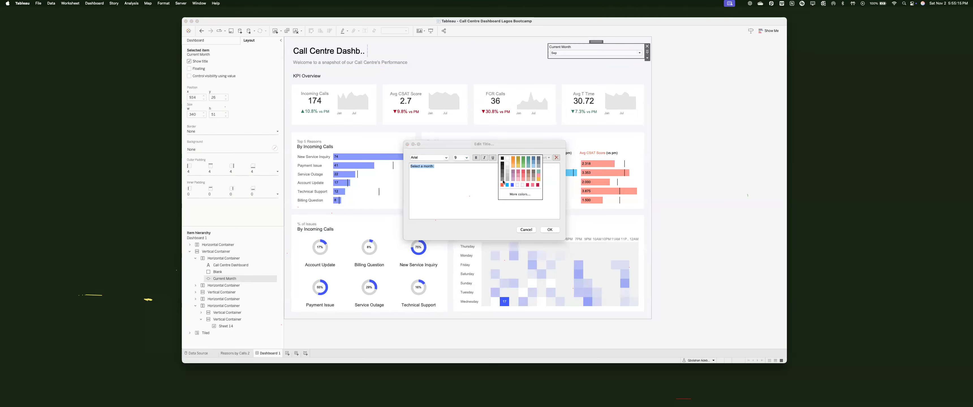
pyautogui.click(502, 185)
pyautogui.click(549, 230)
# Step: Widen the blank spacer beside the month filter to push it right
pyautogui.click(548, 52)
pyautogui.moveTo(548, 51); pyautogui.dragTo(591, 52)
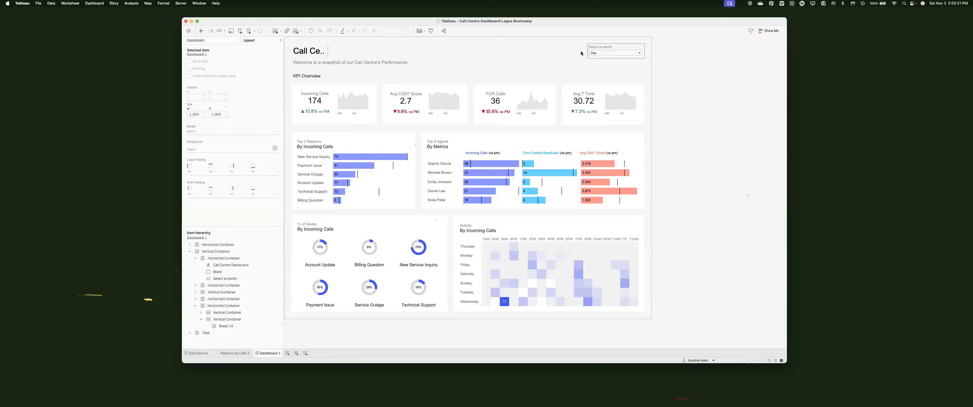
pyautogui.click(329, 52)
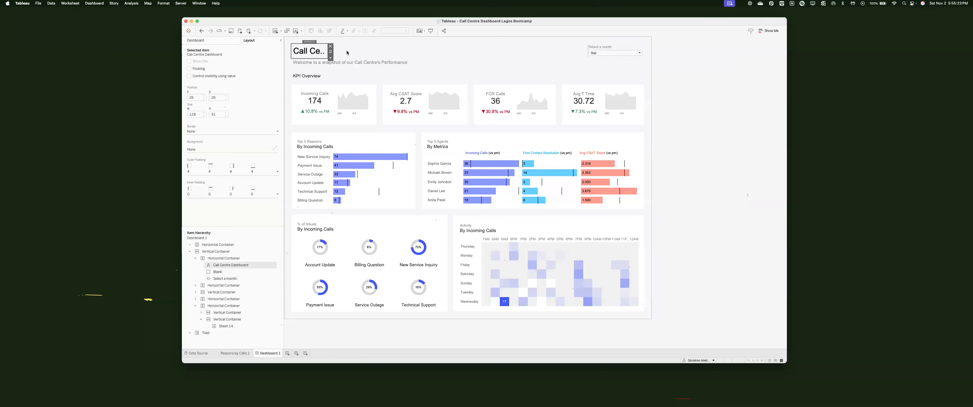
# Step: Remove the header's blank spacer, set the month filter at the right edge, and exit presentation mode
pyautogui.moveTo(329, 51); pyautogui.dragTo(463, 52)
pyautogui.click(627, 49)
pyautogui.click(638, 46)
pyautogui.moveTo(596, 52); pyautogui.dragTo(595, 53)
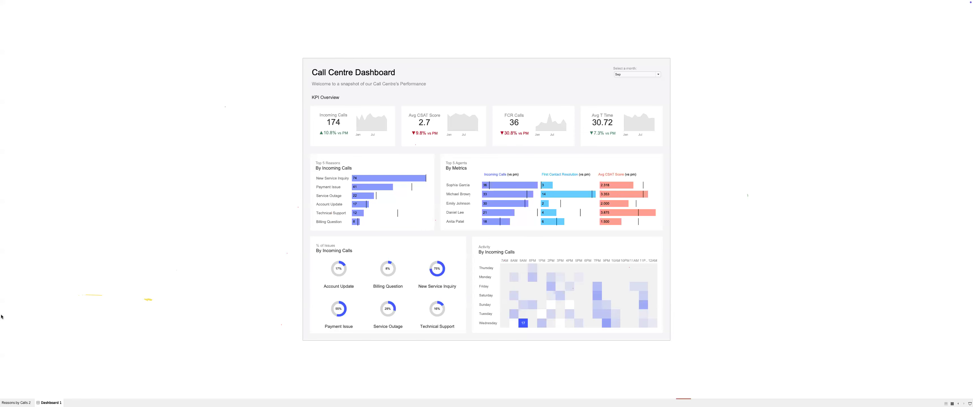
pyautogui.press('Escape')
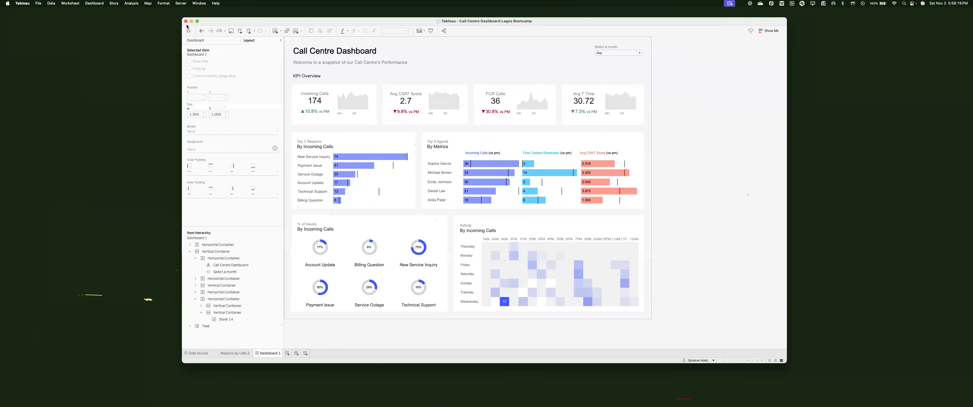
# Step: Choose Save to Tableau Public and sign in with the account e-mail and password
pyautogui.click(181, 3)
pyautogui.moveTo(200, 61)
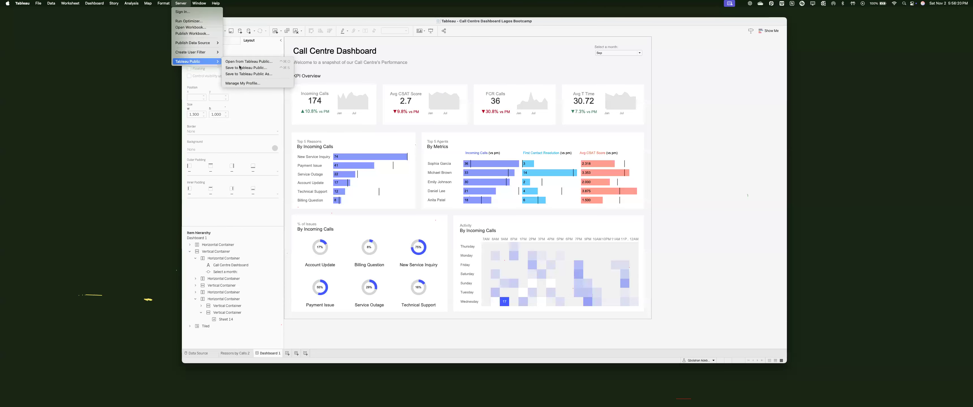
pyautogui.click(429, 105)
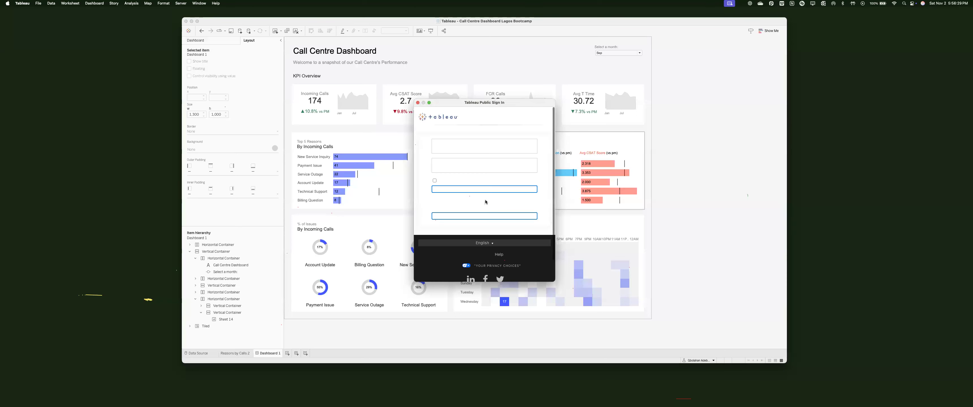
pyautogui.click(502, 148)
pyautogui.write('gb')
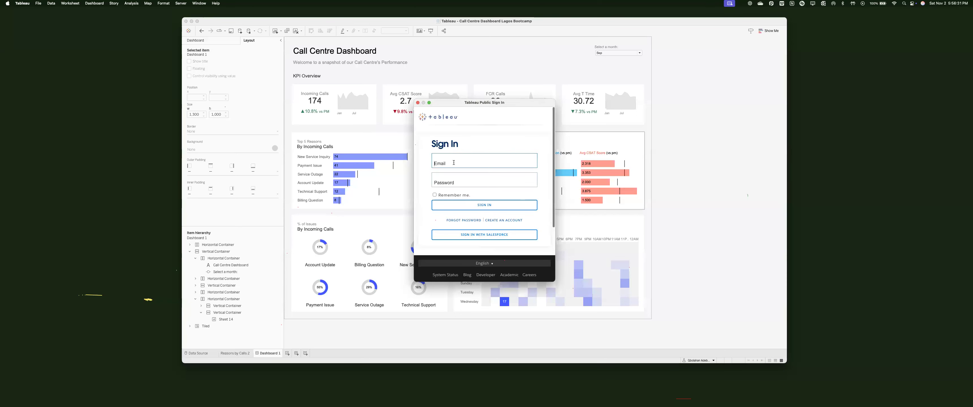
pyautogui.scroll(-3, 453, 164)
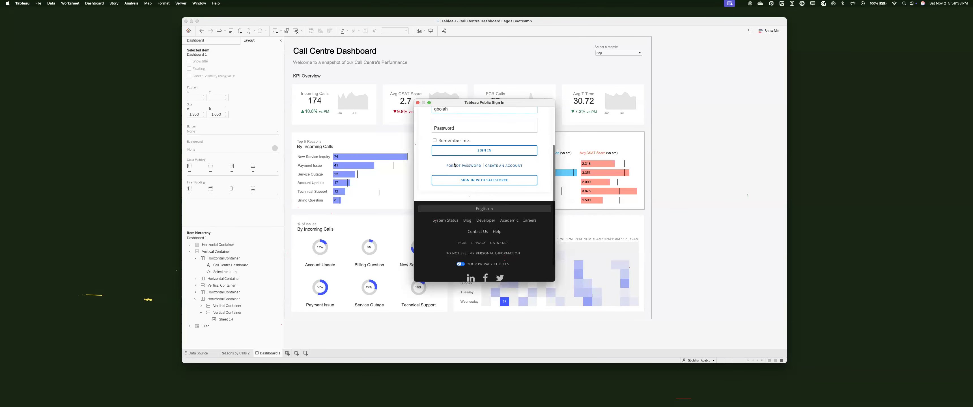
pyautogui.press('Tab')
pyautogui.write('•••••••••')
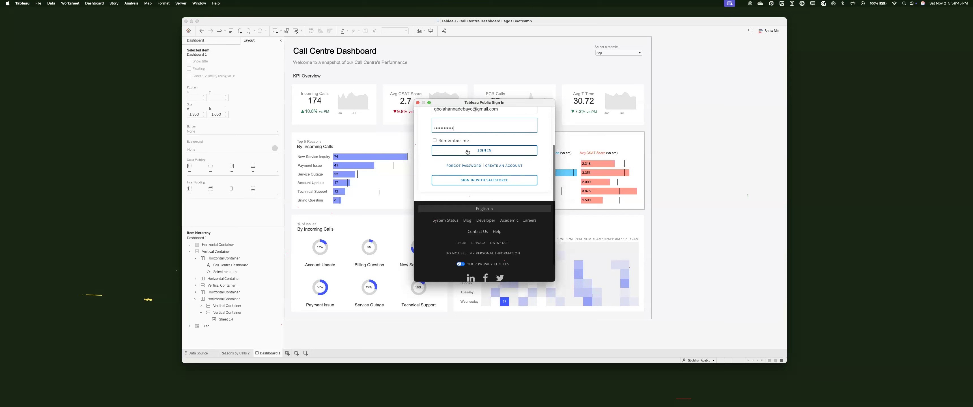
pyautogui.click(467, 151)
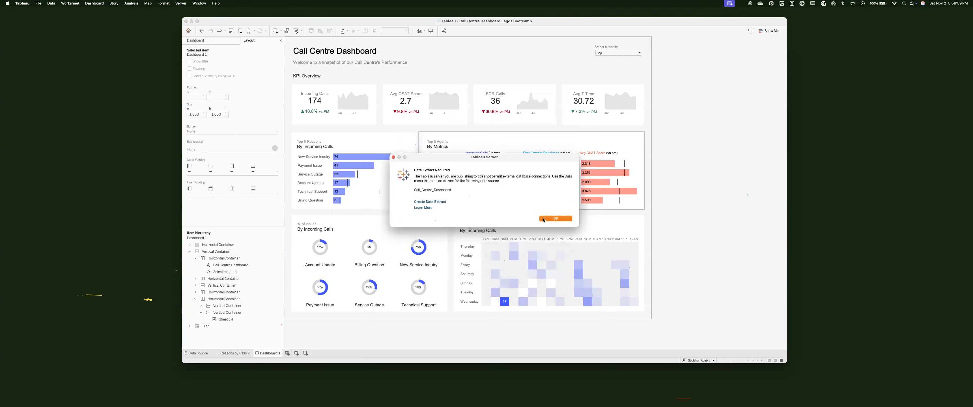
# Step: Extract the Call_Centre_Dashboard data source with default settings, saving the extract in Downloads
pyautogui.click(543, 219)
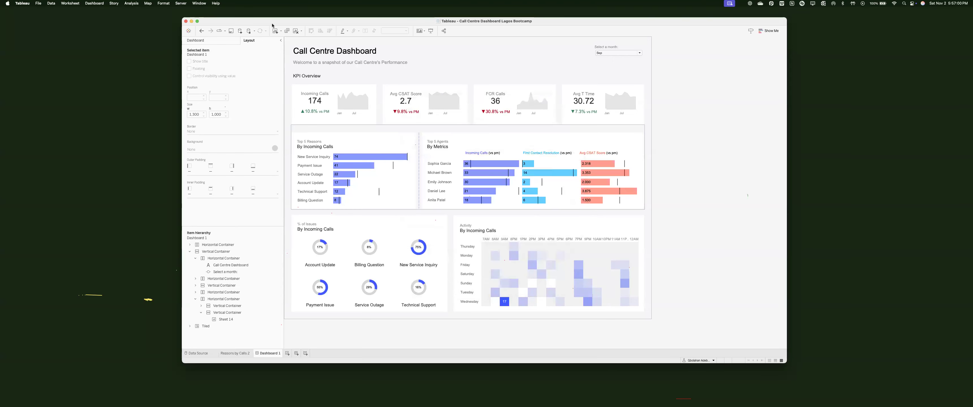
pyautogui.click(51, 3)
pyautogui.moveTo(76, 55)
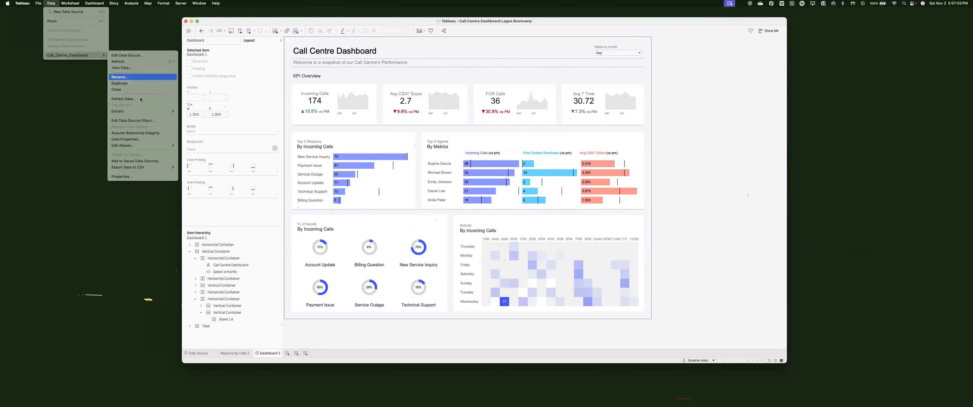
pyautogui.click(140, 99)
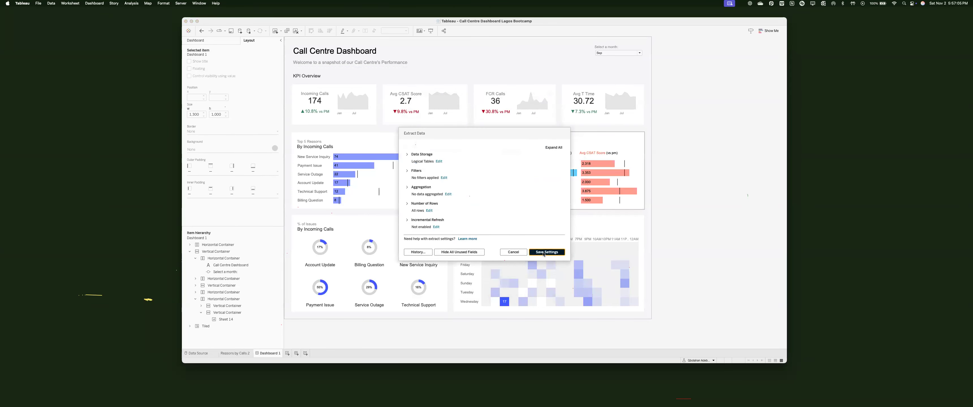
pyautogui.click(546, 252)
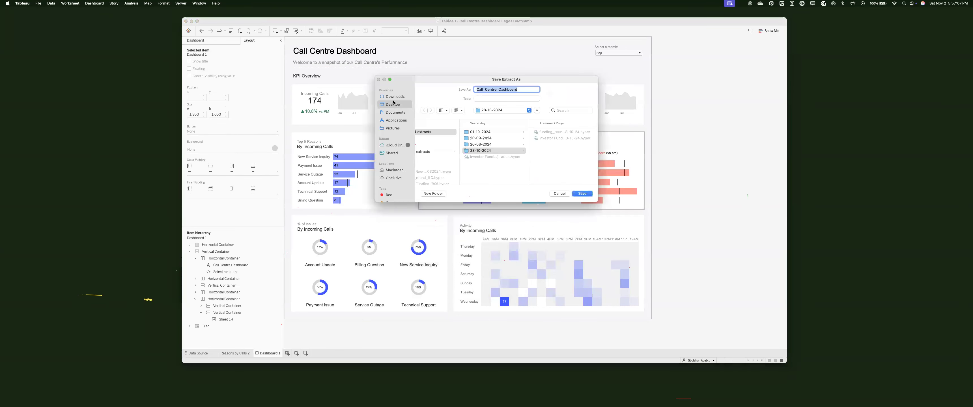
pyautogui.click(395, 97)
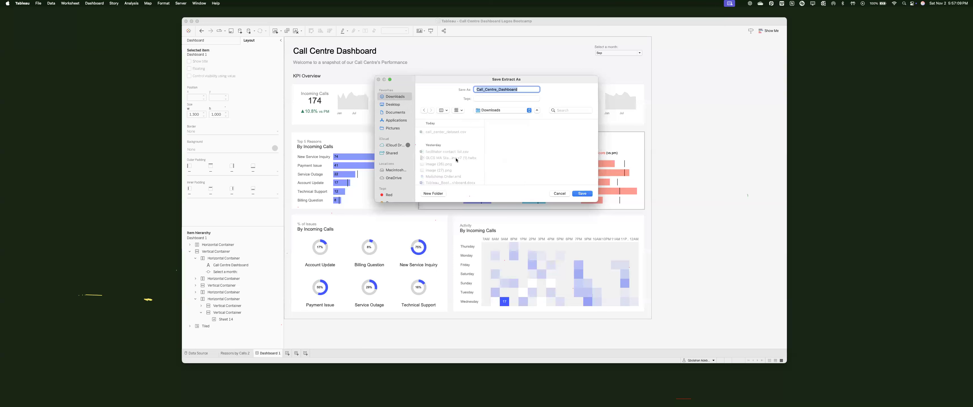
pyautogui.press('Return')
# Step: Save the Call Centre Dashboard Lagos Bootcamp workbook as a packaged workbook via Save As
pyautogui.click(180, 3)
pyautogui.moveTo(38, 5)
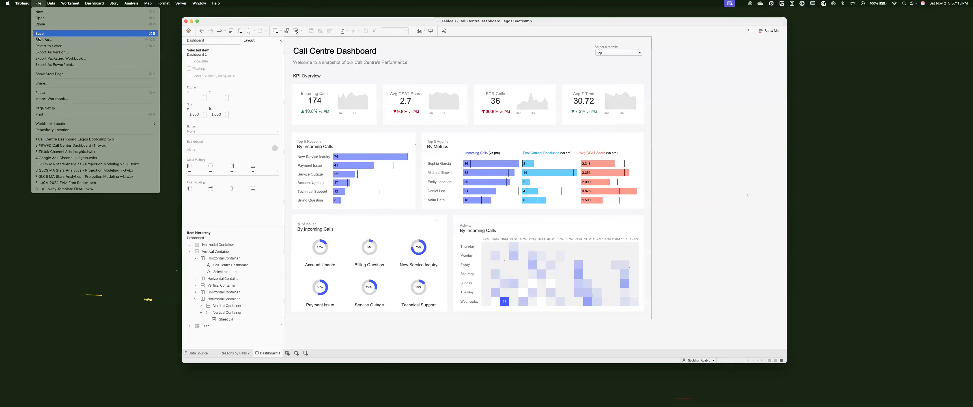
pyautogui.press('super+shift+s')
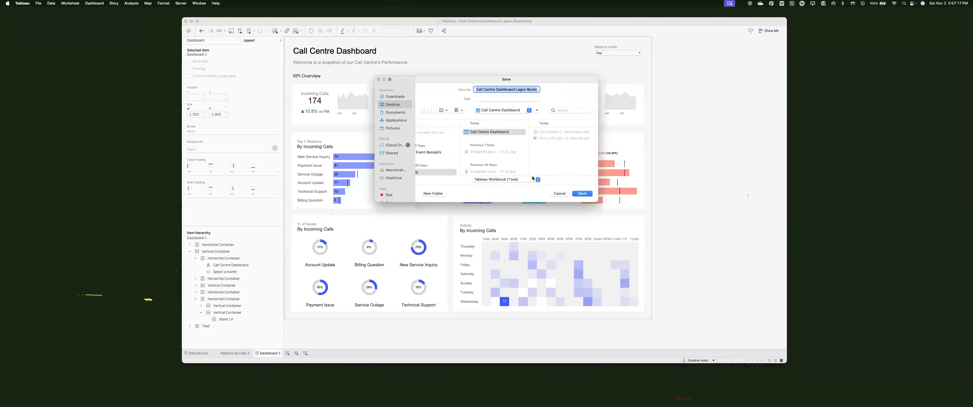
pyautogui.press('Return')
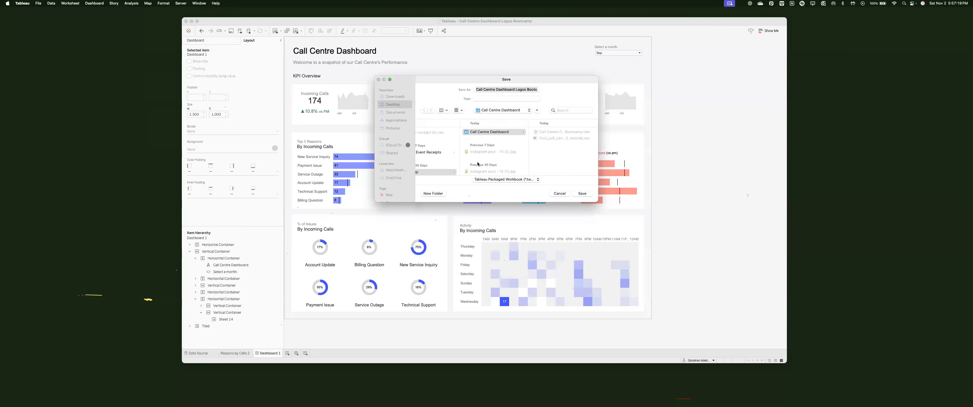
# Step: Save to Tableau Public As, appending ' - Week 1' to the workbook title
pyautogui.click(180, 4)
pyautogui.moveTo(211, 61)
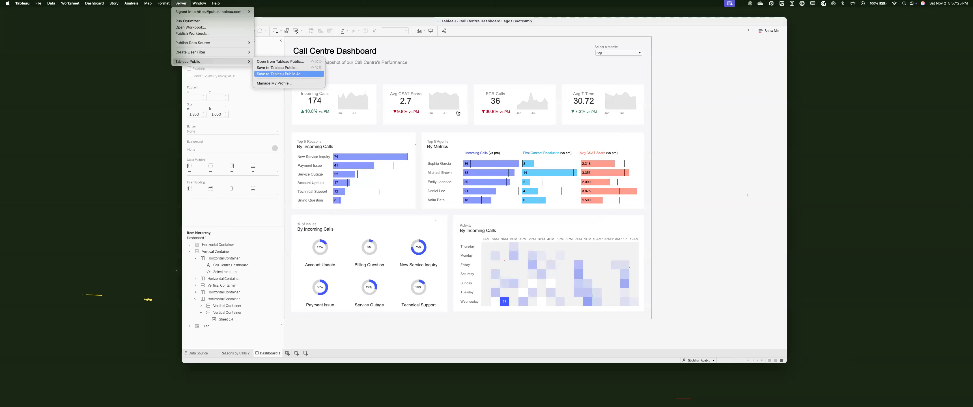
pyautogui.press('ctrl+super+s')
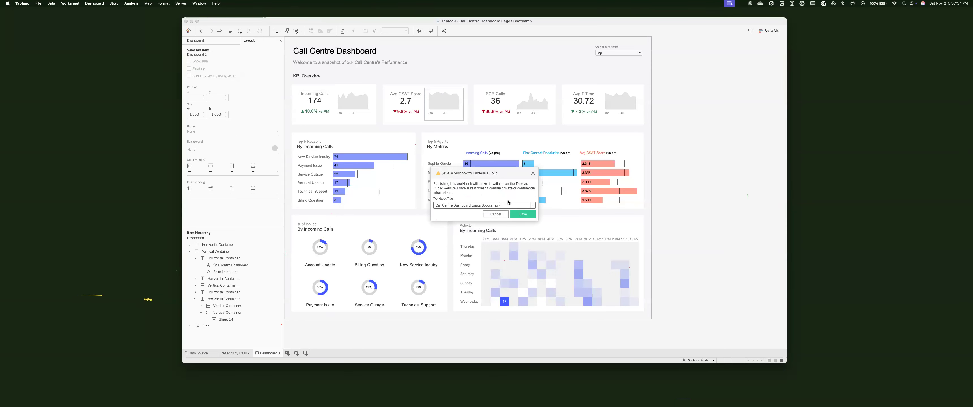
pyautogui.write('- Week 1')
pyautogui.click(528, 215)
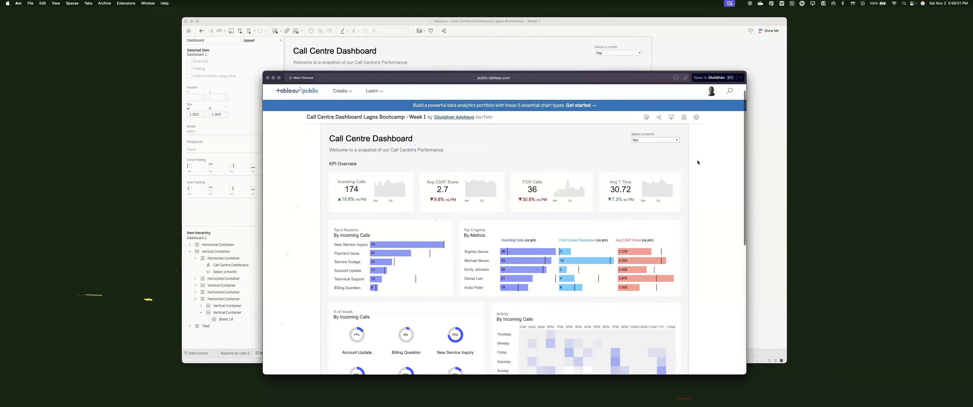
# Step: Look over the published viz's access settings and author profile, then close the preview window
pyautogui.click(696, 128)
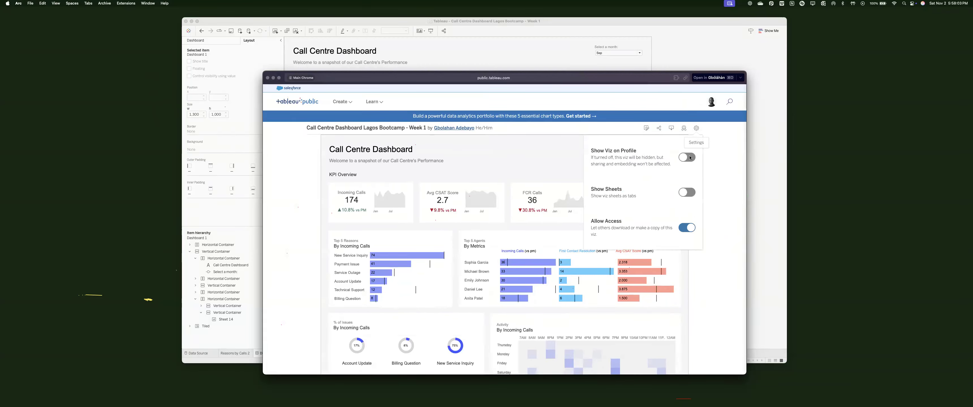
pyautogui.click(463, 129)
pyautogui.scroll(-3, 377, 173)
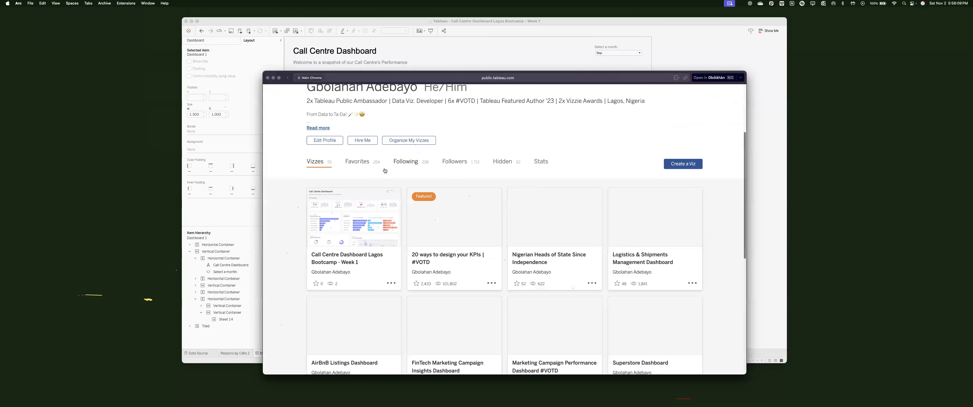
pyautogui.scroll(-2, 348, 200)
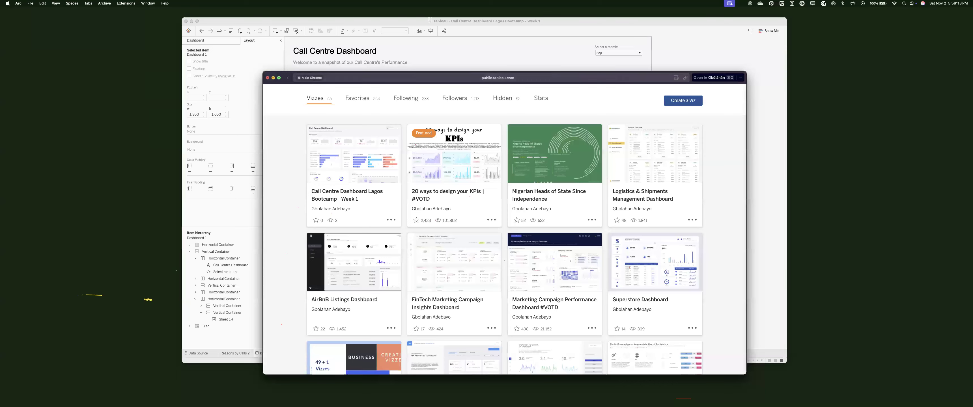
pyautogui.press('super+w')
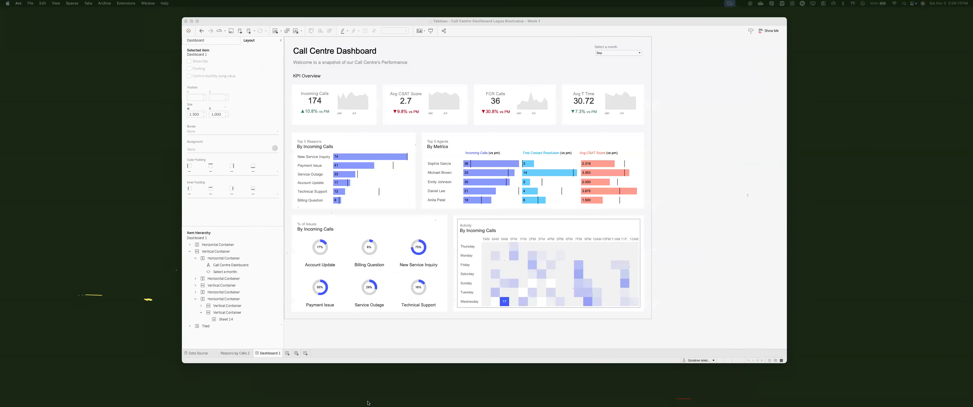
# Step: In Arc, find the author's Tableau Public profile, open the Week 1 viz and copy its link
pyautogui.click(439, 399)
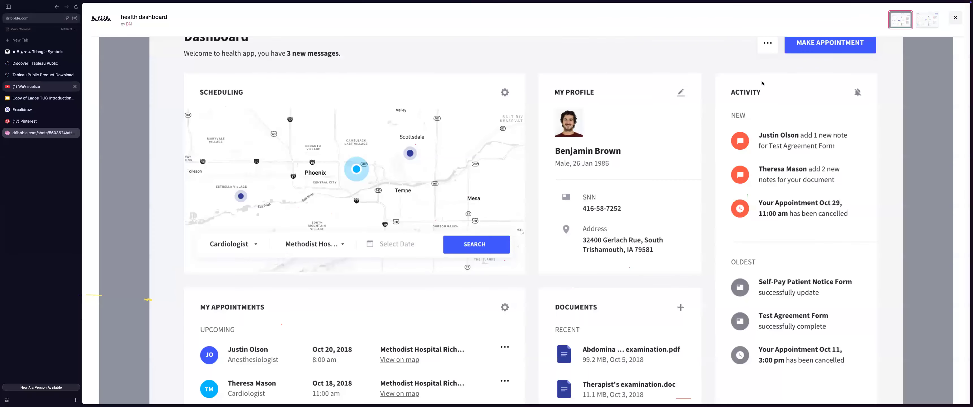
pyautogui.click(32, 63)
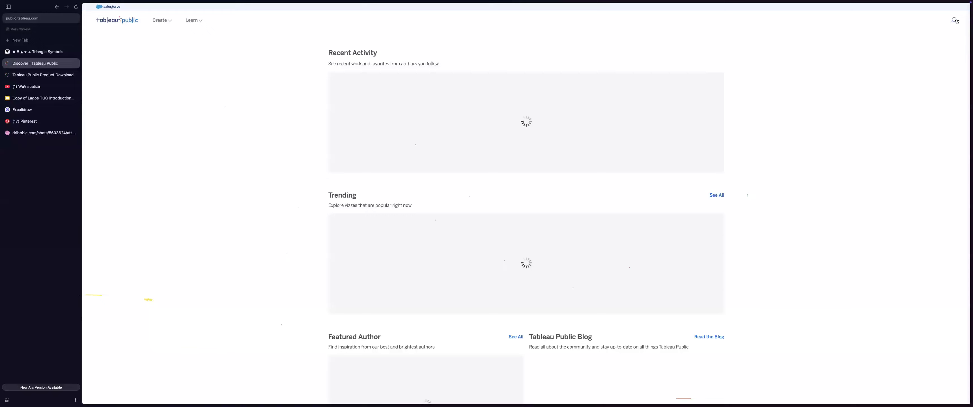
pyautogui.click(955, 20)
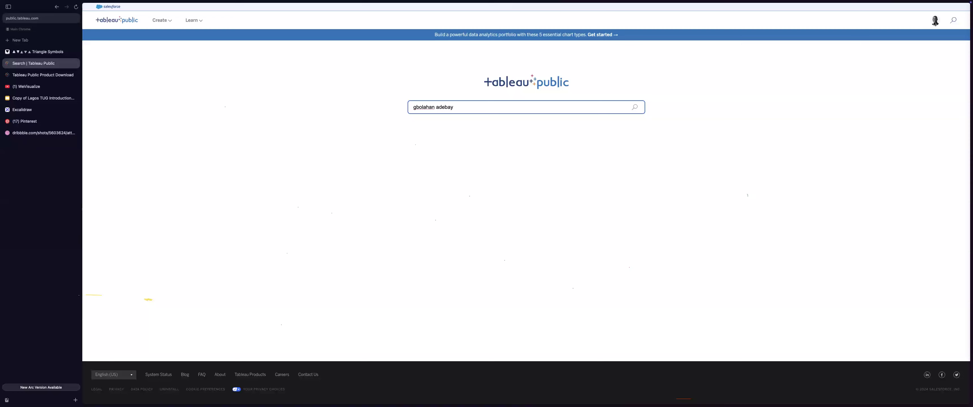
pyautogui.click(927, 36)
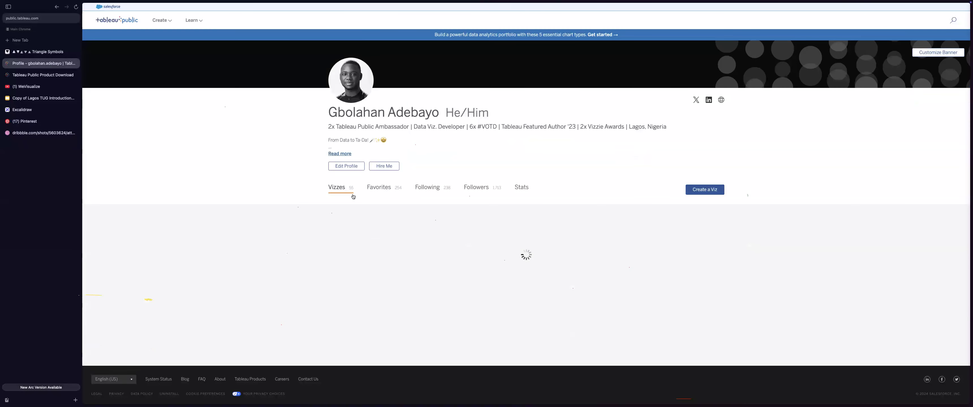
pyautogui.click(453, 243)
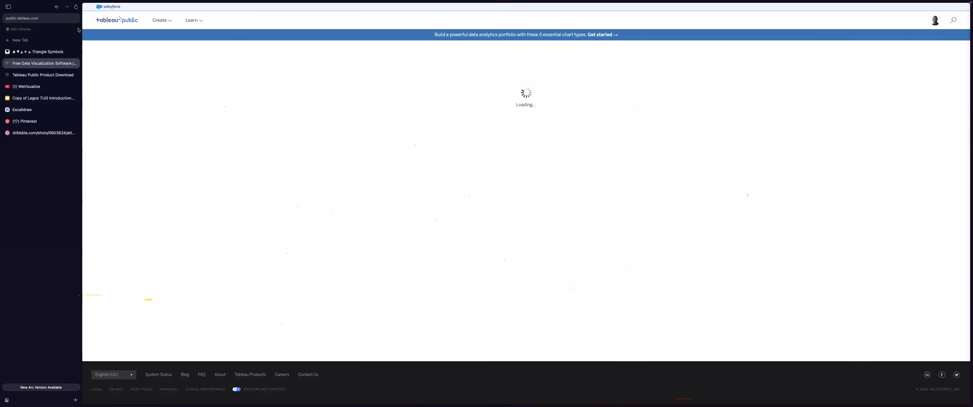
pyautogui.click(67, 18)
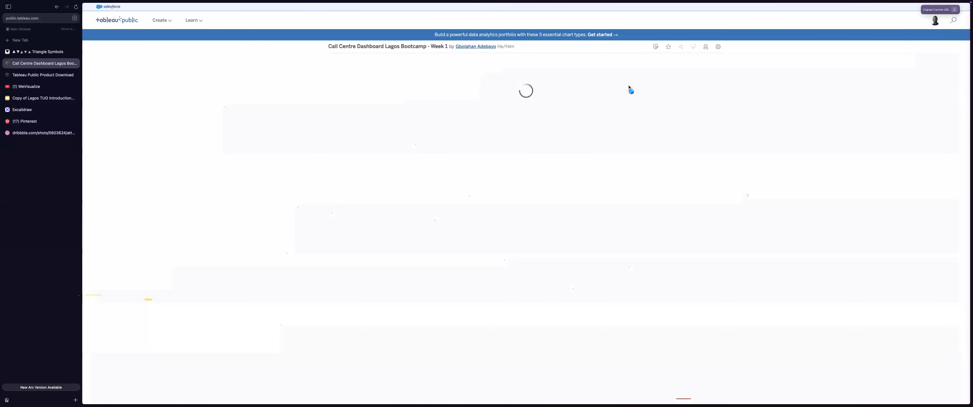